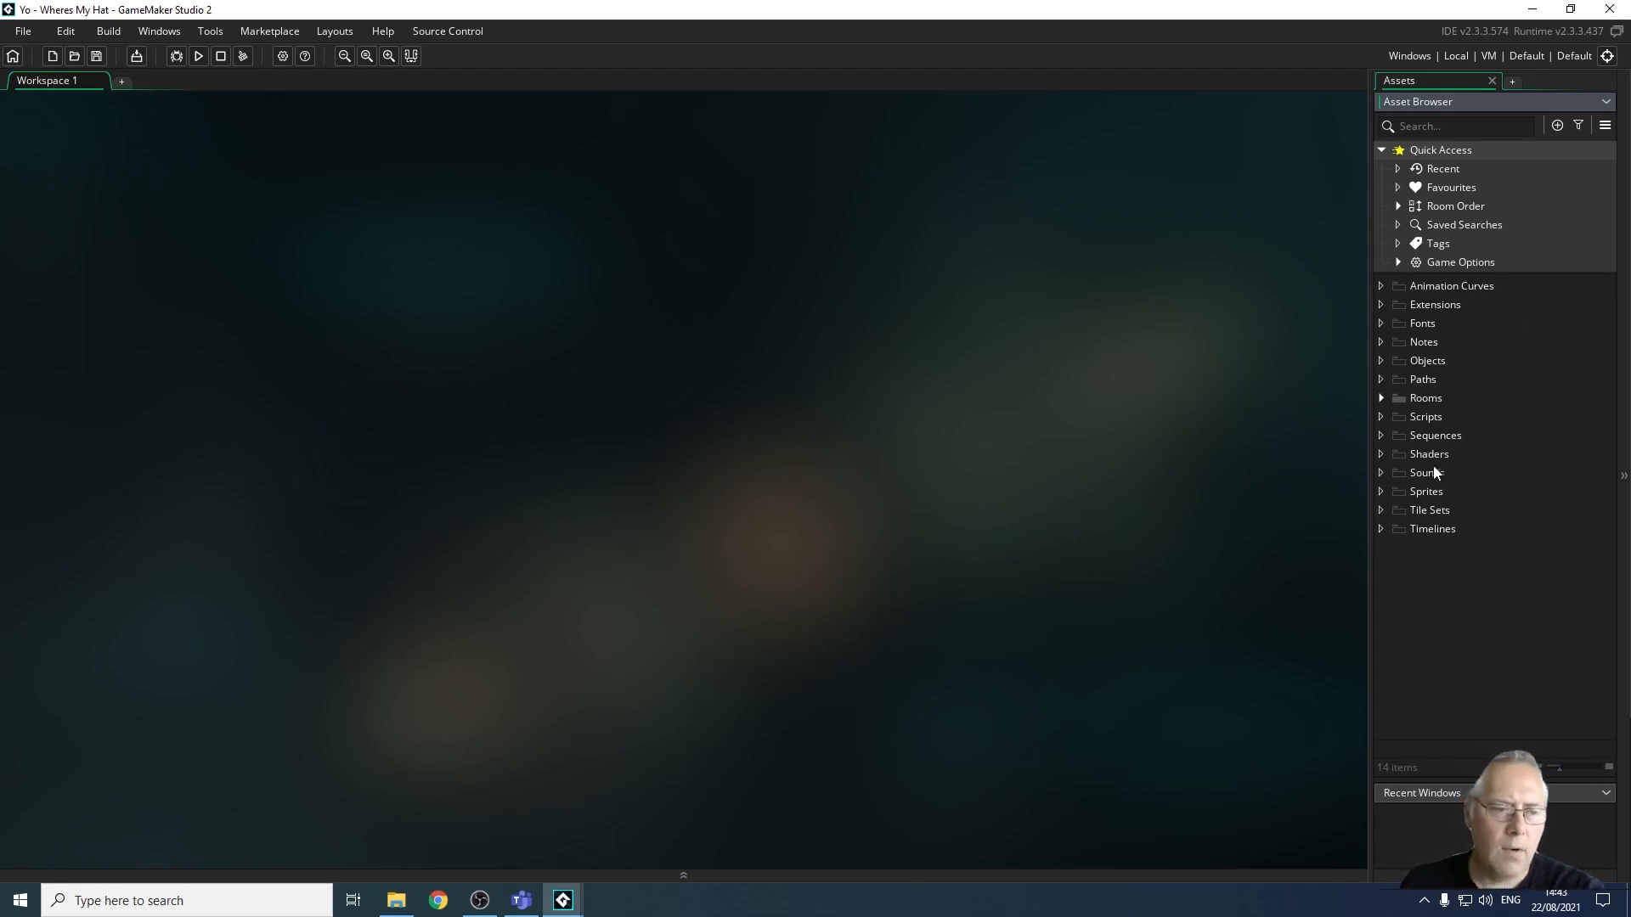
Create a new sprite in the Sprites group and name it spr_test.
left_click(1423, 491)
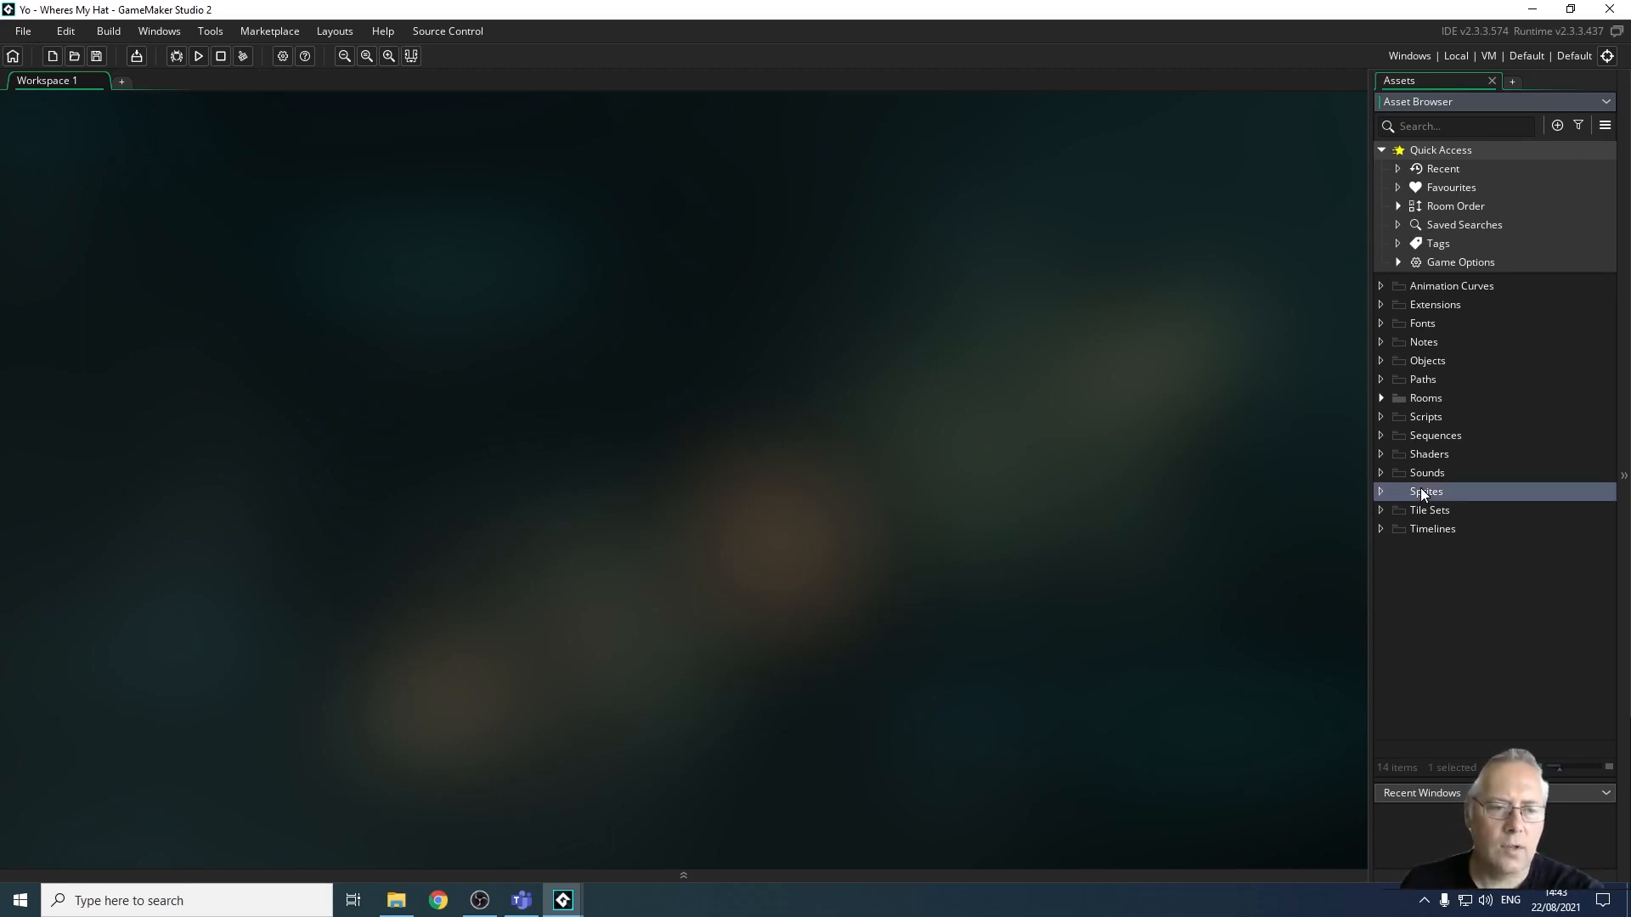
right_click(1422, 491)
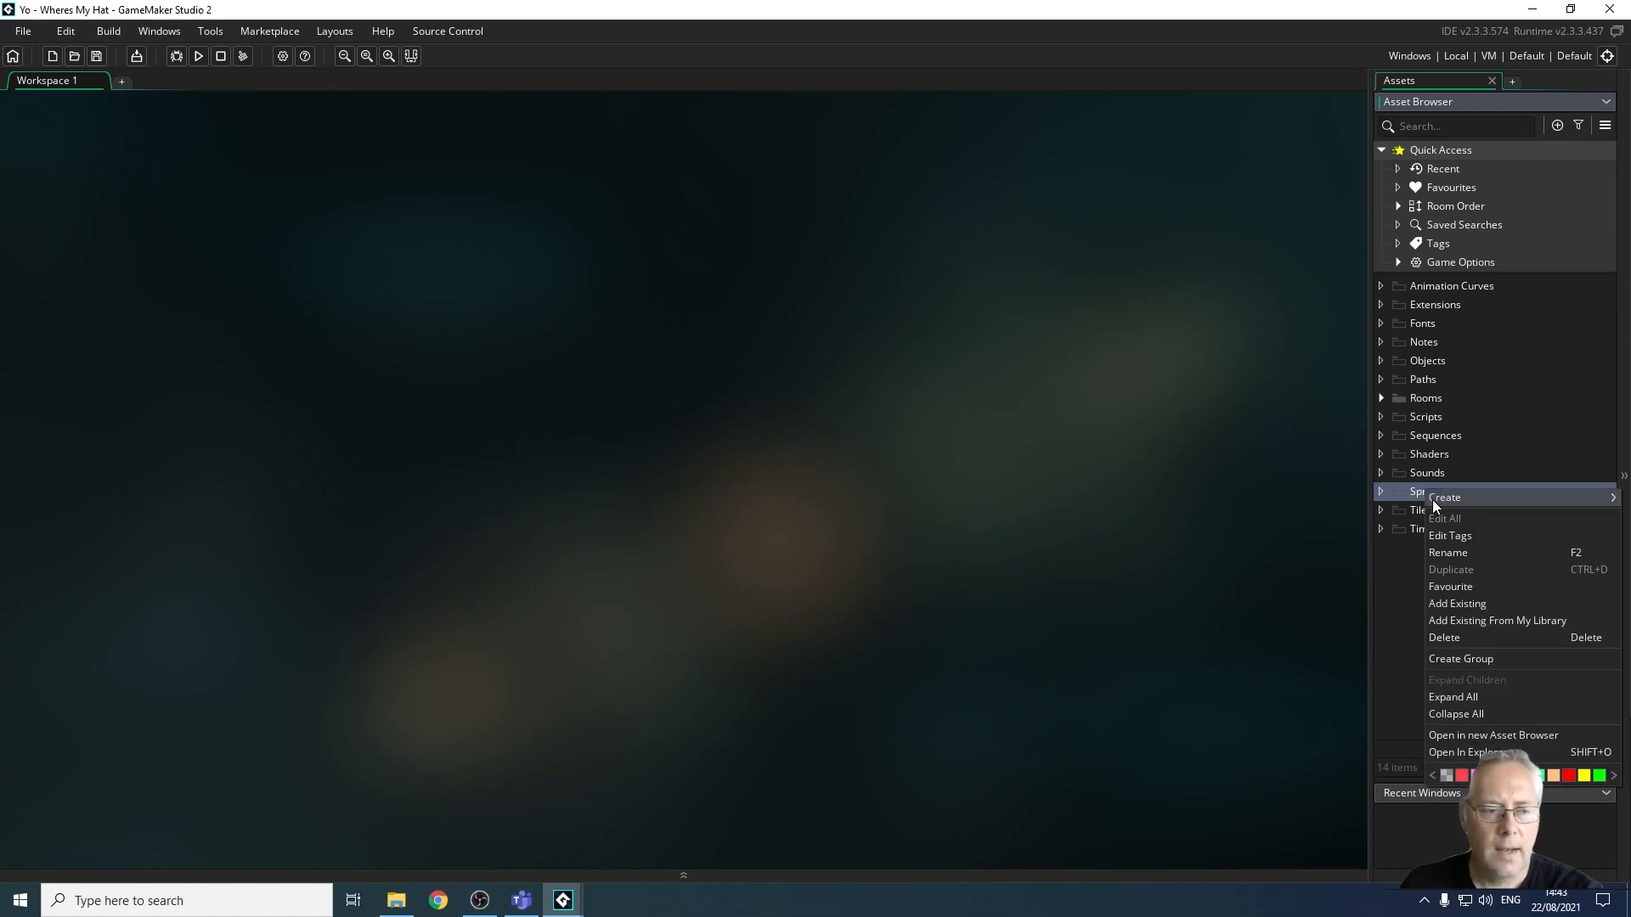
mouse_move(1432, 498)
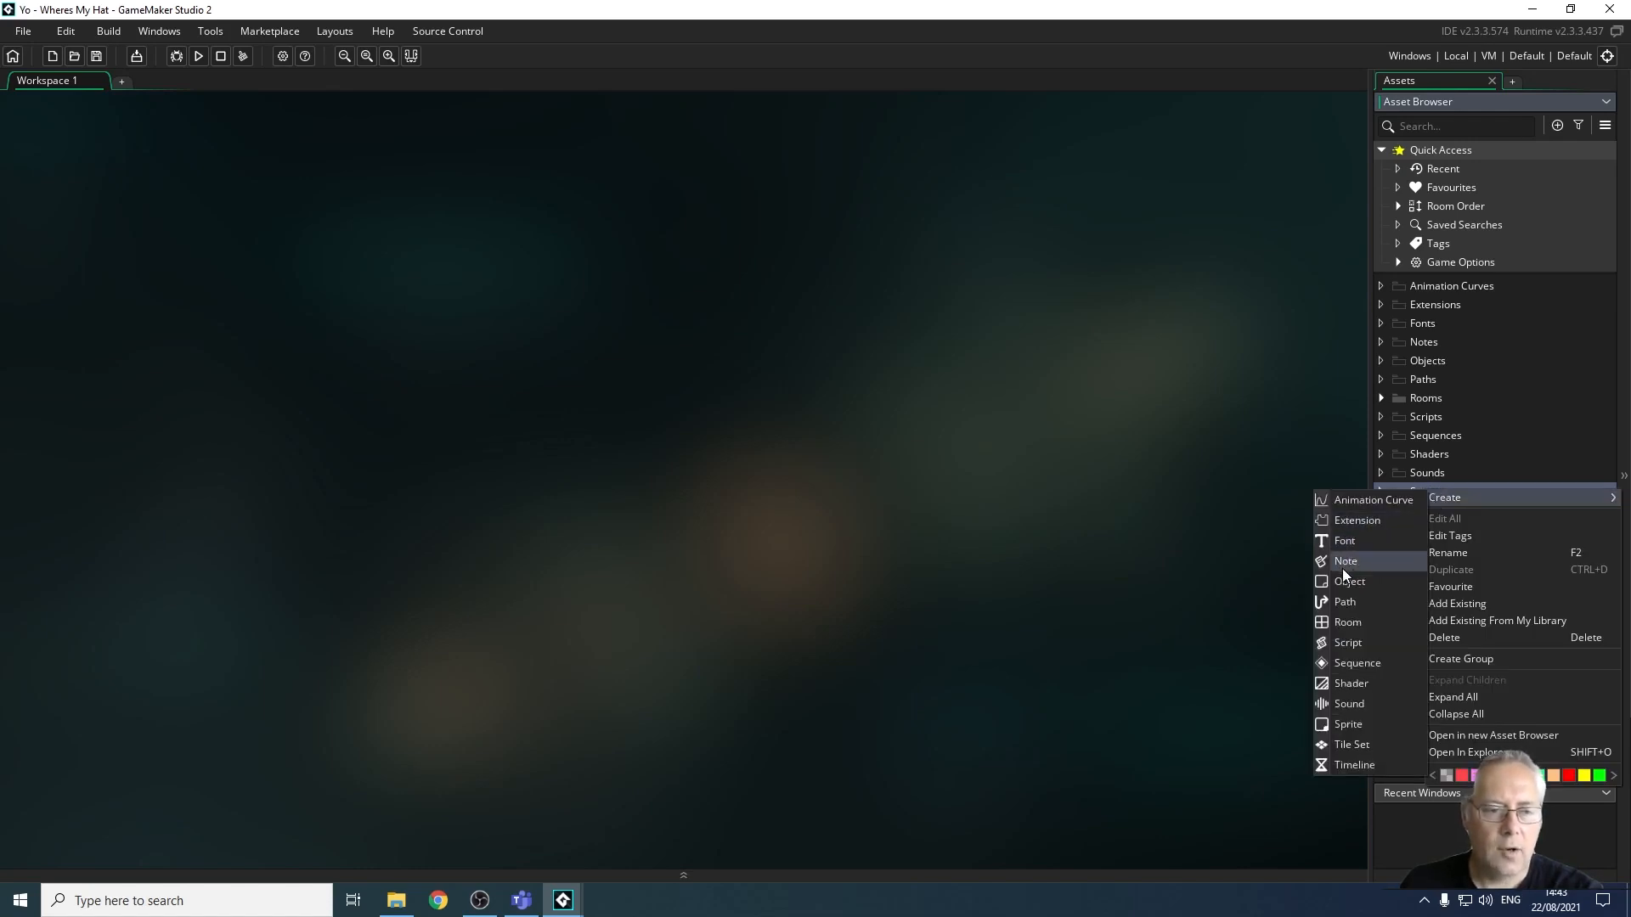
left_click(1357, 725)
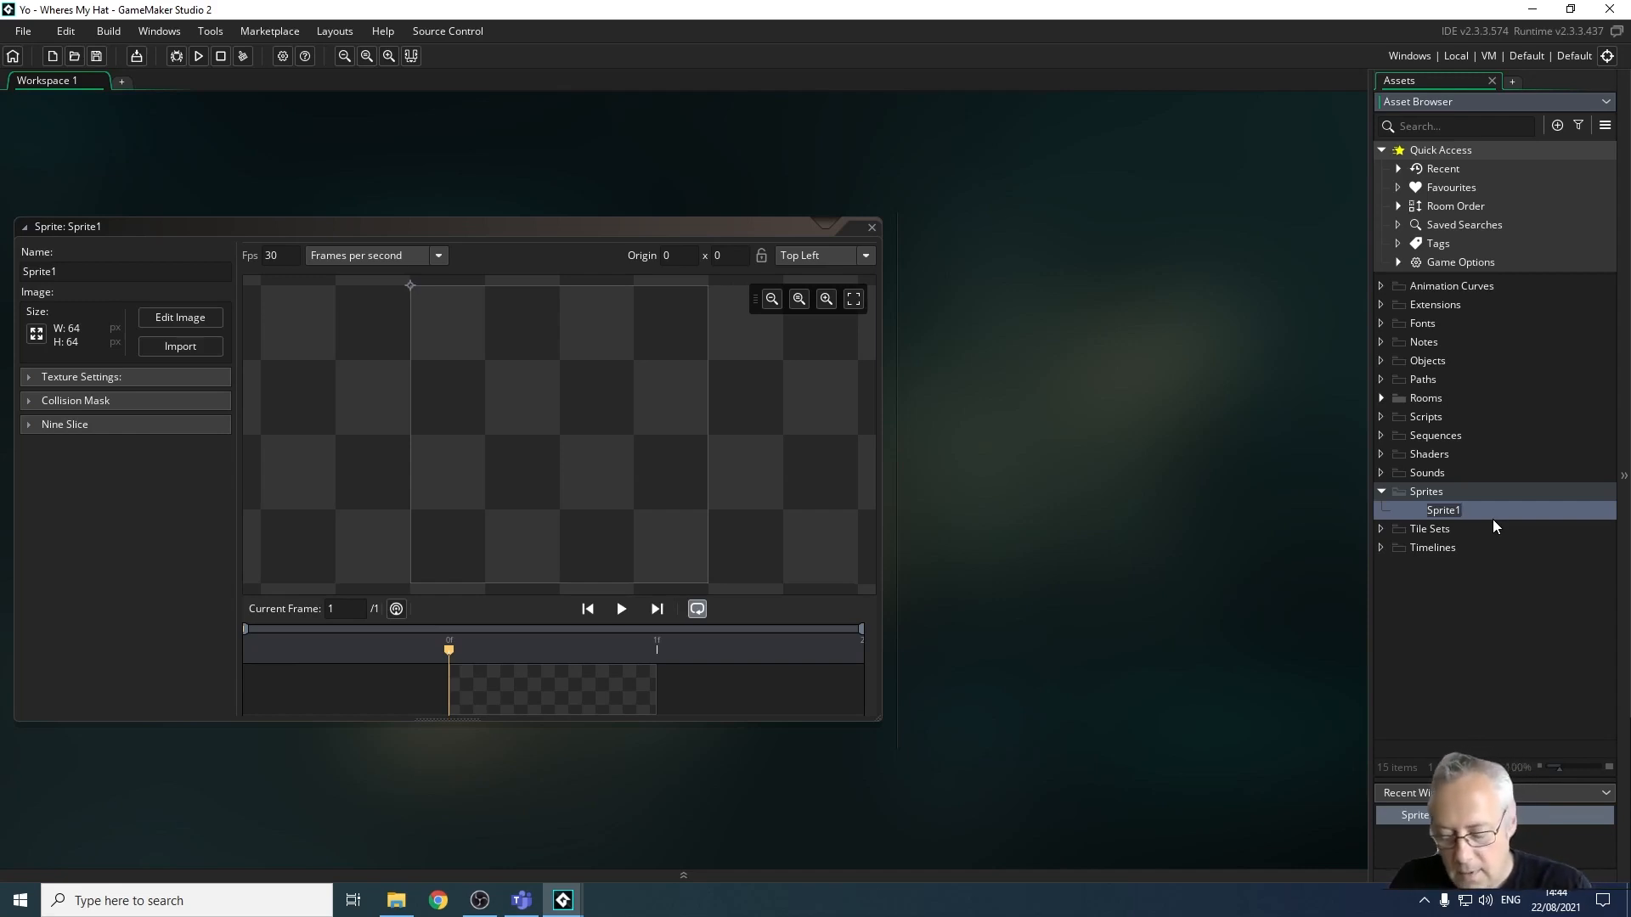
type("spr_test")
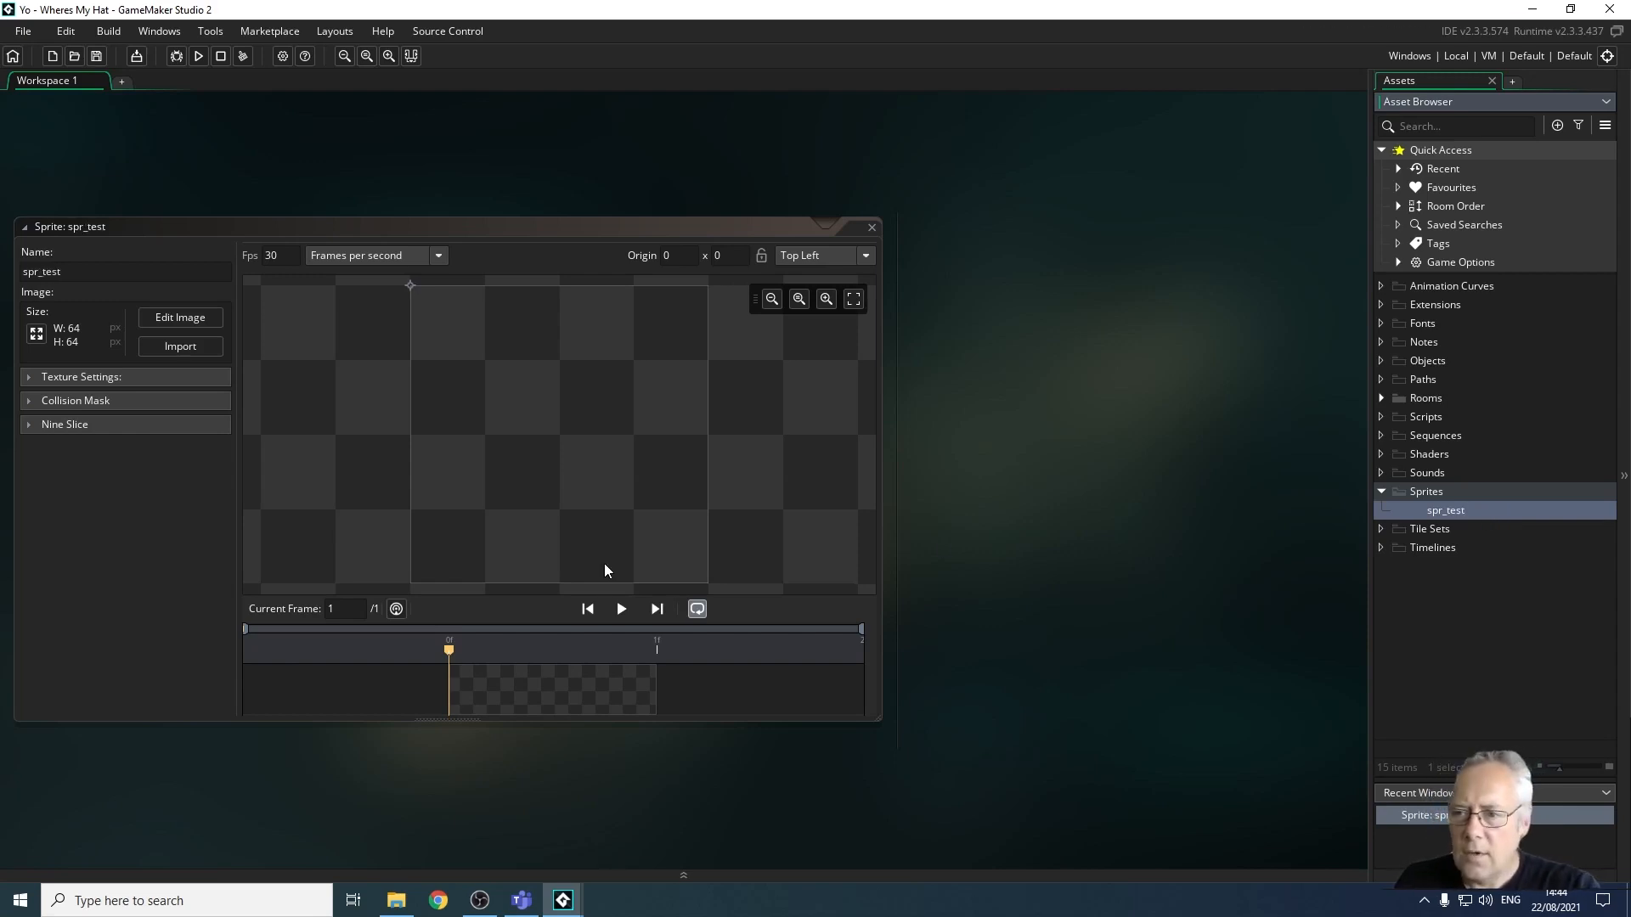
View the sprite's resize properties without applying any change, and examine its origin point on the preview.
left_click(37, 334)
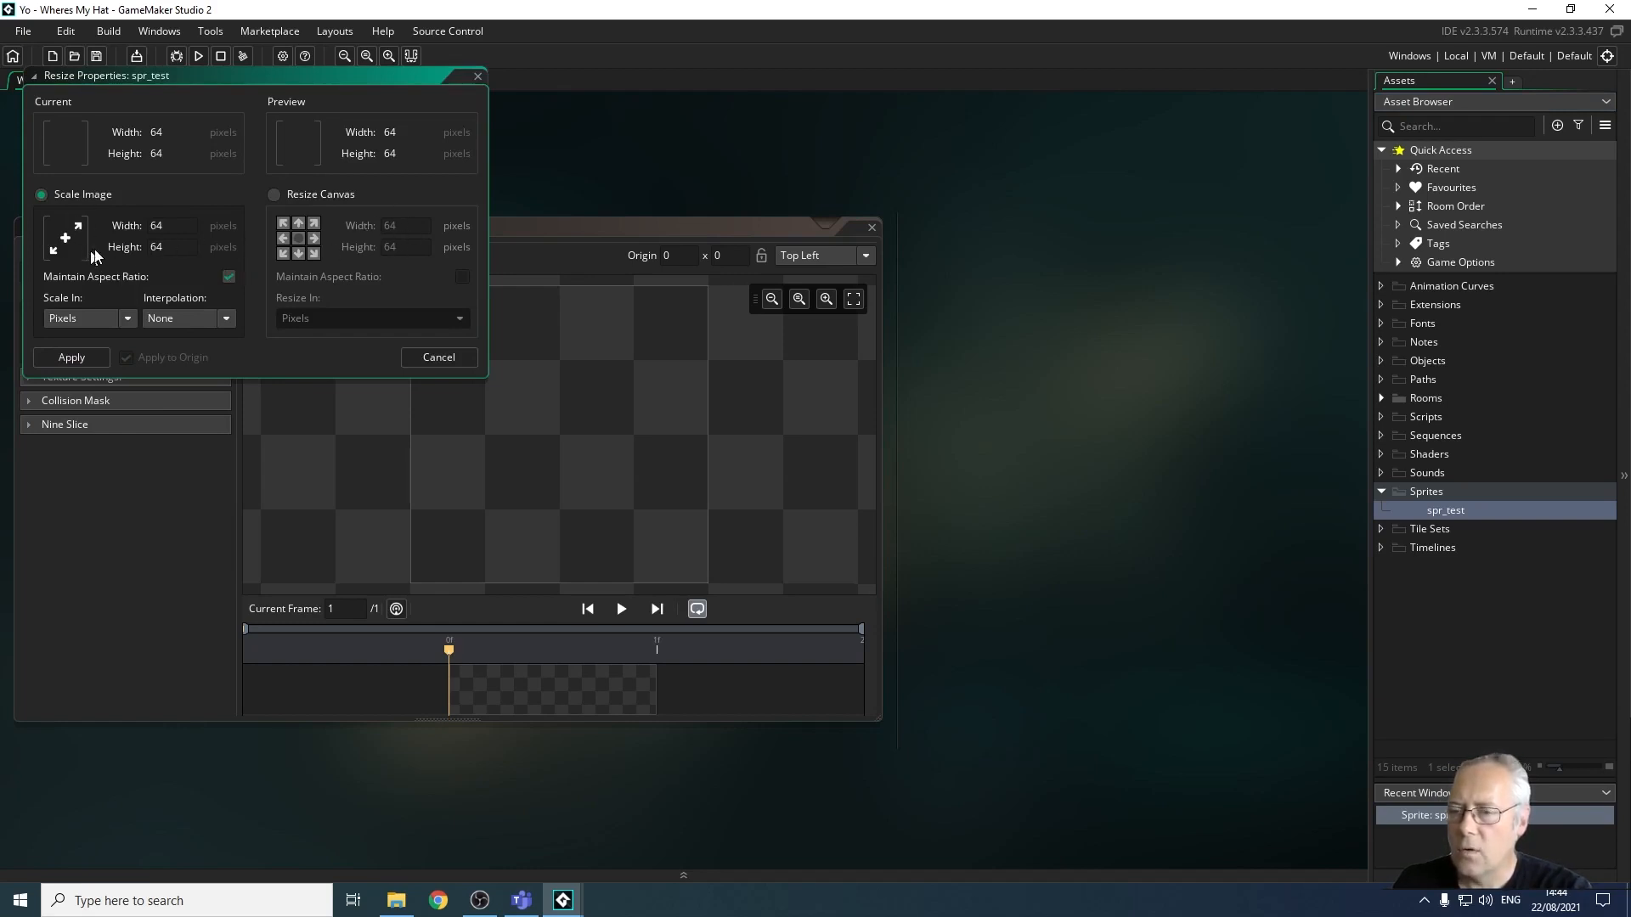
left_click(420, 355)
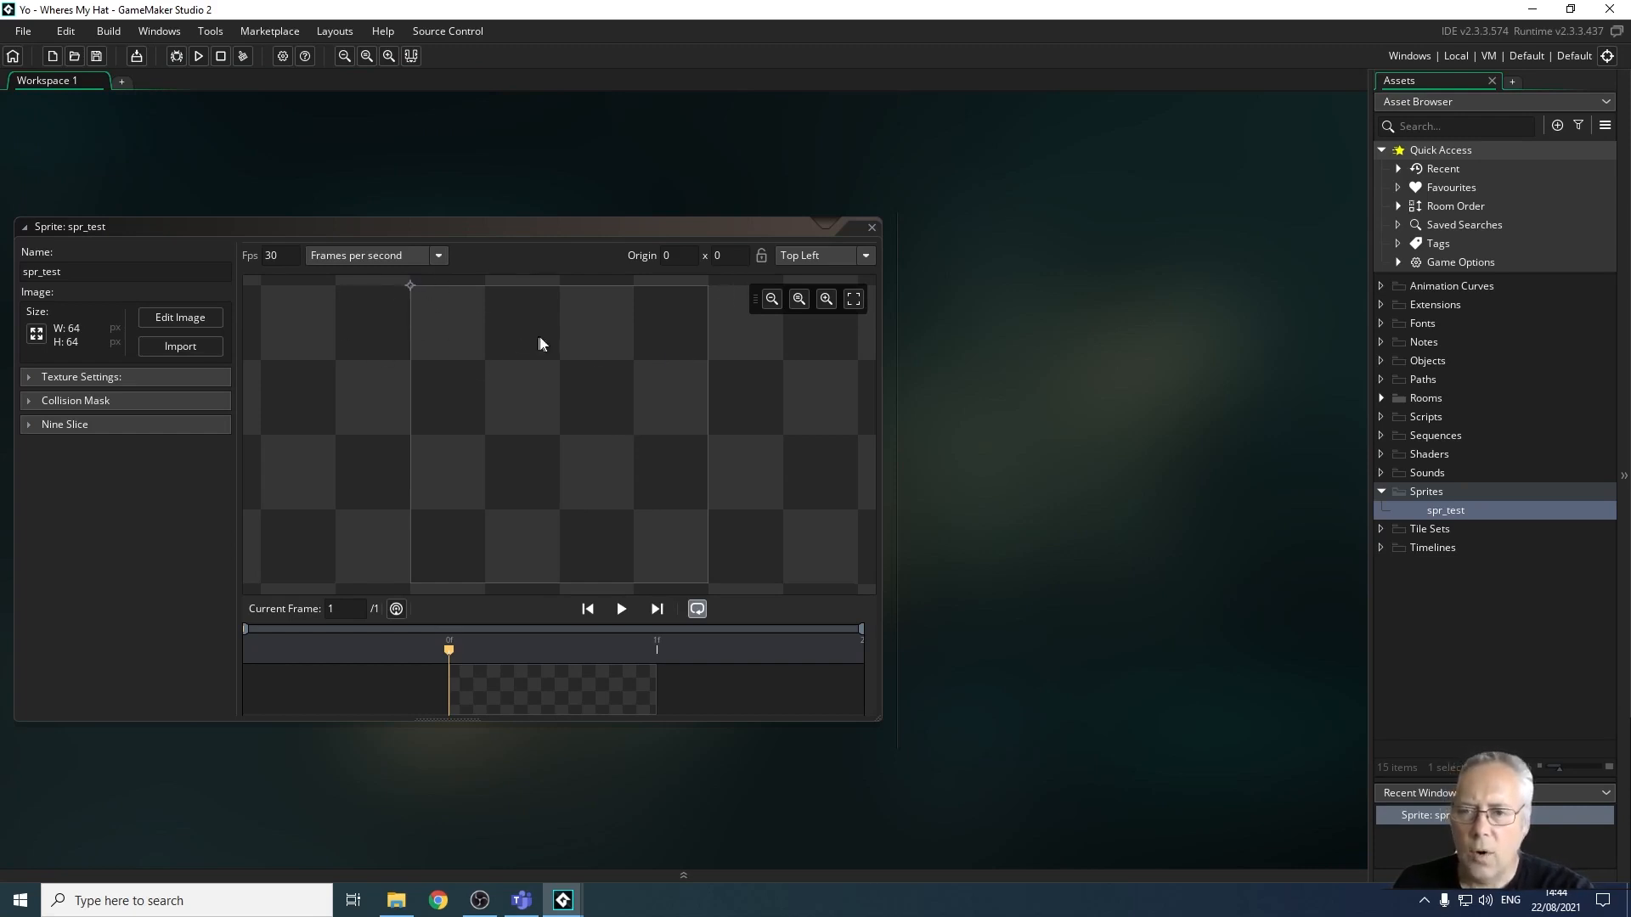
left_click(404, 287)
left_click(404, 287)
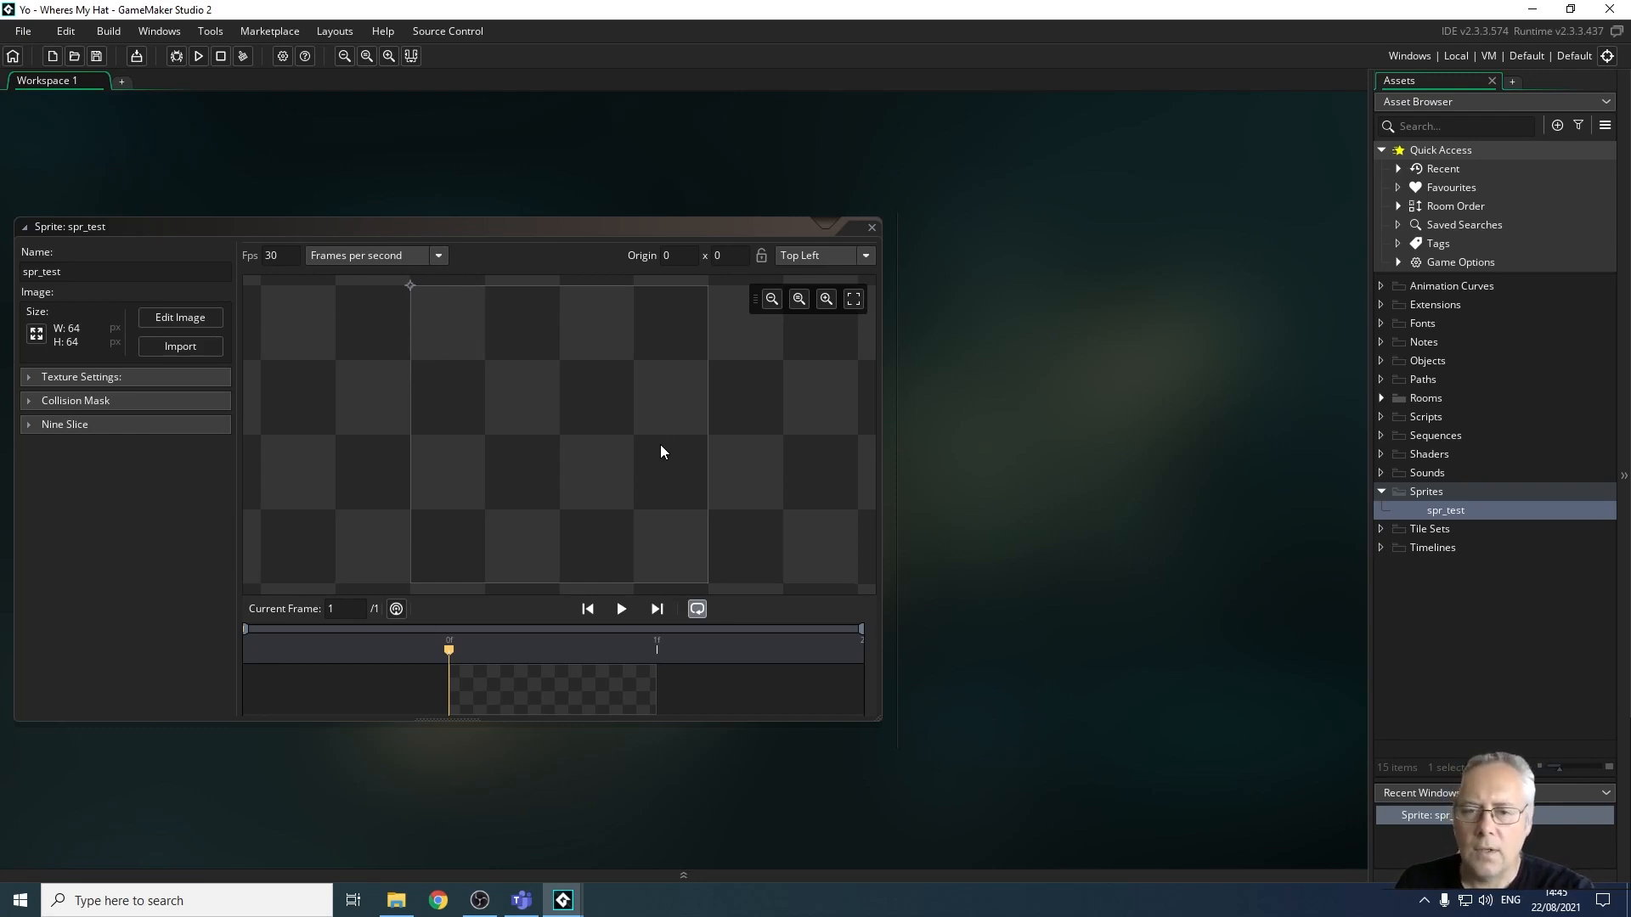
Set the origin of spr_test to Middle Centre.
left_click(863, 258)
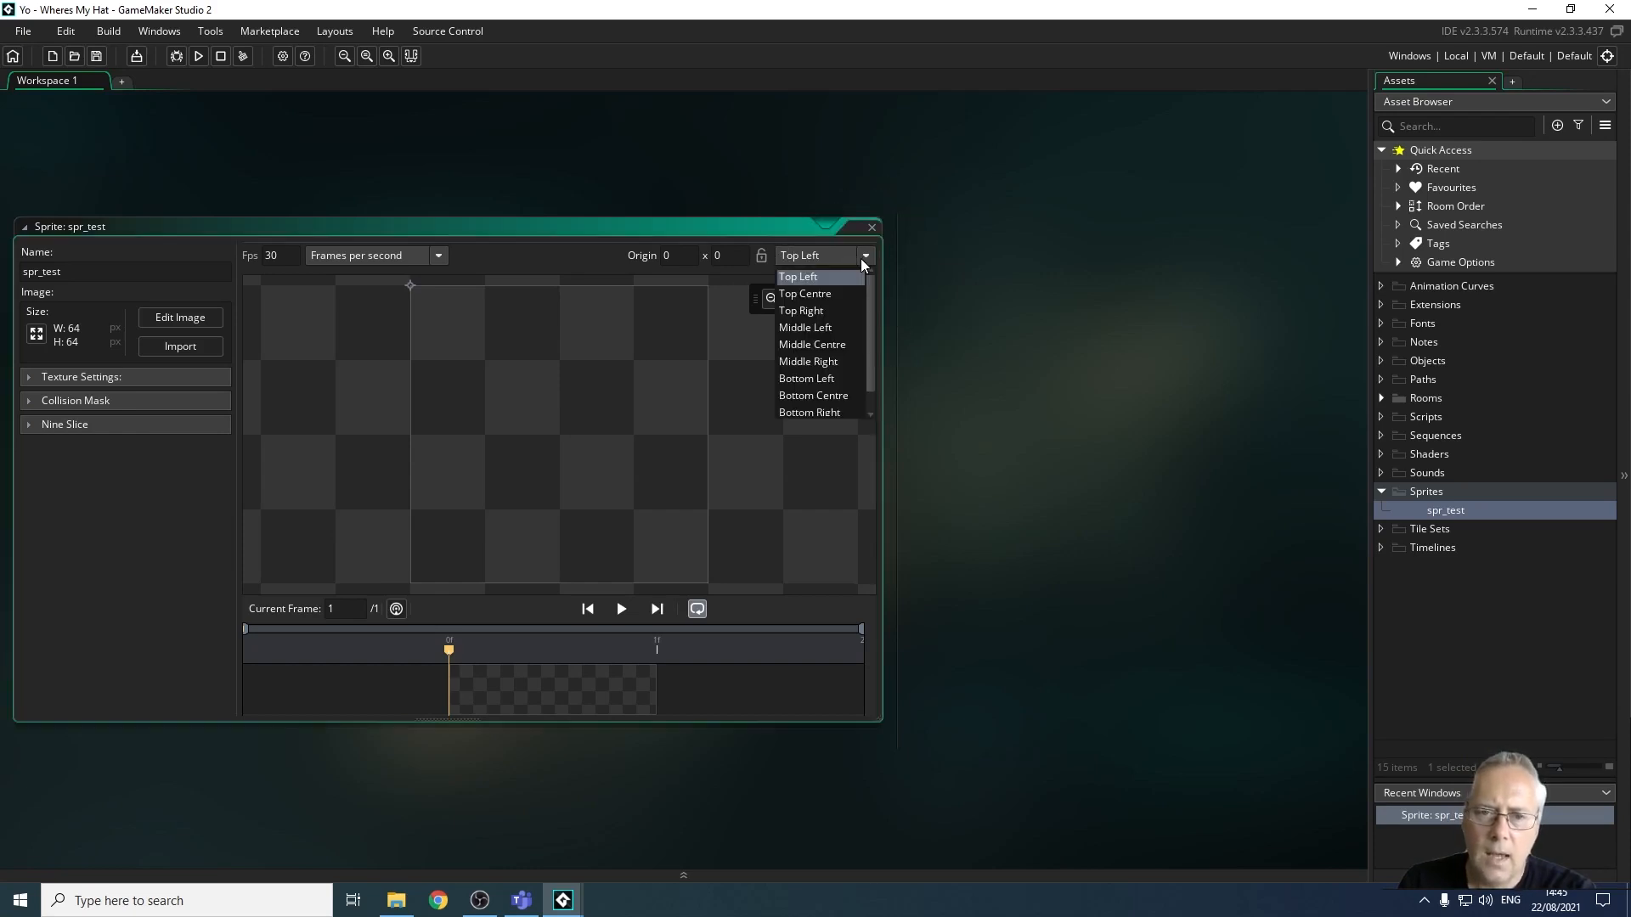
left_click(804, 351)
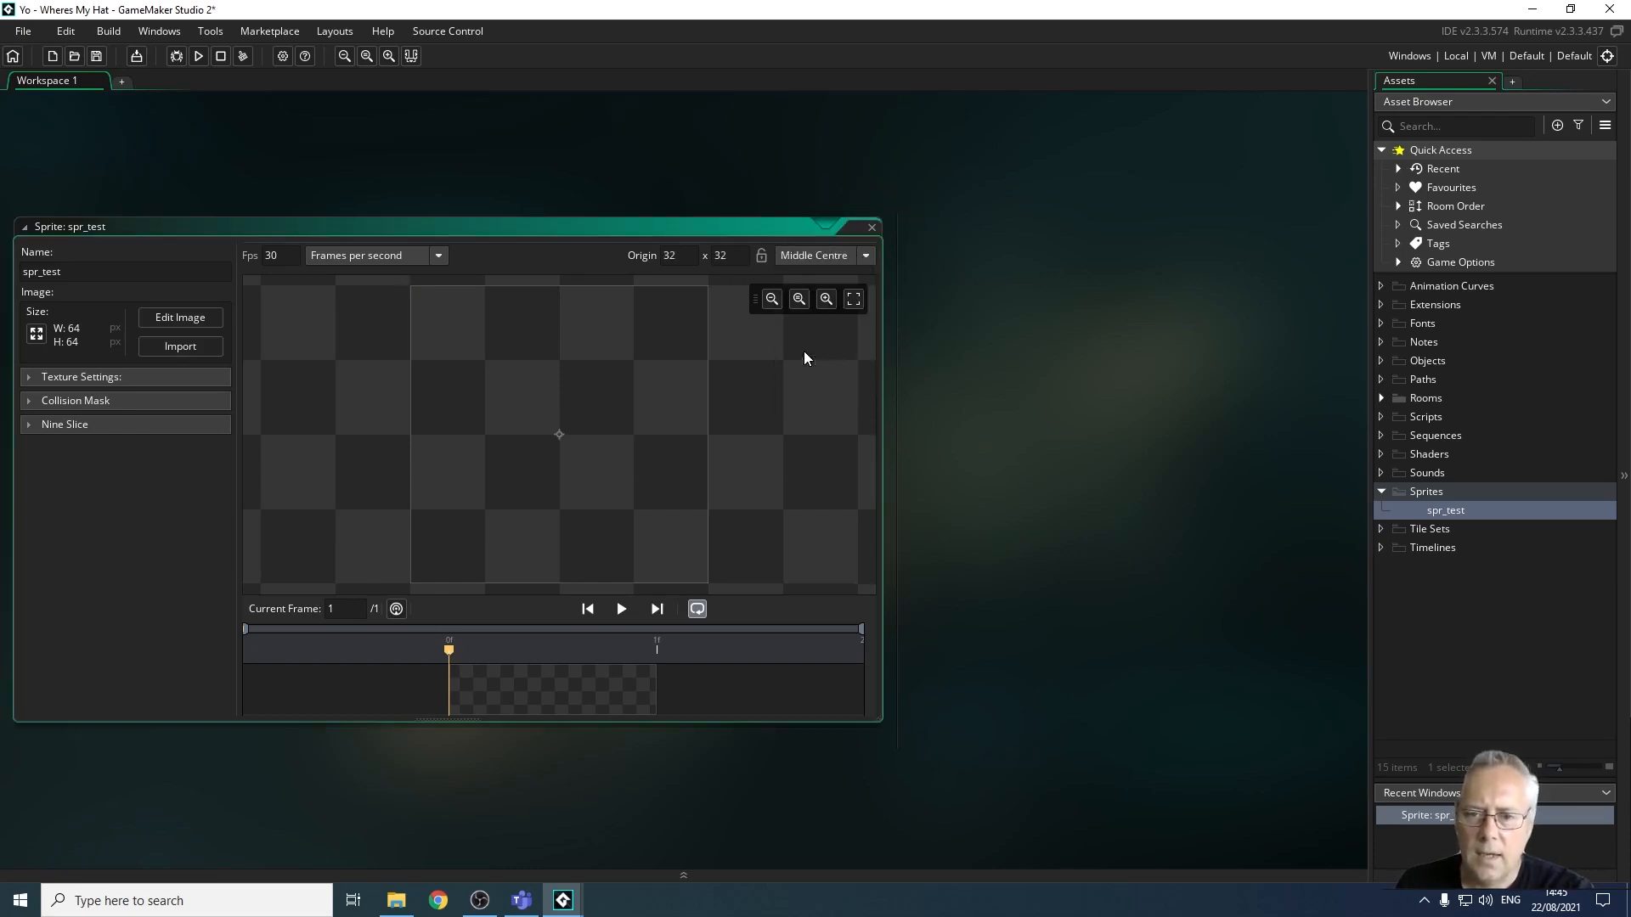
left_click(560, 444)
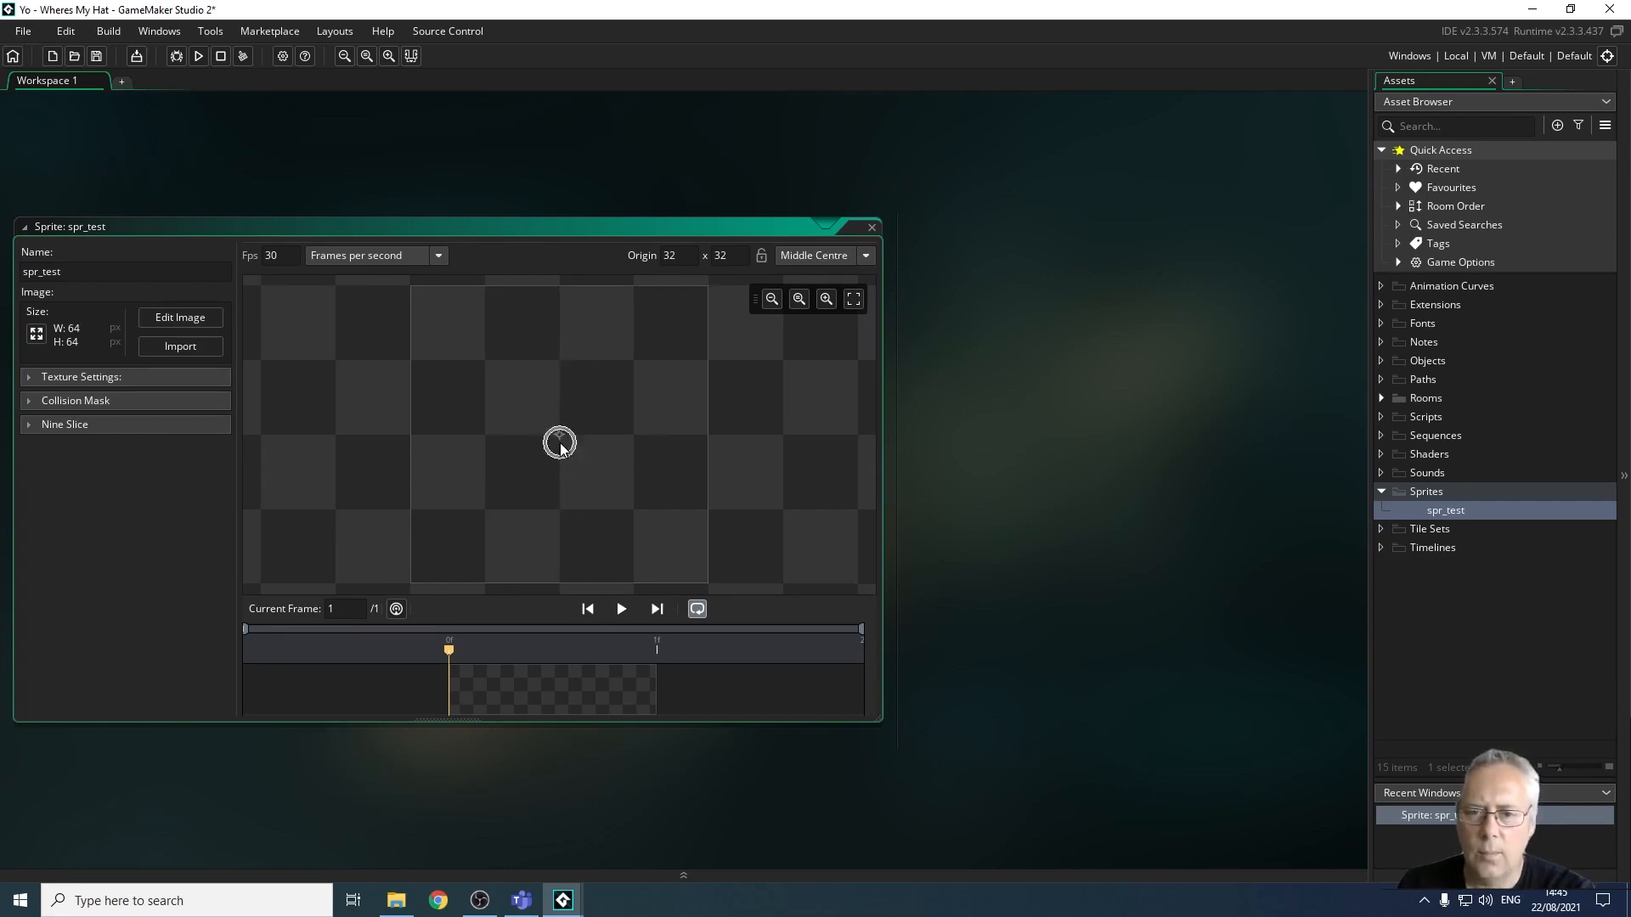
left_click(560, 444)
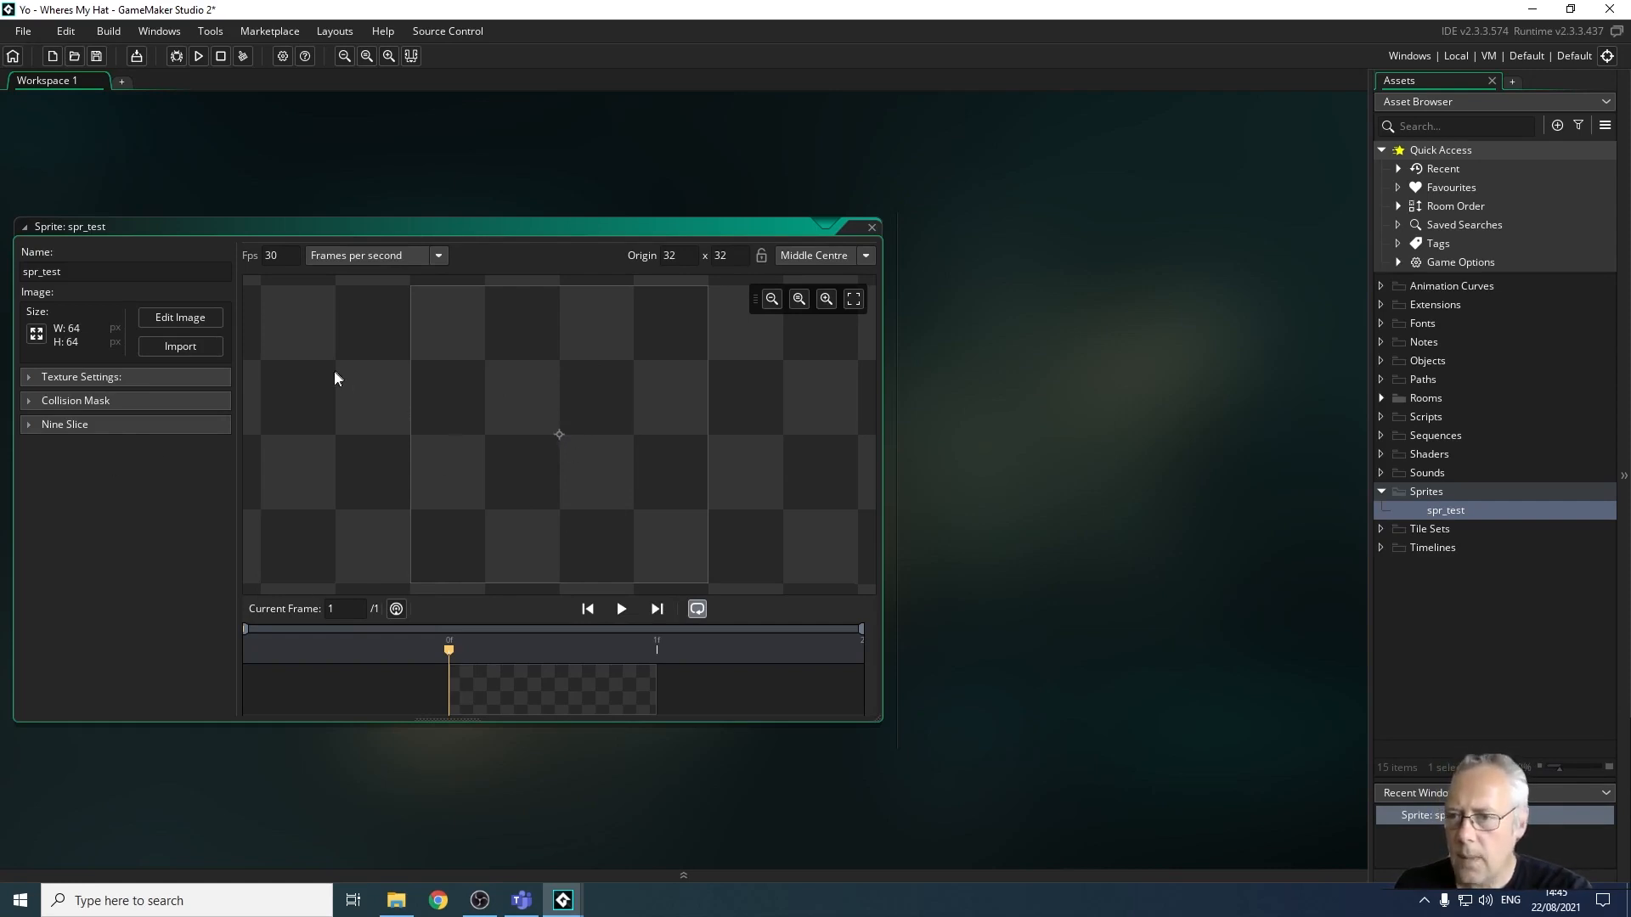
Open spr_test for image editing and show the canvas grid briefly before hiding it again.
left_click(191, 318)
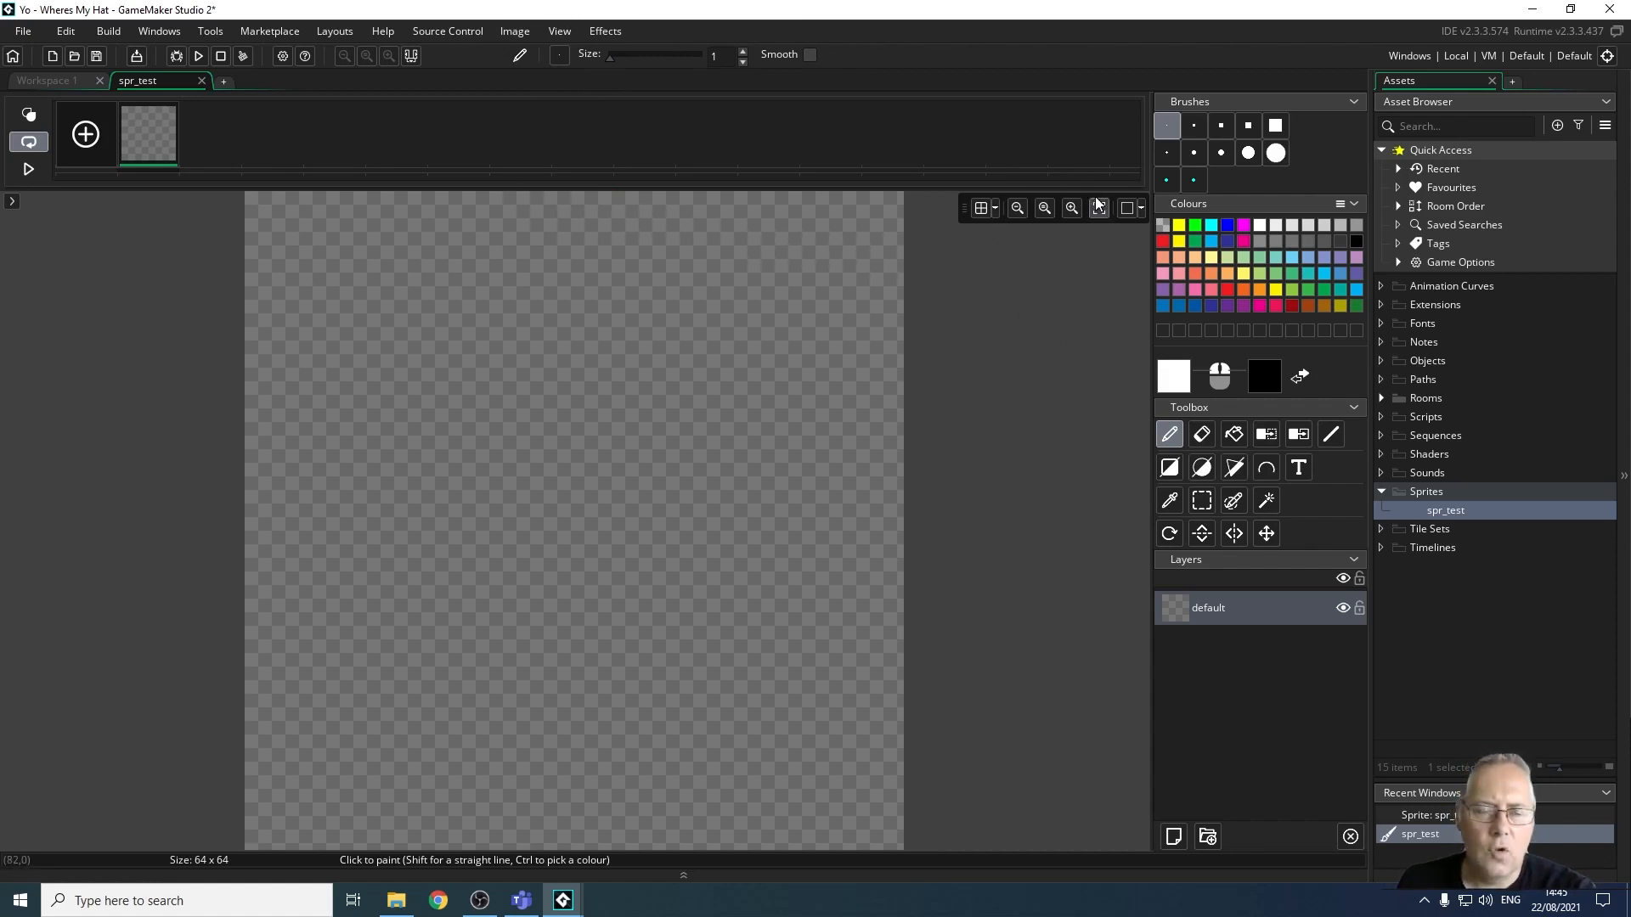
left_click(981, 210)
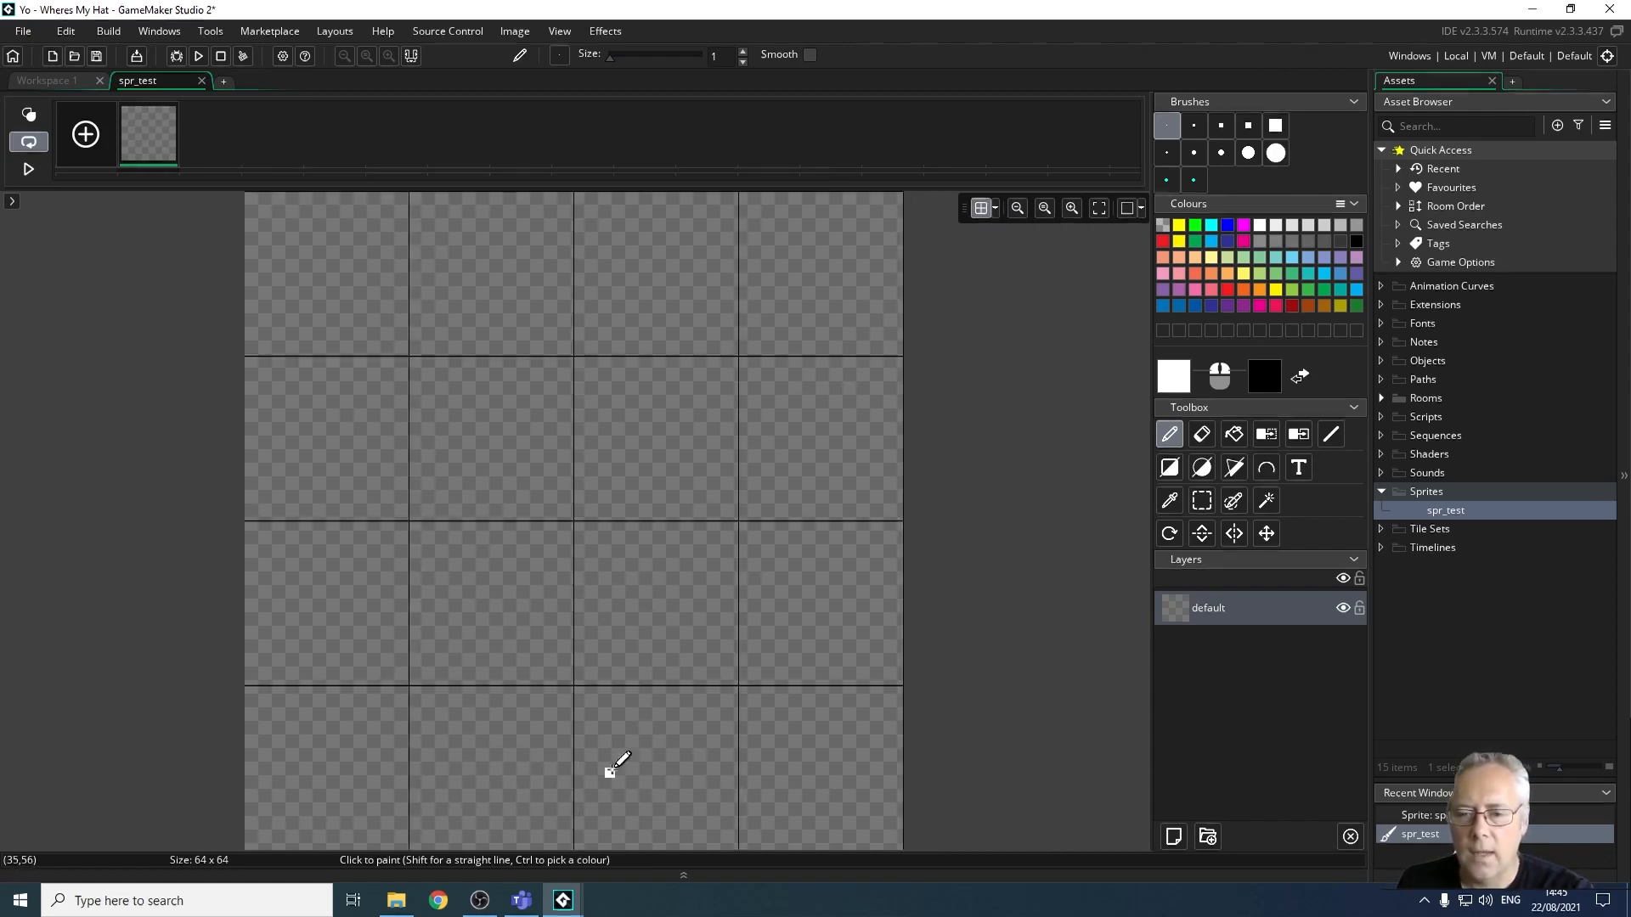
left_click(589, 515)
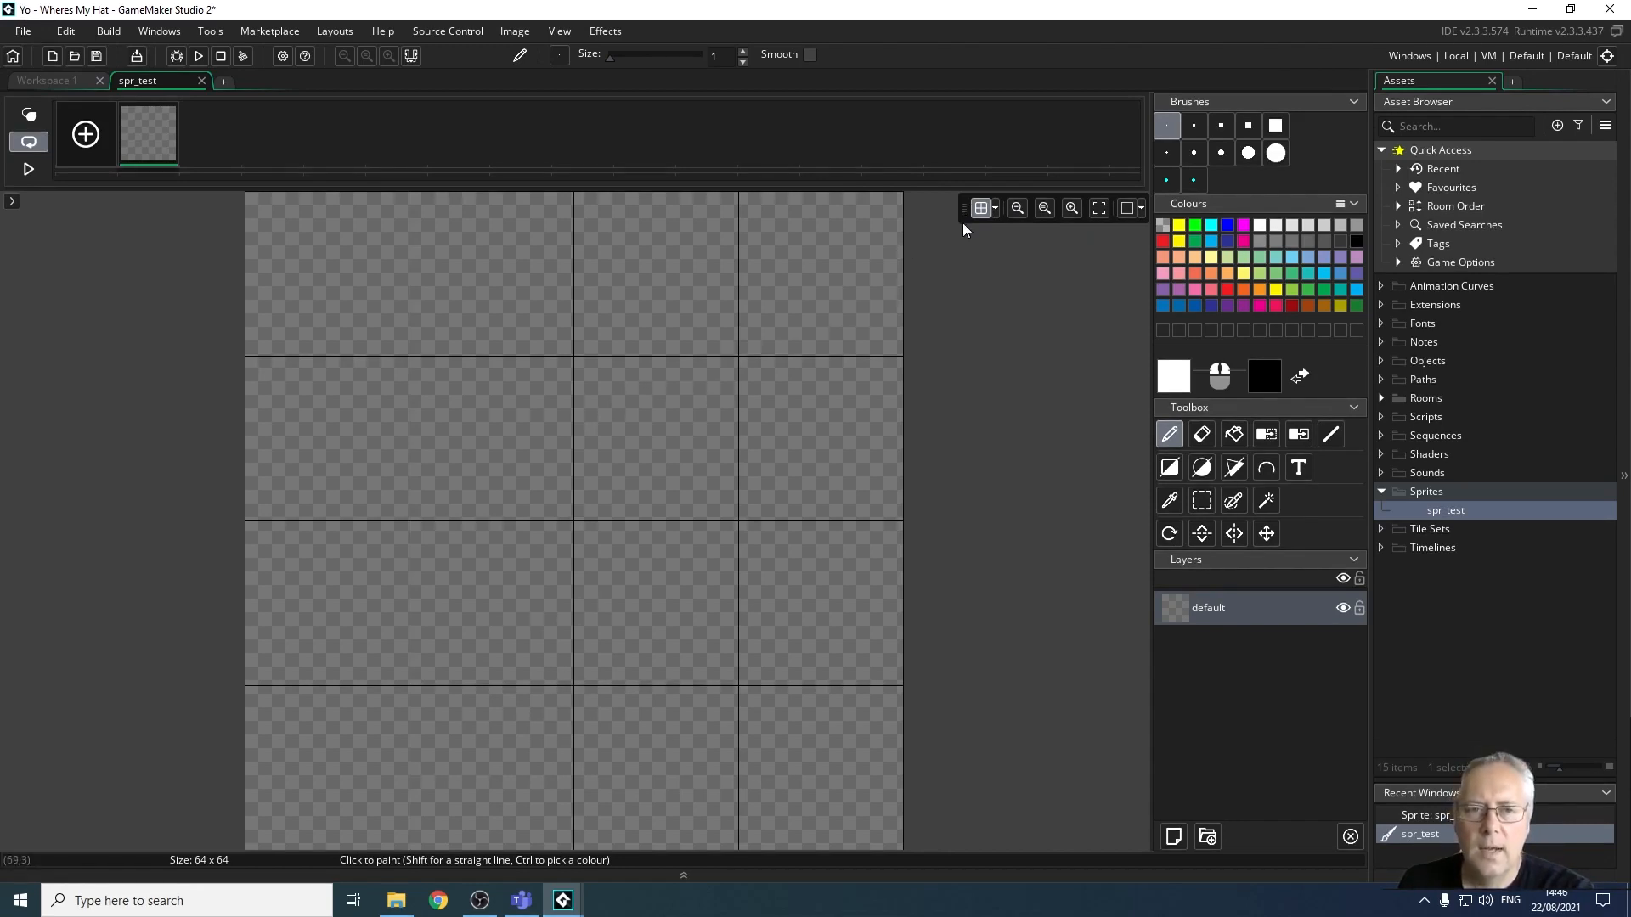
left_click(981, 210)
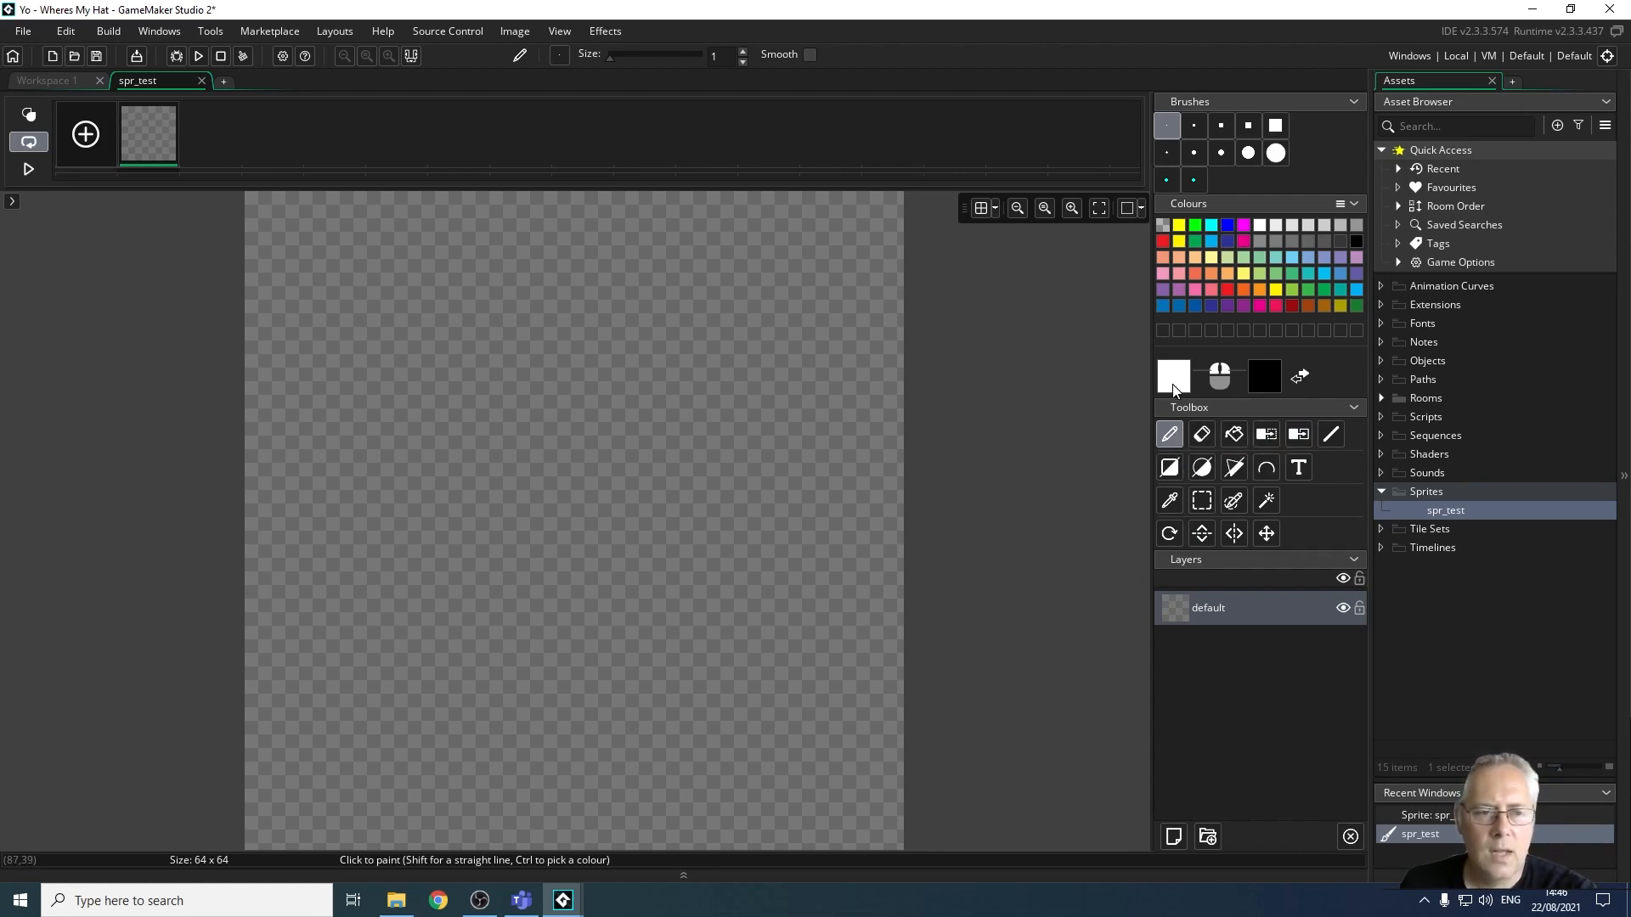
Paint white and black freehand strokes across the canvas with the one-pixel brush and the size 7 round brush.
mouse_move(311, 320)
left_mouse_down()
mouse_move(416, 336)
mouse_move(729, 330)
left_mouse_up()
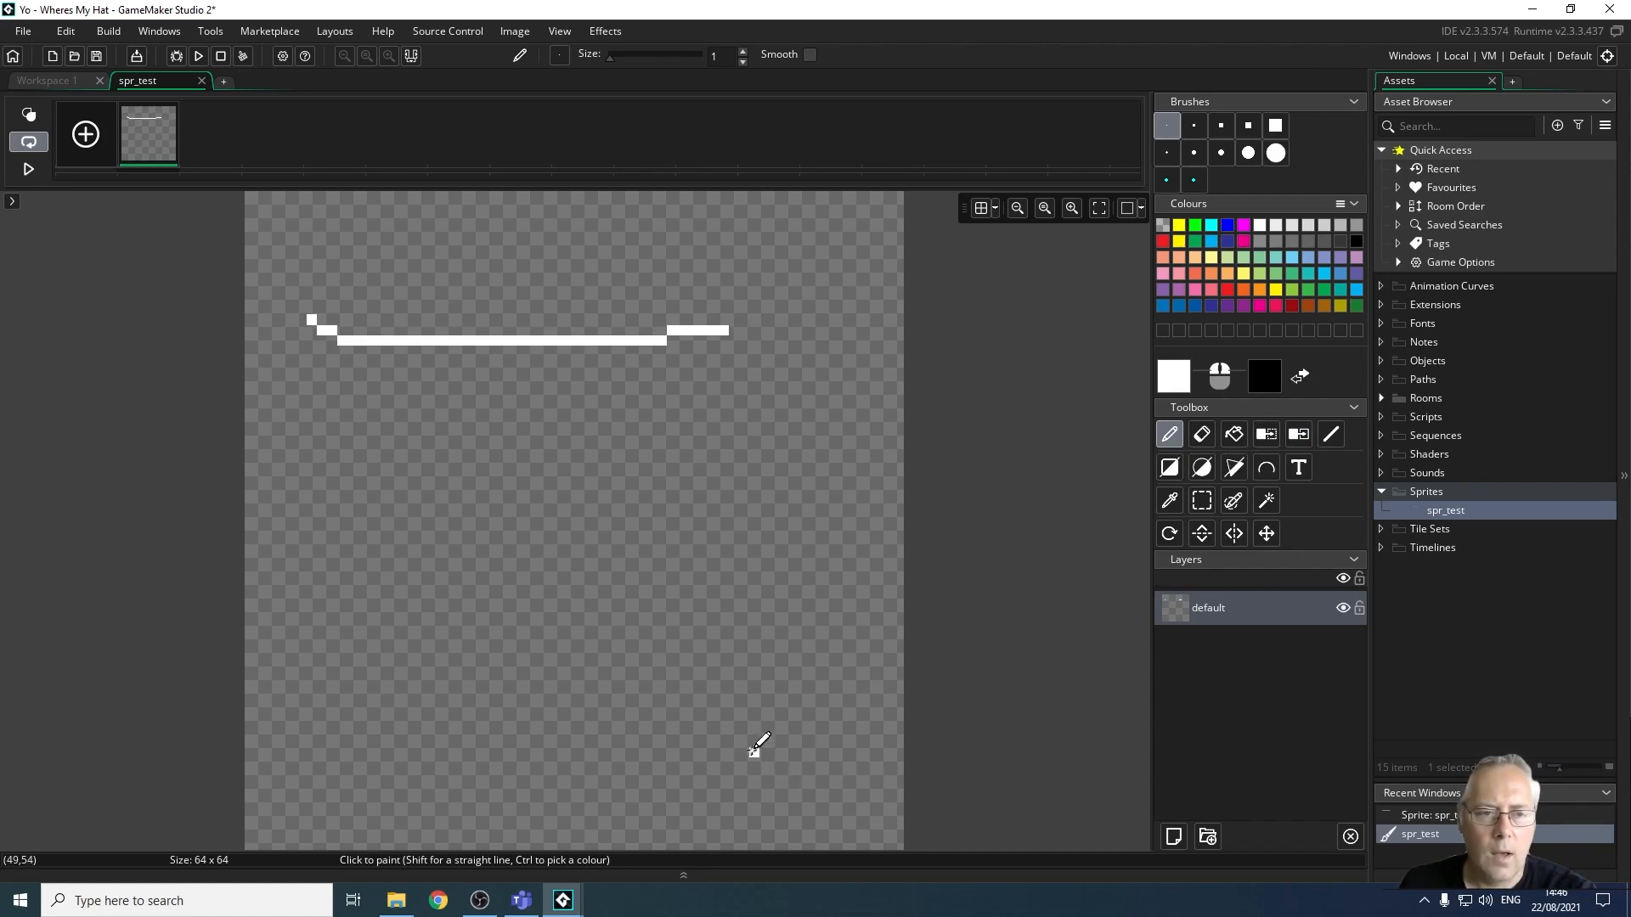
mouse_move(310, 463)
right_mouse_down()
mouse_move(684, 460)
mouse_move(756, 484)
right_mouse_up()
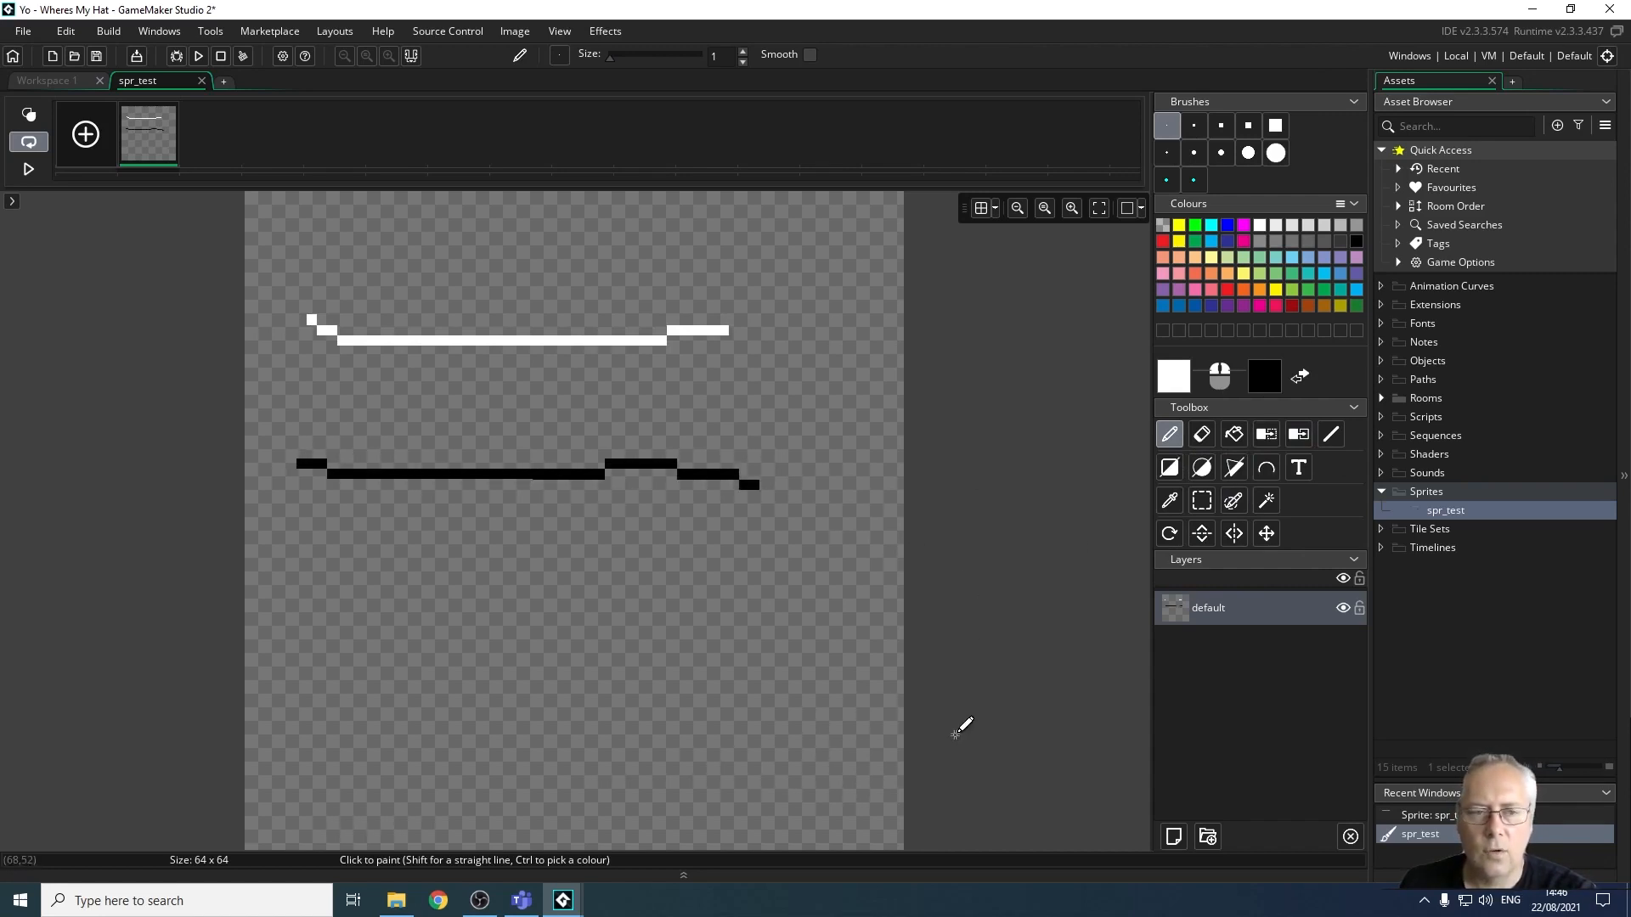
left_click(1221, 153)
left_click(476, 299)
mouse_move(318, 260)
left_mouse_down()
mouse_move(828, 228)
mouse_move(841, 280)
left_mouse_up()
right_click_drag(272, 552, 764, 613)
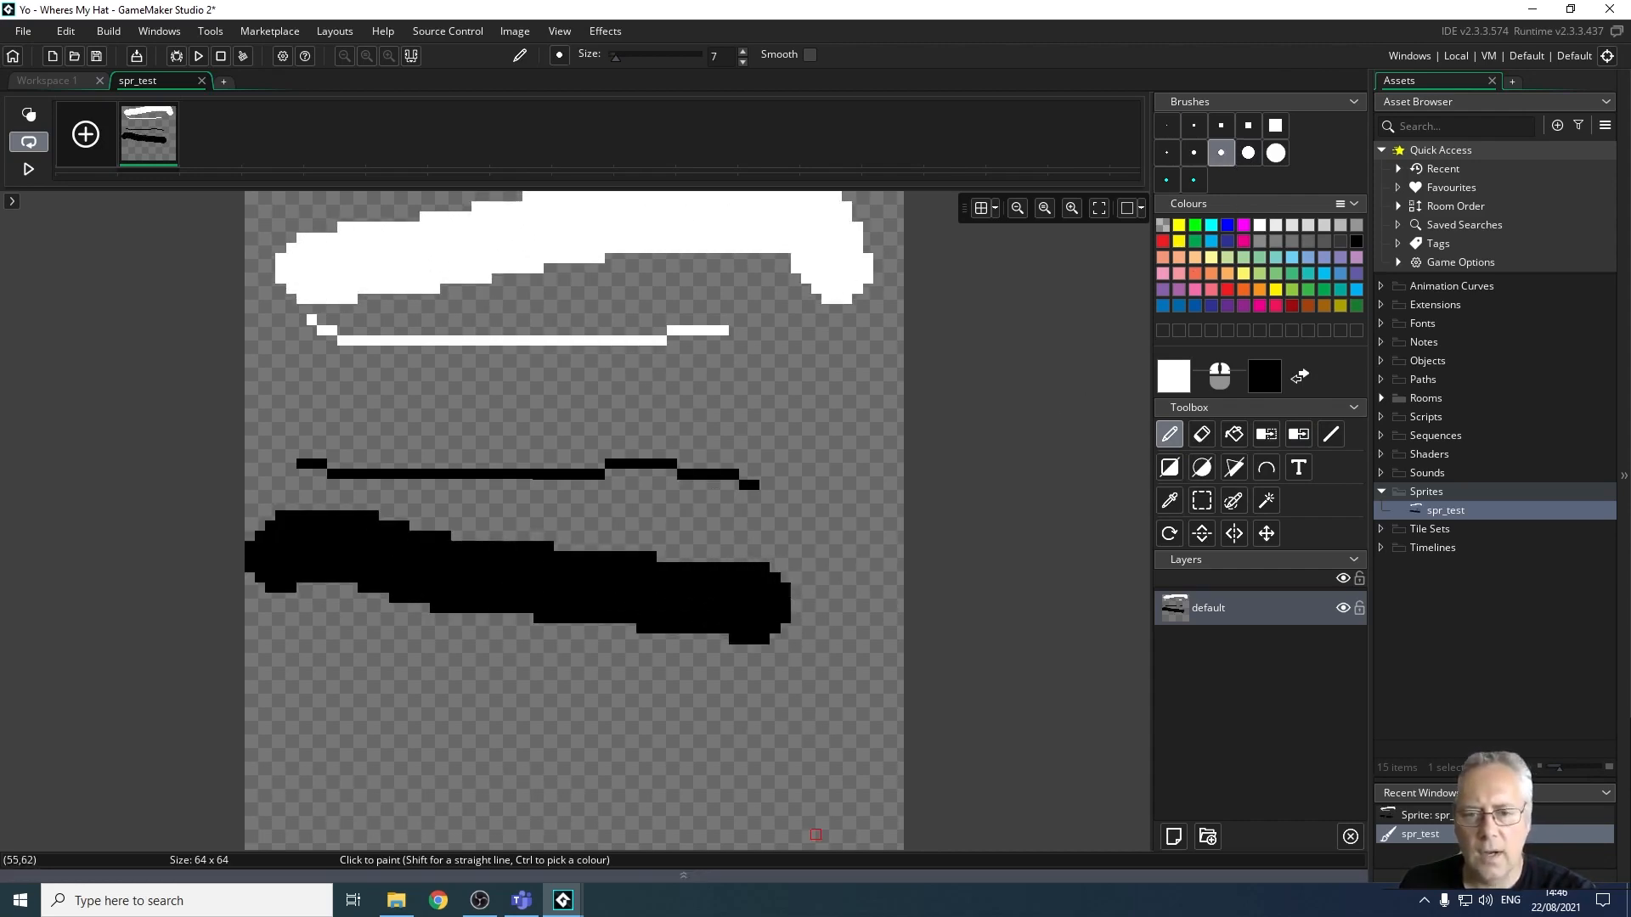
left_click(911, 837)
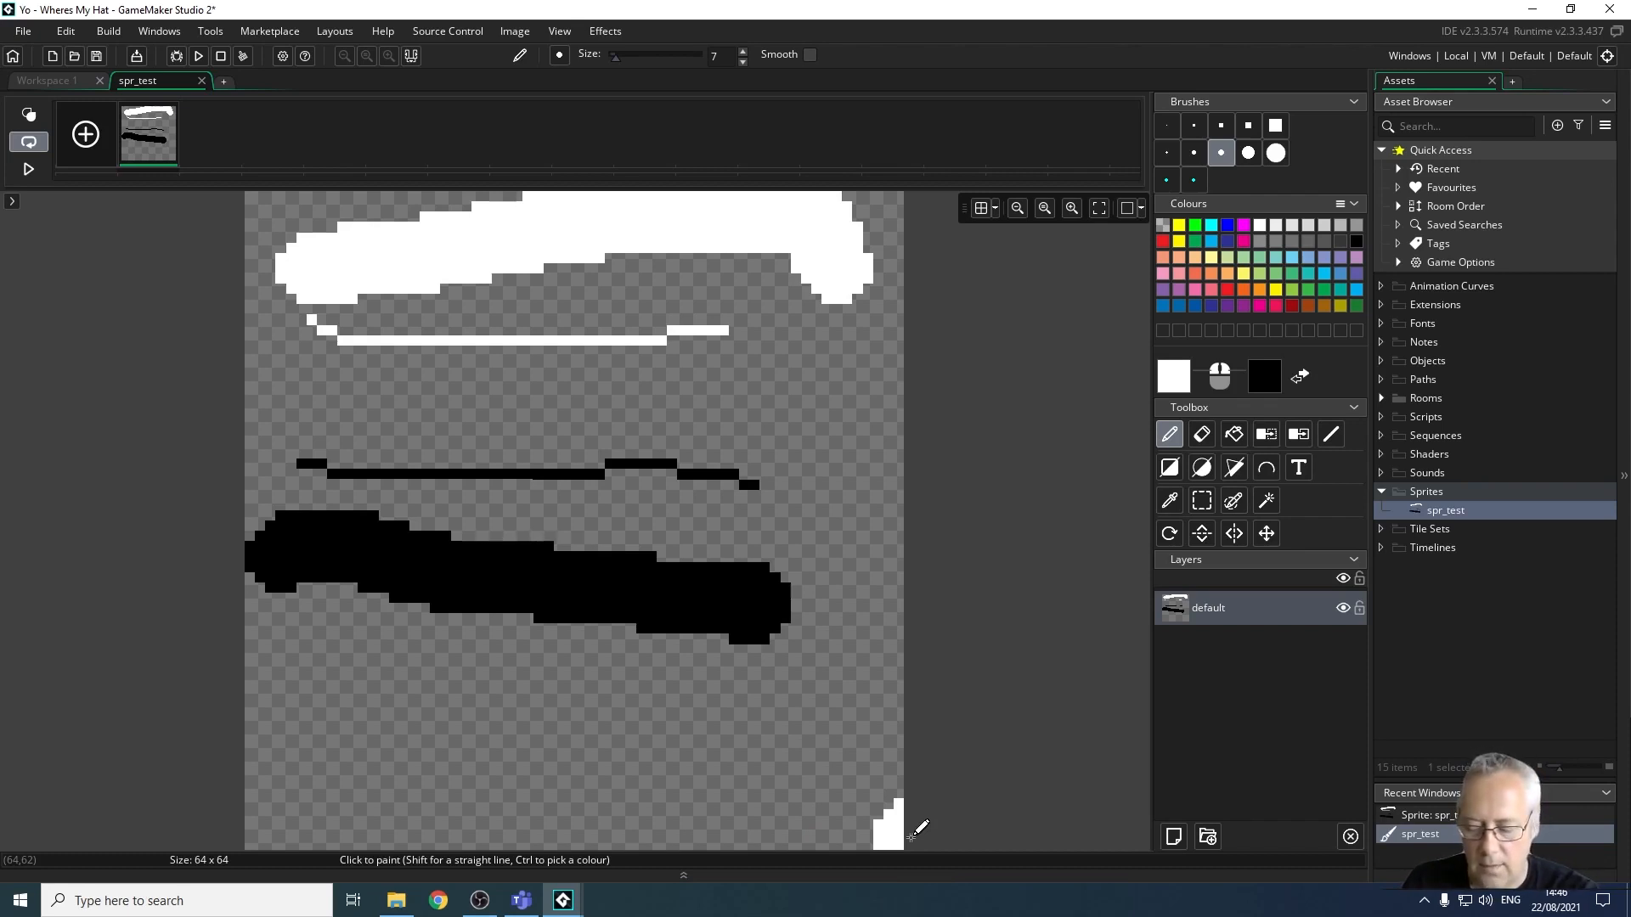
Undo all the white and black pencil strokes on the canvas.
key("ctrl+z")
key("ctrl+z")
key("ctrl+z")
key("ctrl+z")
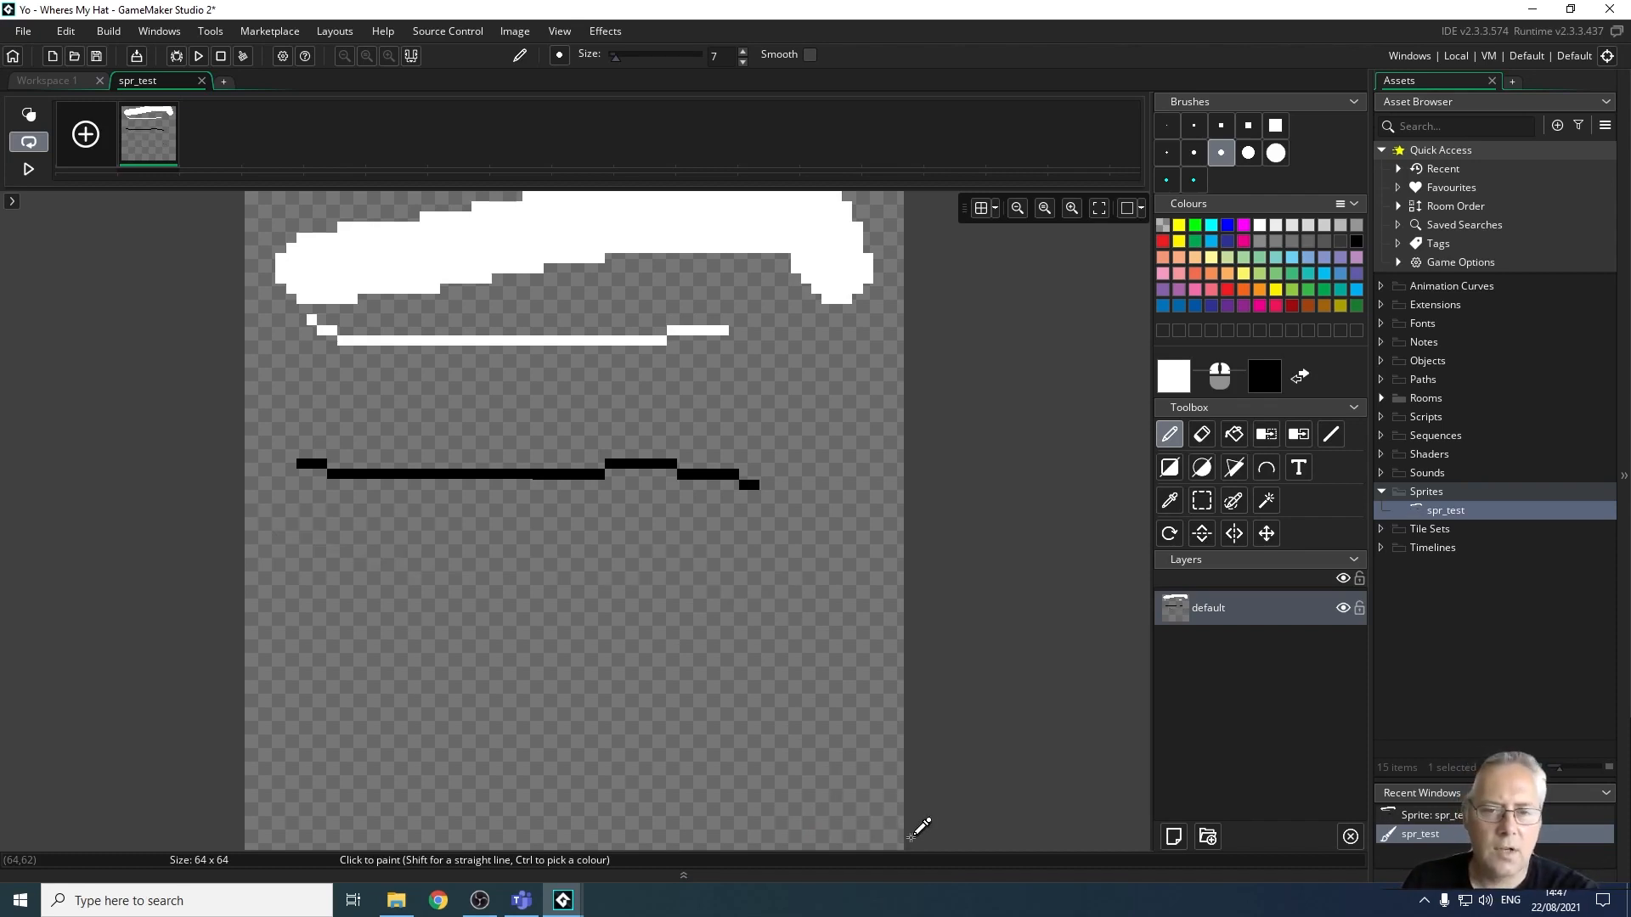
key("ctrl+z")
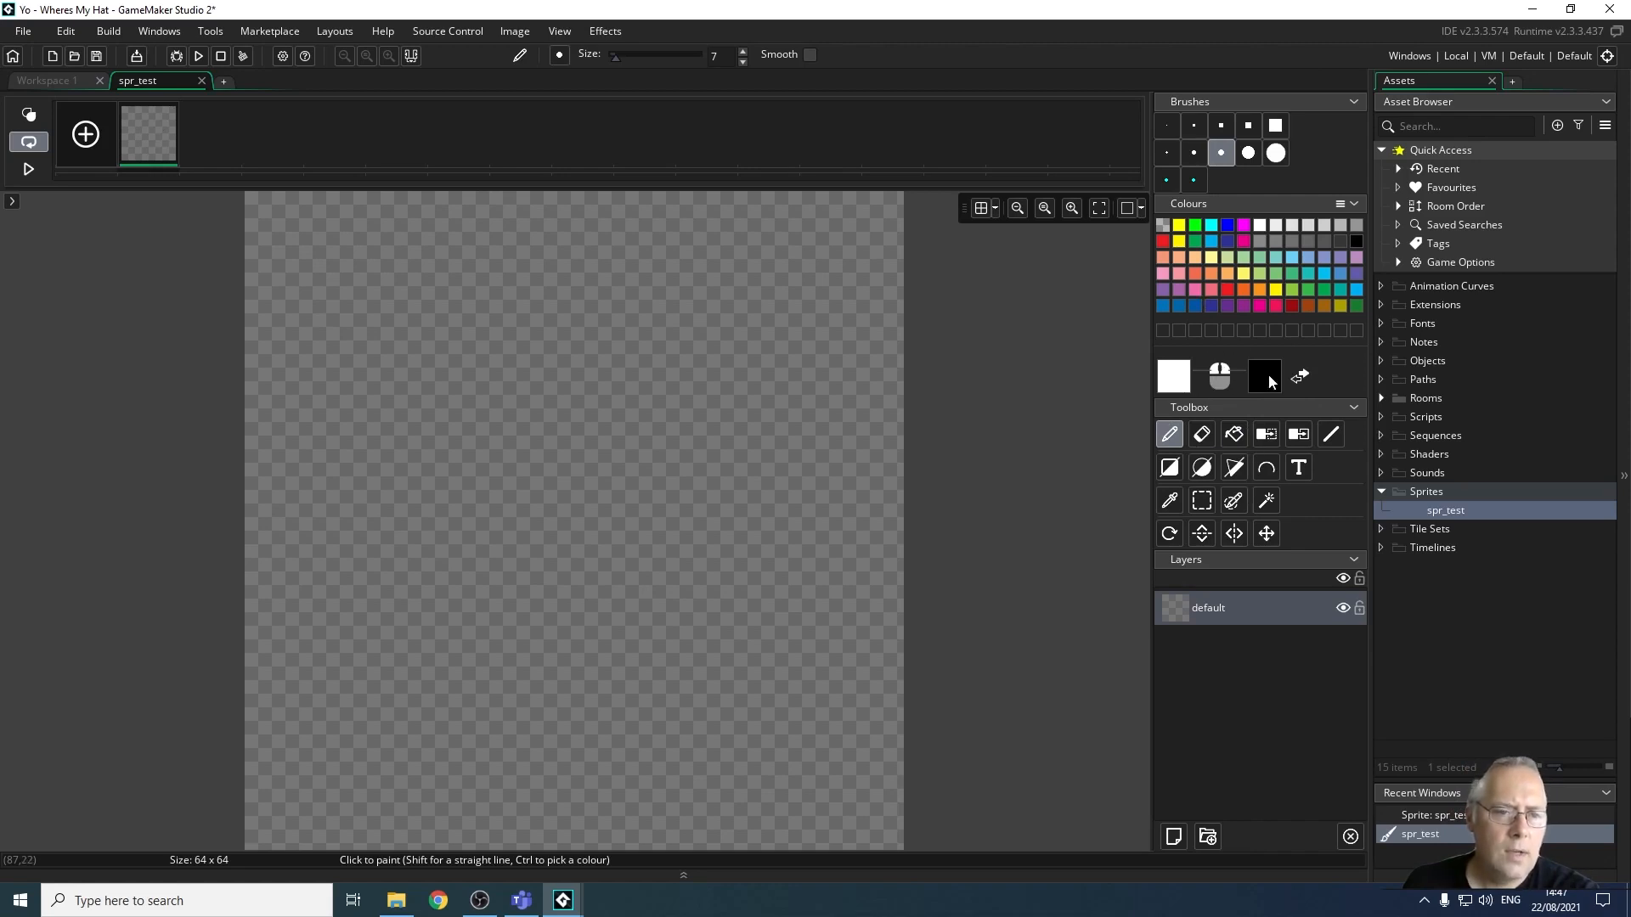
Set the primary colour to blue and the secondary to yellow, and paint one thick stroke with each.
right_click(1180, 243)
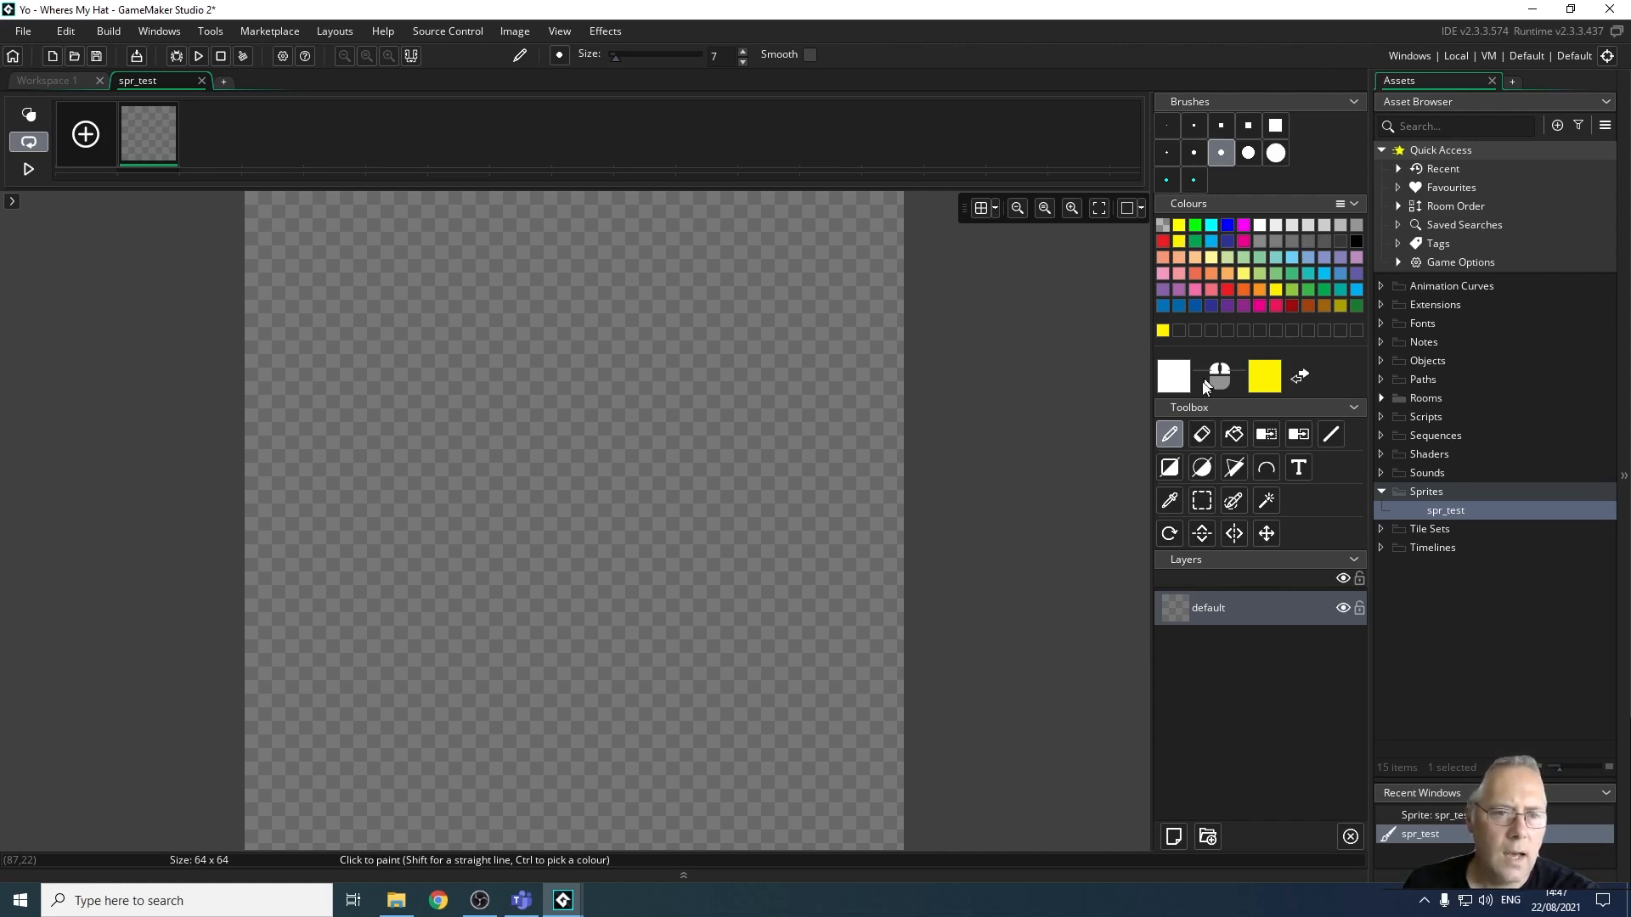
left_click(1226, 227)
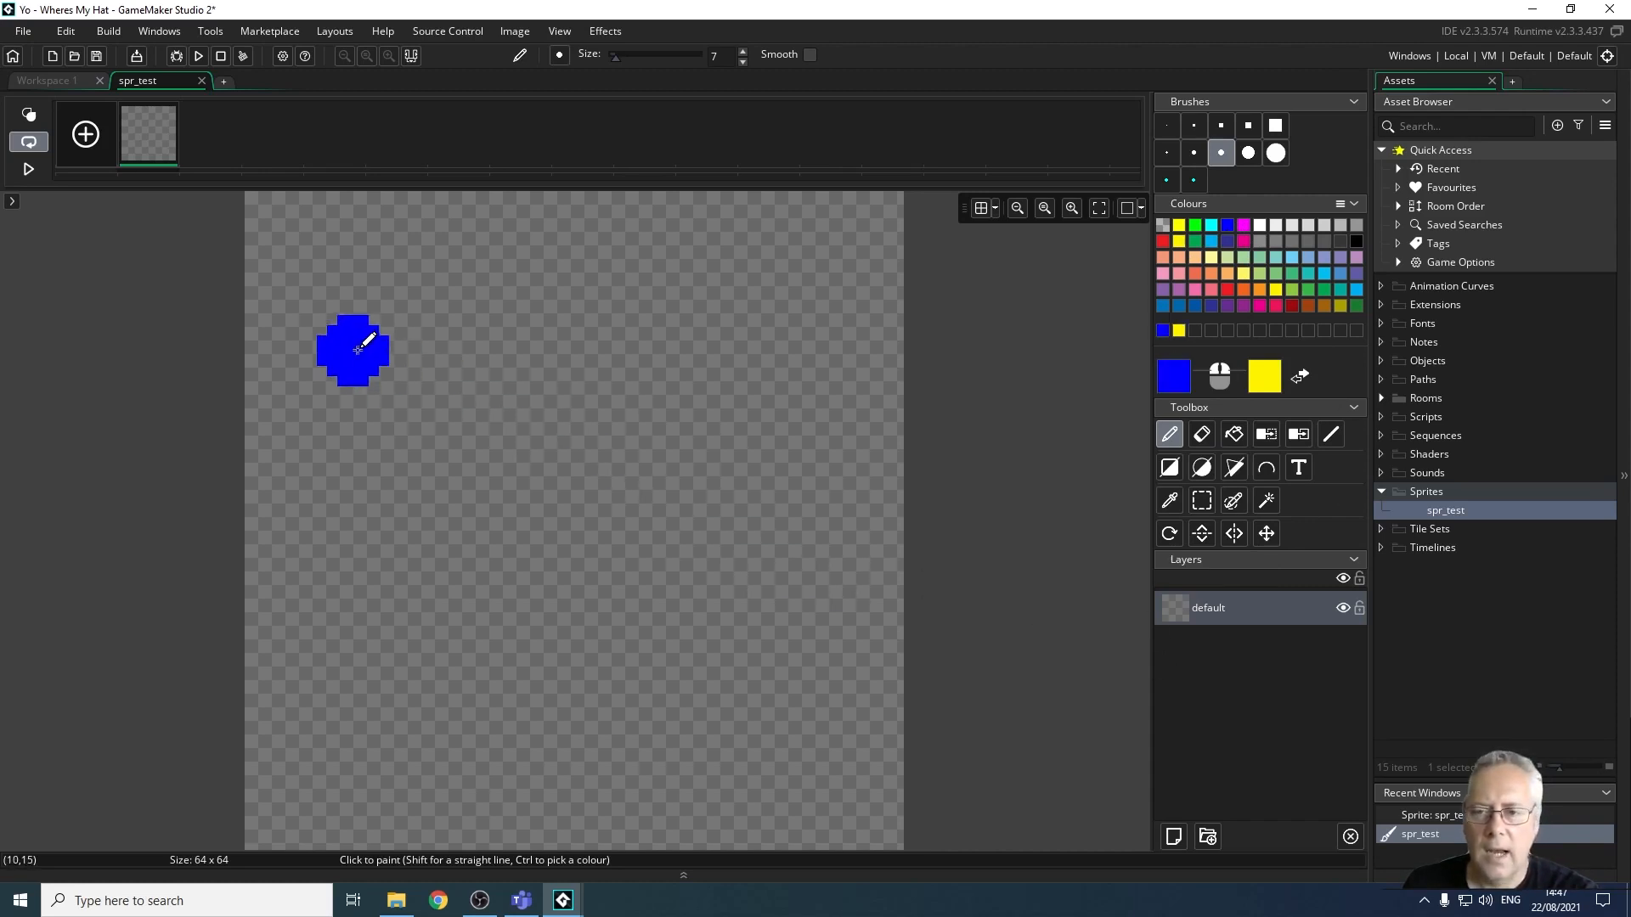
left_click_drag(352, 350, 581, 371)
right_click_drag(292, 556, 518, 568)
key("ctrl+z")
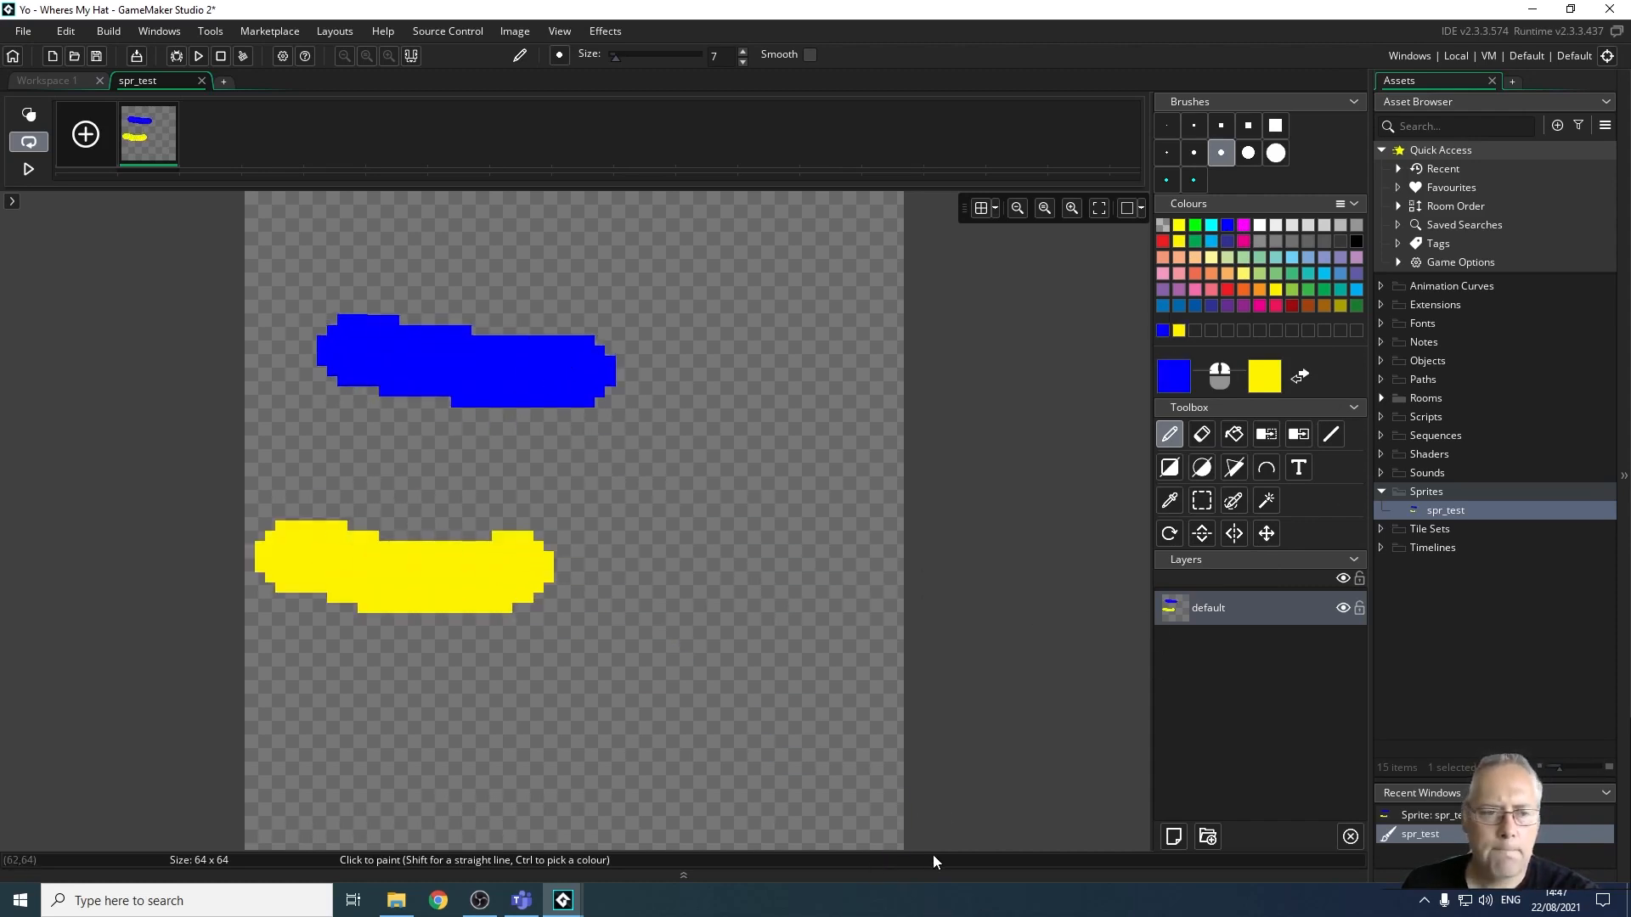
Erase the blue and yellow strokes, enlarging the eraser to the largest round brush, and reselect the one-pixel brush.
left_click(1203, 438)
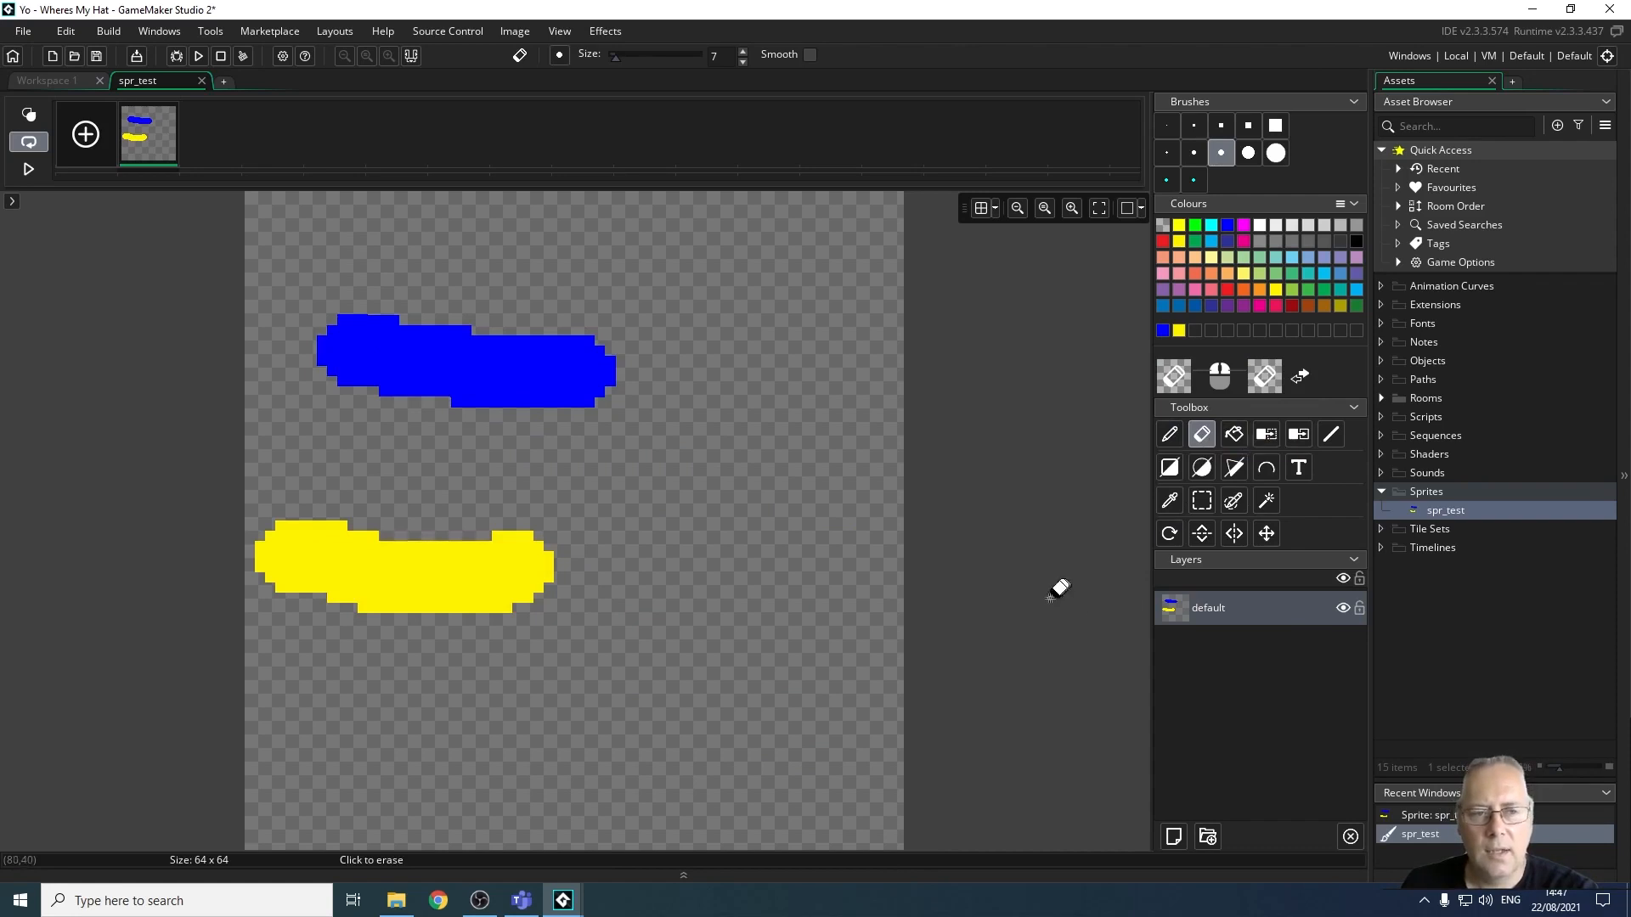
mouse_move(631, 412)
left_mouse_down()
mouse_move(473, 422)
mouse_move(455, 368)
mouse_move(320, 353)
mouse_move(486, 351)
mouse_move(546, 572)
mouse_move(518, 544)
left_mouse_up()
left_click(1276, 153)
left_click_drag(637, 502, 467, 564)
left_click(1167, 127)
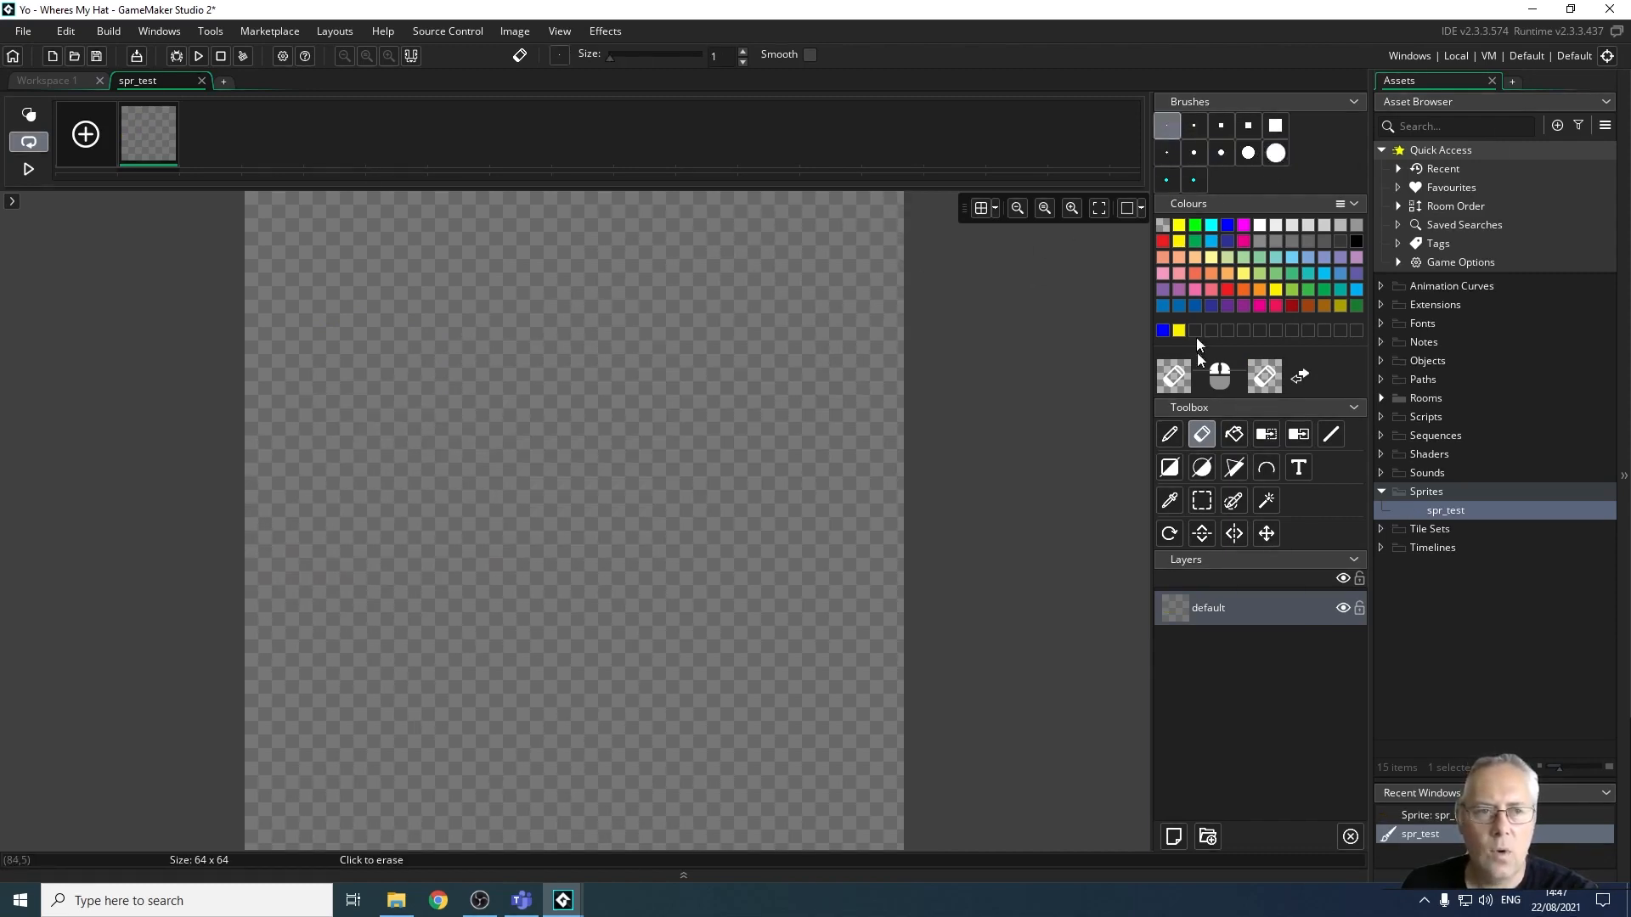
Fill the whole canvas with yellow and with blue using the Fill tool, undoing each fill.
left_click(1232, 435)
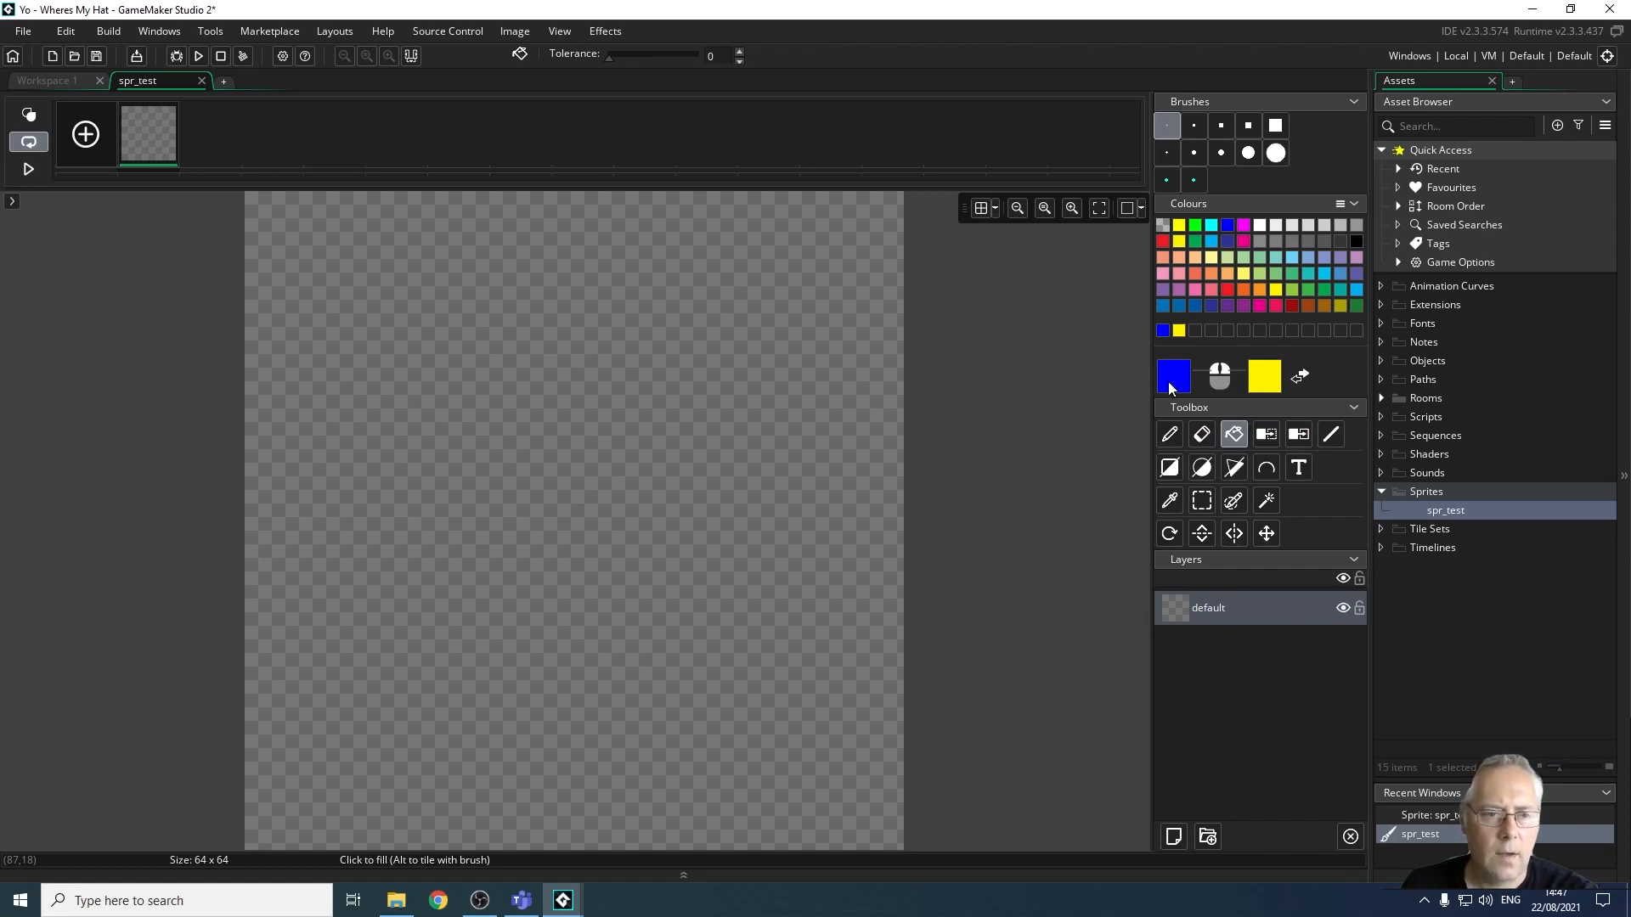
right_click(525, 473)
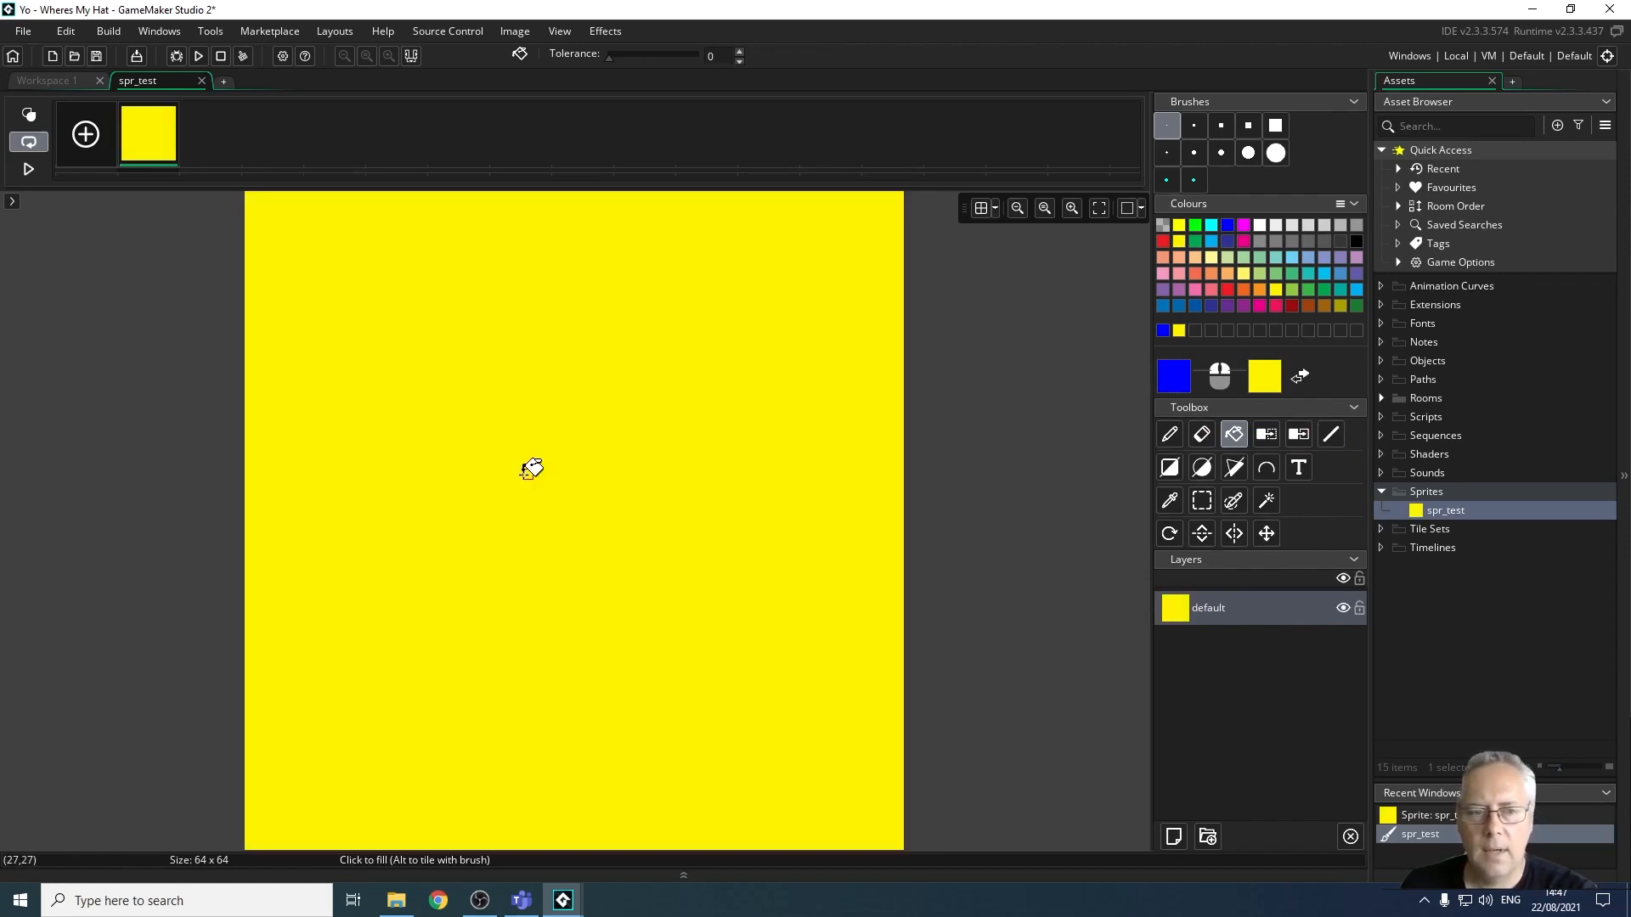
key("ctrl+z")
left_click(525, 472)
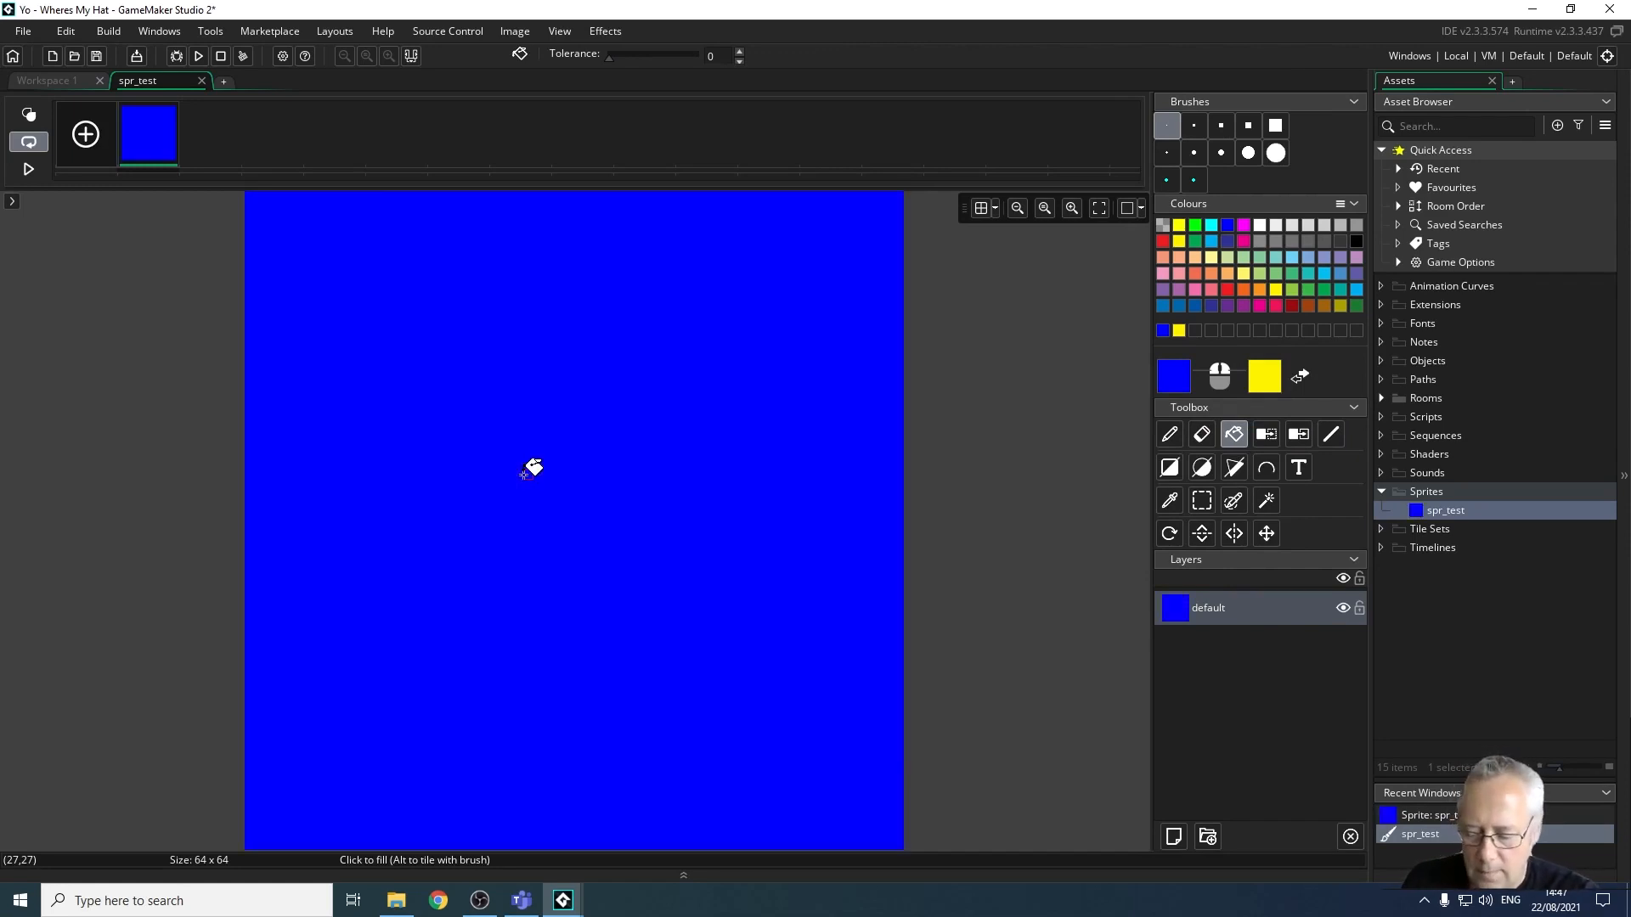
key("ctrl+z")
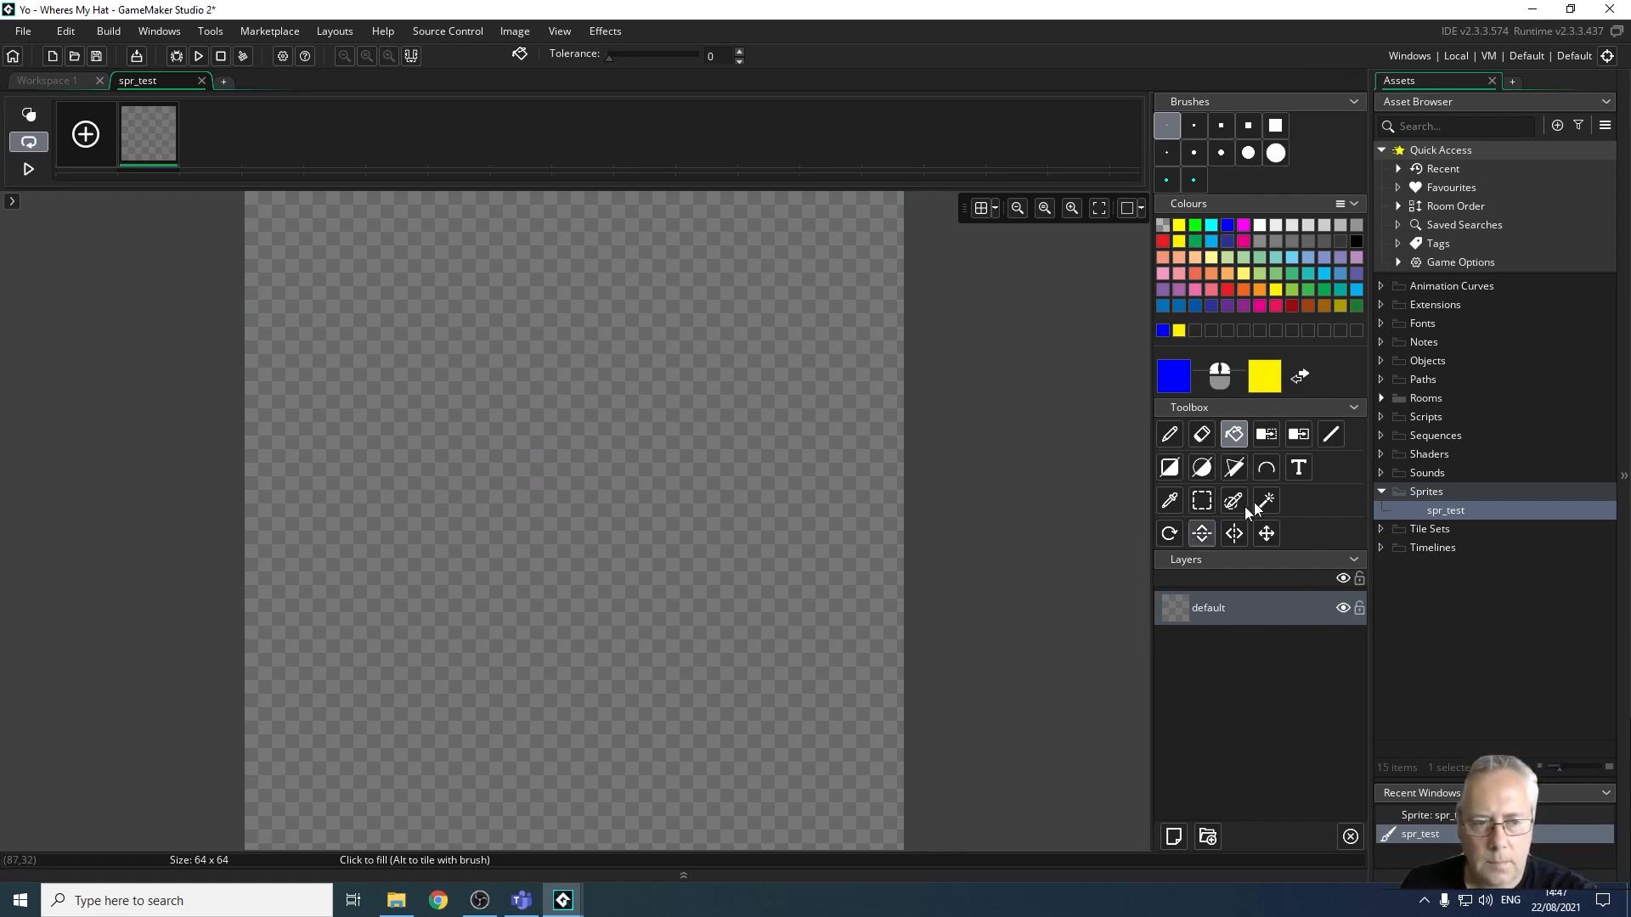
Fill the canvas with blue and clear that blue with the Colour remove tool.
left_click(1267, 437)
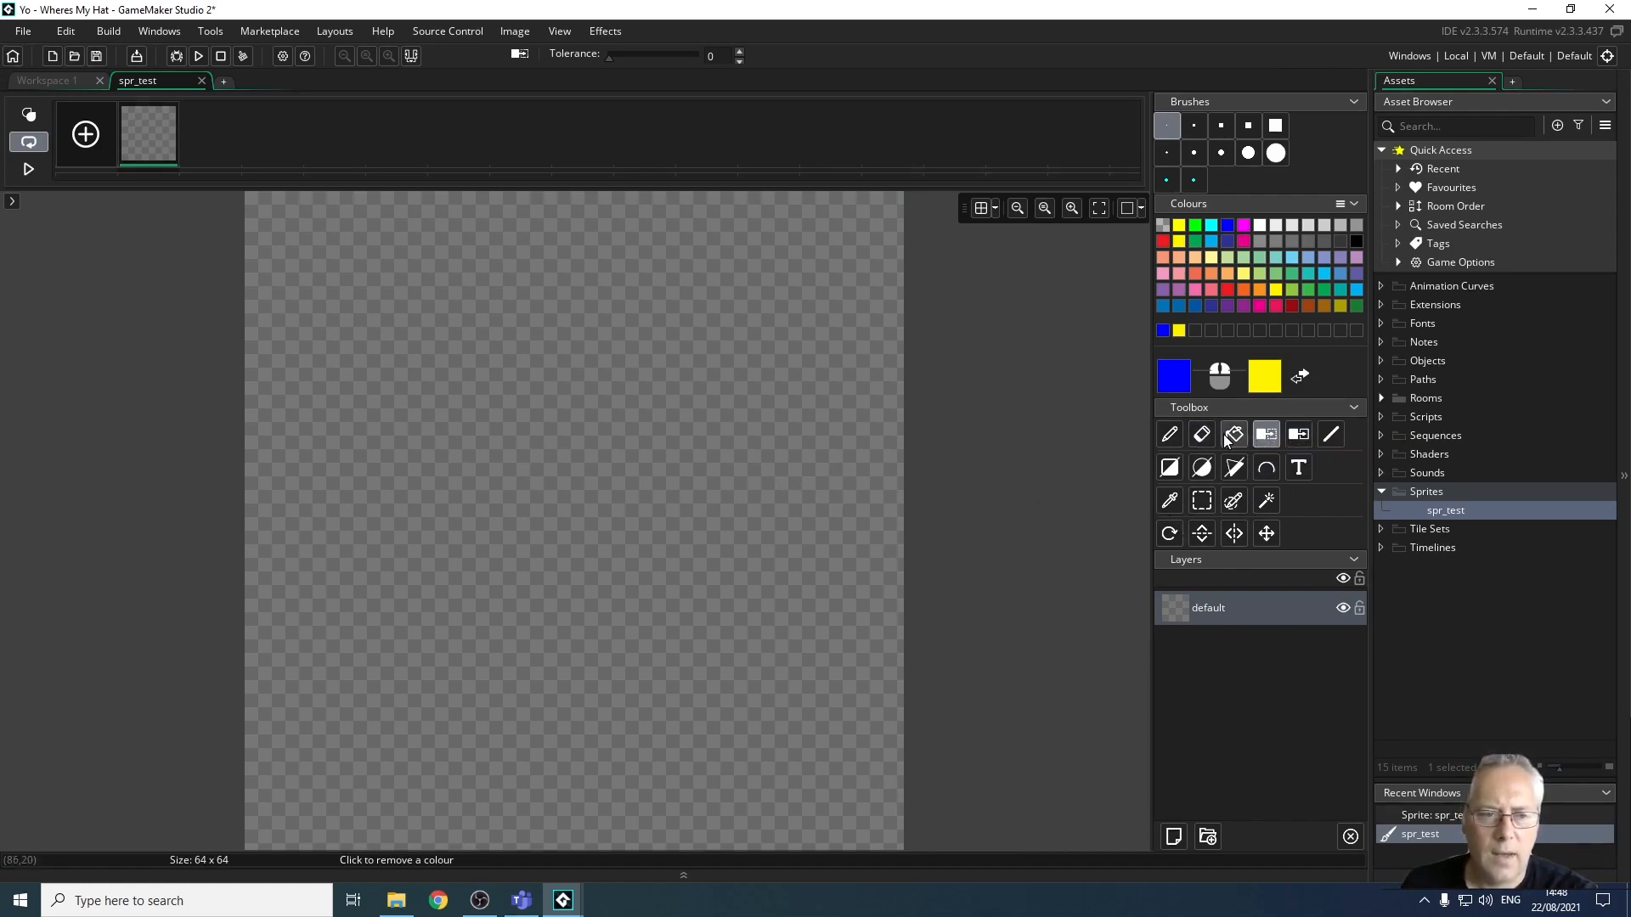
left_click(1229, 438)
left_click(680, 457)
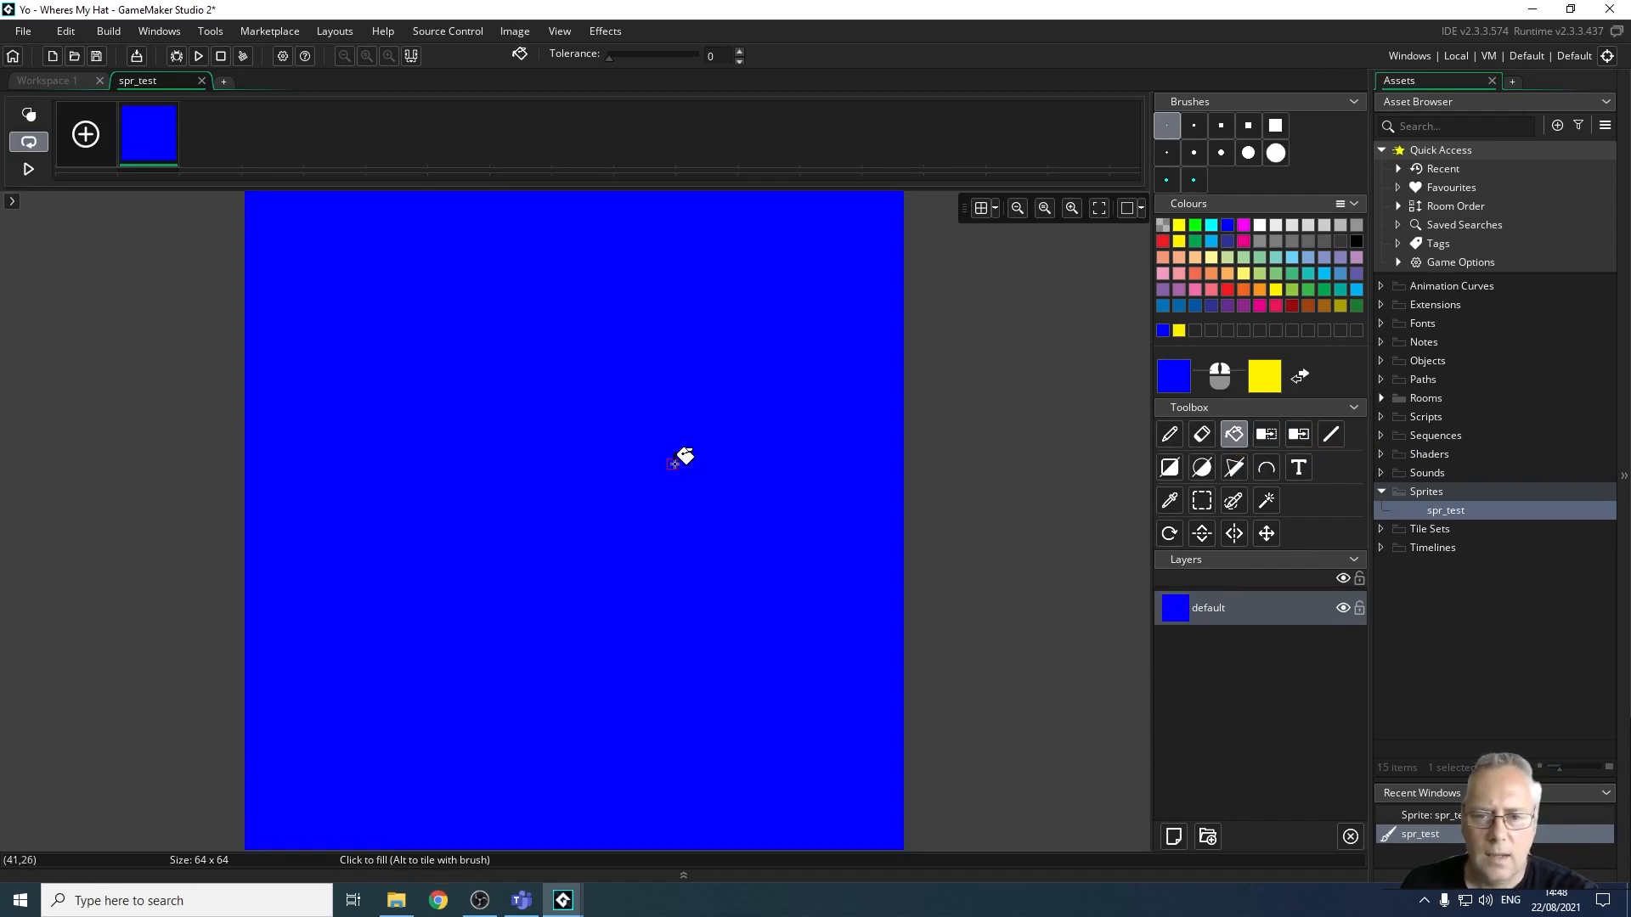
left_click(1266, 434)
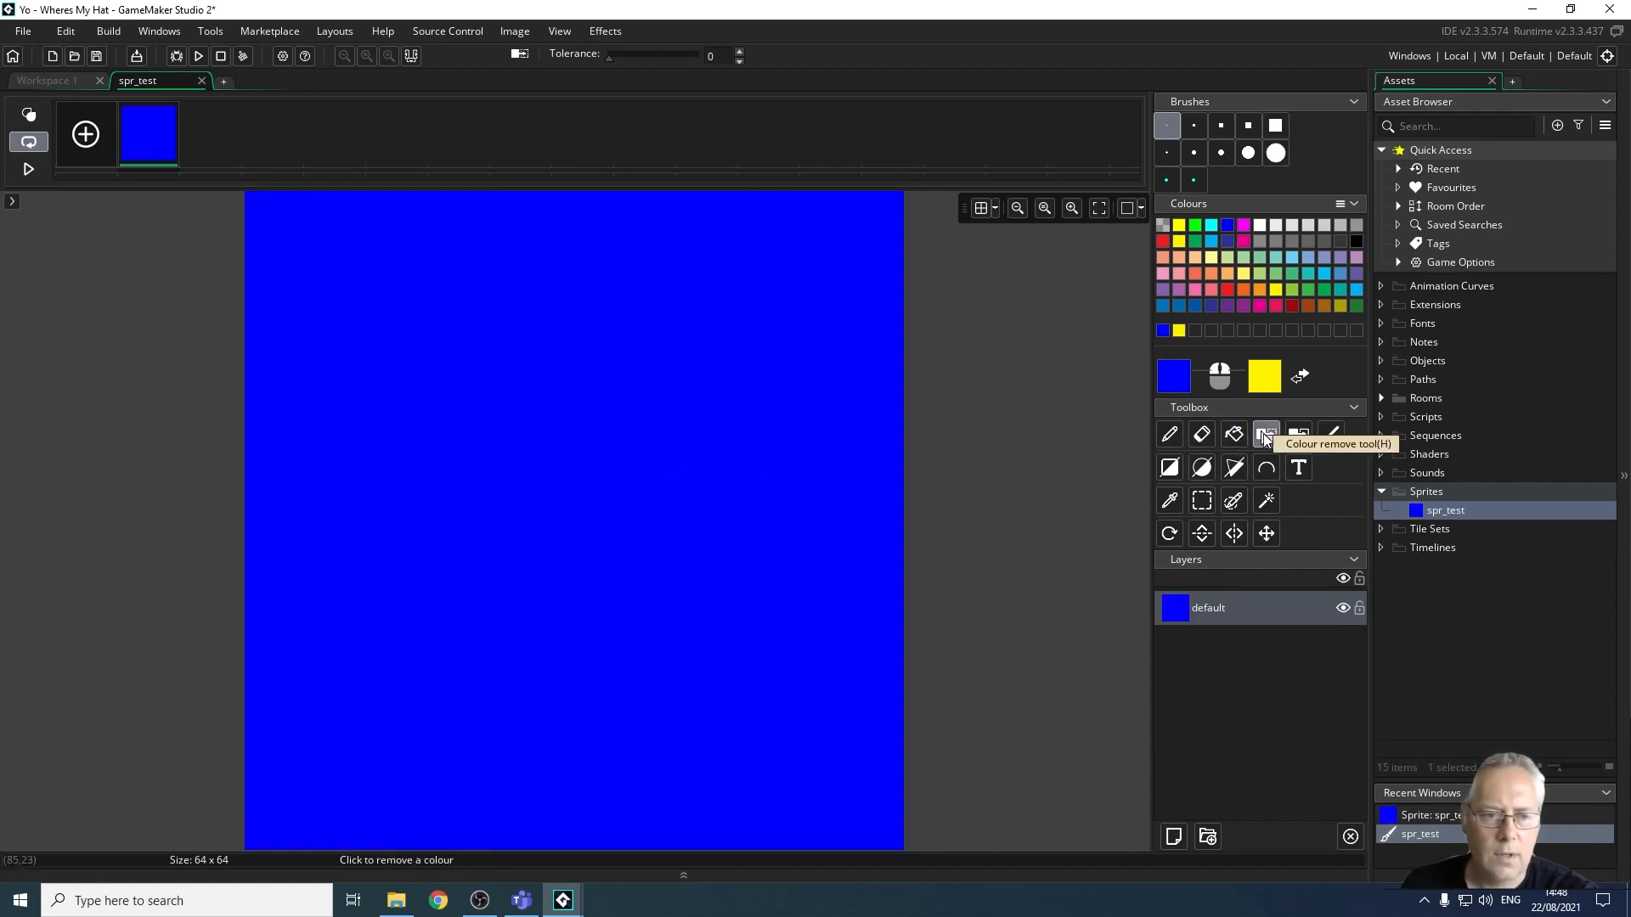
left_click(693, 492)
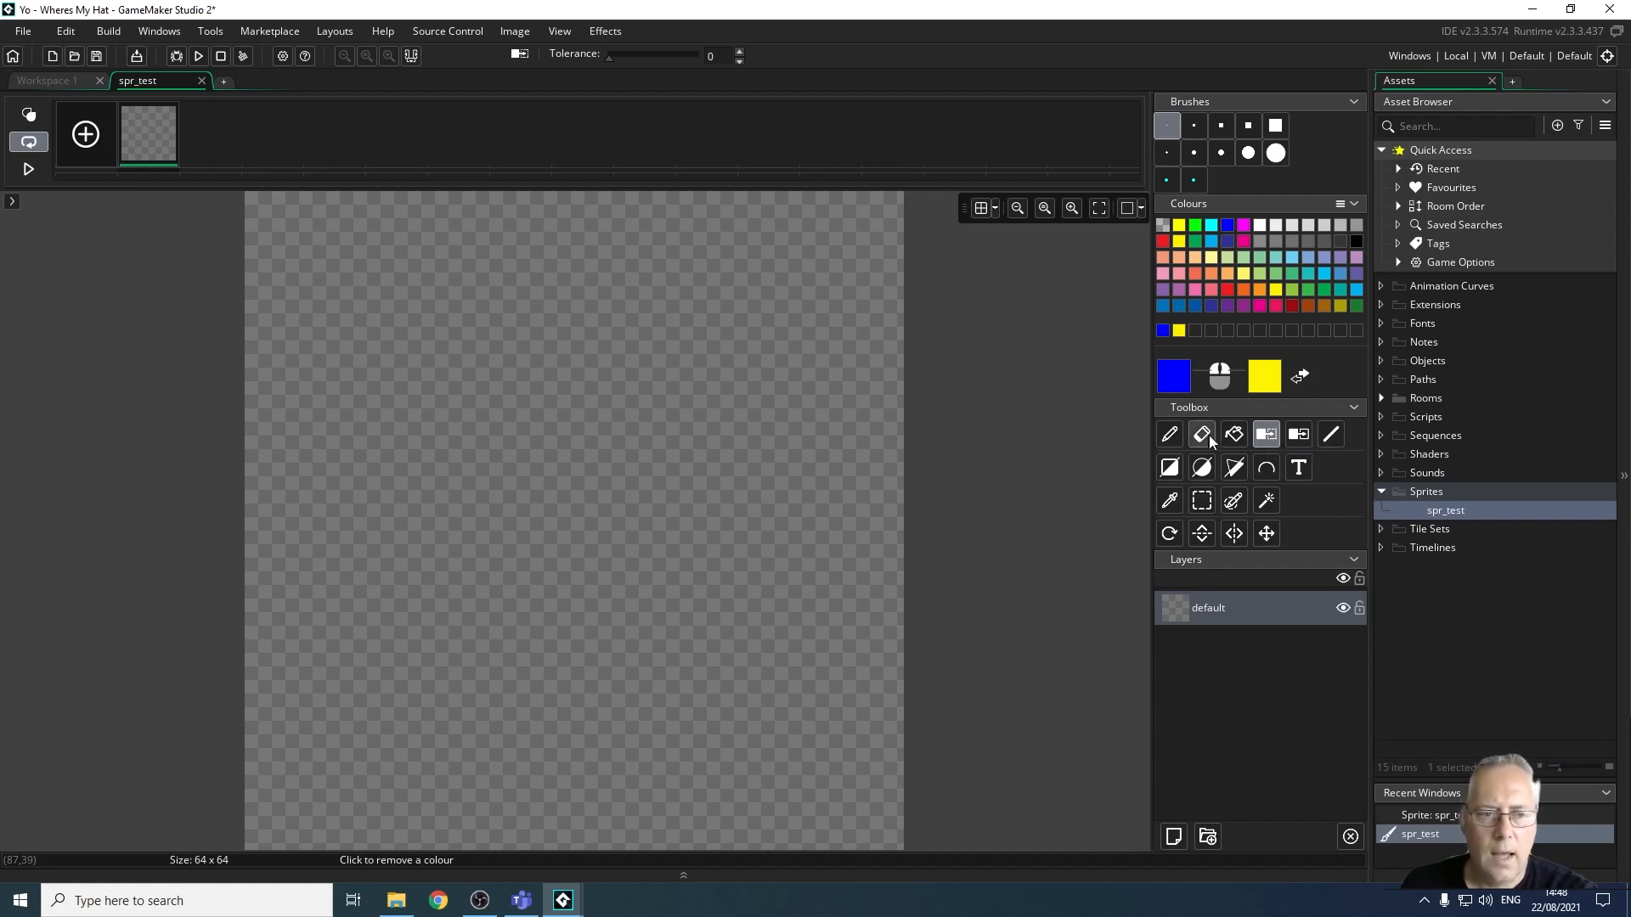
Draw three straight blue lines on the canvas with the Line tool, one horizontal and two diagonal.
left_click(1232, 435)
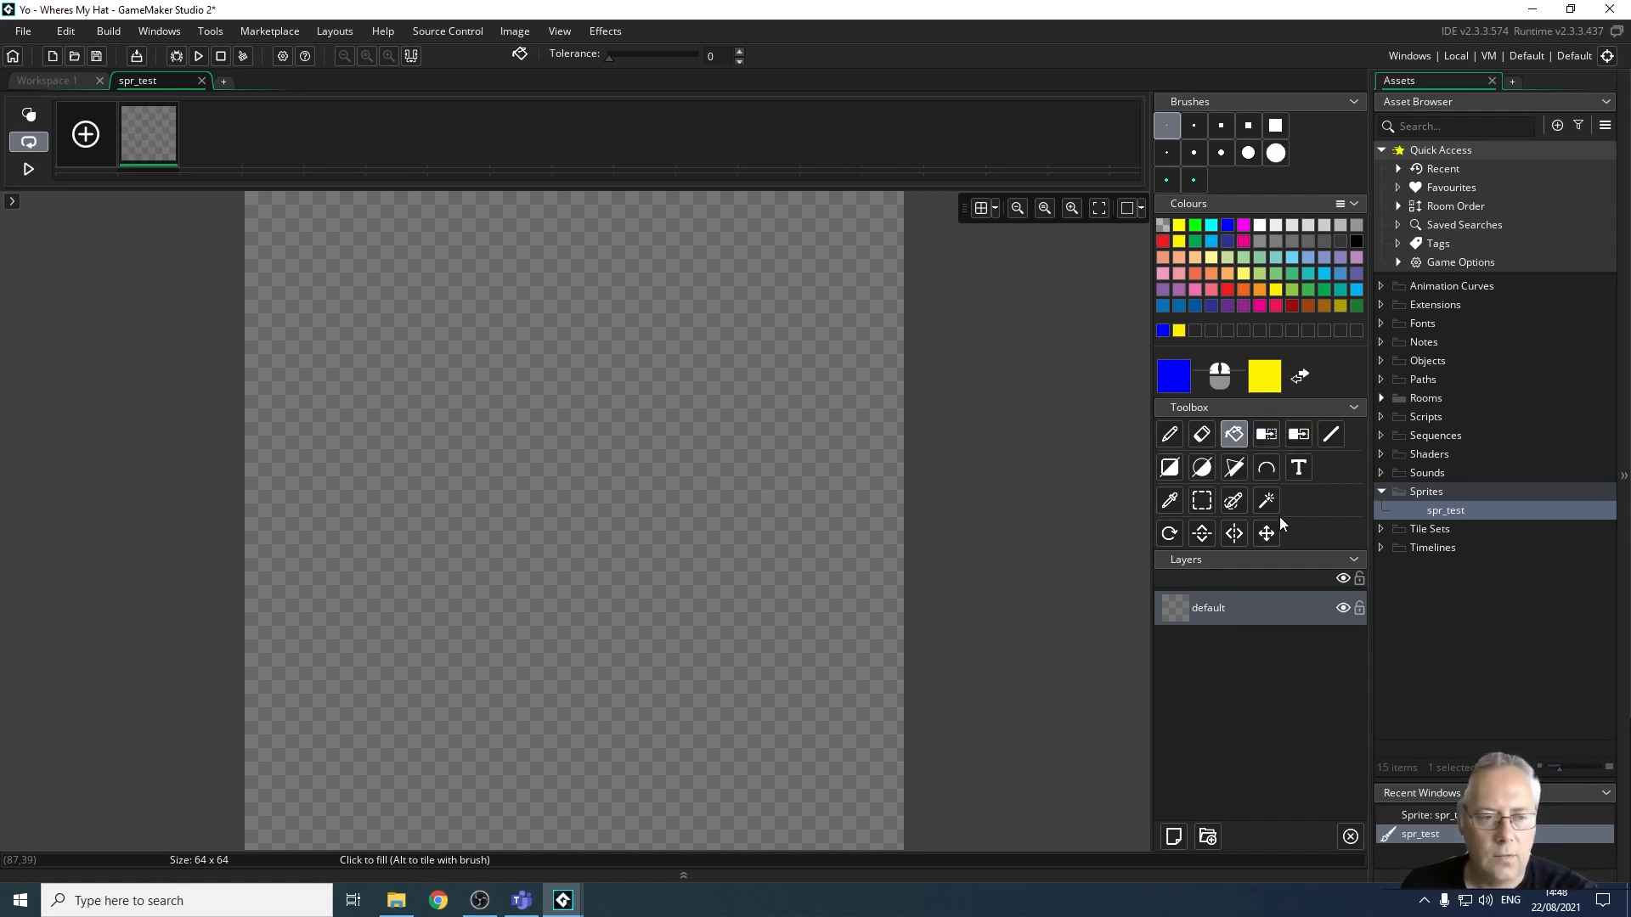
left_click(1330, 436)
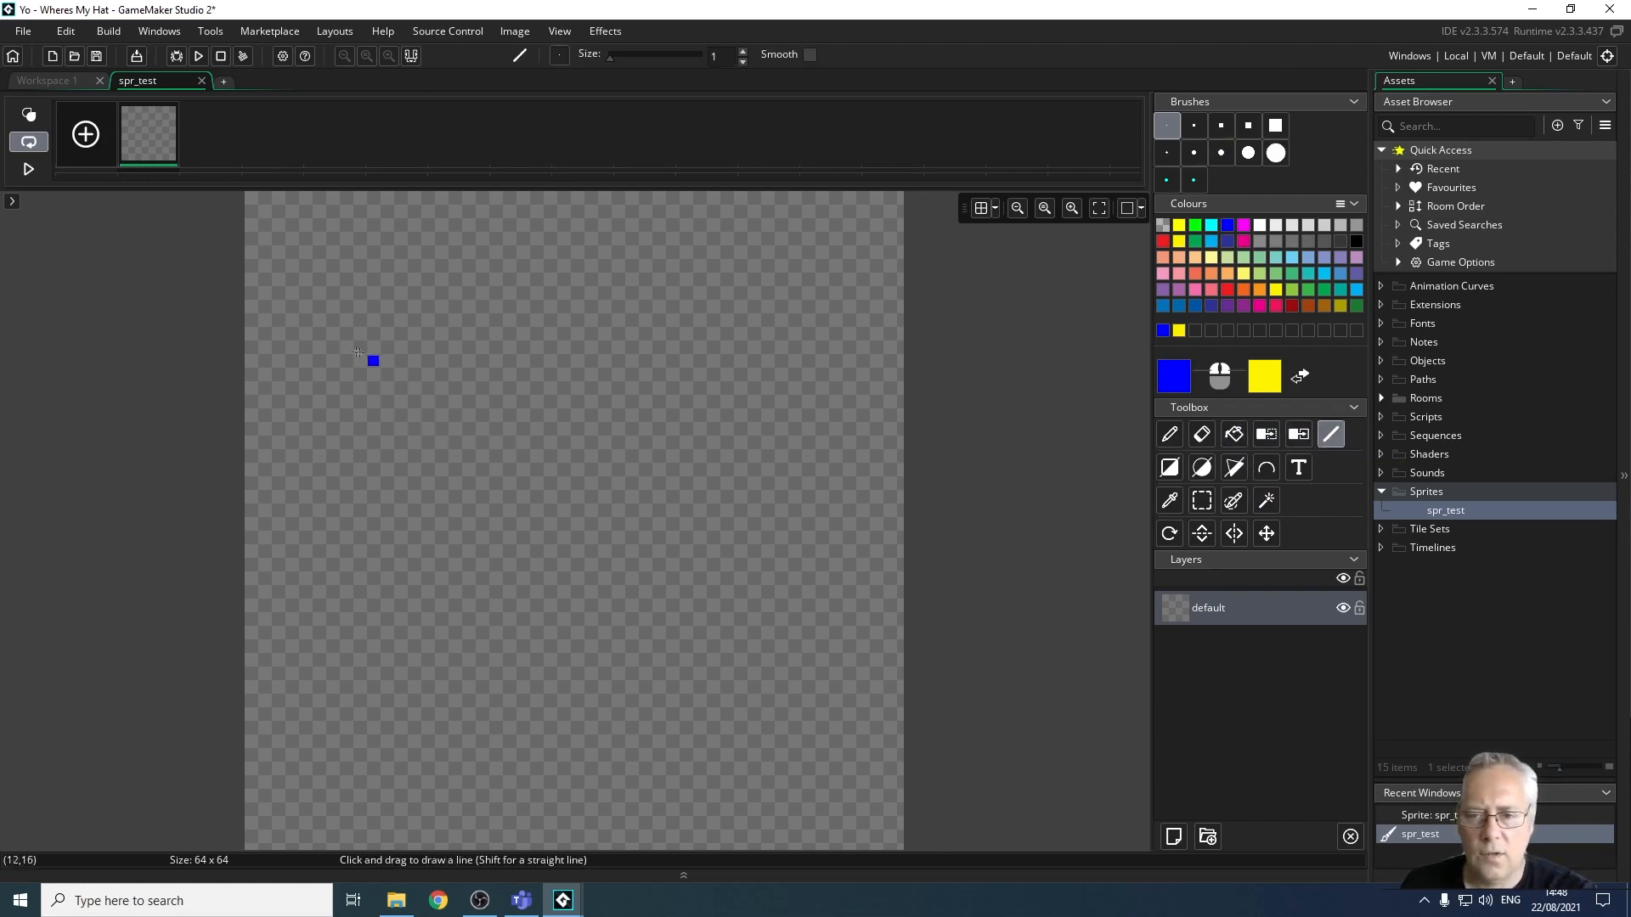
left_click_drag(299, 361, 776, 362)
left_click_drag(423, 453, 735, 710)
left_click_drag(702, 516, 867, 414)
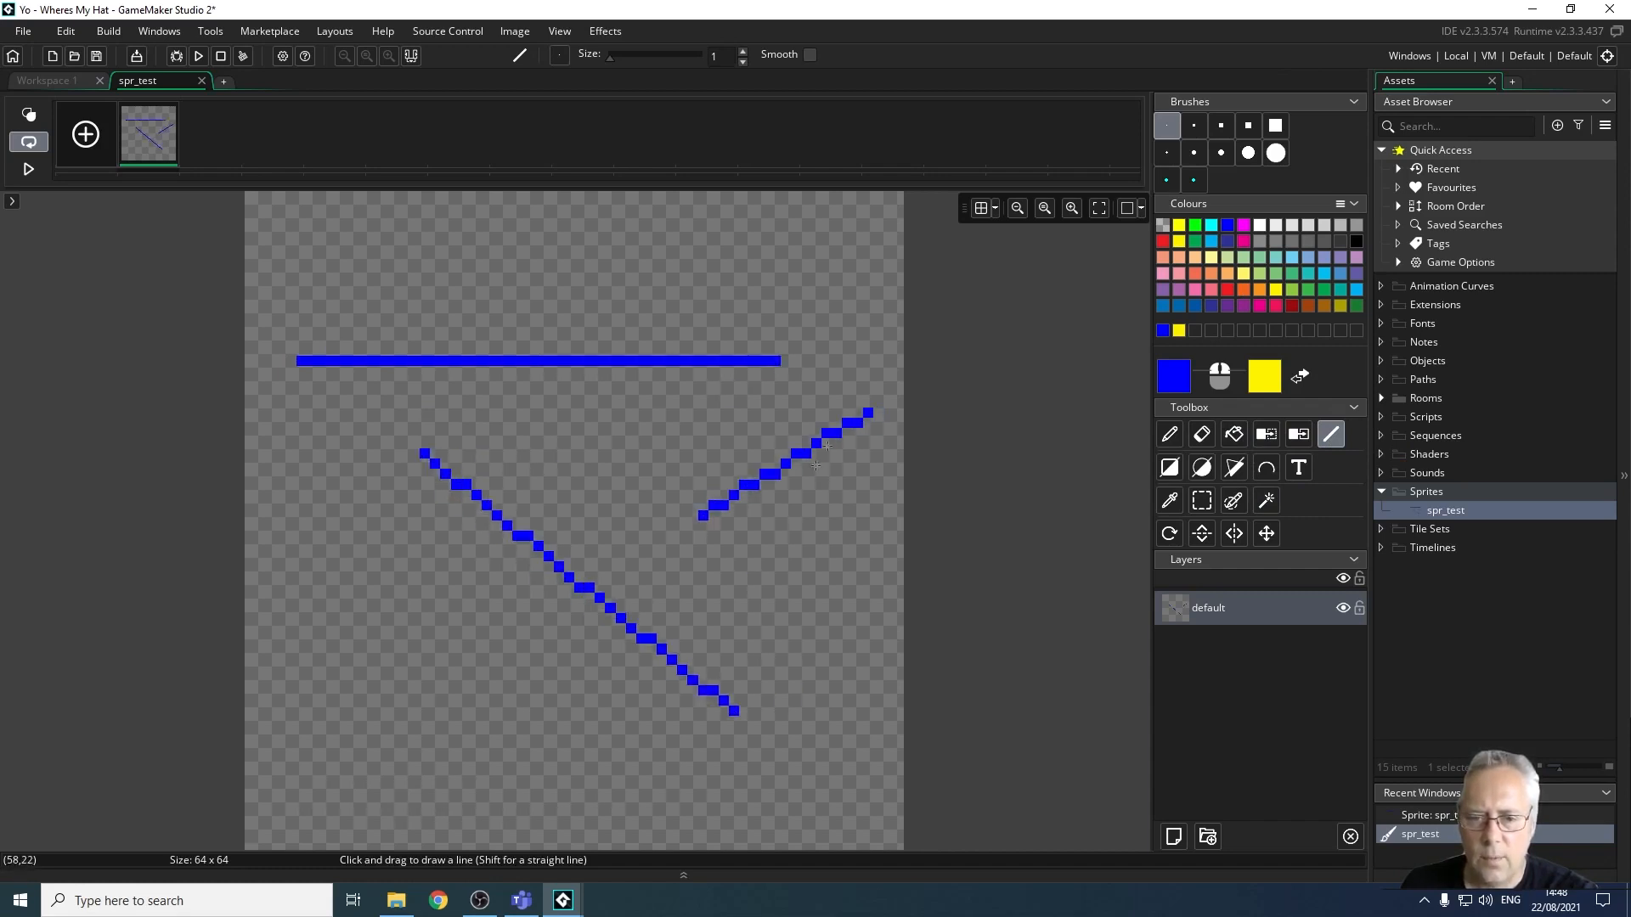
Paint three freehand blue strokes with the Pencil tool across the lower-left part of the canvas.
left_click(1169, 436)
left_click_drag(277, 670, 682, 722)
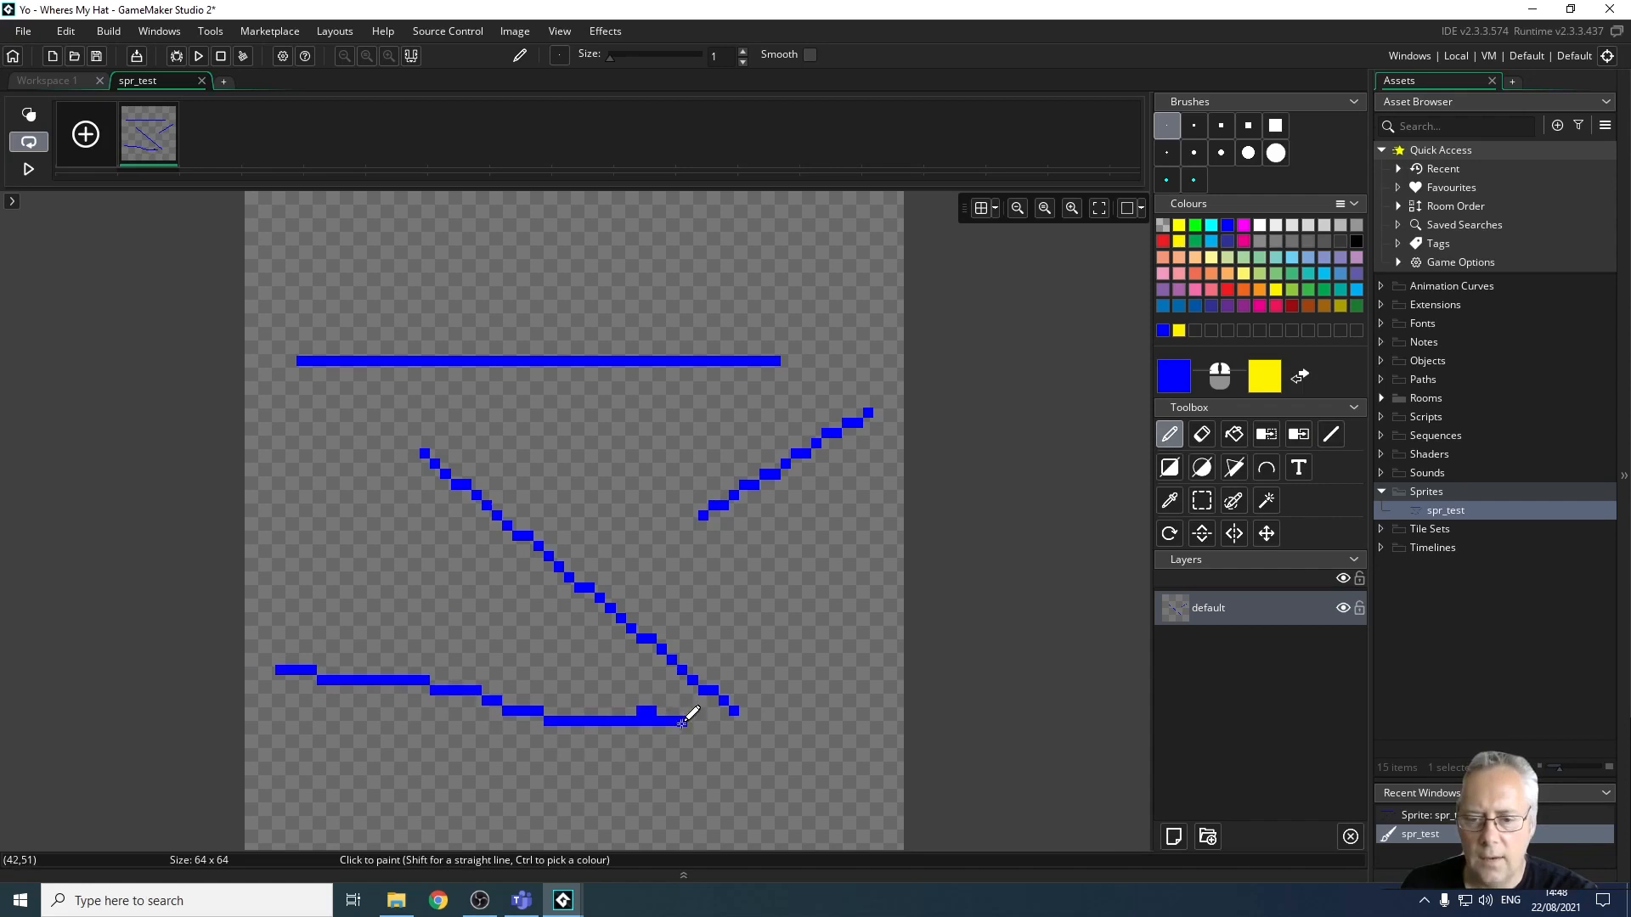
mouse_move(314, 578)
left_mouse_down()
mouse_move(513, 611)
mouse_move(626, 655)
mouse_move(631, 680)
left_mouse_up()
left_click(476, 670)
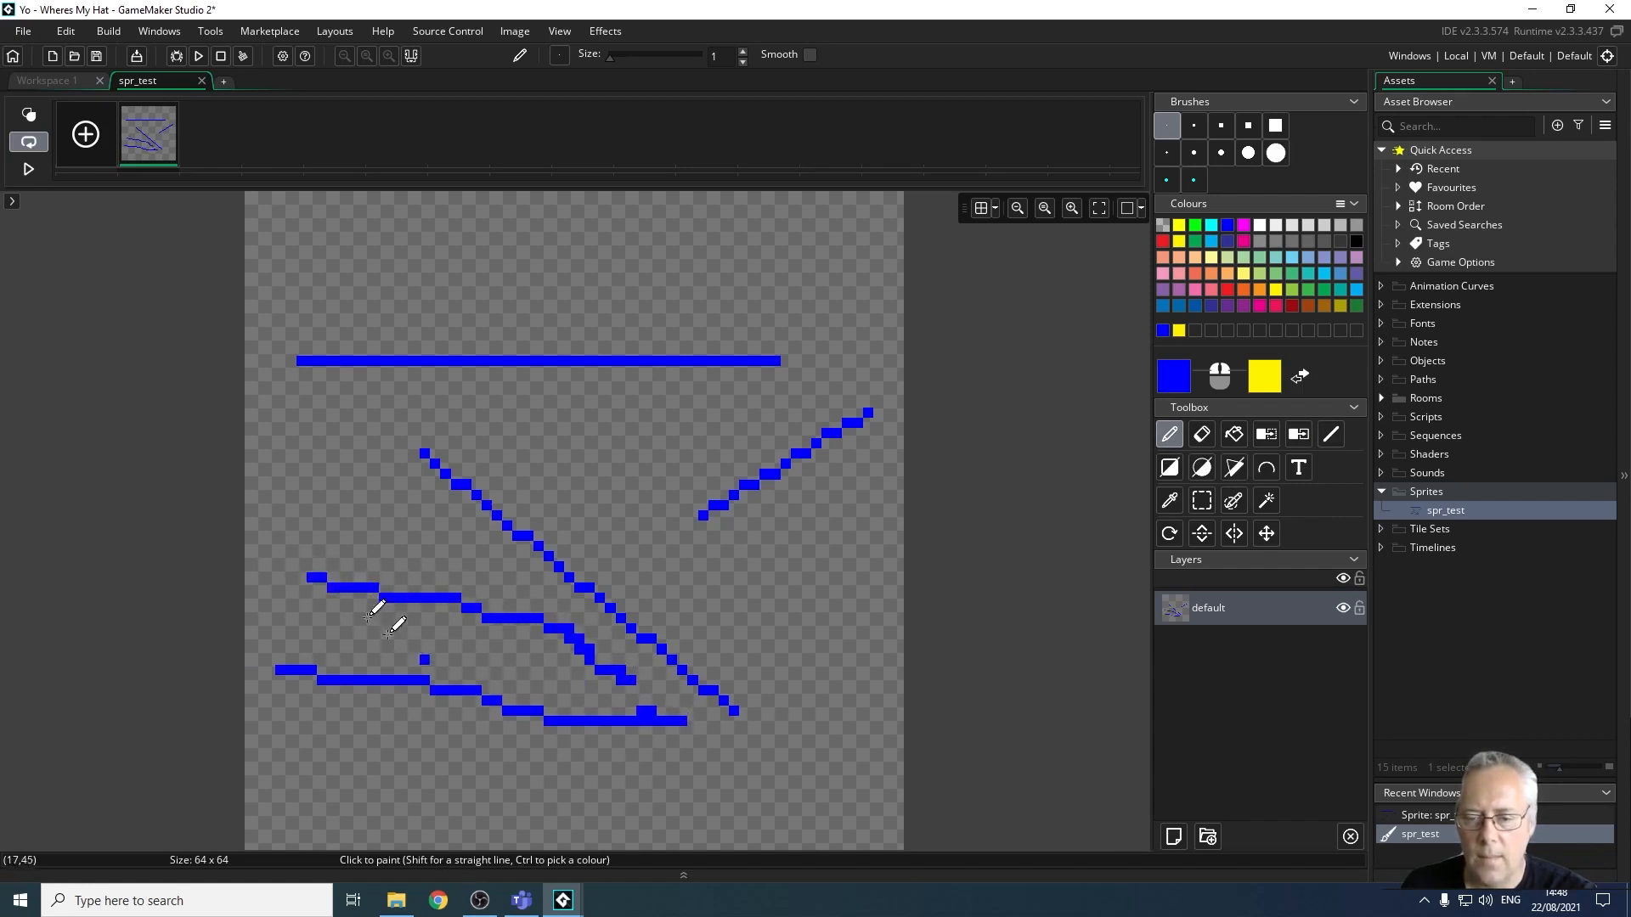
left_click_drag(315, 515, 562, 588)
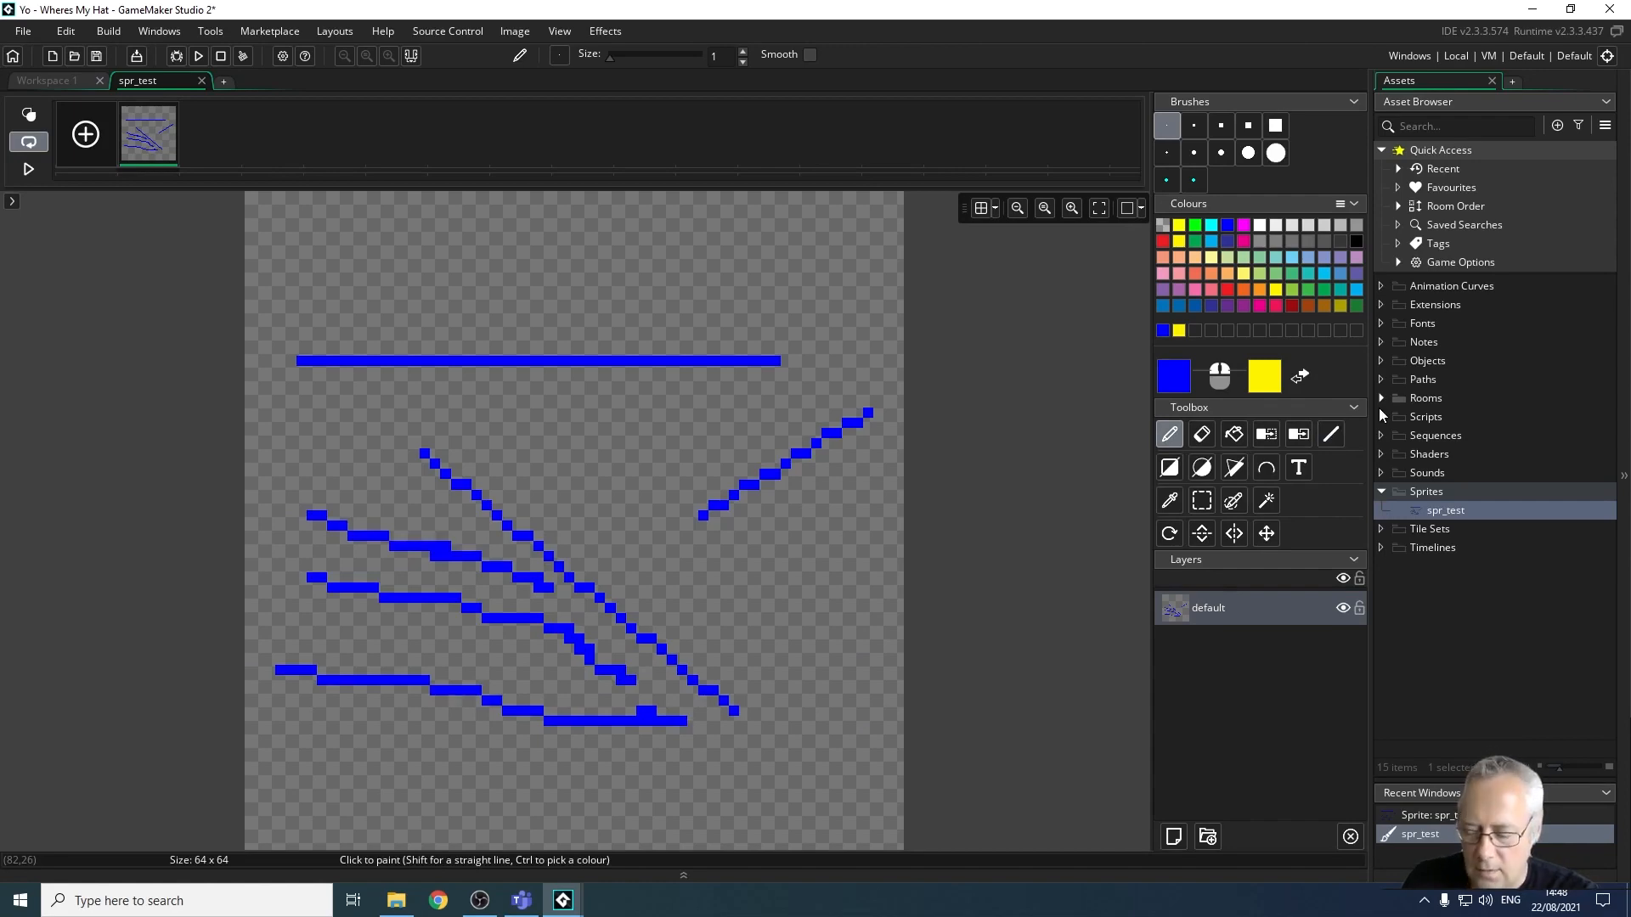
Undo all the straight lines and freehand strokes until the canvas is empty.
key("ctrl+z")
key("ctrl+z")
key("ctrl+z")
key("ctrl+z")
key("ctrl+z")
key("ctrl+z")
key("ctrl+z")
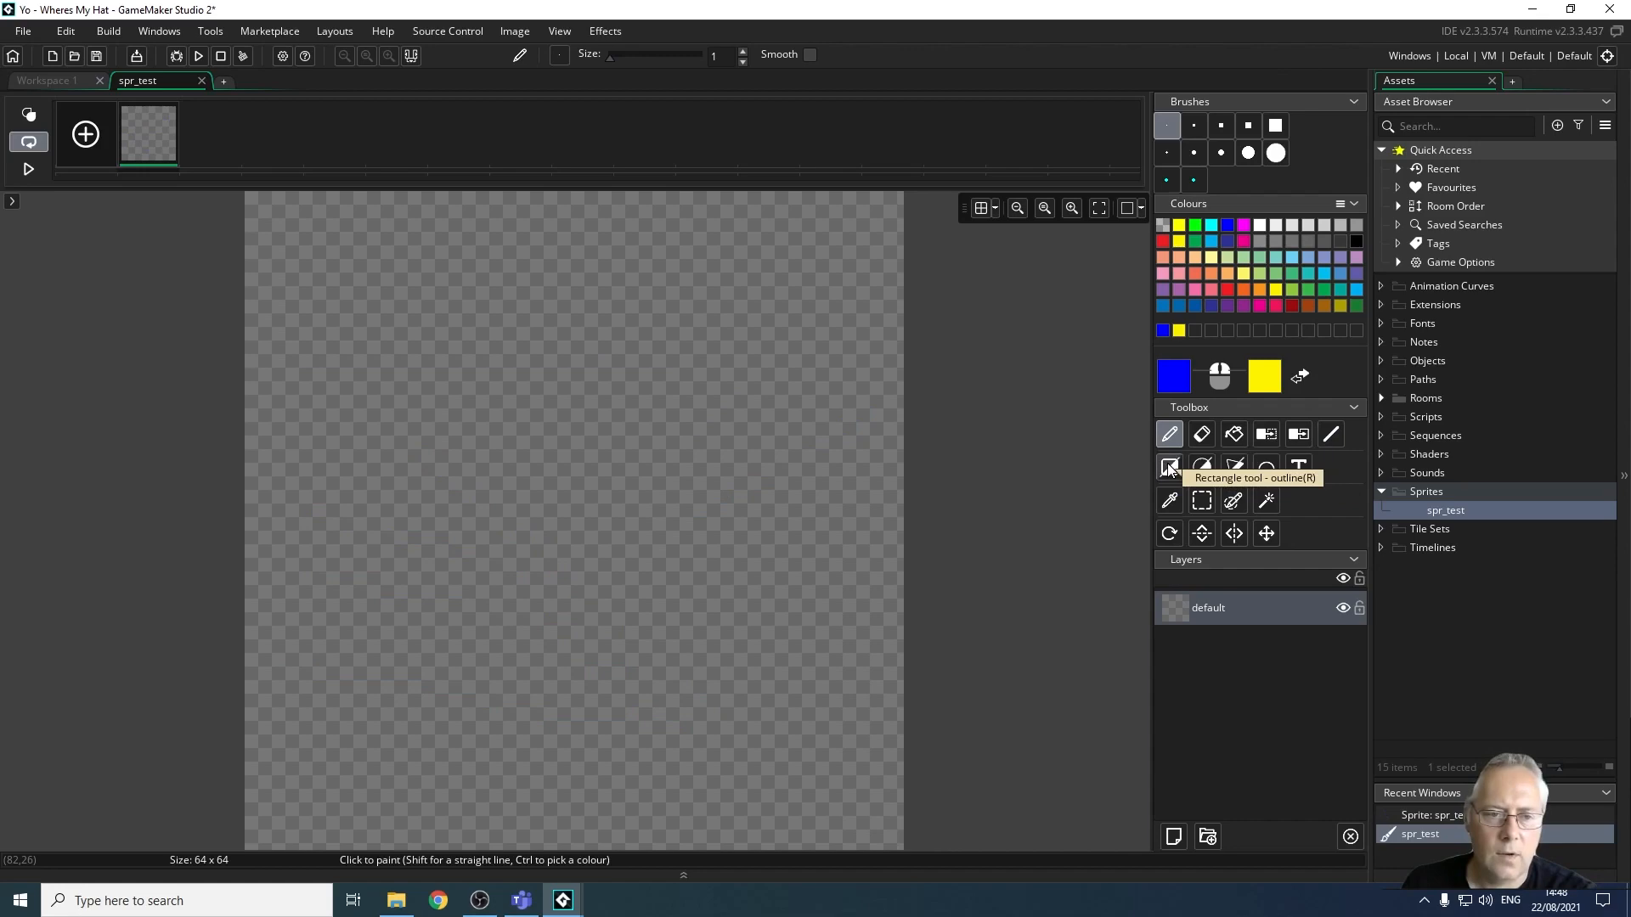
Draw a blue rectangle outline in the middle of the canvas with the Rectangle tool, and undo it.
left_click(1171, 467)
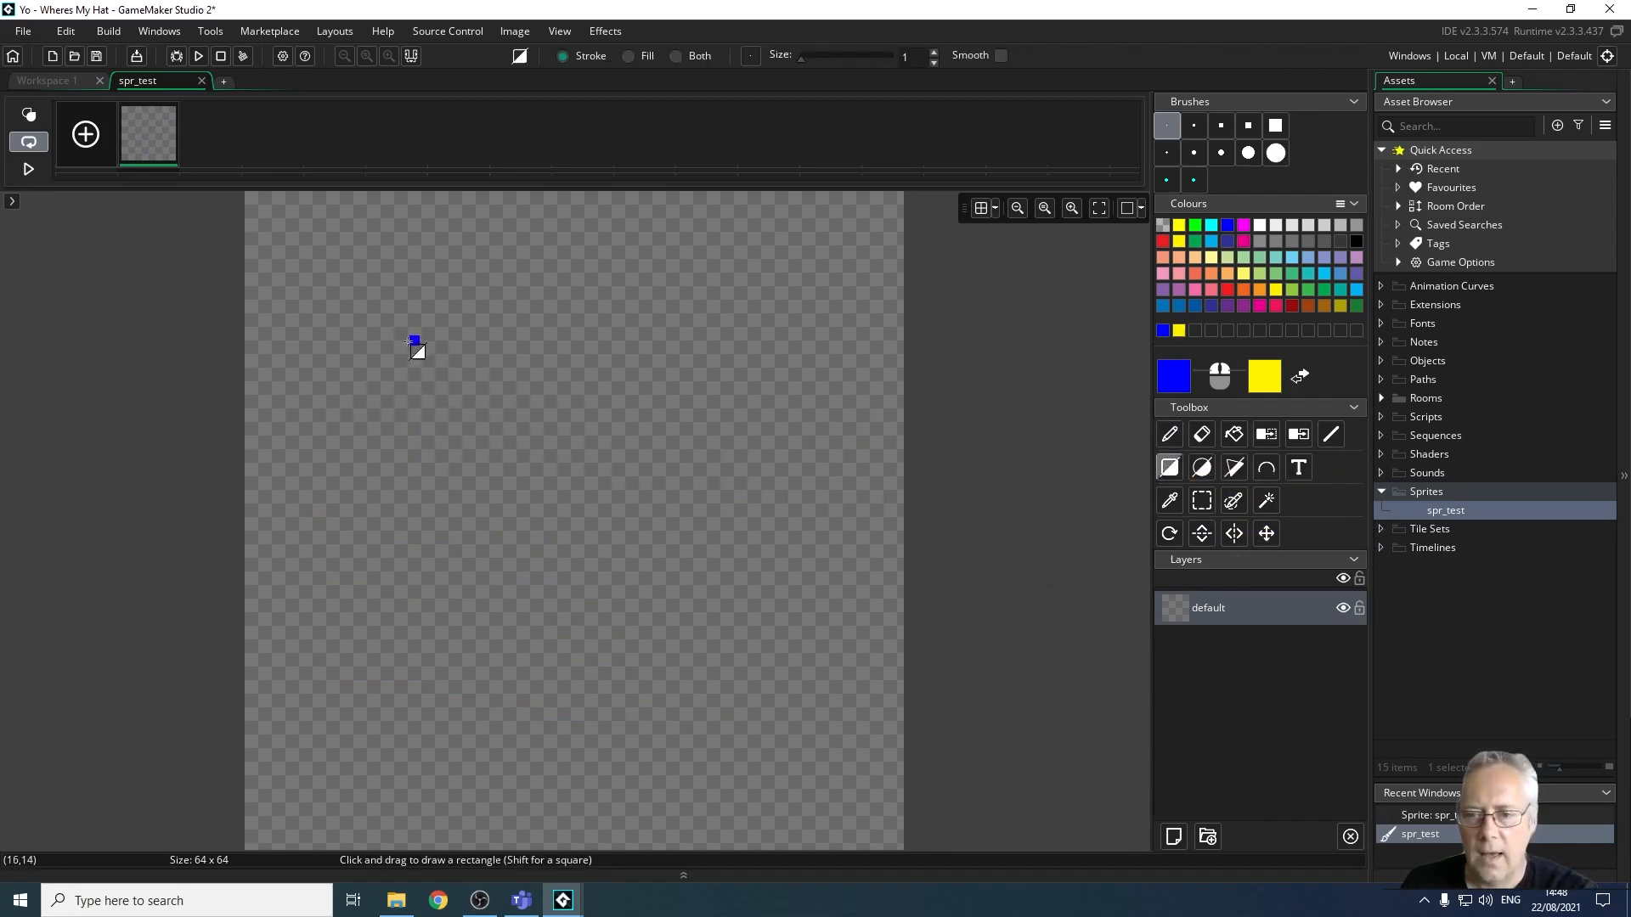
left_click_drag(392, 348, 763, 592)
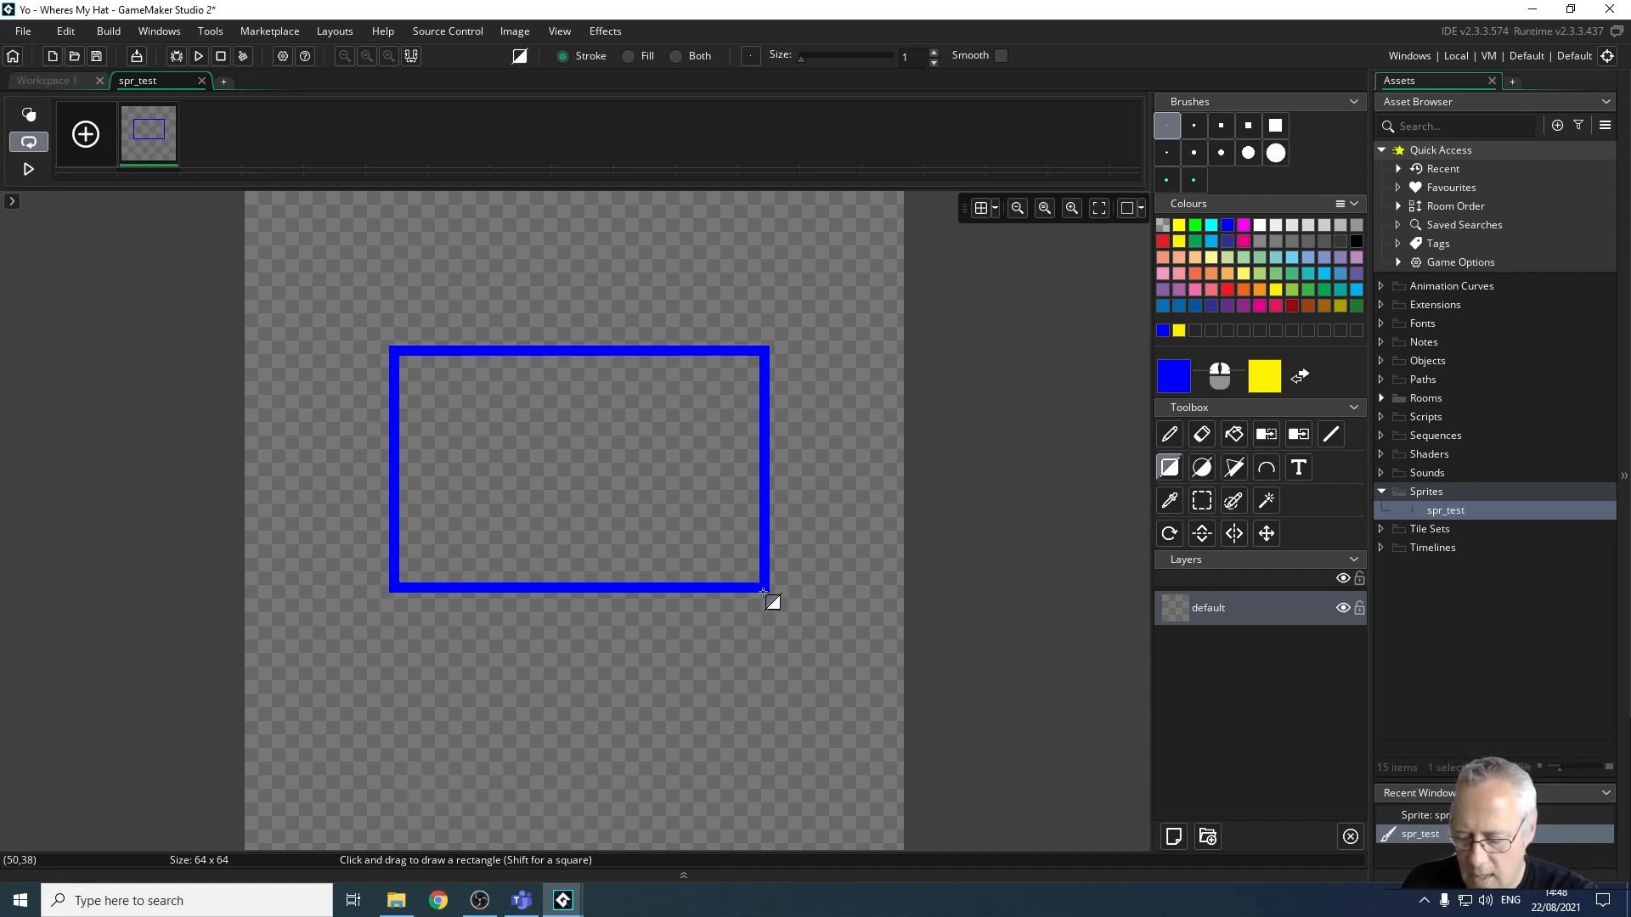
mouse_move(763, 593)
left_mouse_down("shift")
mouse_move(637, 660)
mouse_move(590, 637)
mouse_move(666, 710)
mouse_move(568, 599)
mouse_move(661, 654)
mouse_move(818, 649)
left_mouse_up("shift")
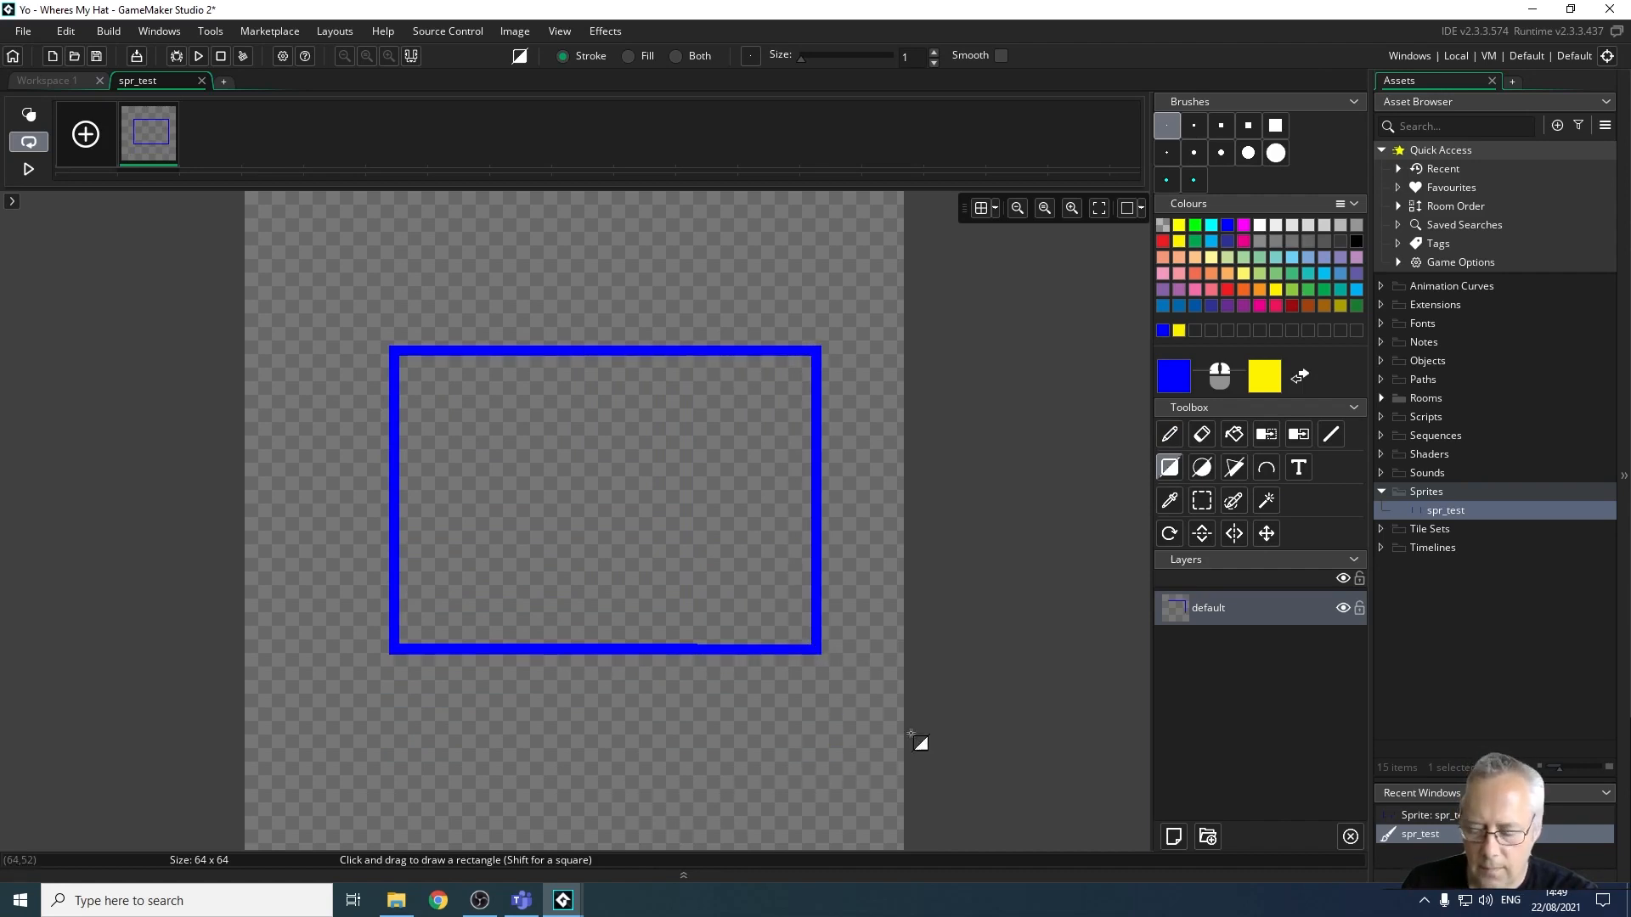
key("ctrl+z")
Draw a solid blue rectangle in Fill mode and a blue-outlined yellow one in Both mode, undoing each.
left_click(1170, 468)
left_click_drag(340, 318, 770, 669)
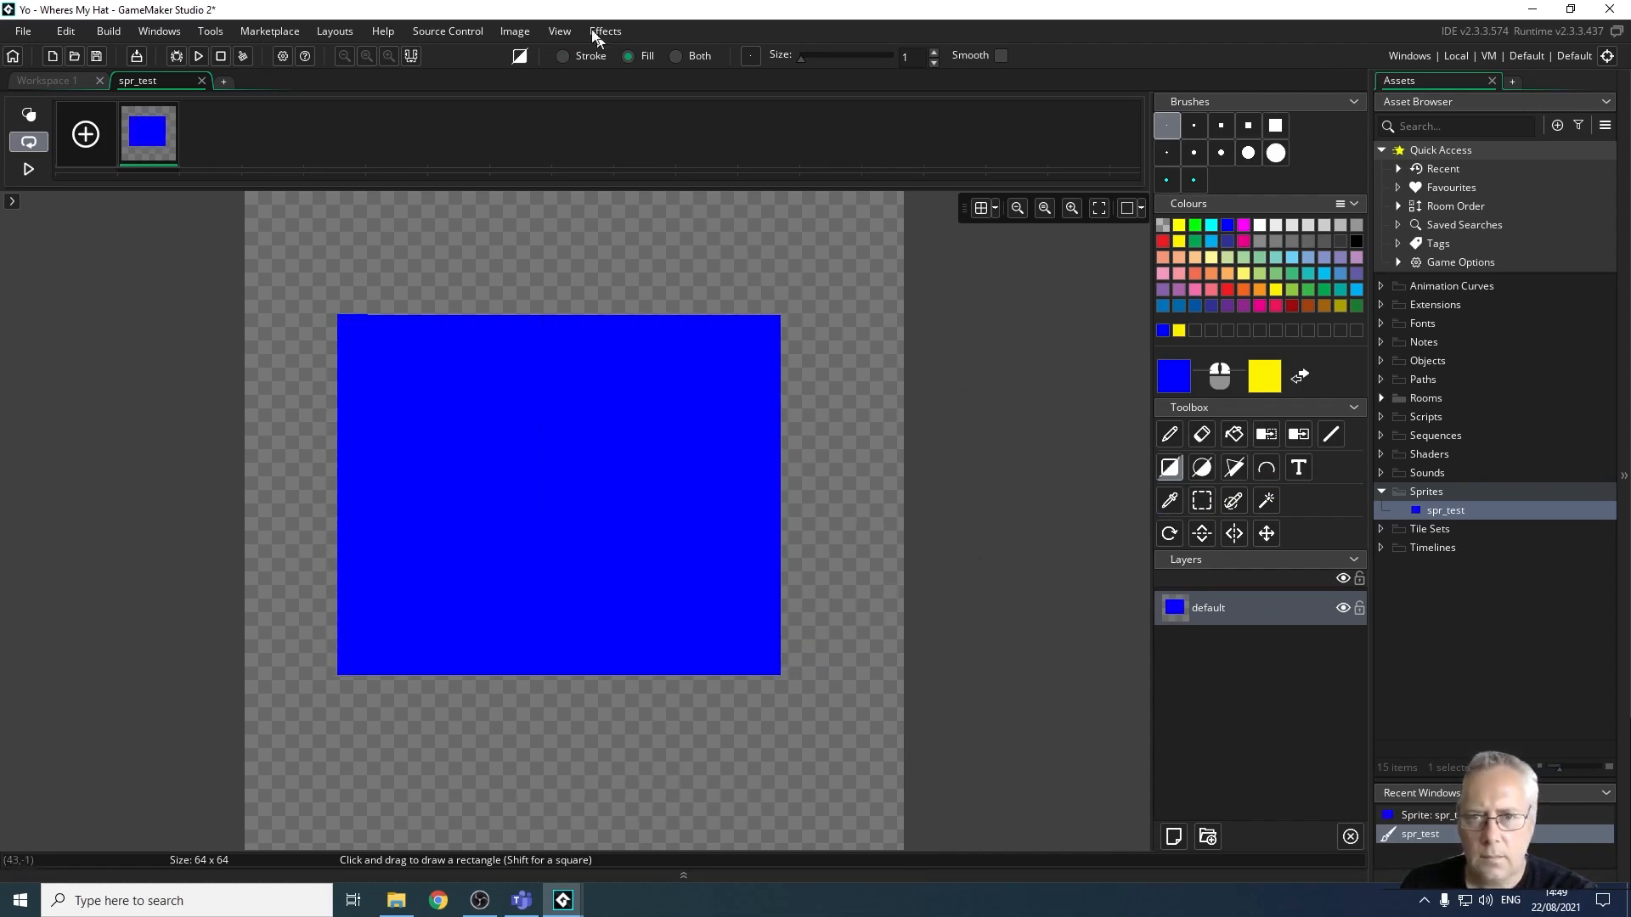
left_click(680, 56)
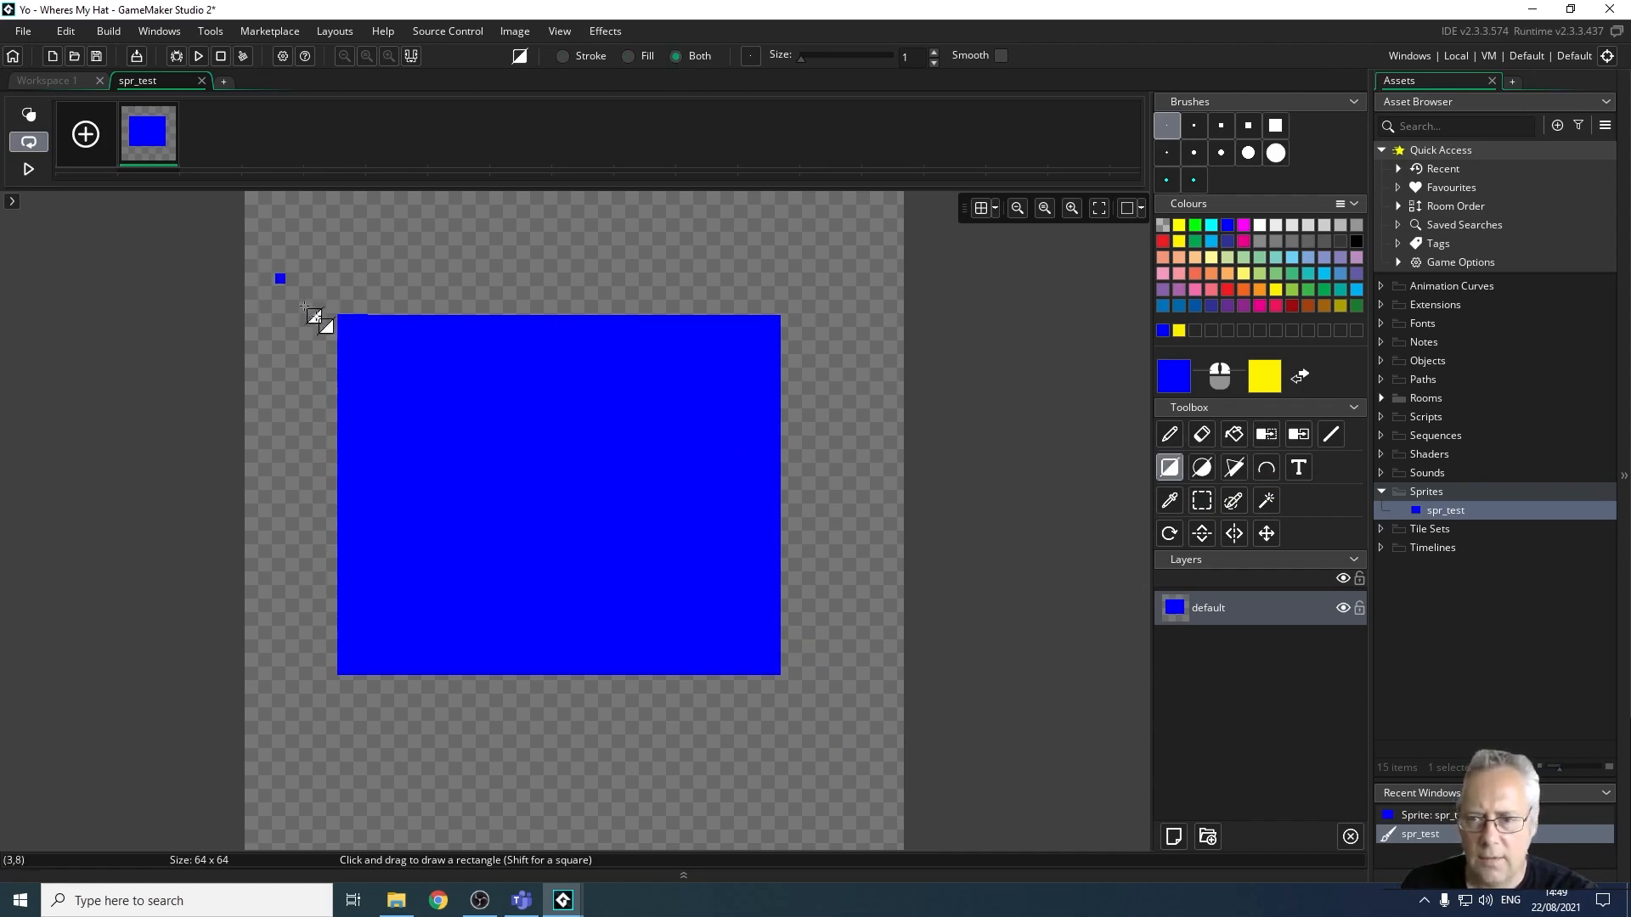
key("ctrl+z")
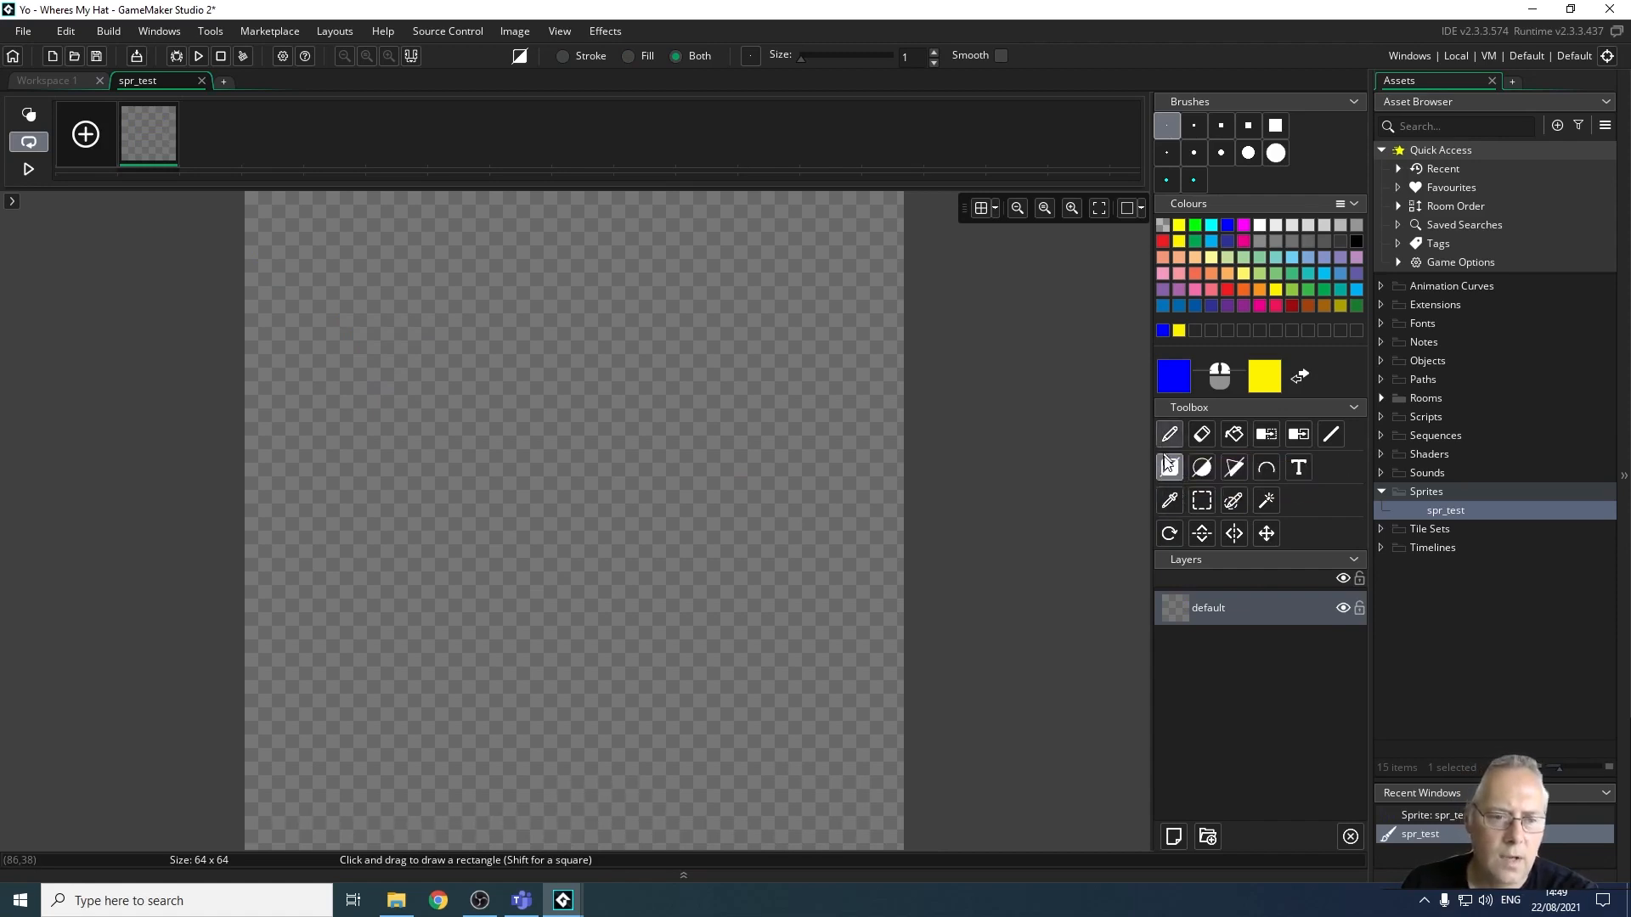
left_click_drag(400, 378, 819, 675)
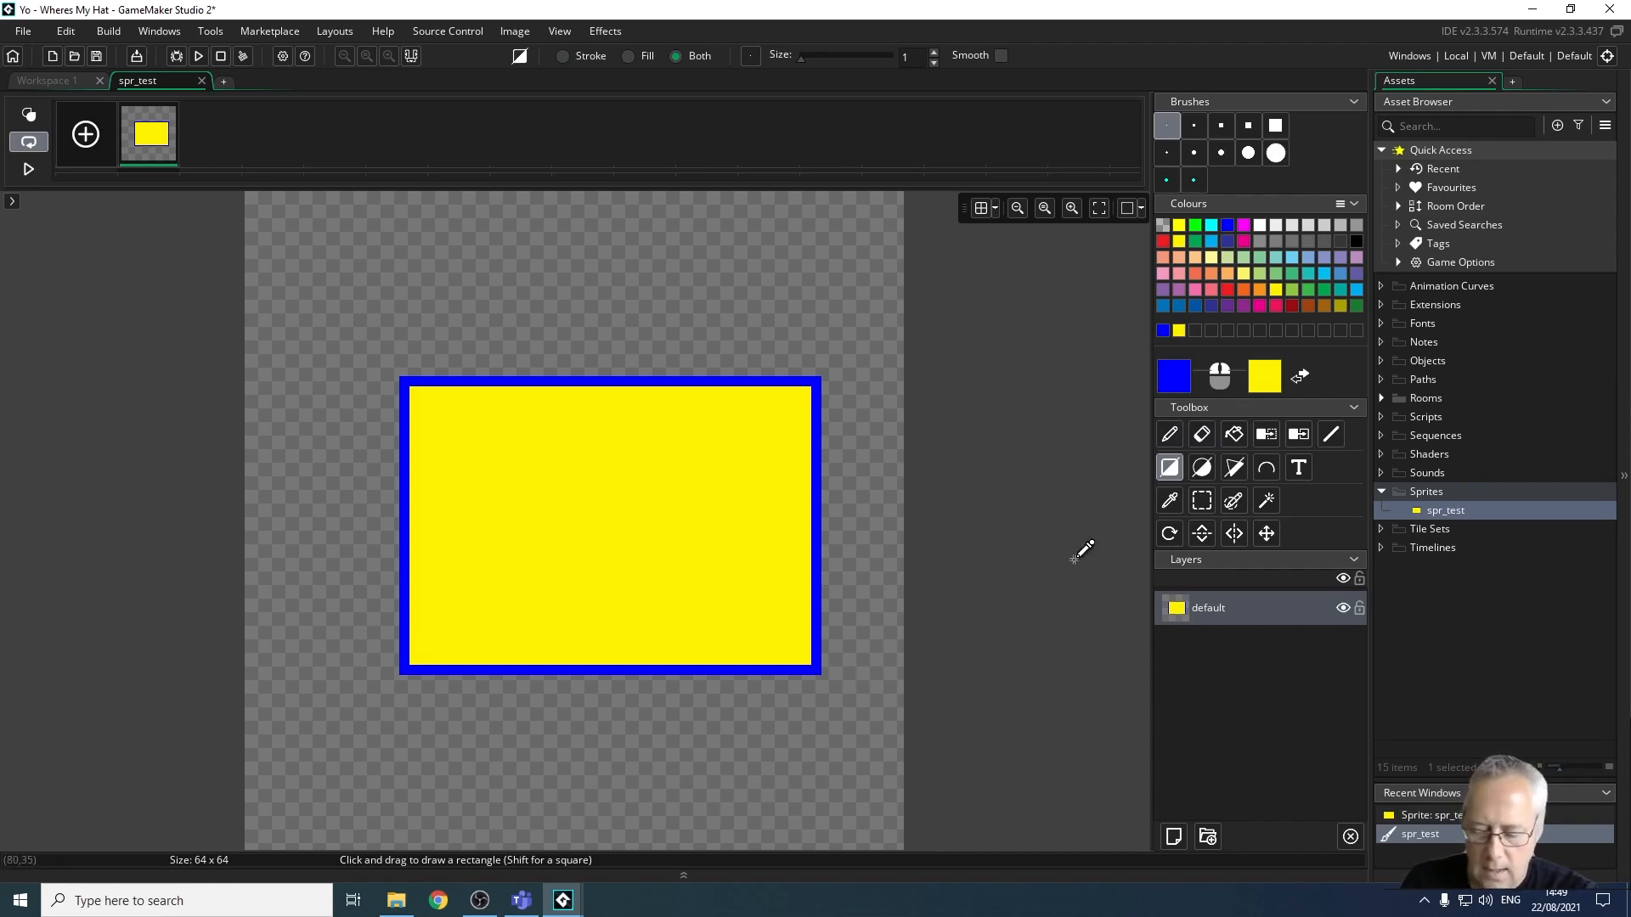
key("ctrl+z")
Draw a blue circle outline in the middle of the canvas with the Ellipse tool, and undo it.
left_click(1200, 469)
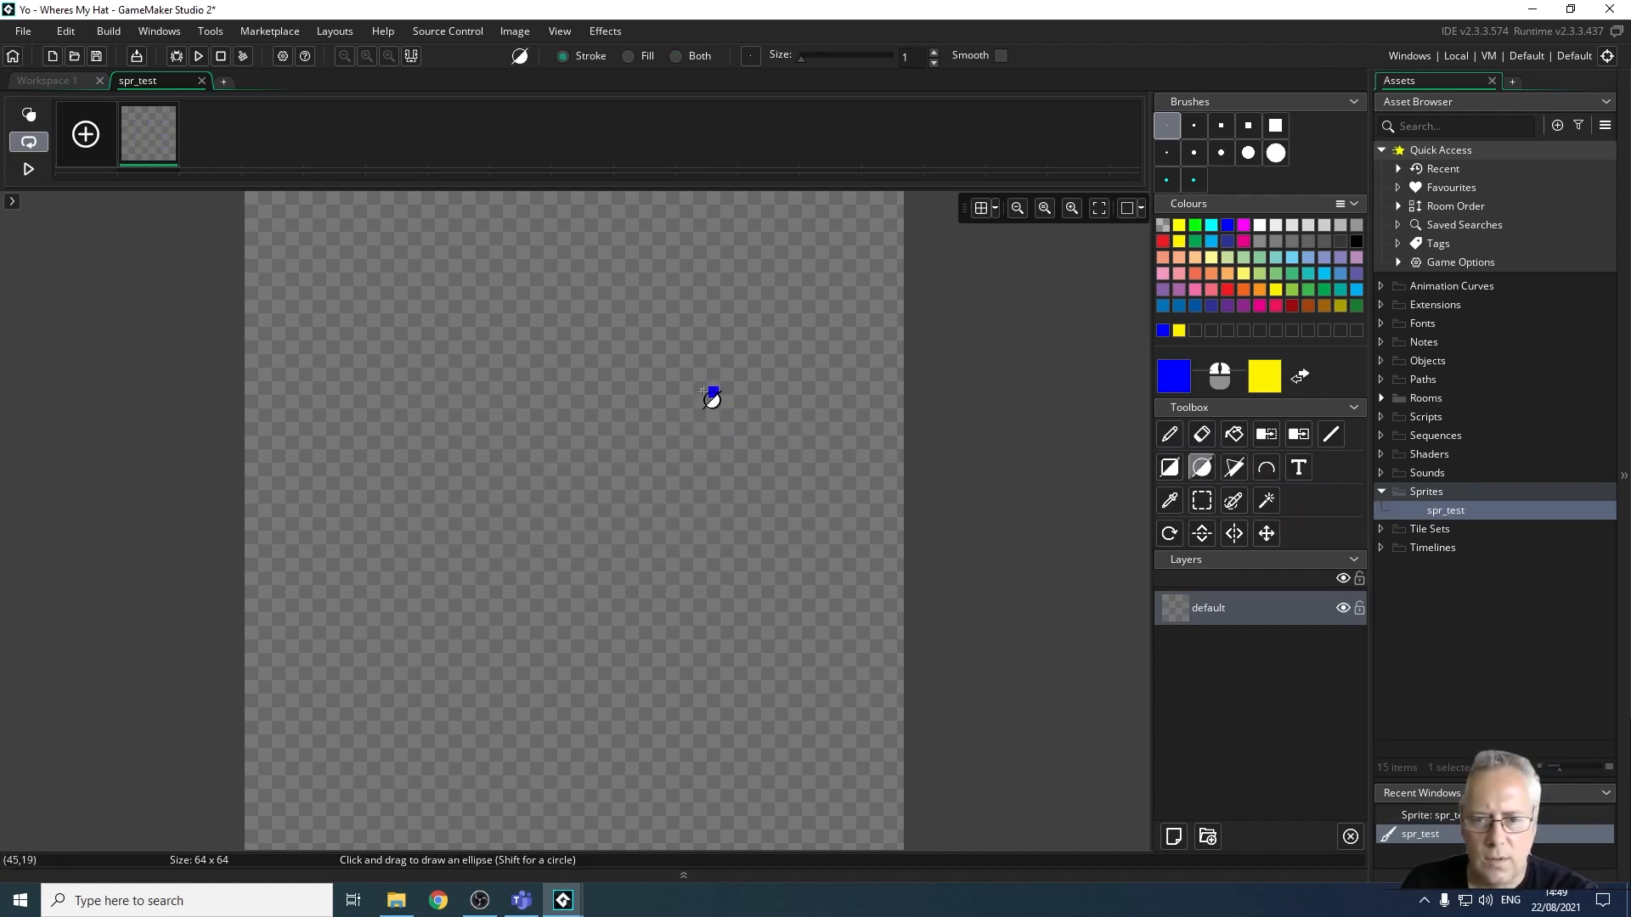
left_click_drag(434, 381, 782, 661)
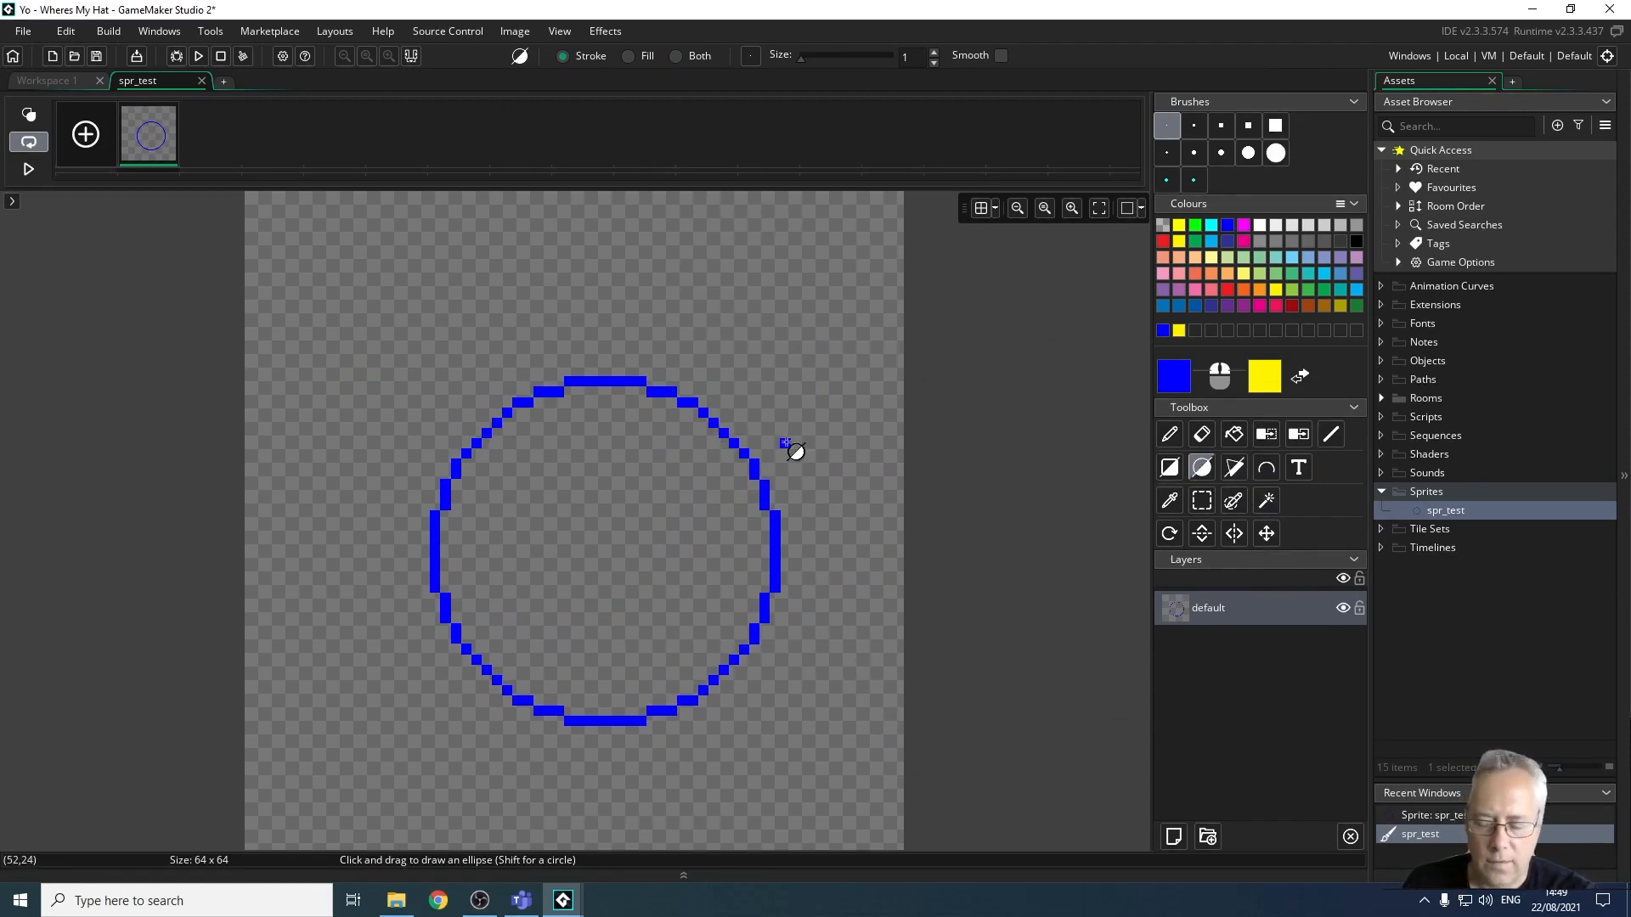
key("ctrl+z")
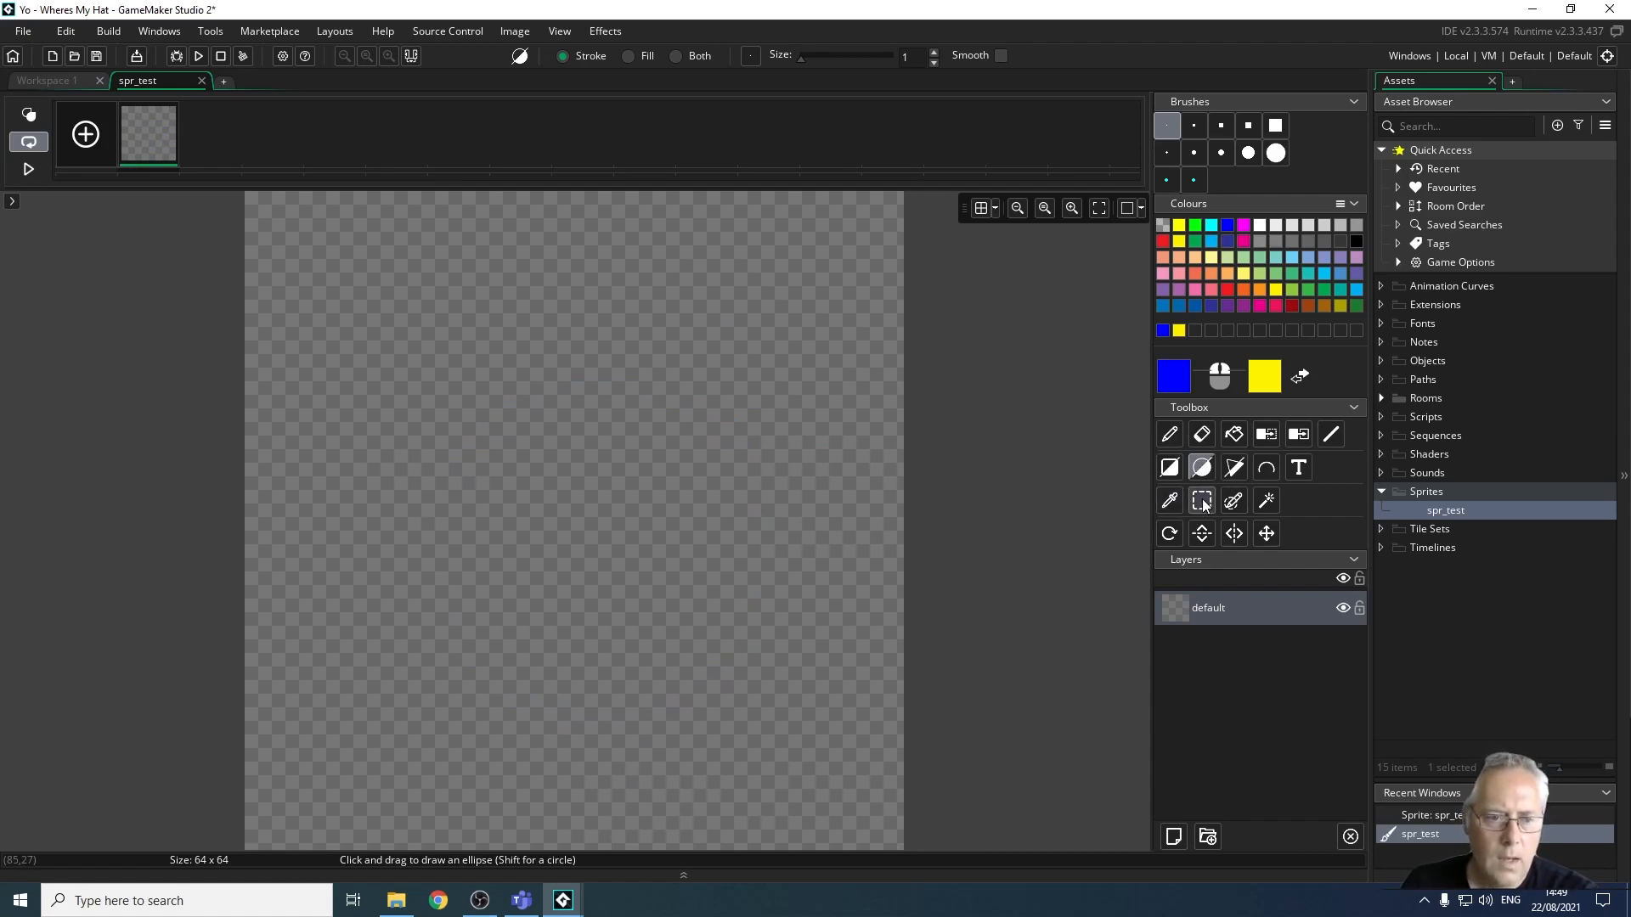
Draw a blue filled irregular shape from several points with the Polygon tool and commit it.
left_click(1232, 469)
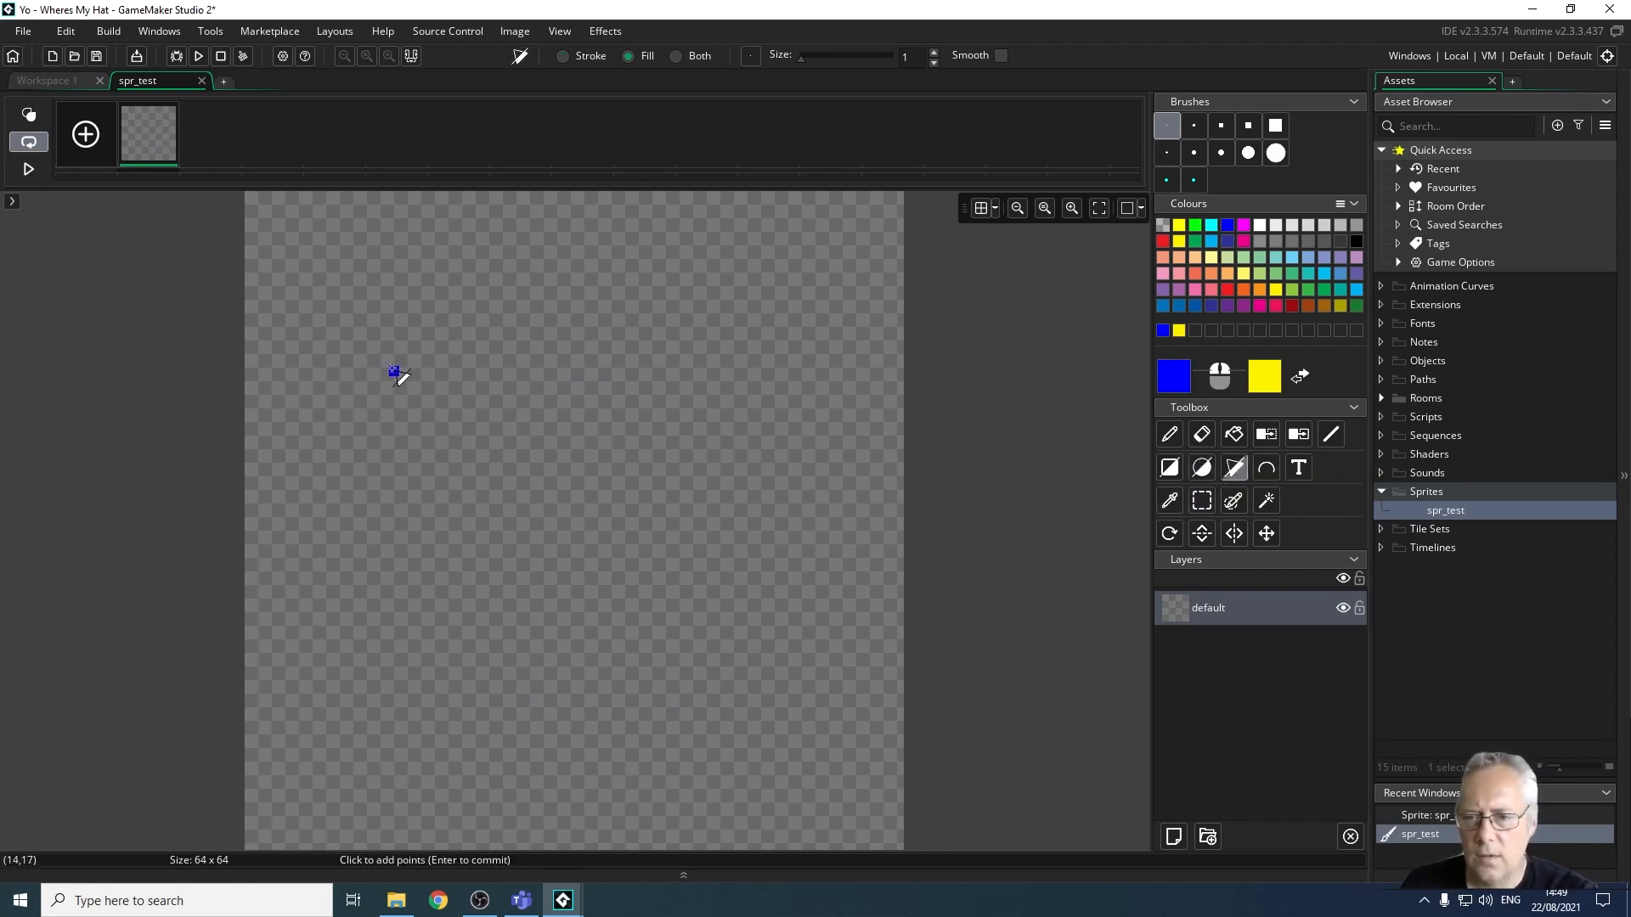
left_click(394, 361)
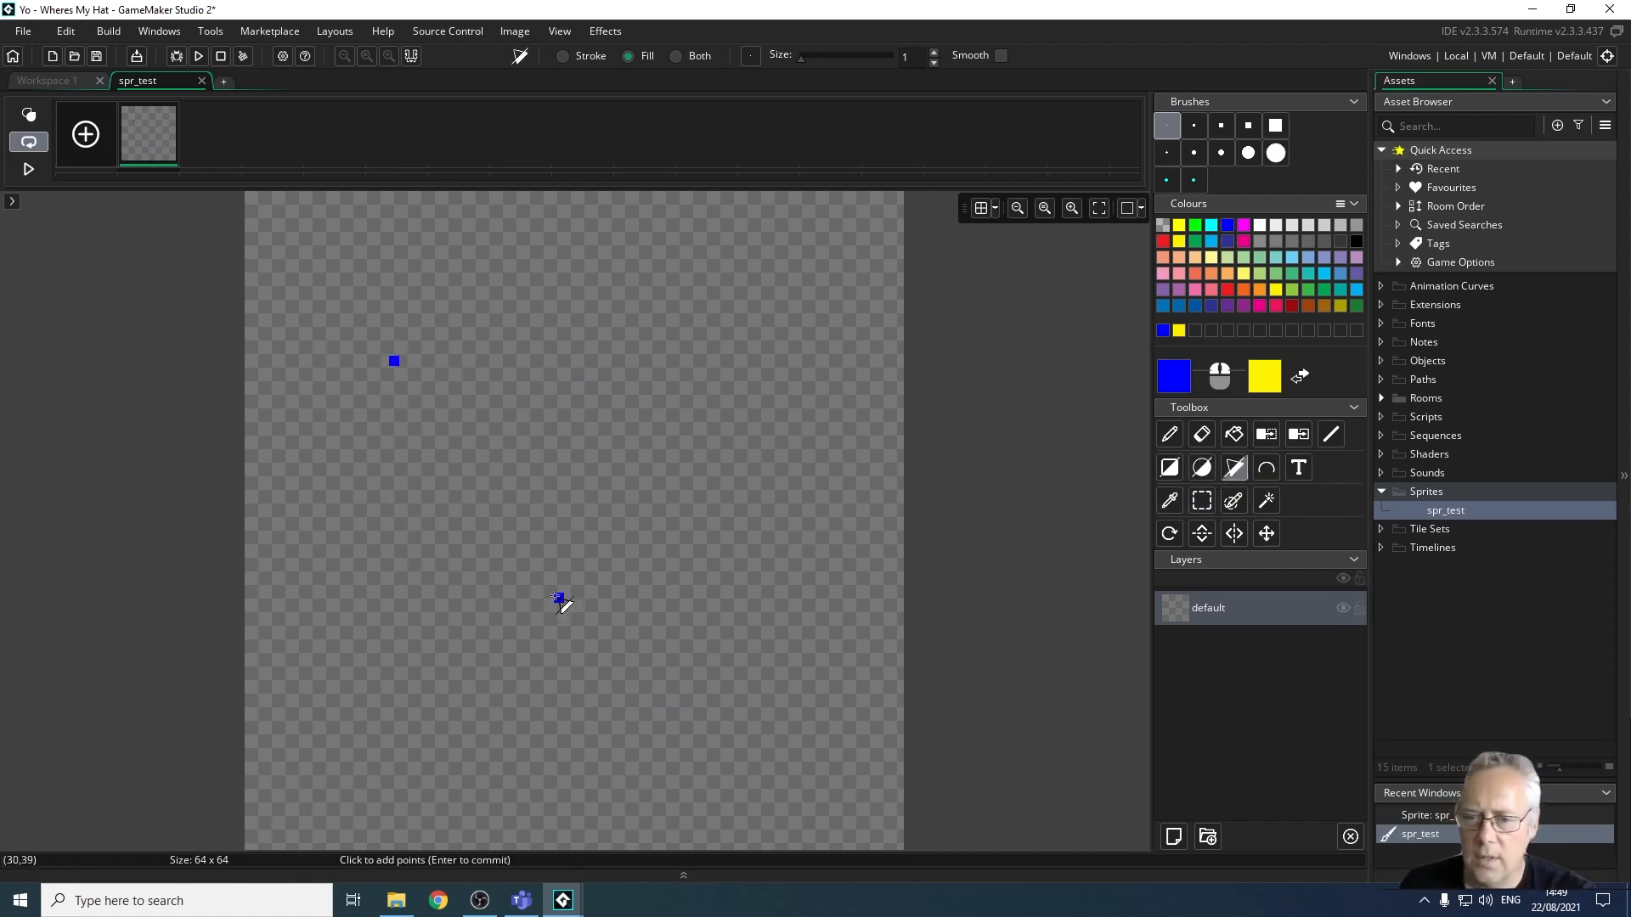
left_click(487, 599)
left_click(705, 361)
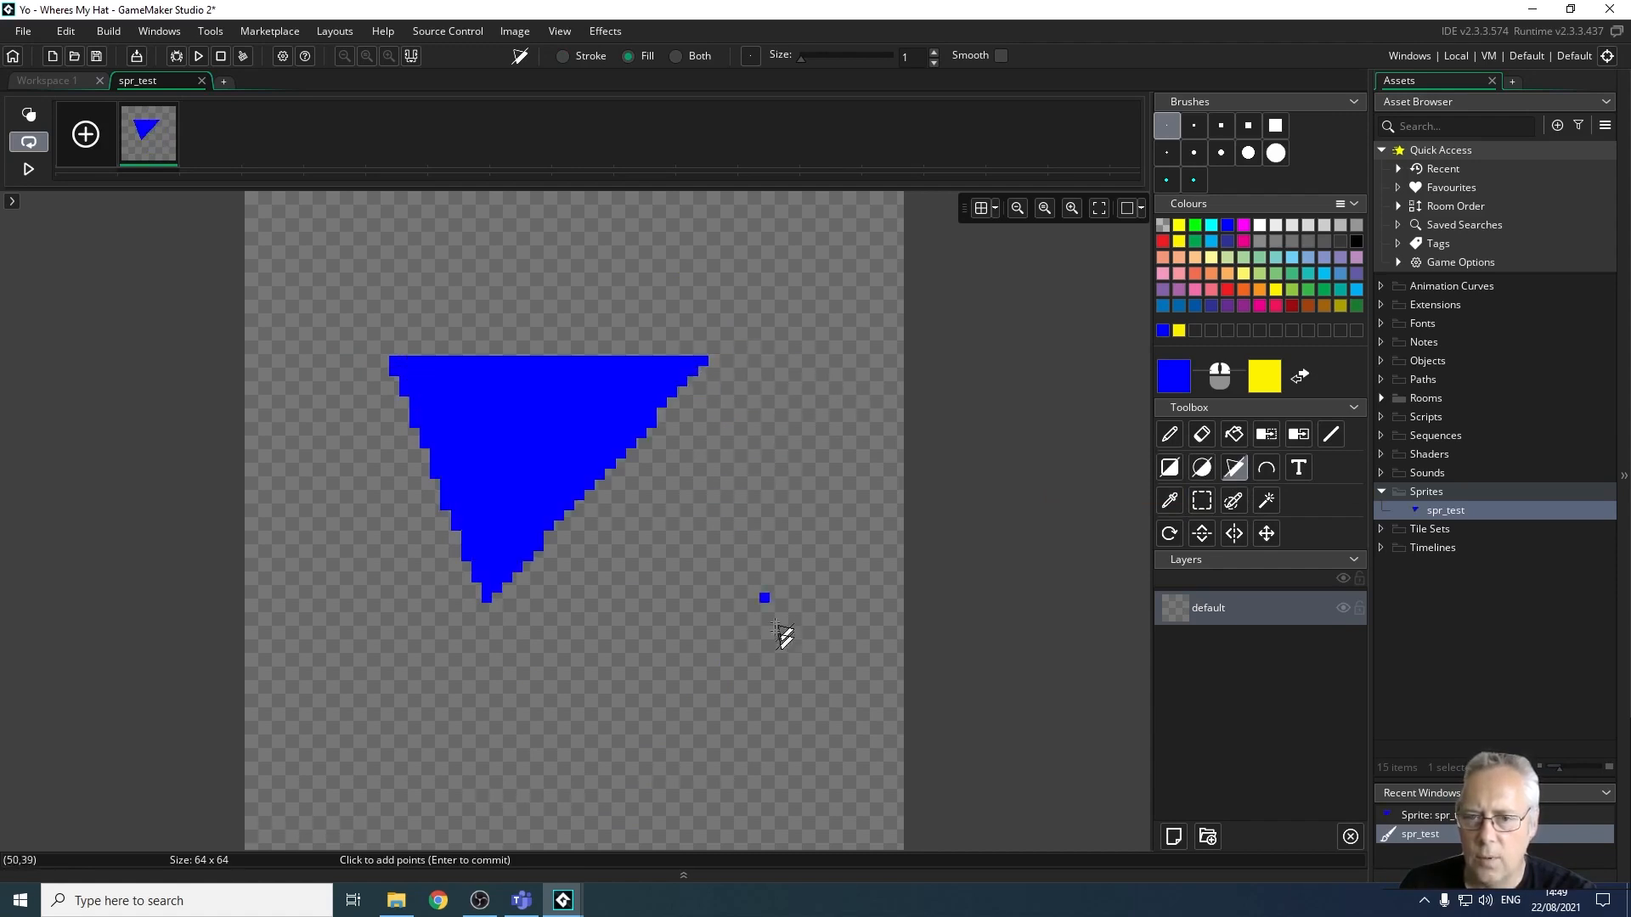
left_click(692, 465)
left_click(698, 689)
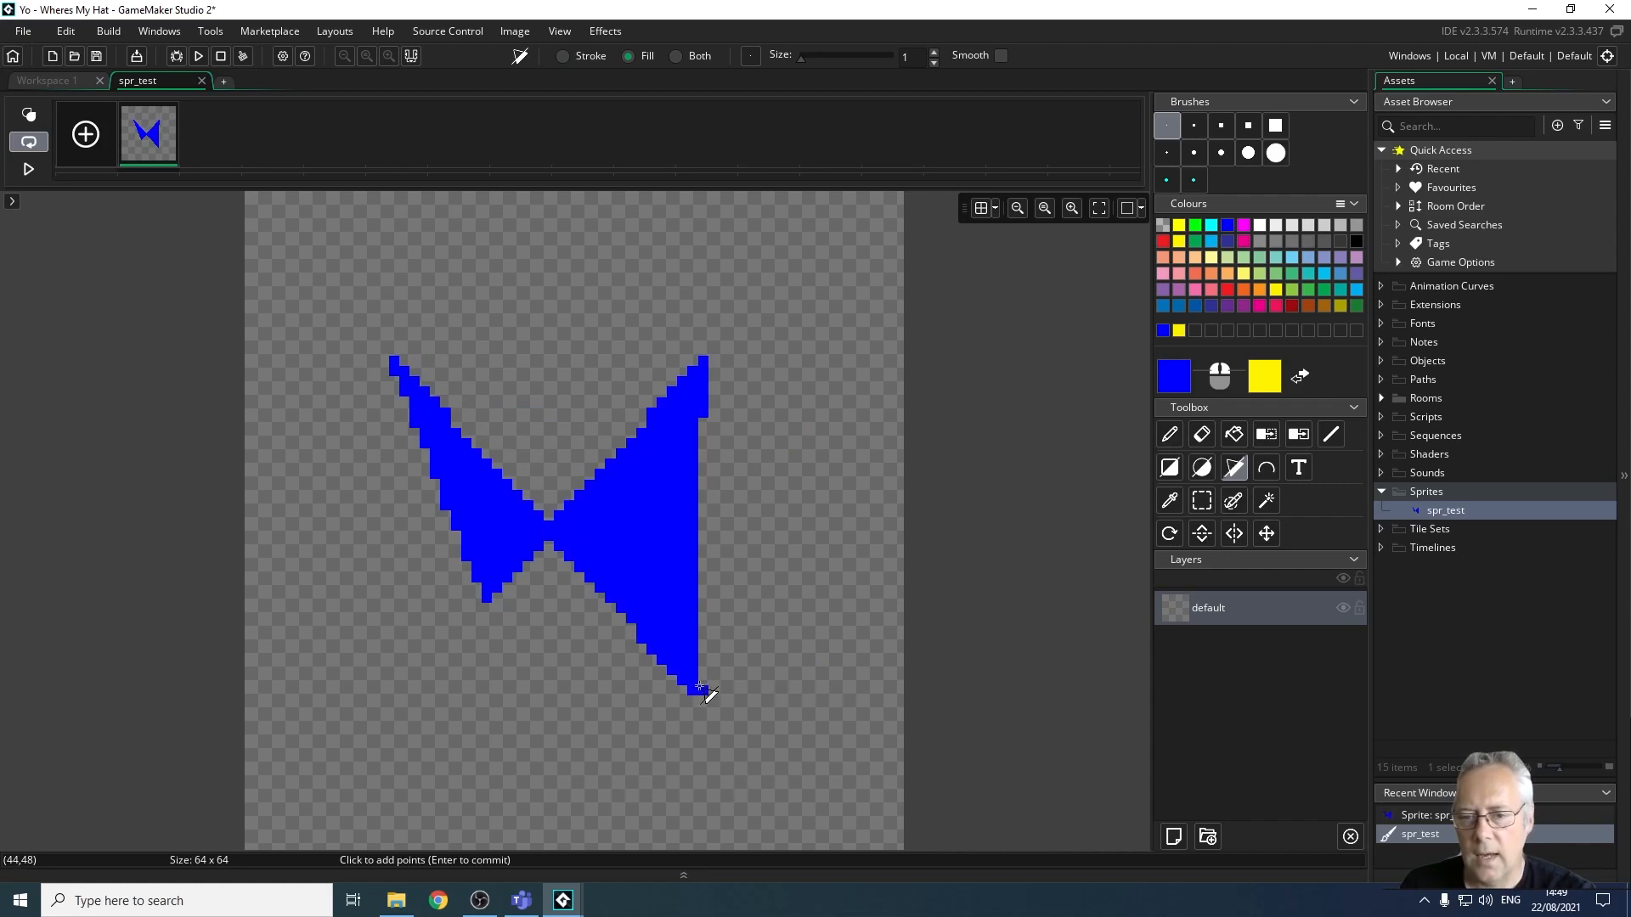
left_click(533, 307)
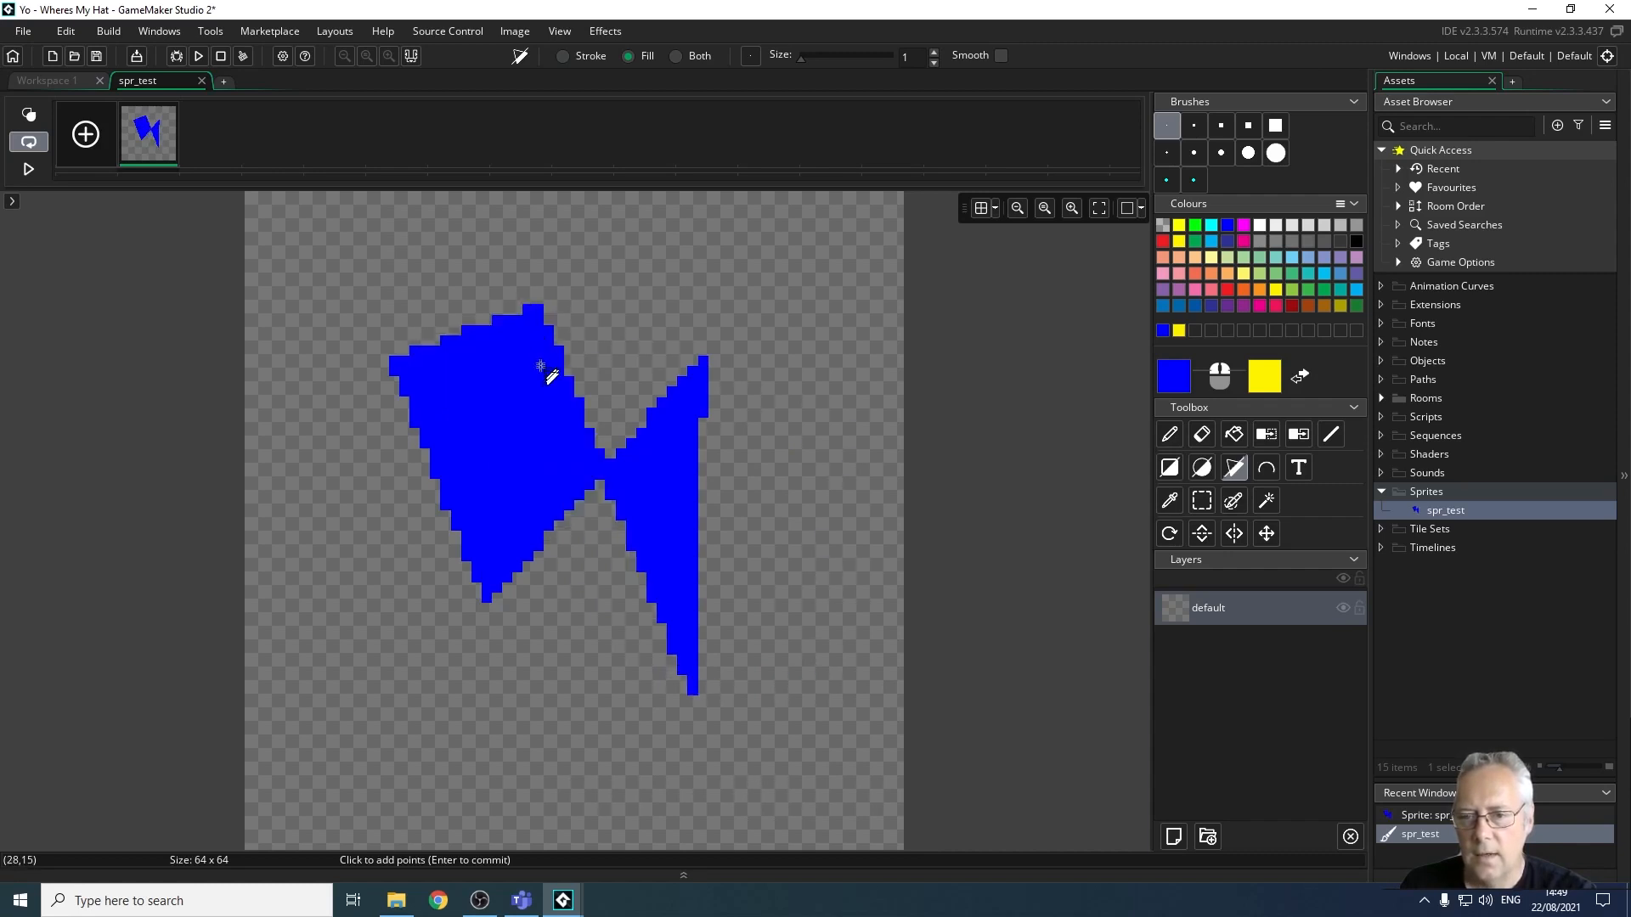
left_click(744, 474)
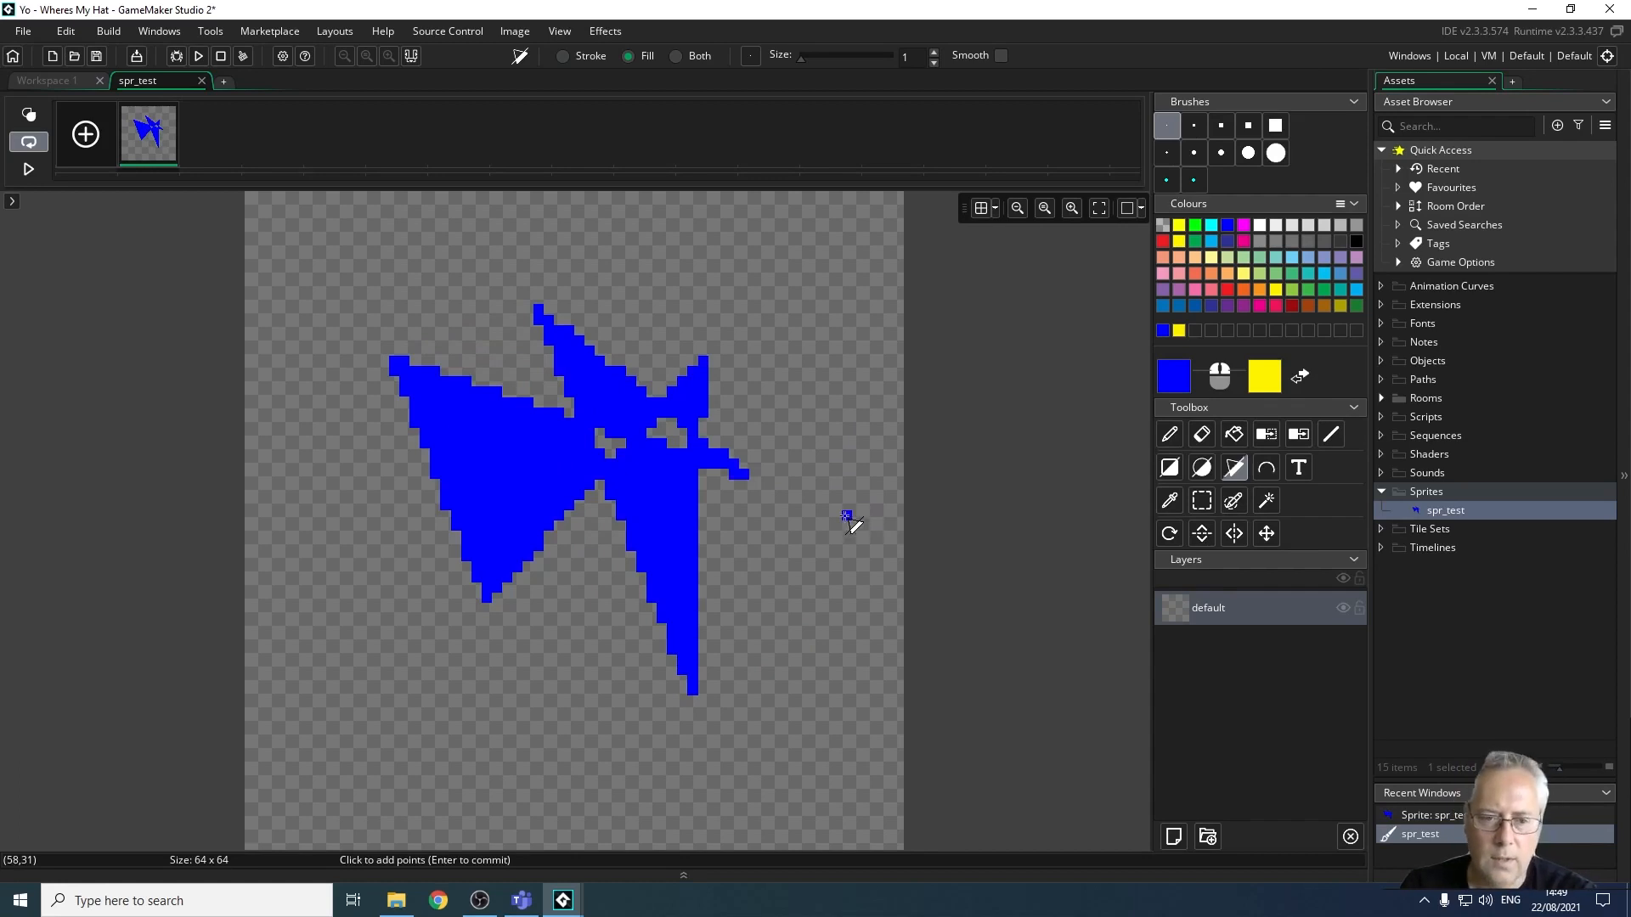
key("Return")
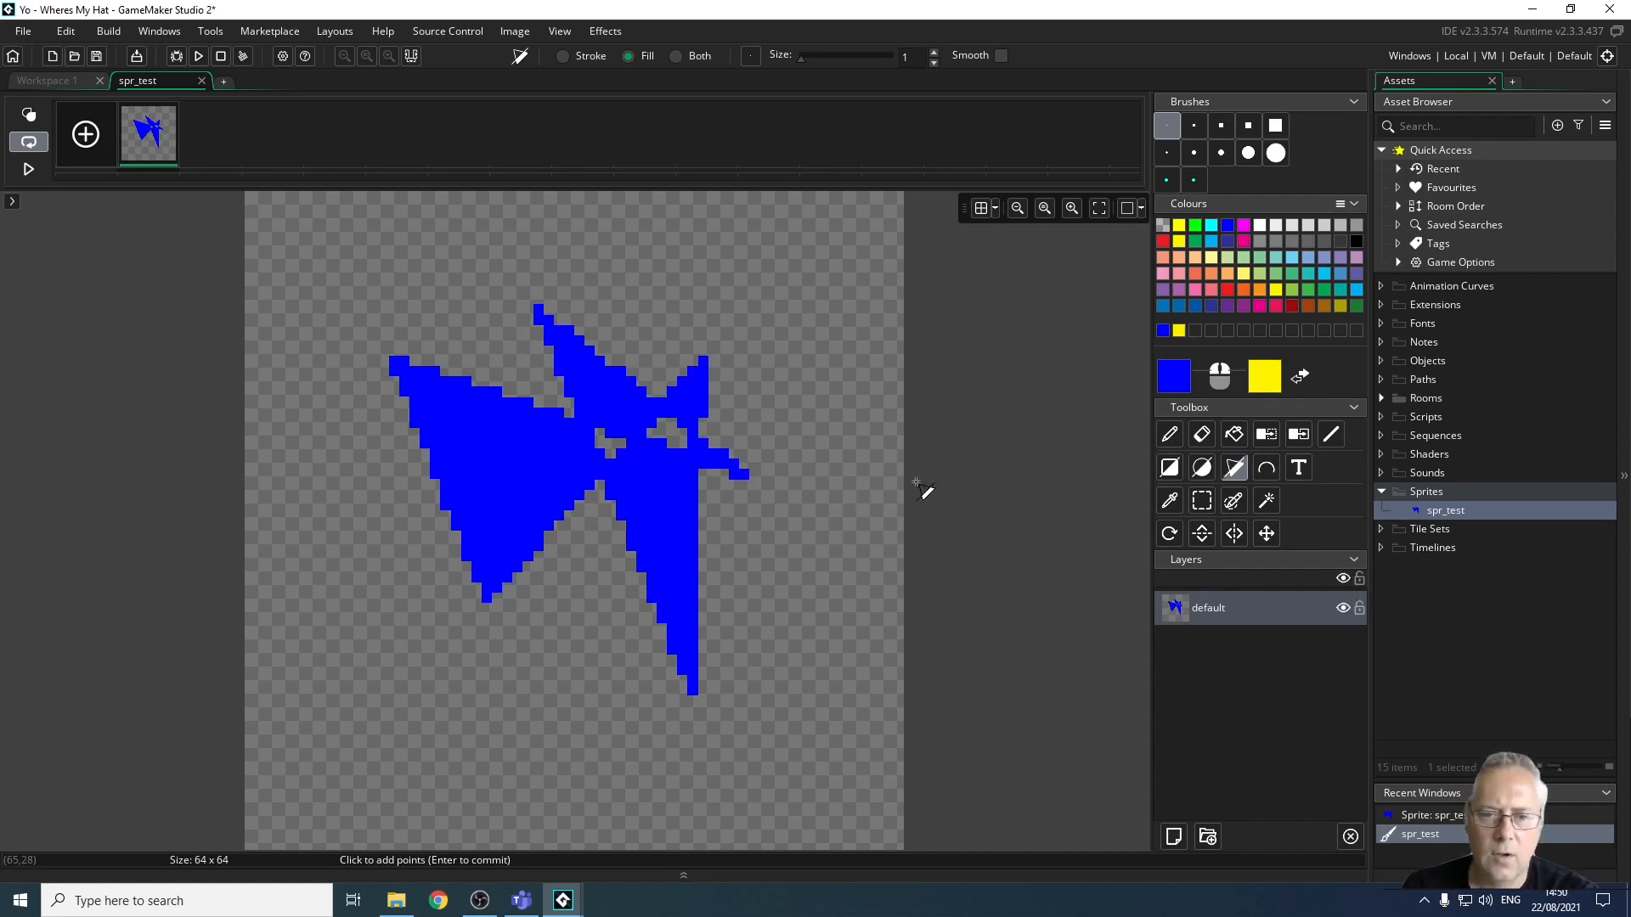
Draw a narrow upright blue ellipse outline to the right of the polygon with the Ellipse tool.
left_click(1202, 468)
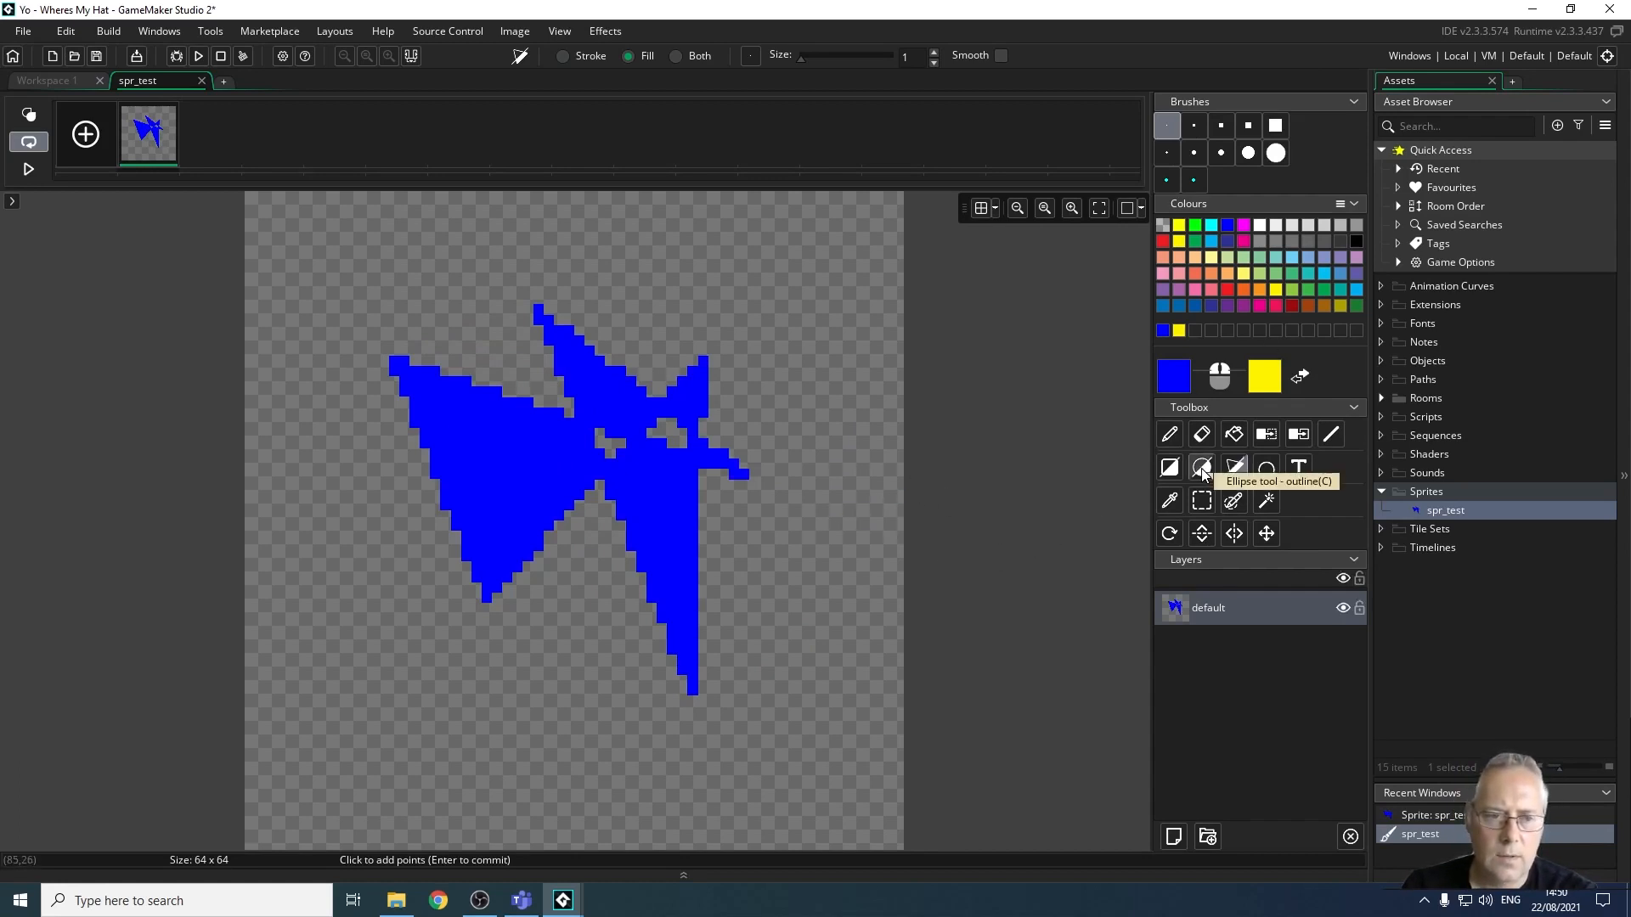
left_click(816, 485)
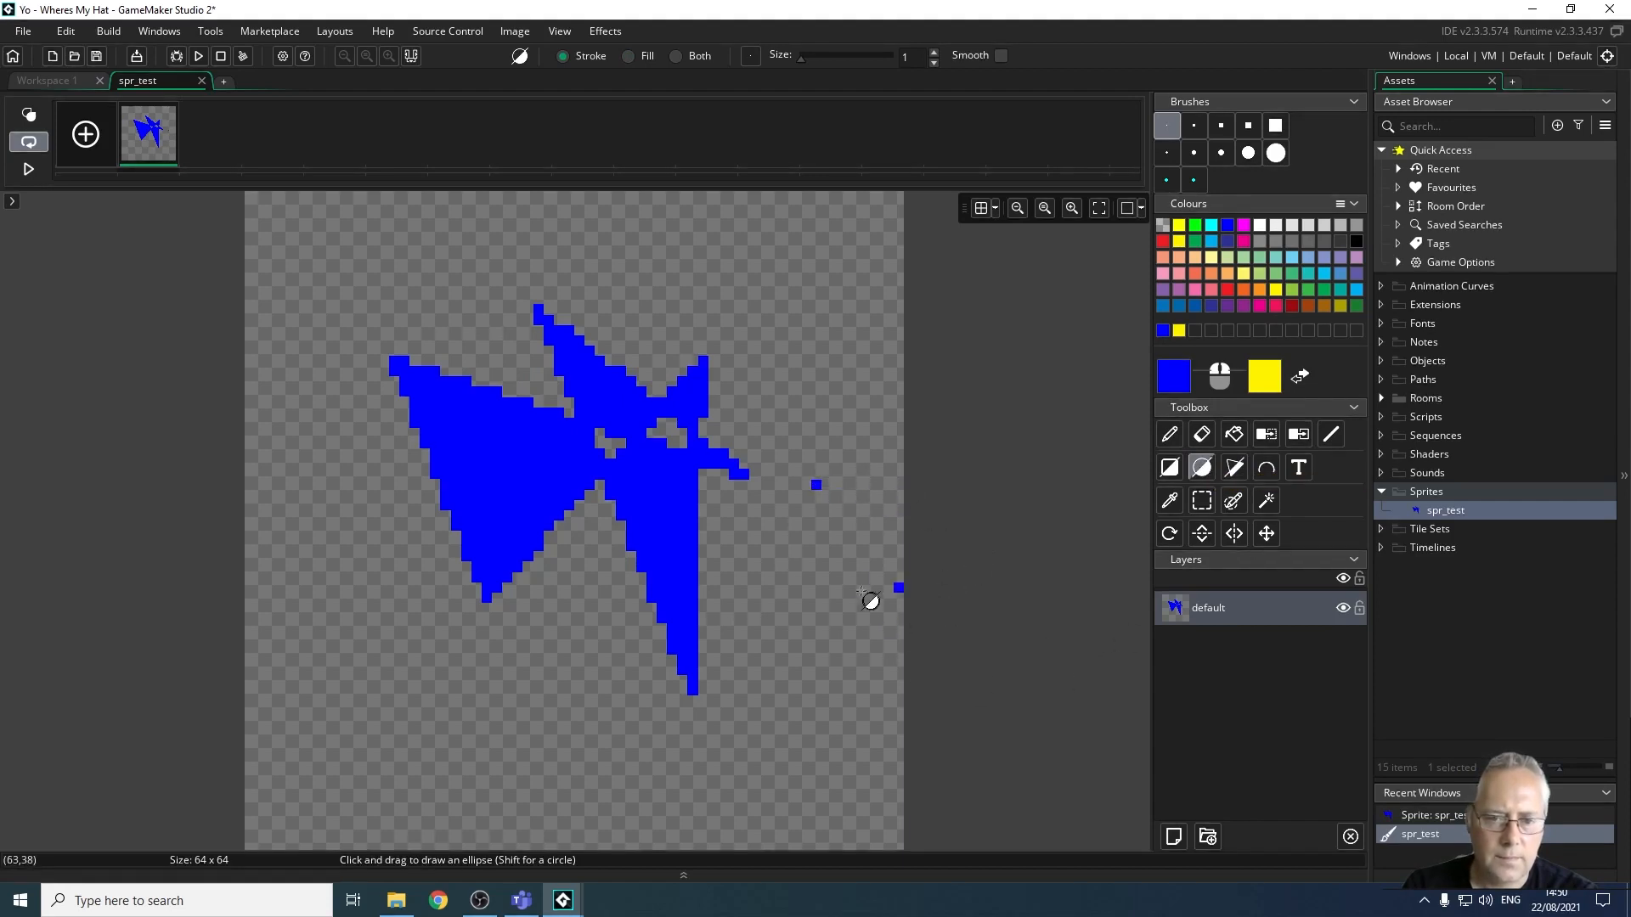
left_click_drag(801, 450, 863, 605)
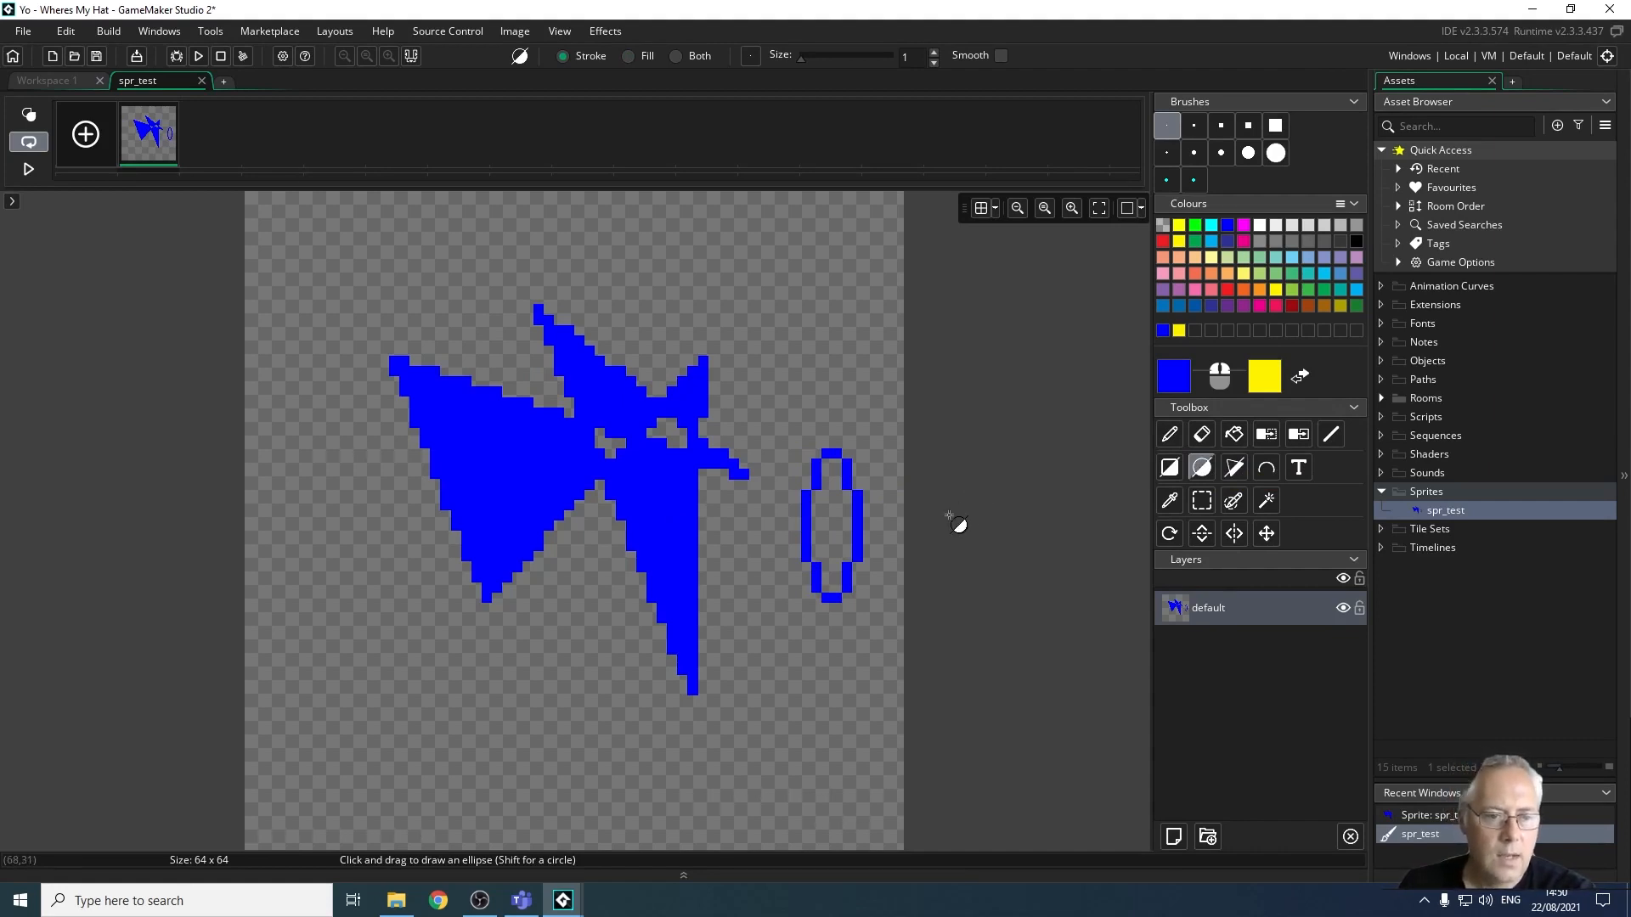
Draw a winding blue curve through four points above the polygon with the curve tool, and commit it.
left_click(1266, 467)
left_click_drag(549, 227, 785, 329)
left_click(601, 311)
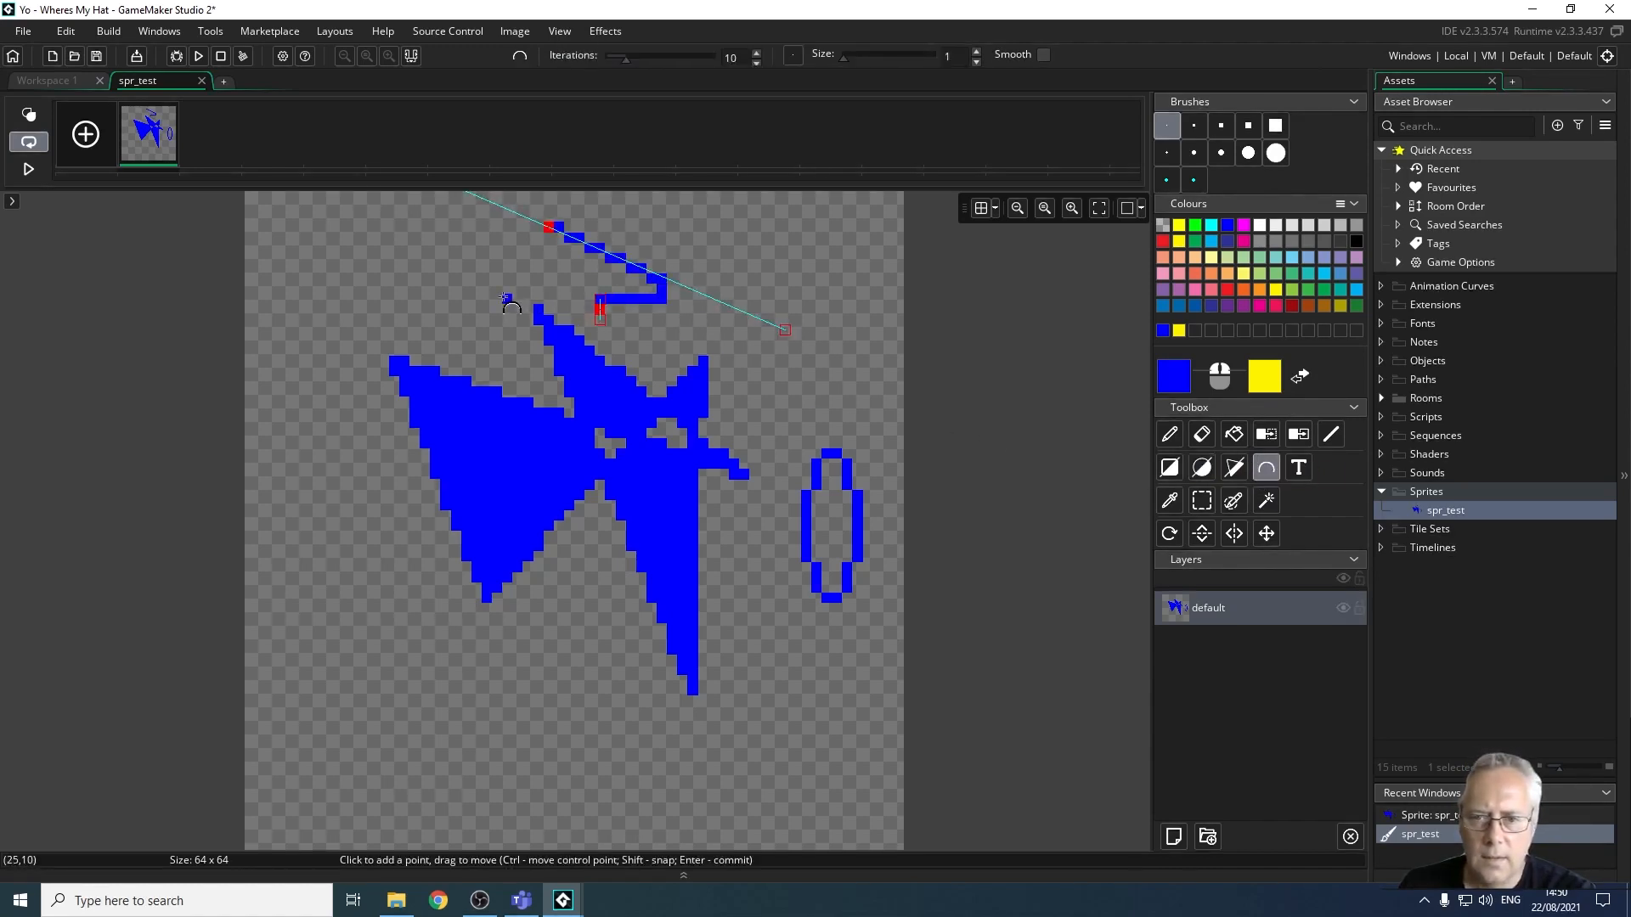
left_click_drag(507, 269, 487, 279)
left_click_drag(415, 320, 414, 361)
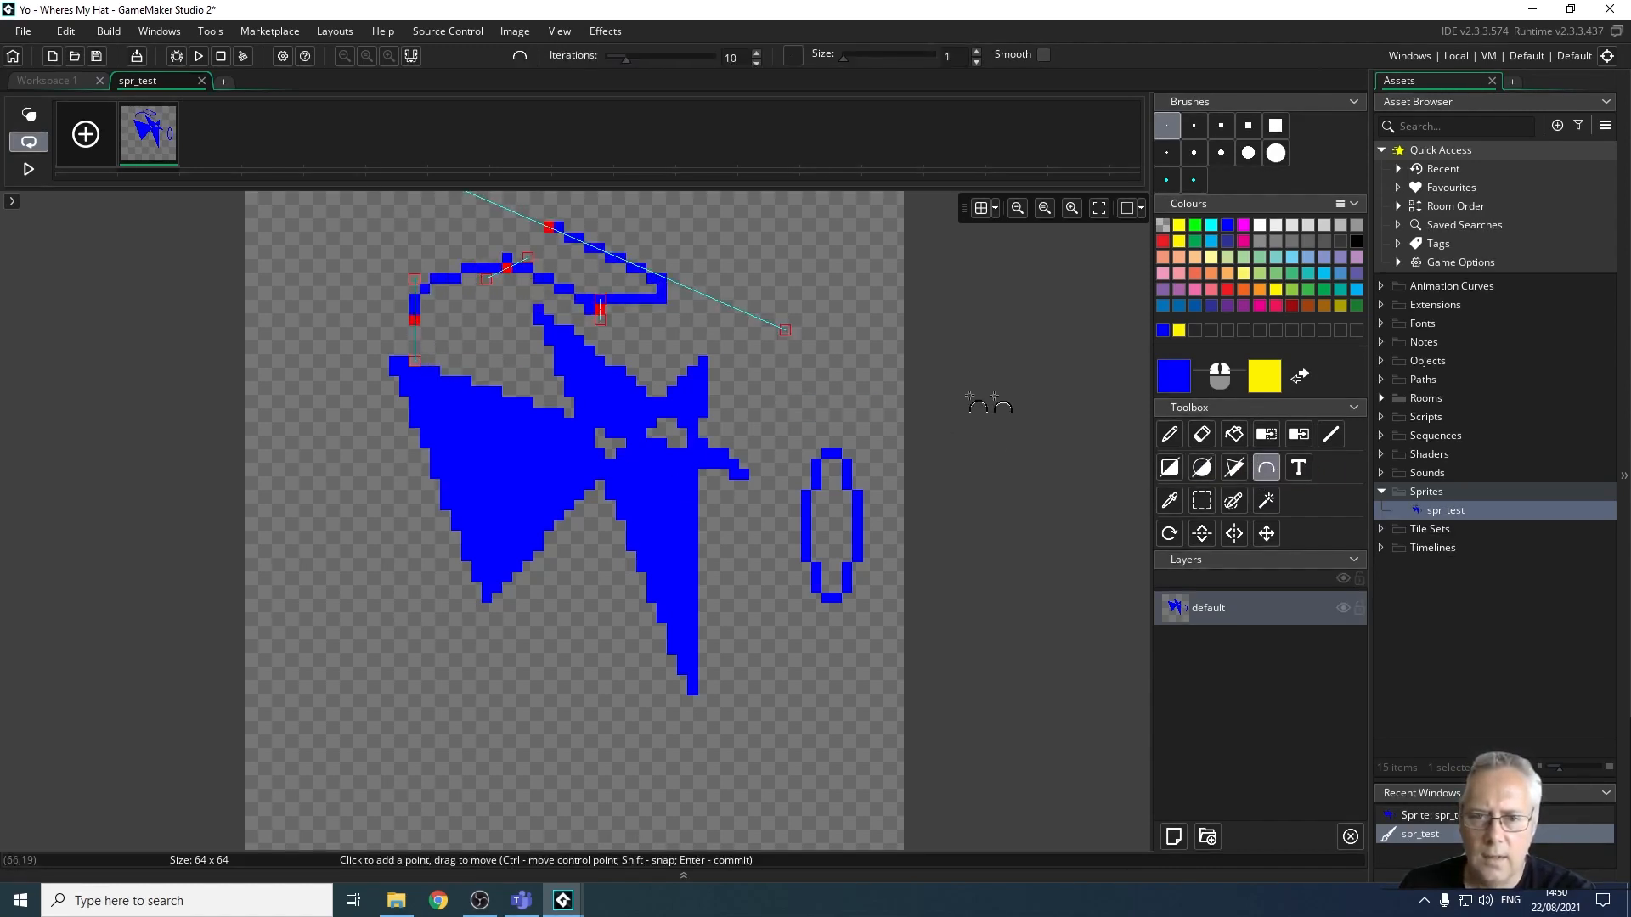
left_click(1230, 470)
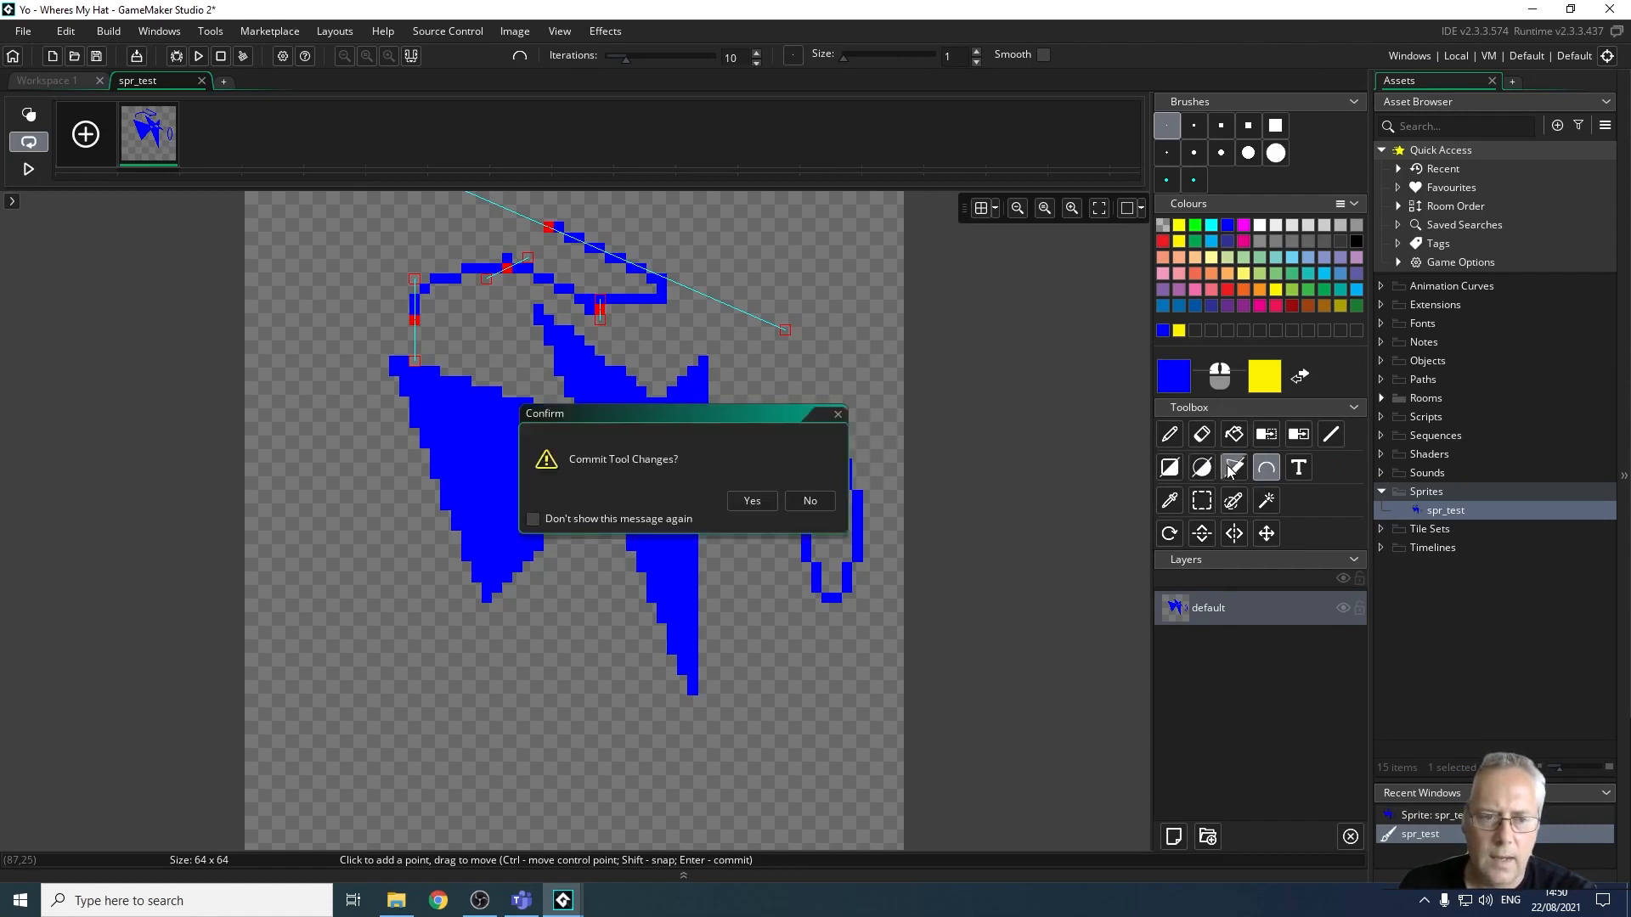
left_click(752, 502)
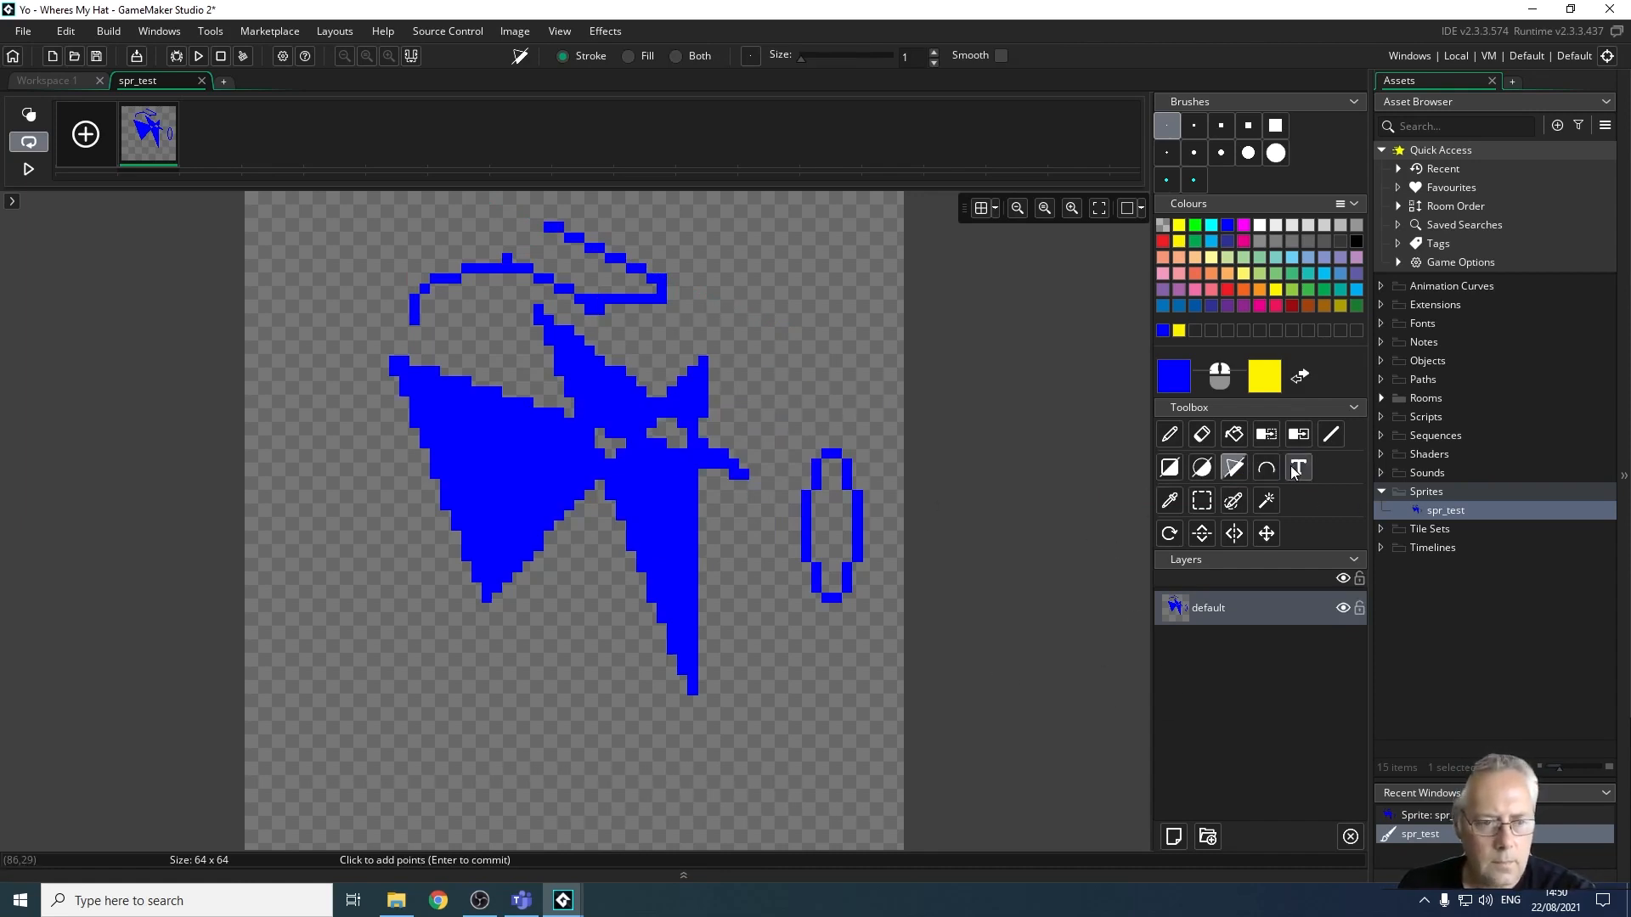
Undo the curve, the narrow ellipse and the polygon to empty the canvas.
key("ctrl+z")
key("ctrl+z")
key("ctrl+z")
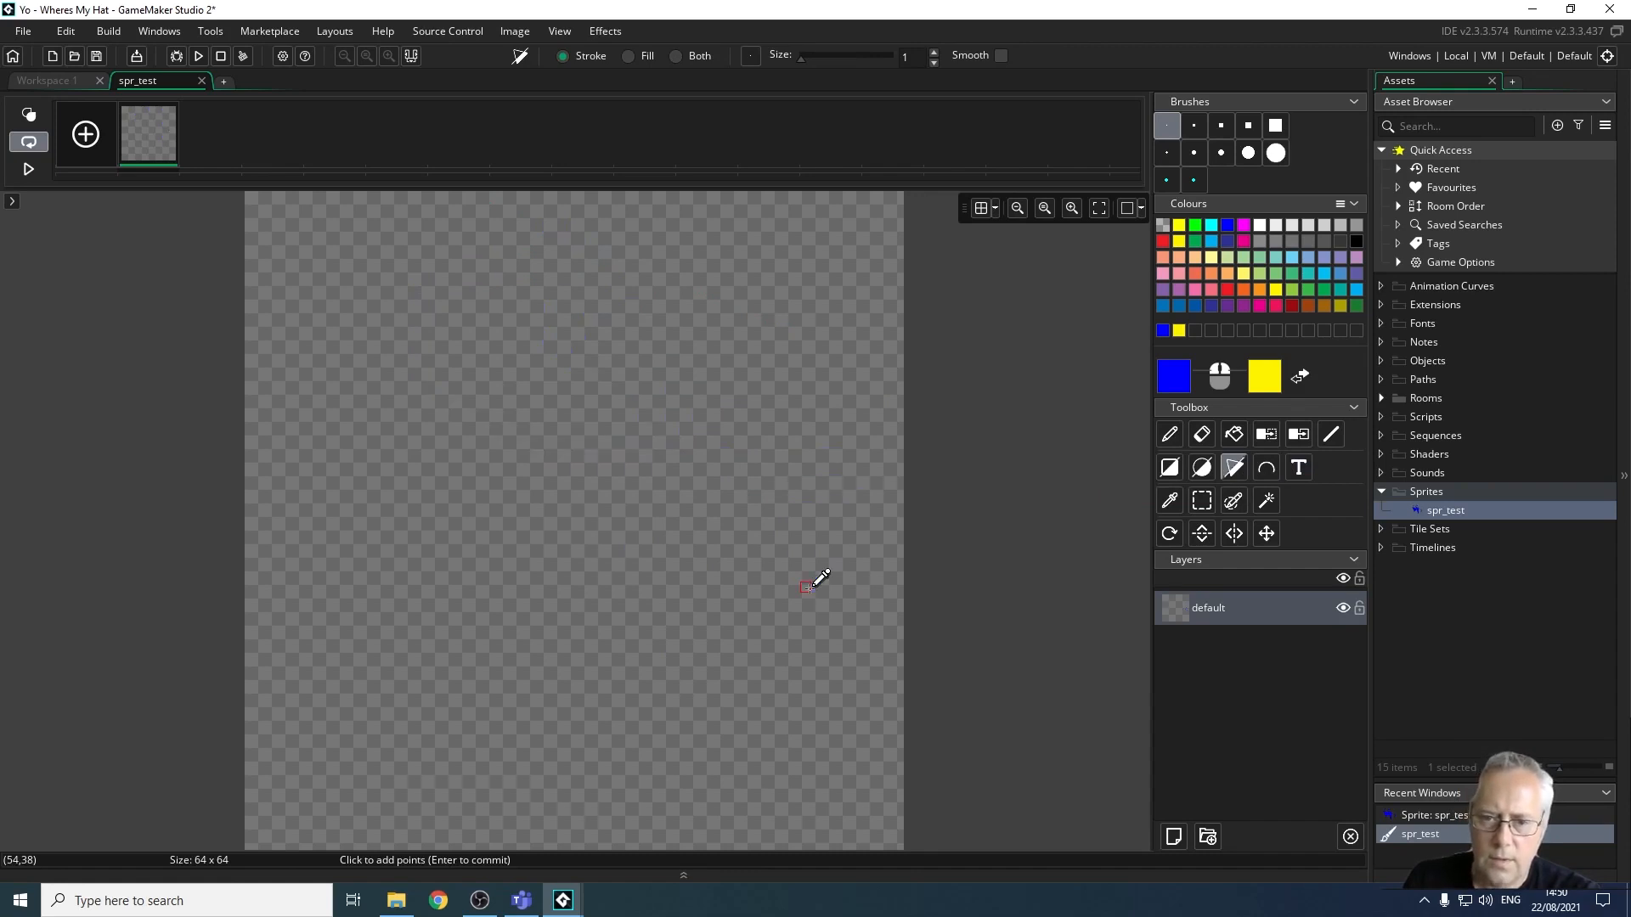
Add the blue text "Test" in the upper-left part of the canvas, using the Papyrus font in Regular style at size 10.
left_click(1298, 467)
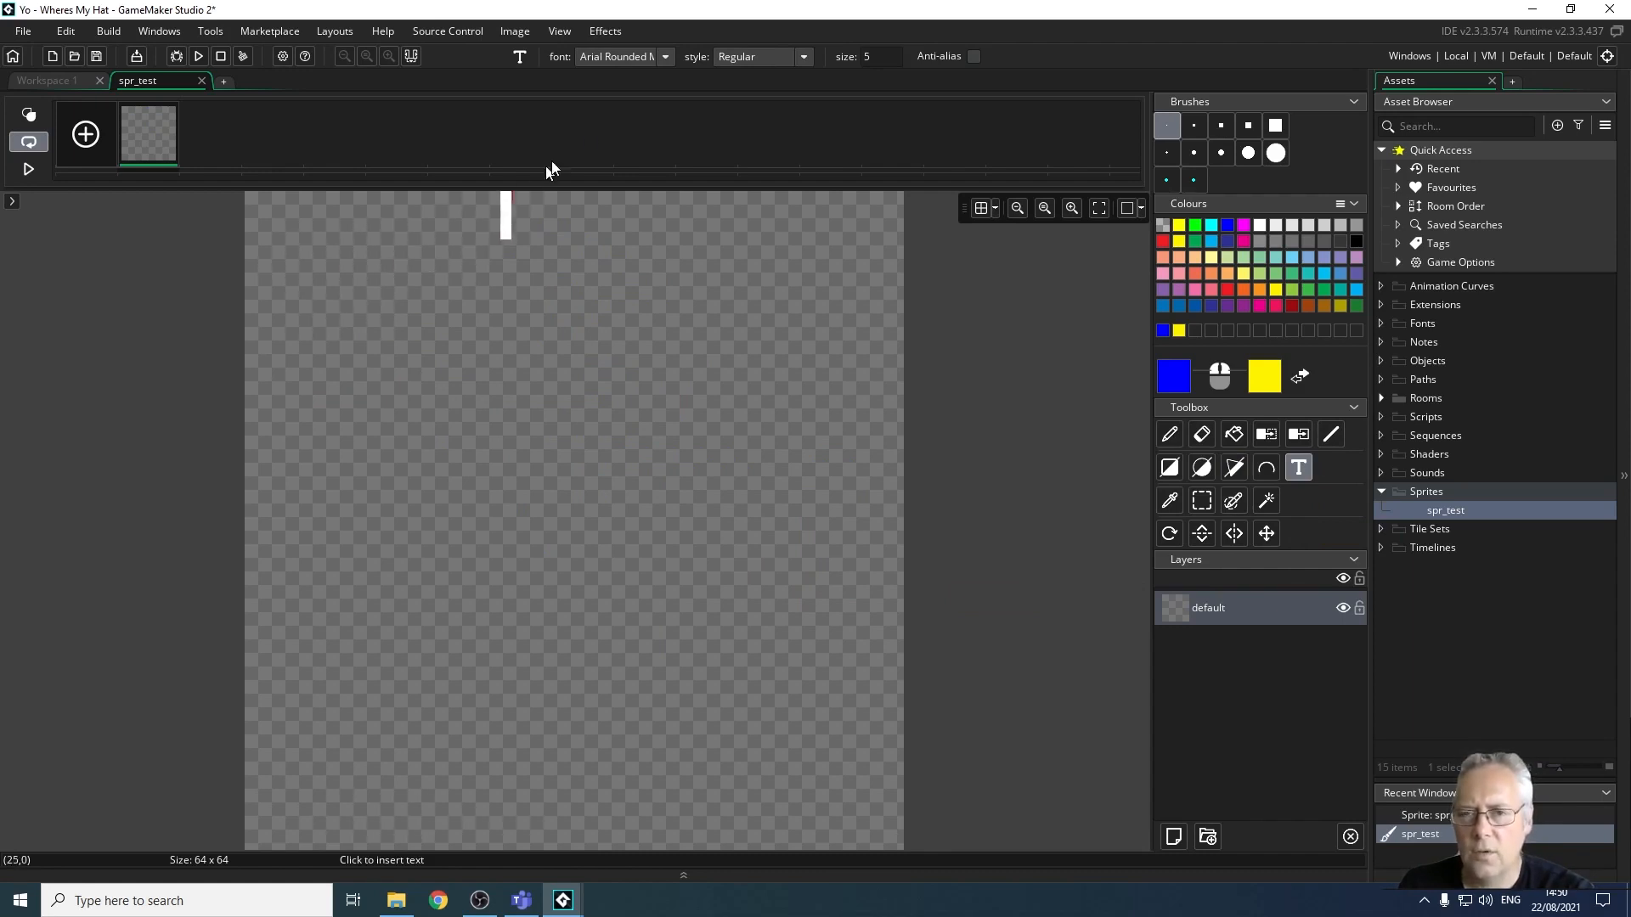
left_click(668, 56)
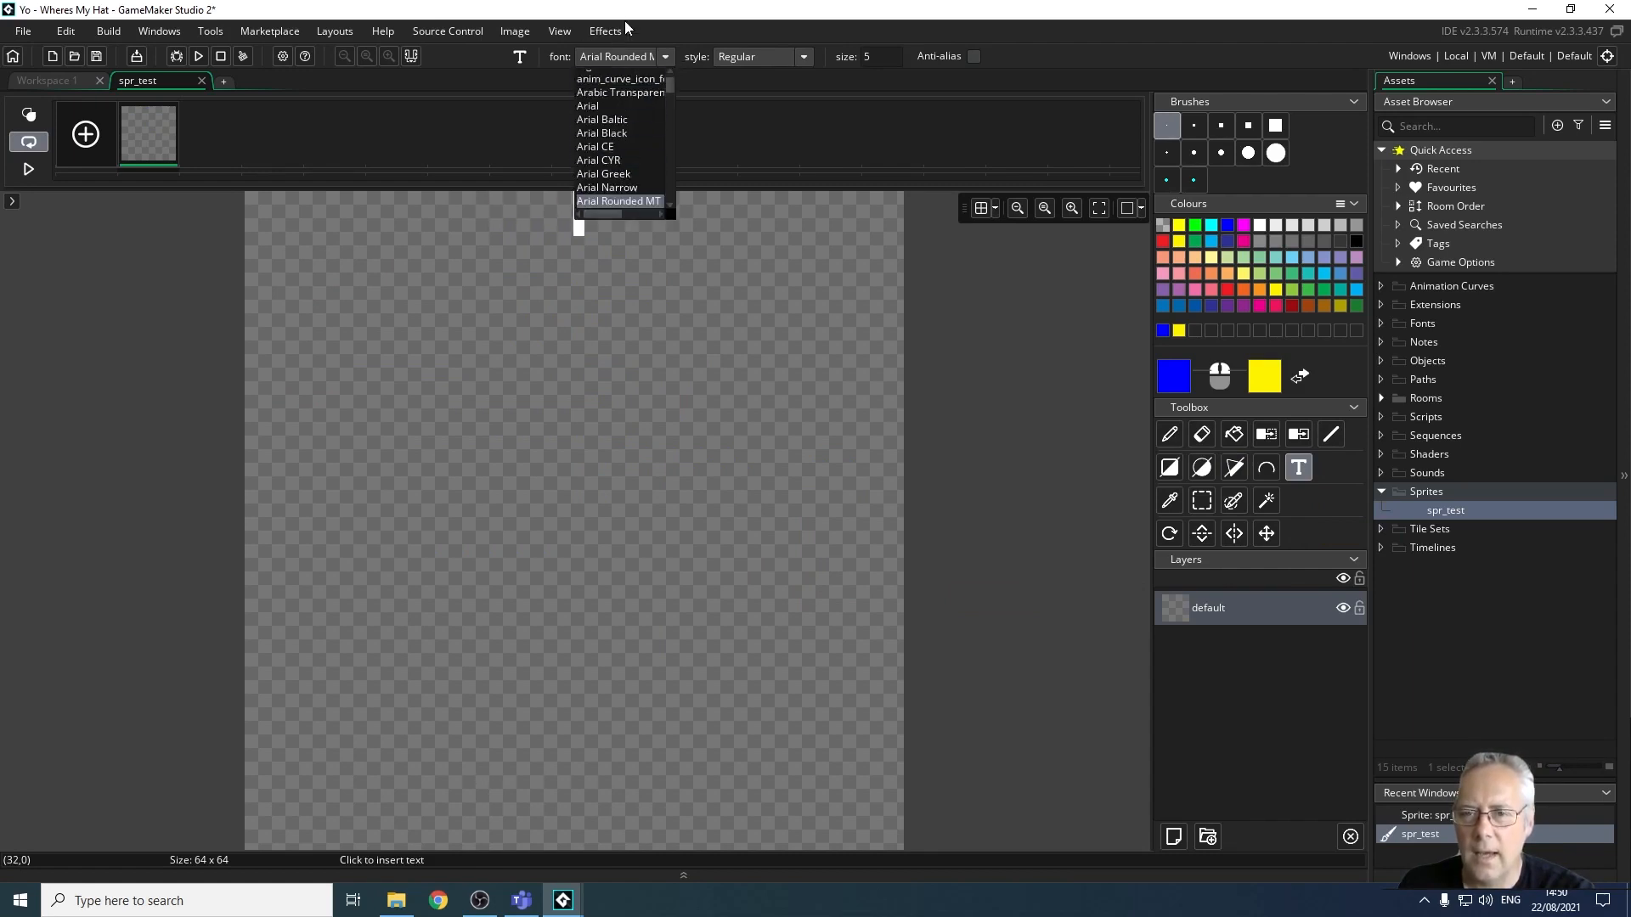
left_click_drag(674, 85, 679, 165)
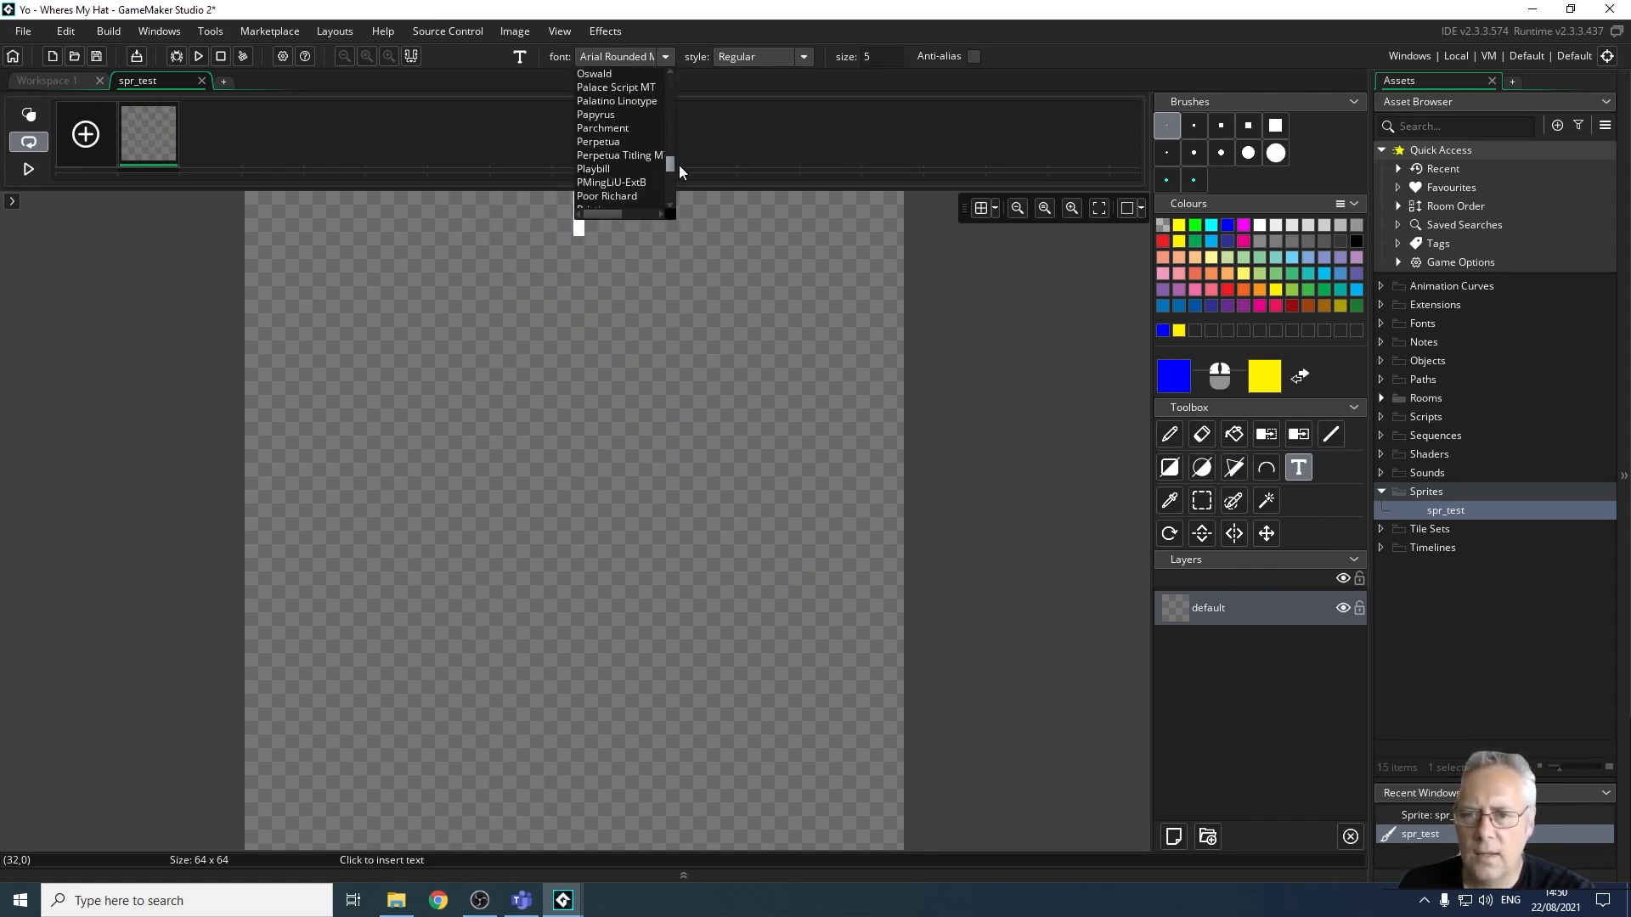
left_click(607, 117)
left_click(292, 338)
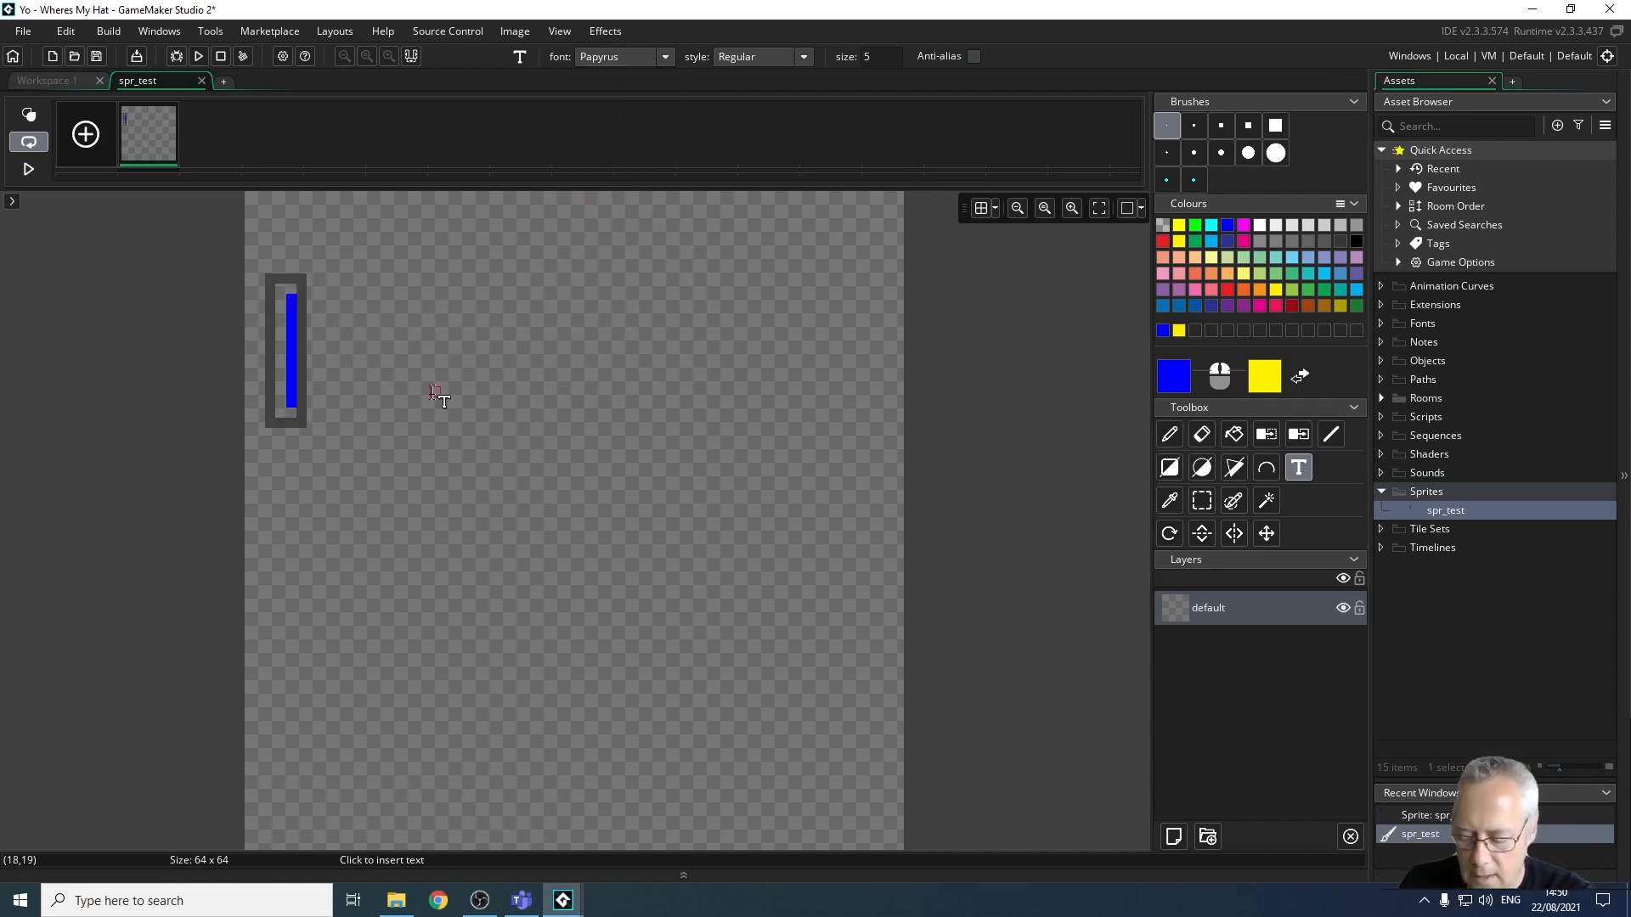
type("Test")
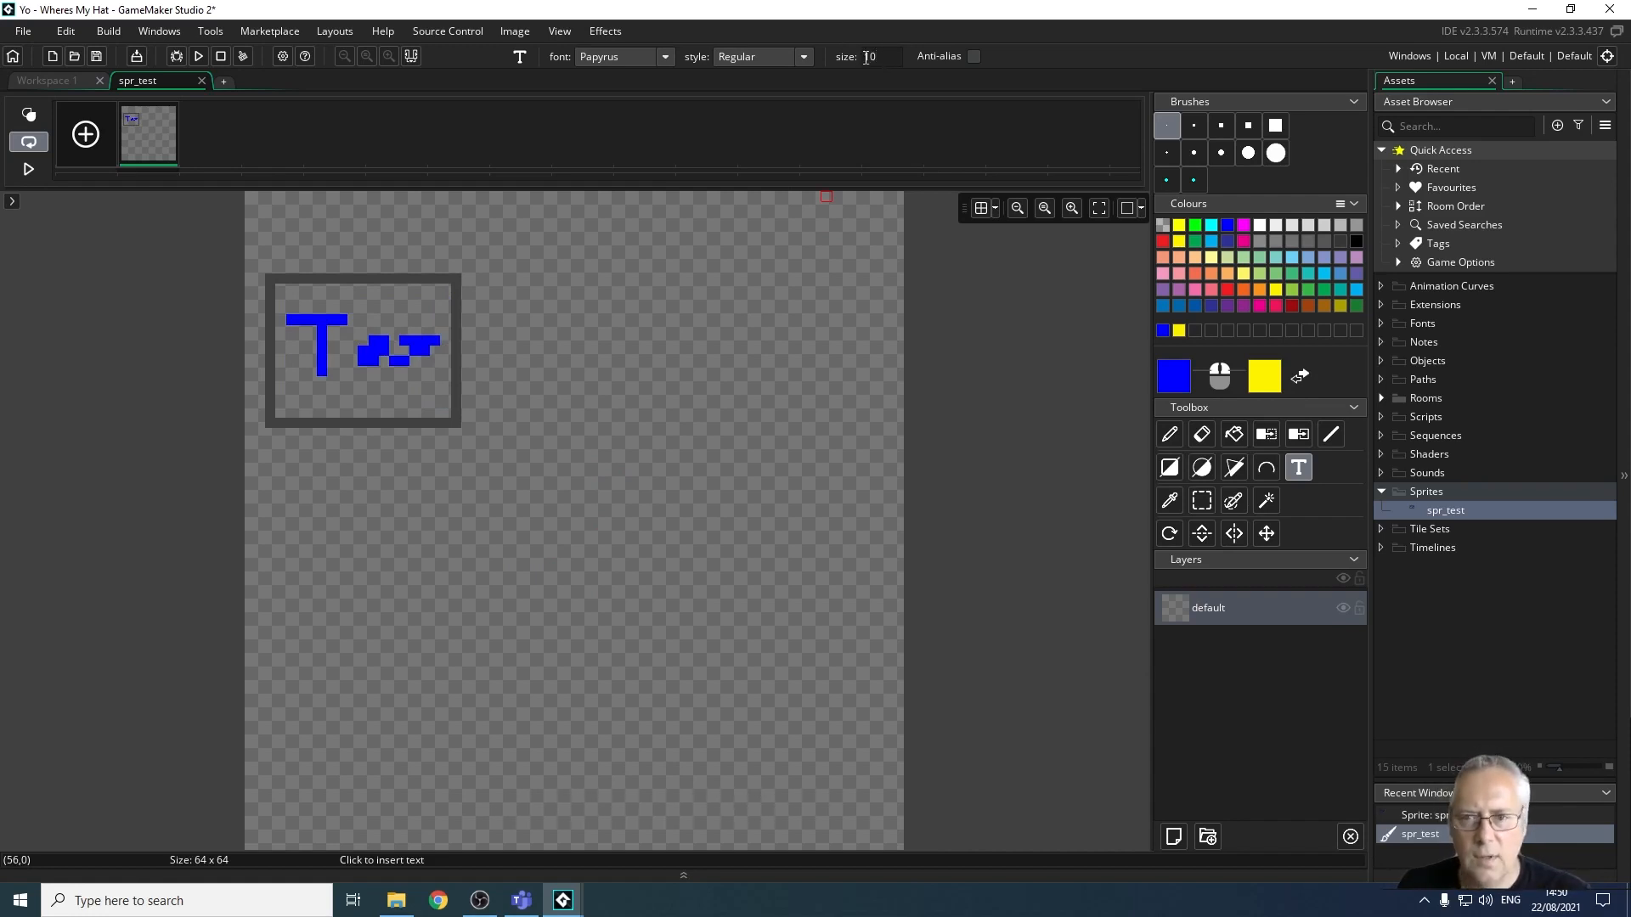
key("Return")
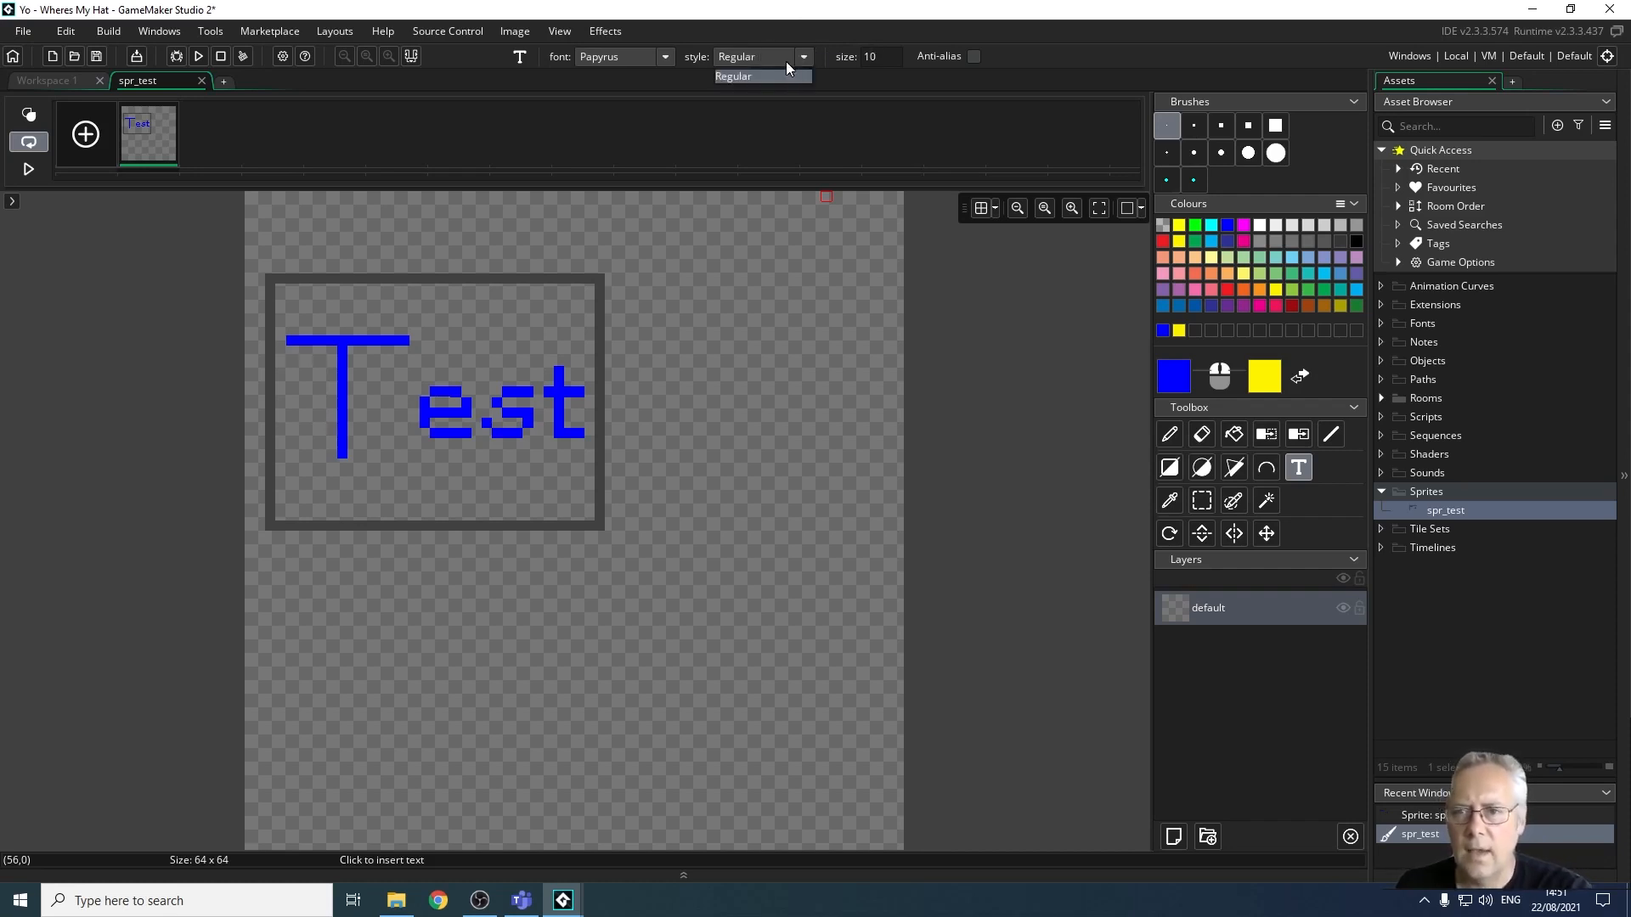
left_click(808, 58)
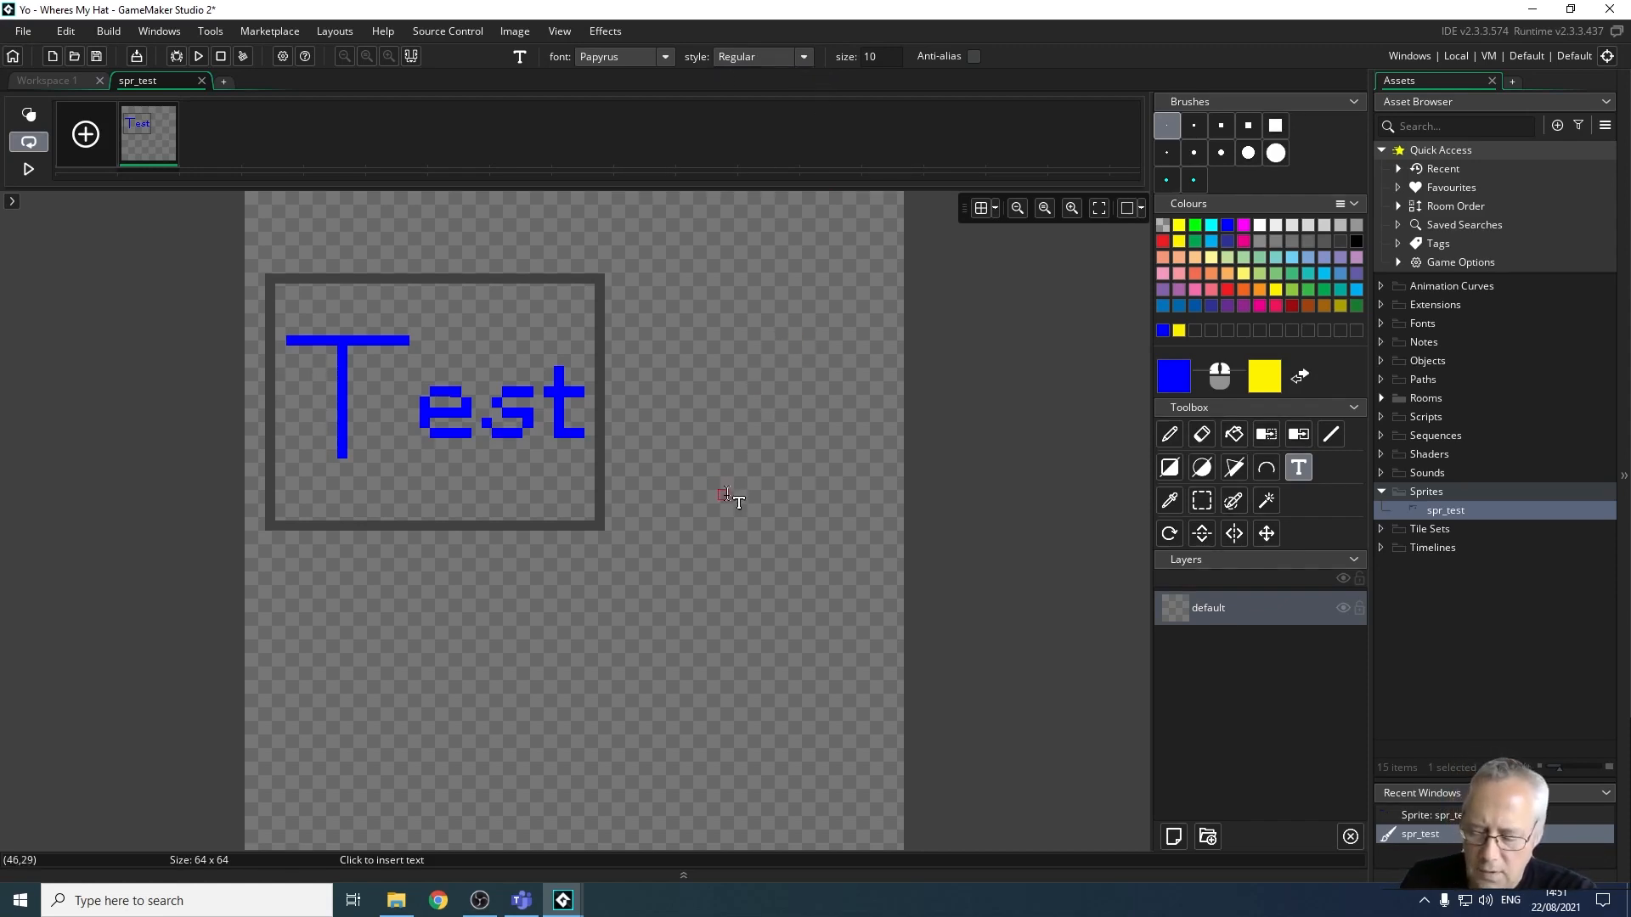
Undo back through the earlier canvas edits beneath the uncommitted text.
key("ctrl+z")
key("ctrl+z")
key("ctrl+z")
key("ctrl+z")
key("ctrl+z")
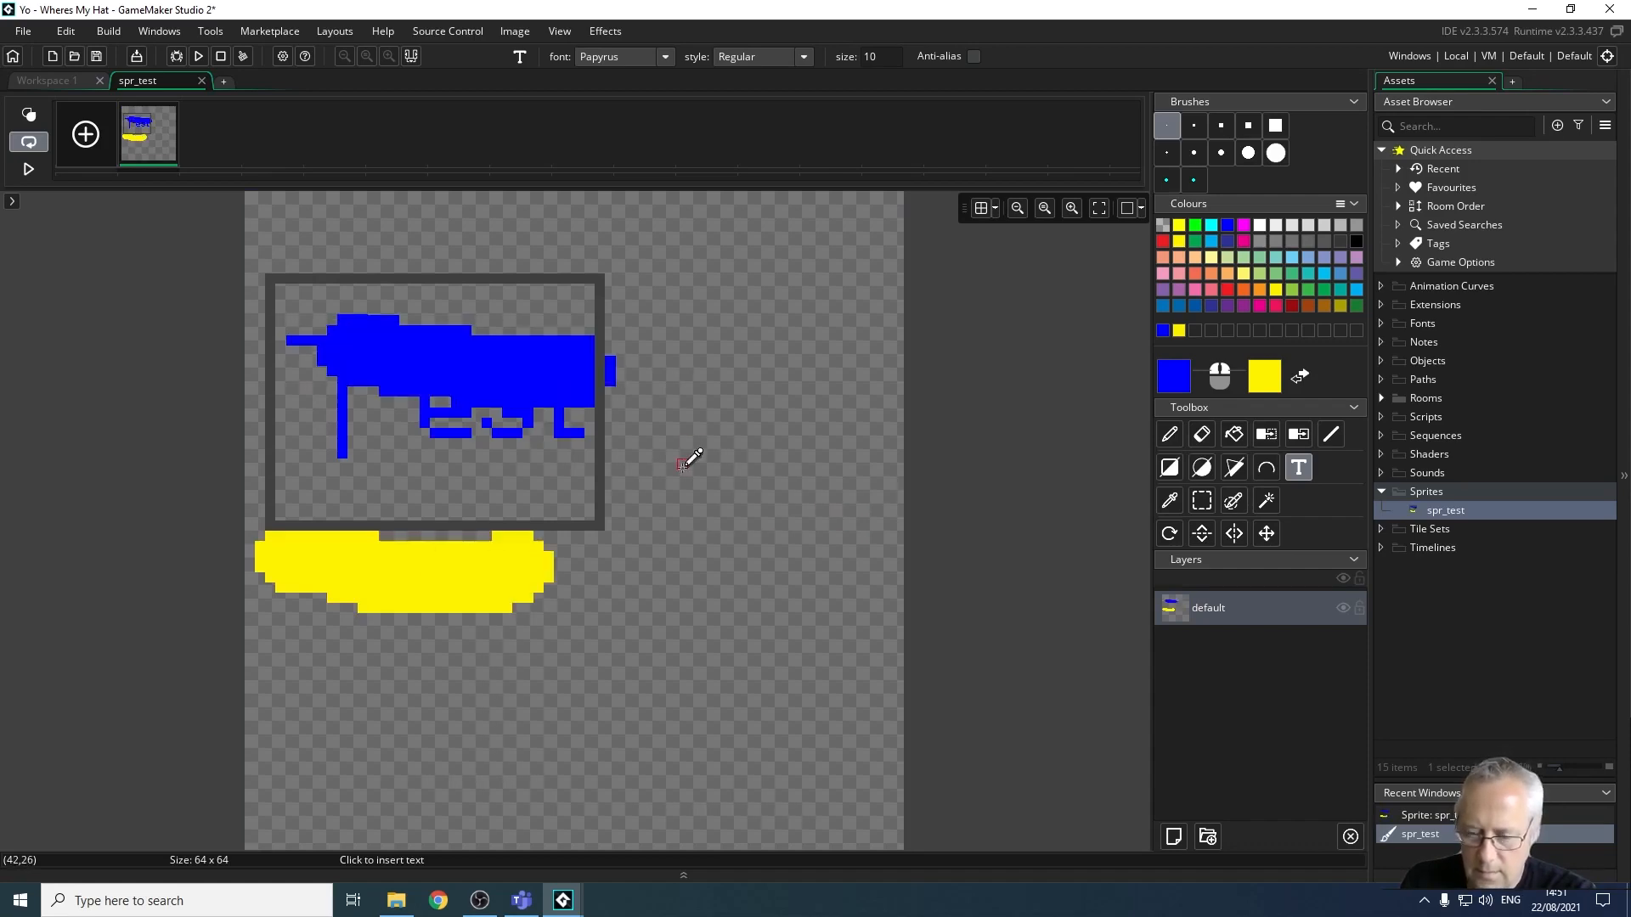
key("ctrl+z")
Commit the text, then select the drawn area with the rectangle selection and delete it to empty the canvas.
left_click(1202, 501)
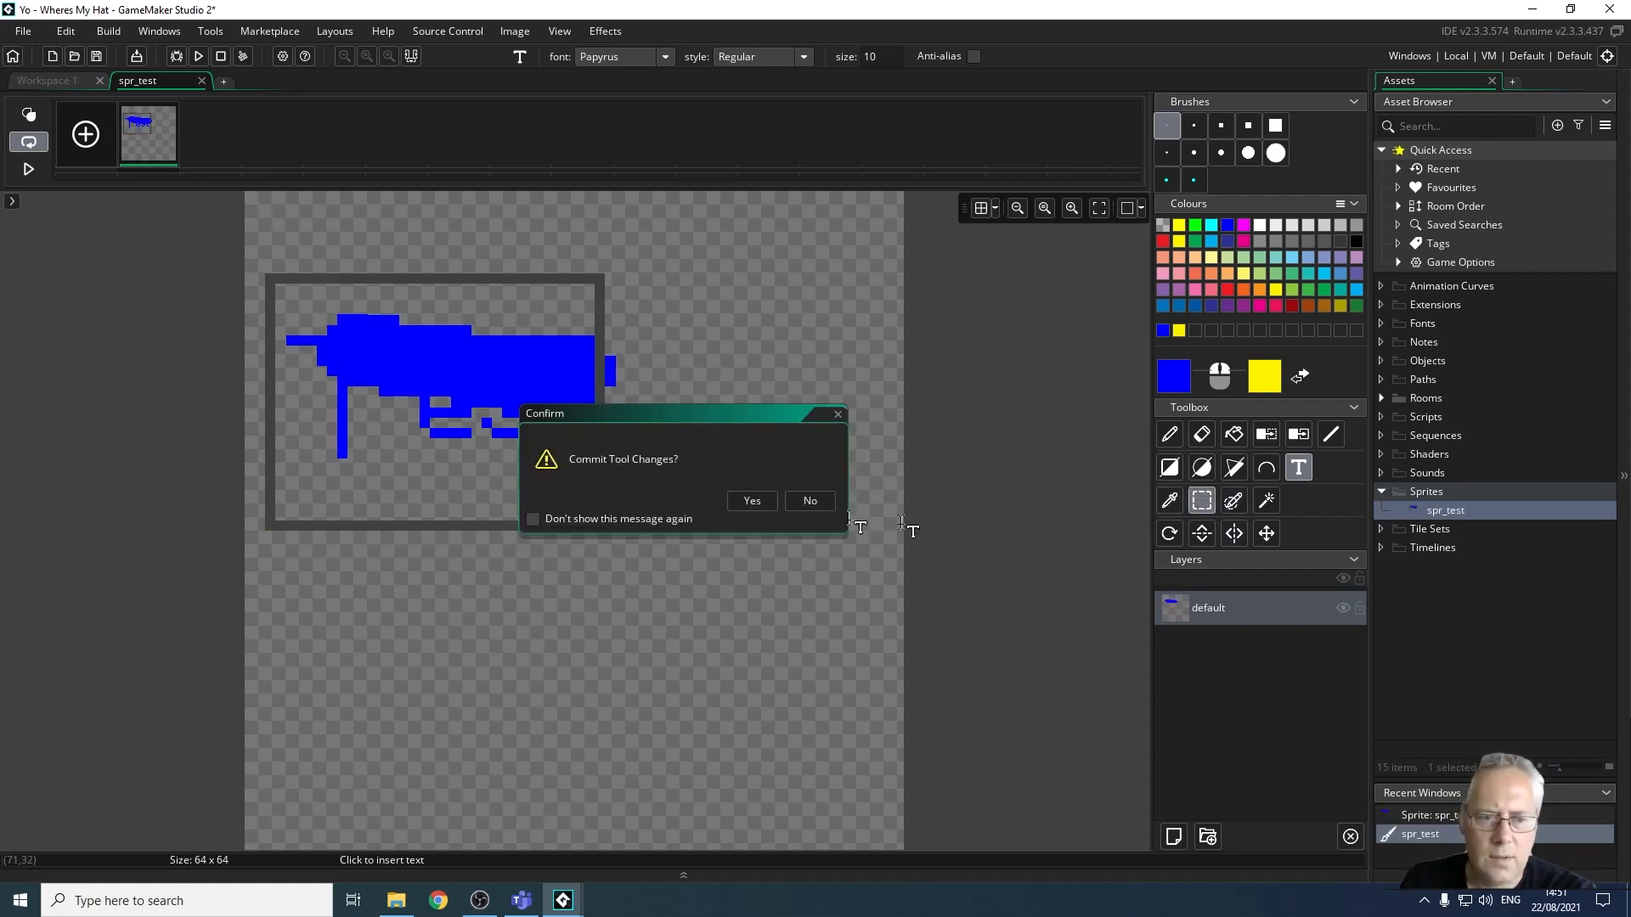
left_click(751, 501)
left_click_drag(709, 675, 255, 252)
key("Delete")
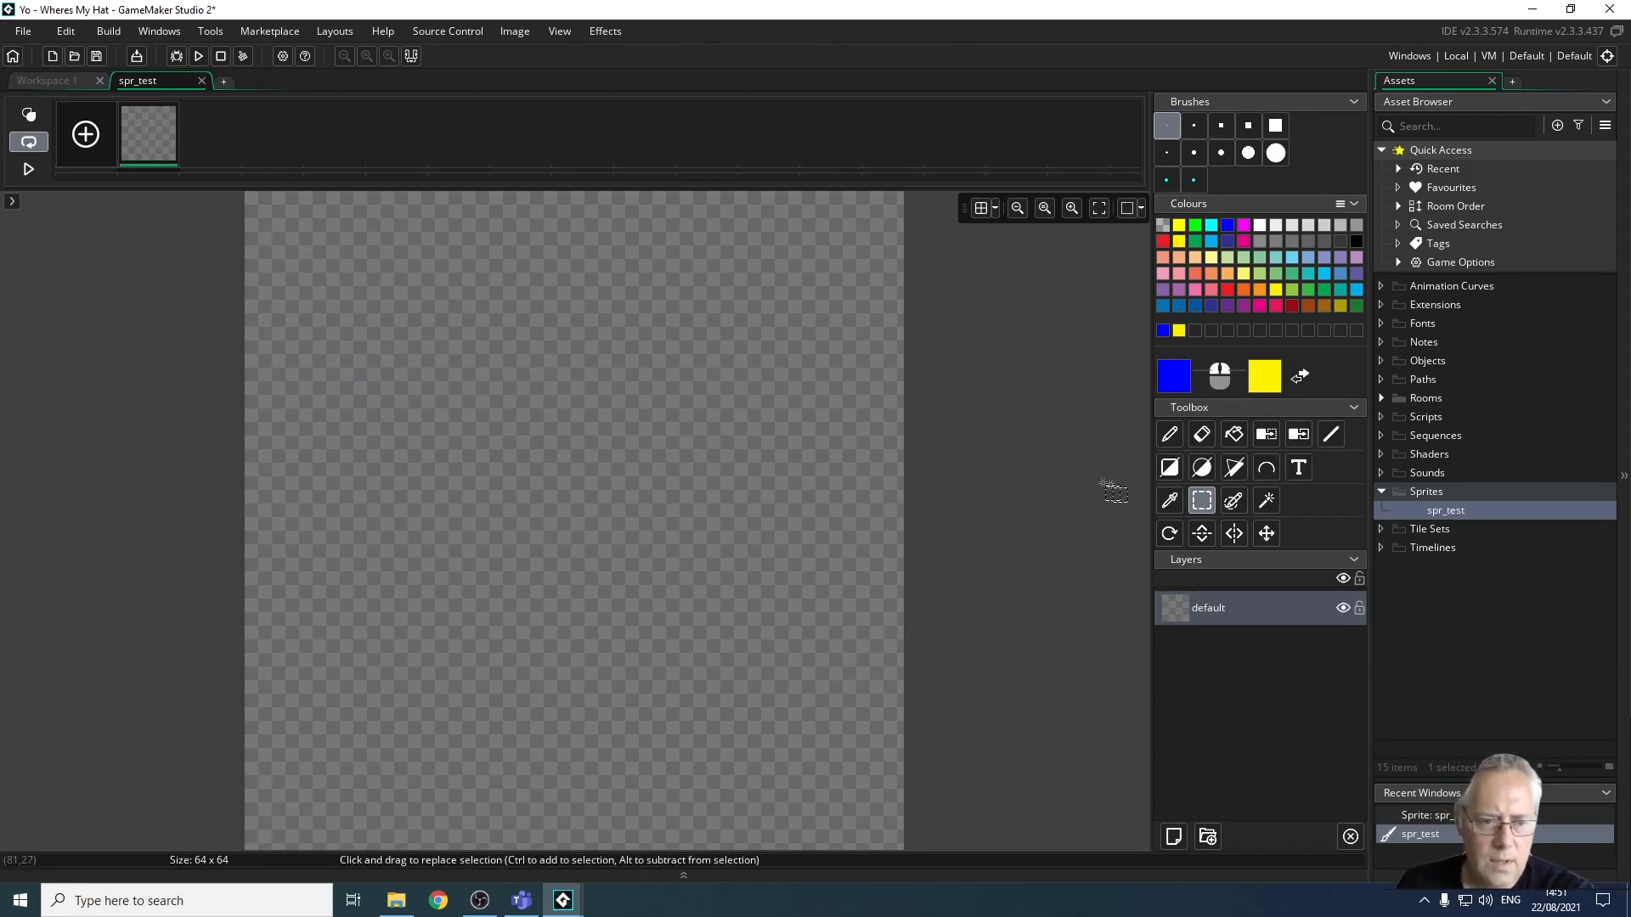
Sample the empty canvas with the colour picker and restore blue as the left mouse colour.
left_click(1169, 500)
left_click(775, 456)
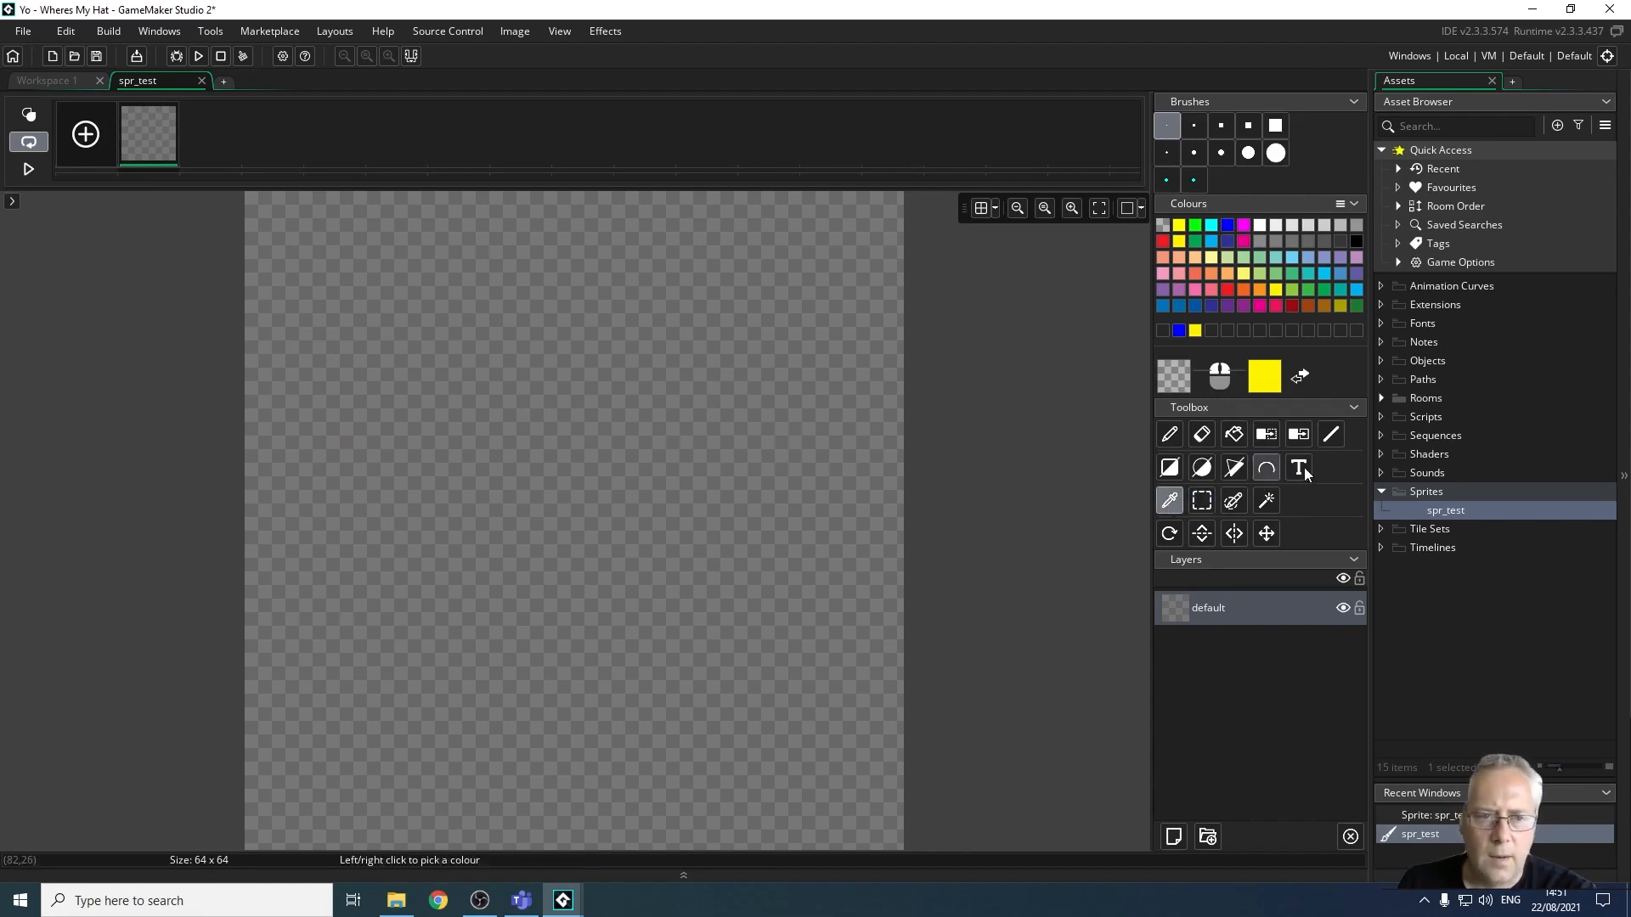
left_click(1227, 223)
left_click(434, 371)
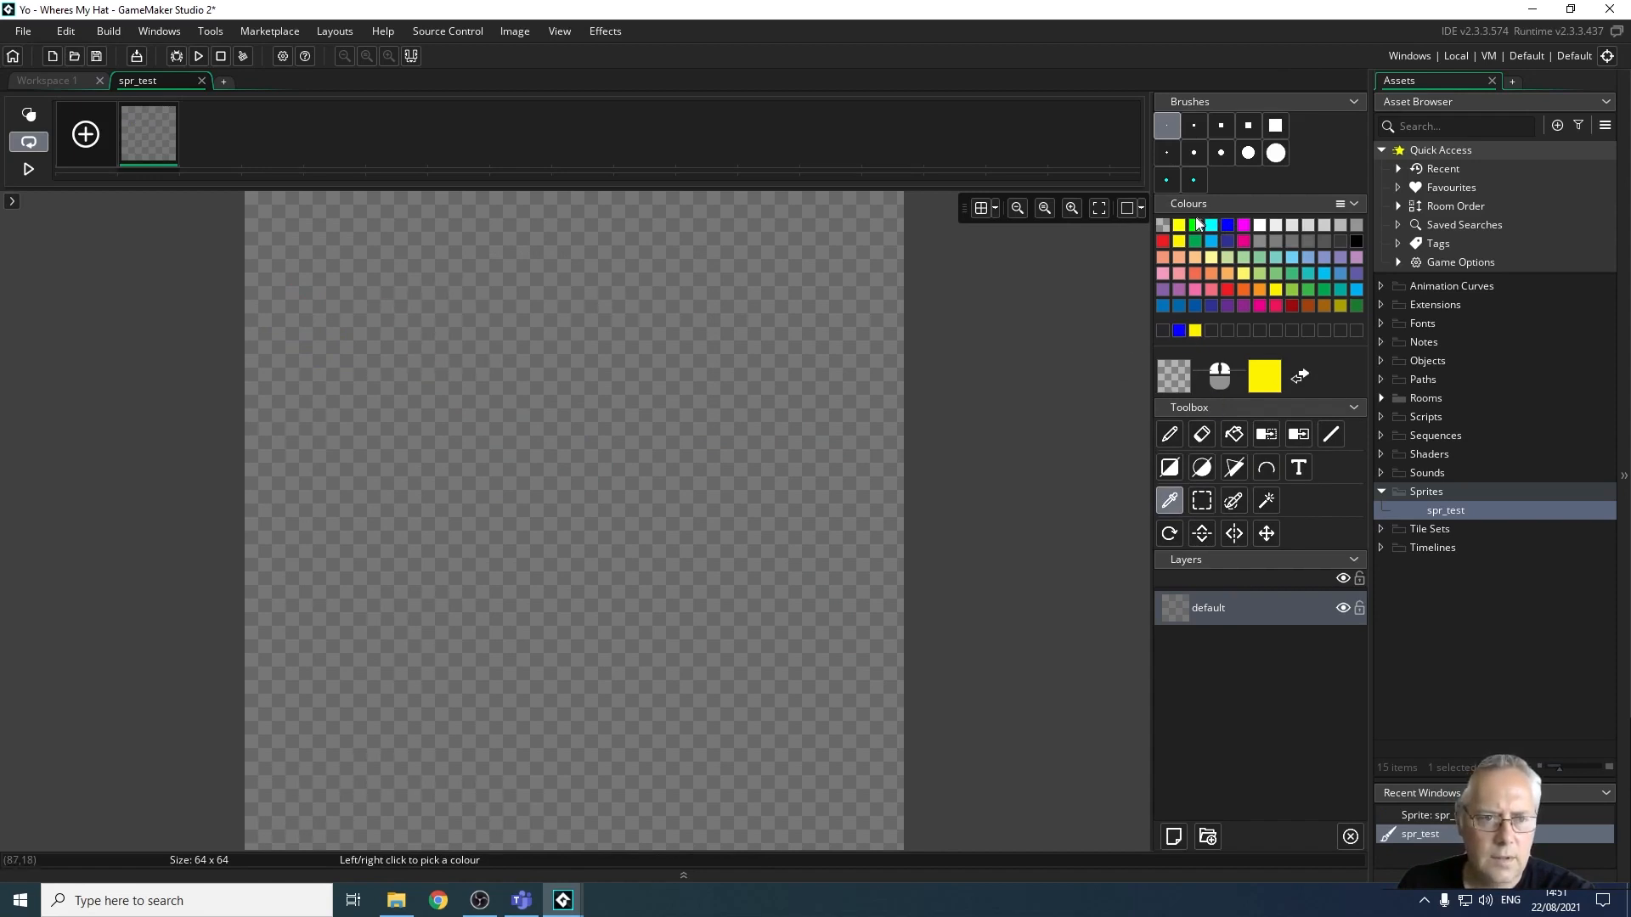
left_click(1227, 224)
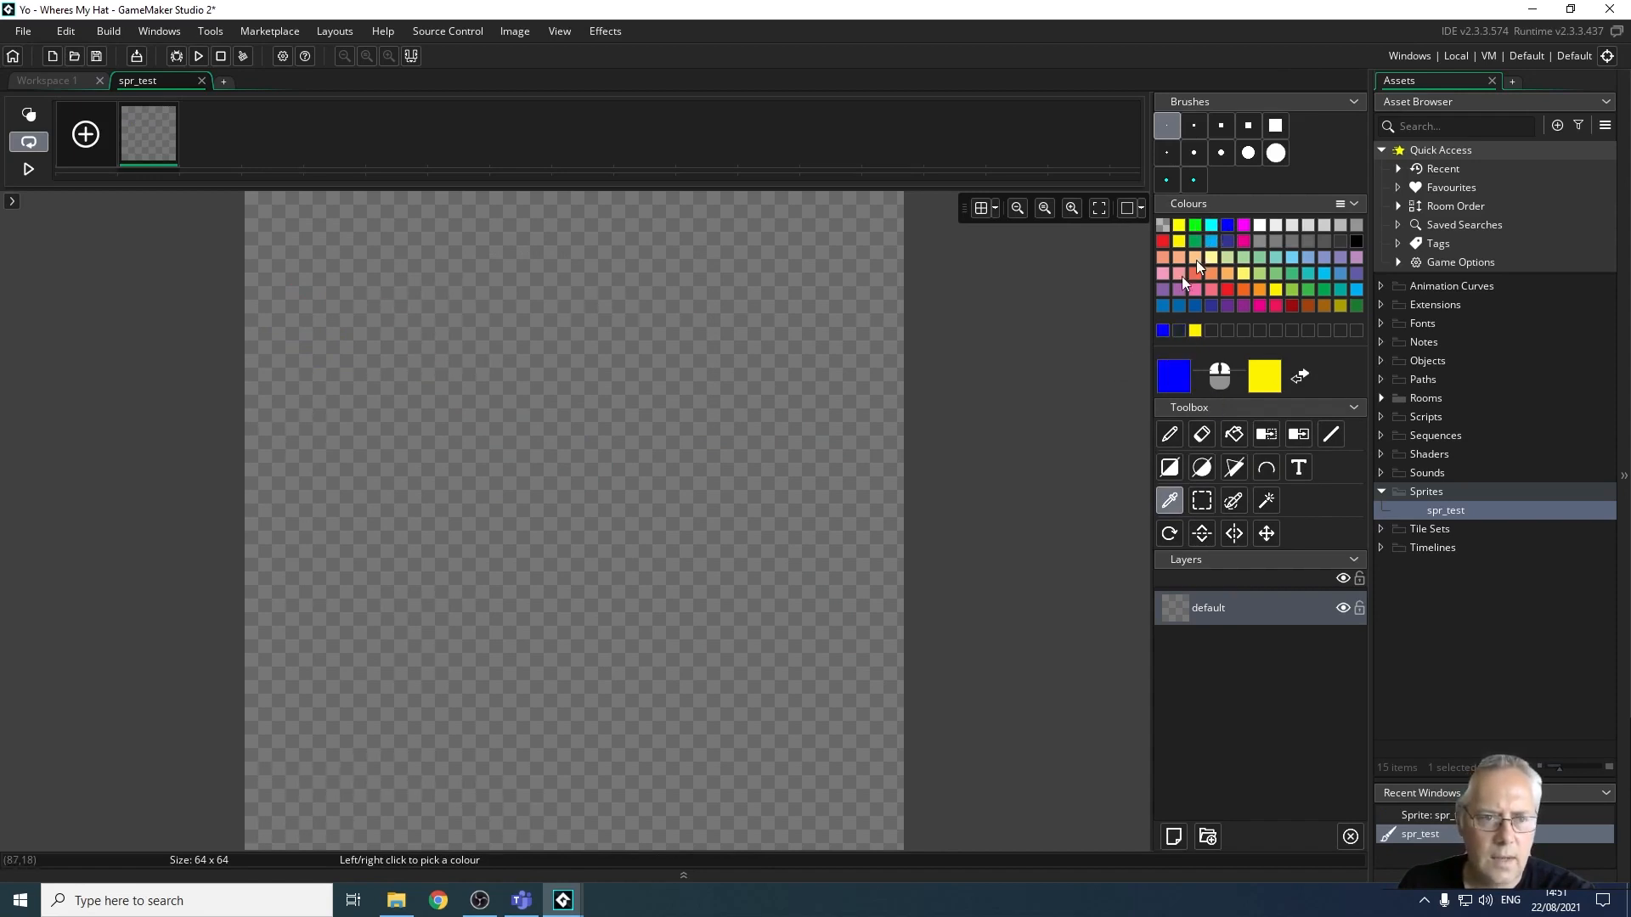
Draw a filled blue rectangle in the canvas's upper left and a smaller filled yellow square to its right.
left_click(1170, 434)
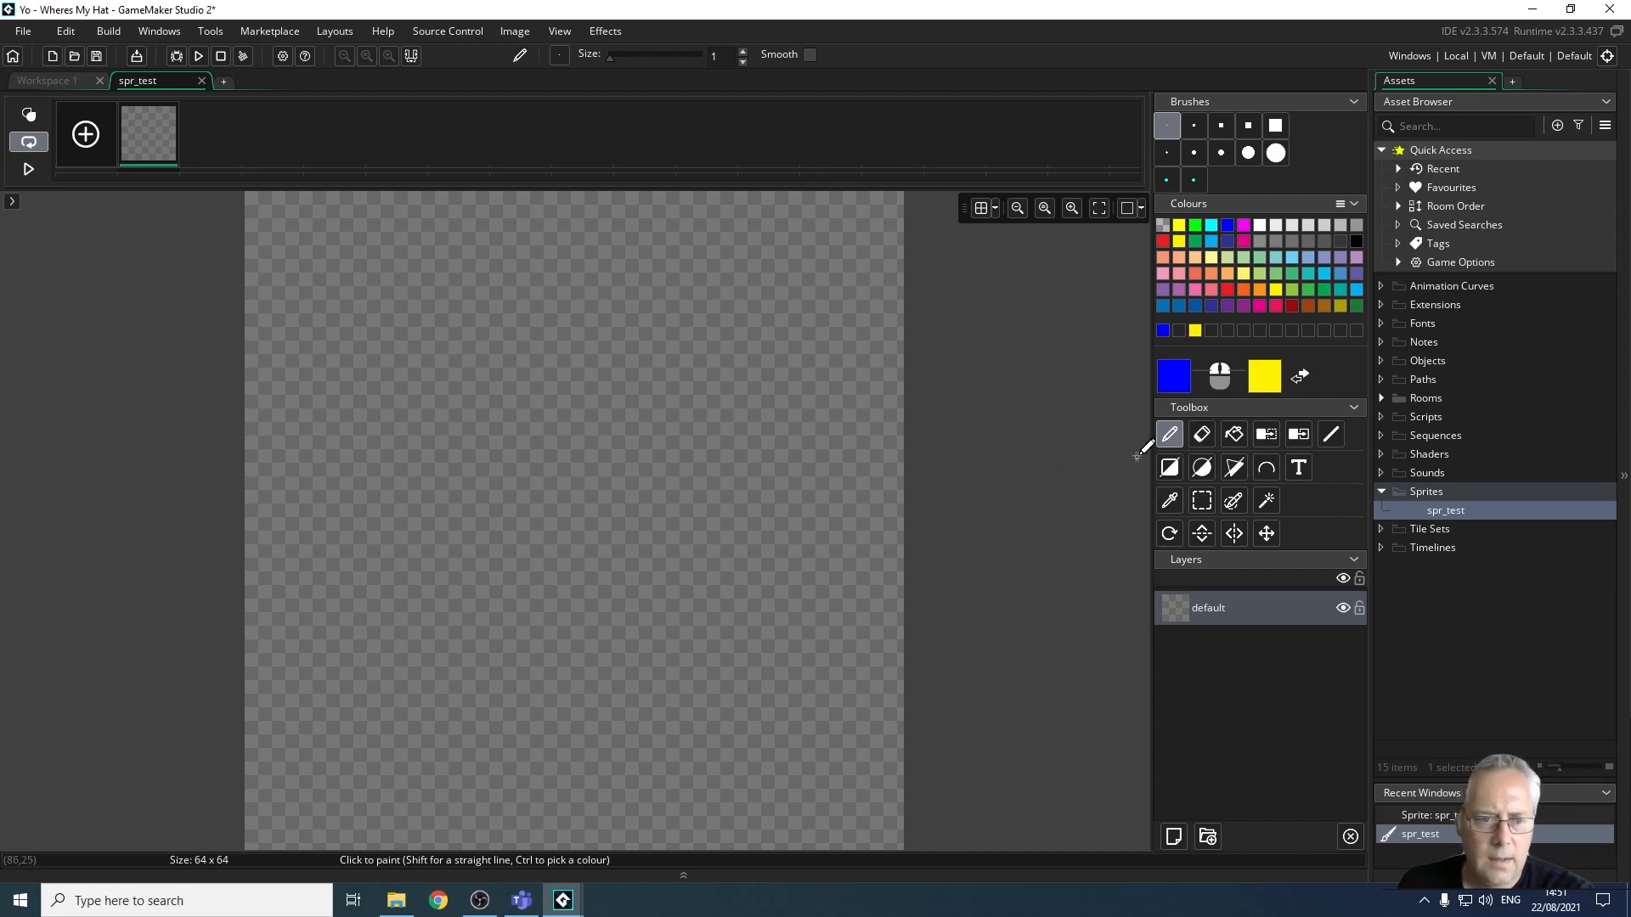
left_click(1170, 467)
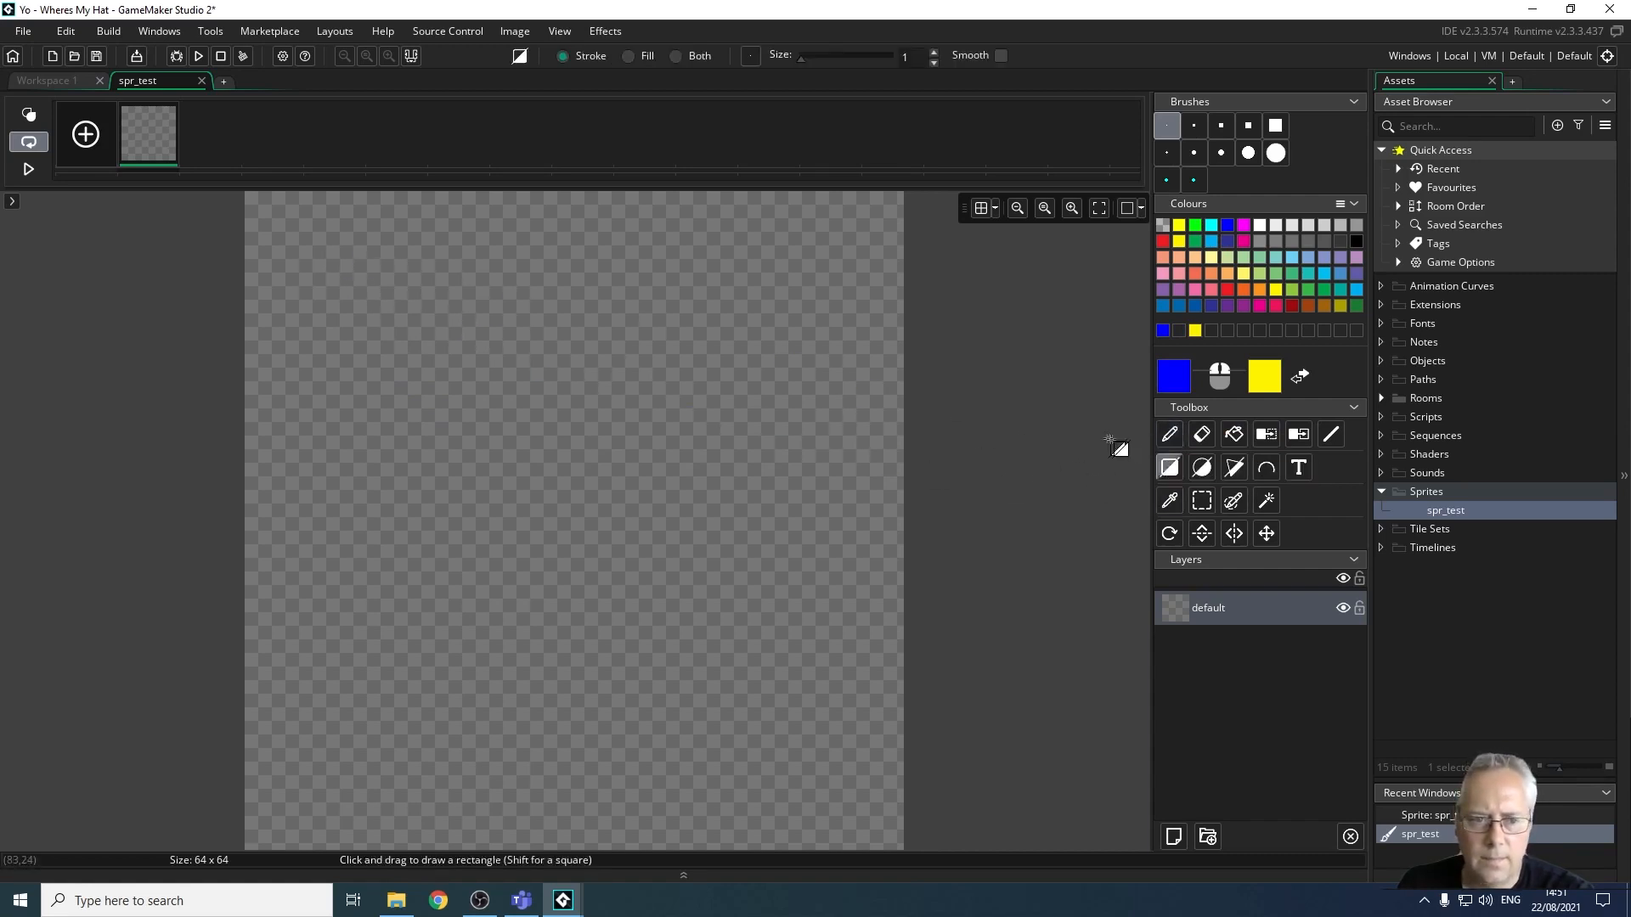
left_click(1170, 468)
left_click_drag(352, 227, 571, 372)
right_click_drag(677, 355, 770, 449)
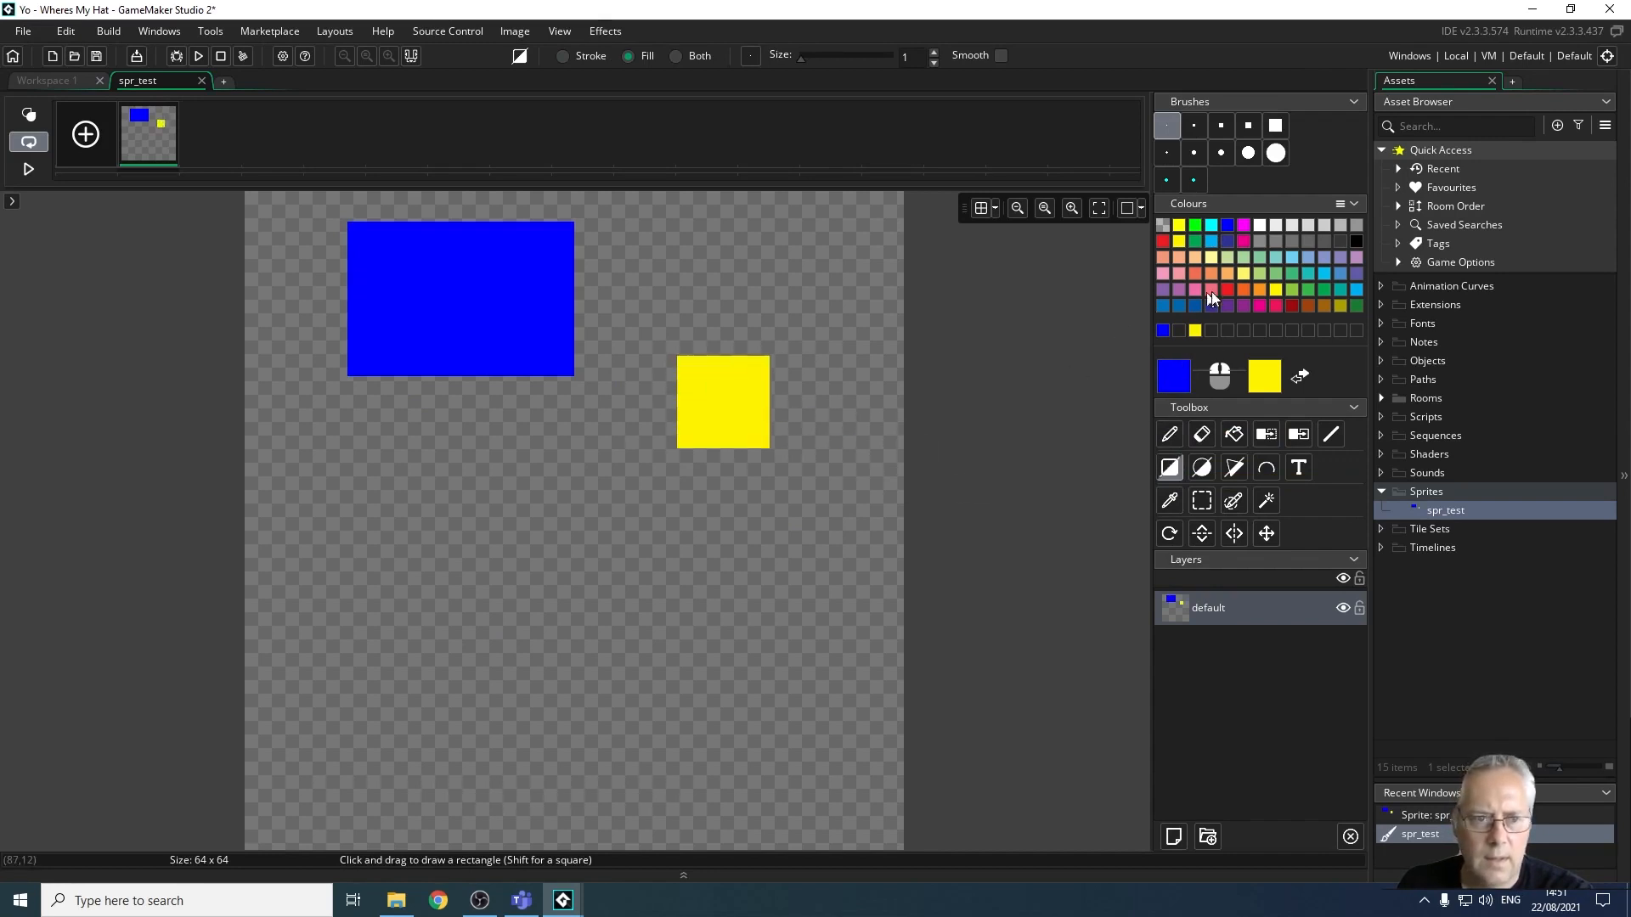
Draw a filled dark grey rectangle at the lower left and a filled light blue one at the lower right of the canvas.
left_click(1314, 263)
right_click(1311, 243)
right_click_drag(347, 530, 481, 643)
left_click_drag(758, 768, 647, 686)
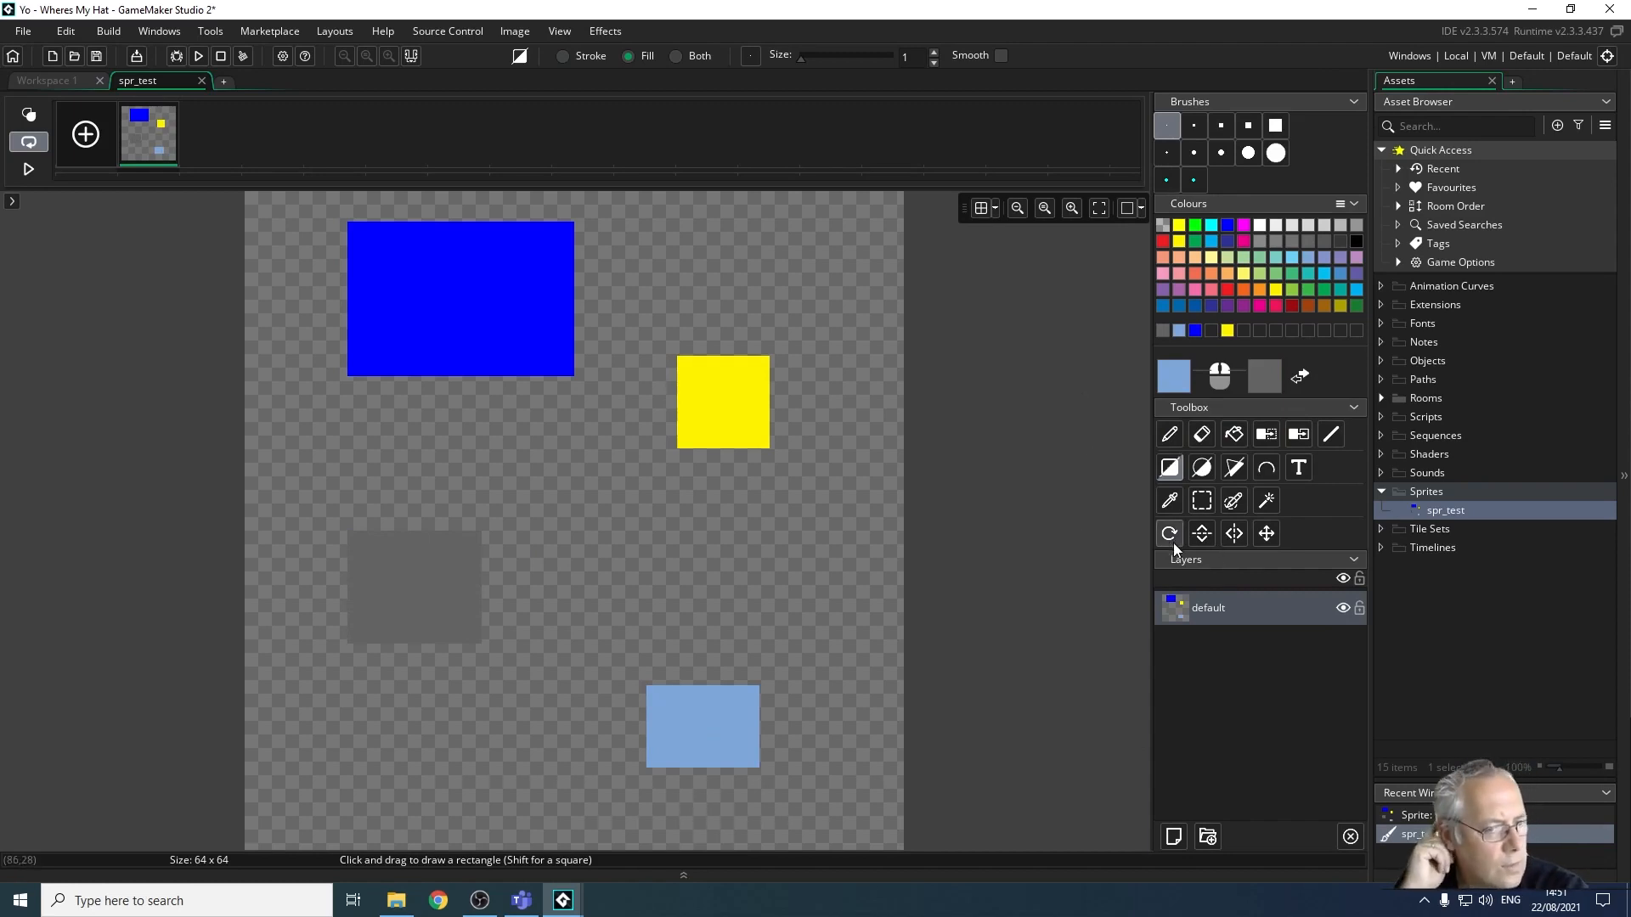
Sample the yellow square's colour as the left mouse colour, then select the square with a rectangular selection and move it slightly up and right.
left_click(1172, 501)
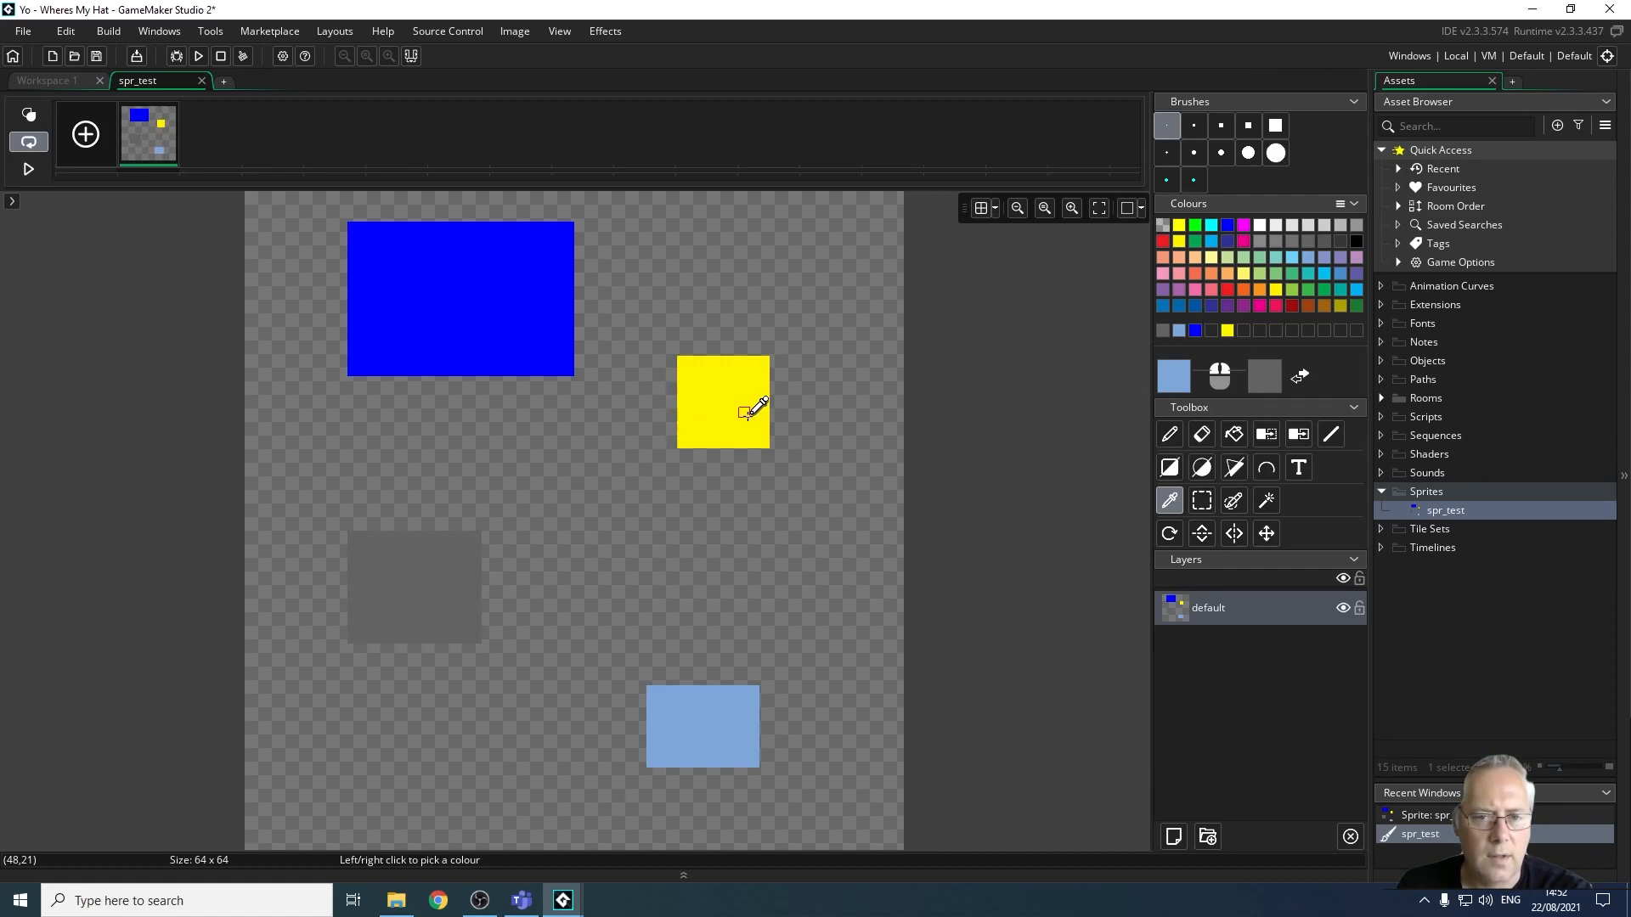
left_click(731, 392)
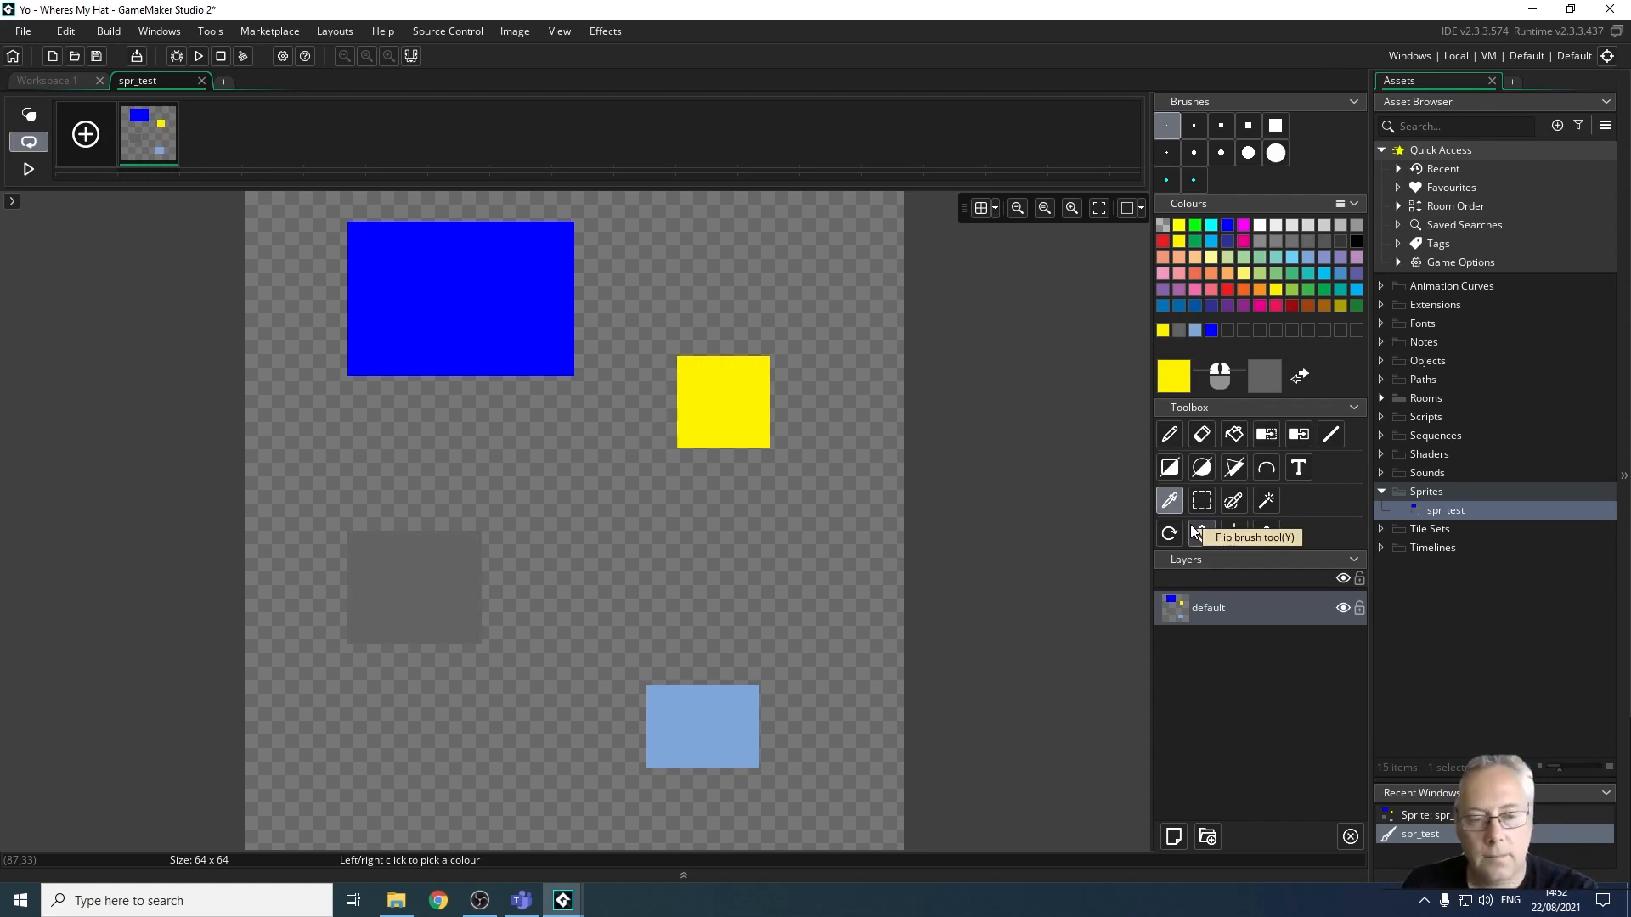
left_click(1202, 500)
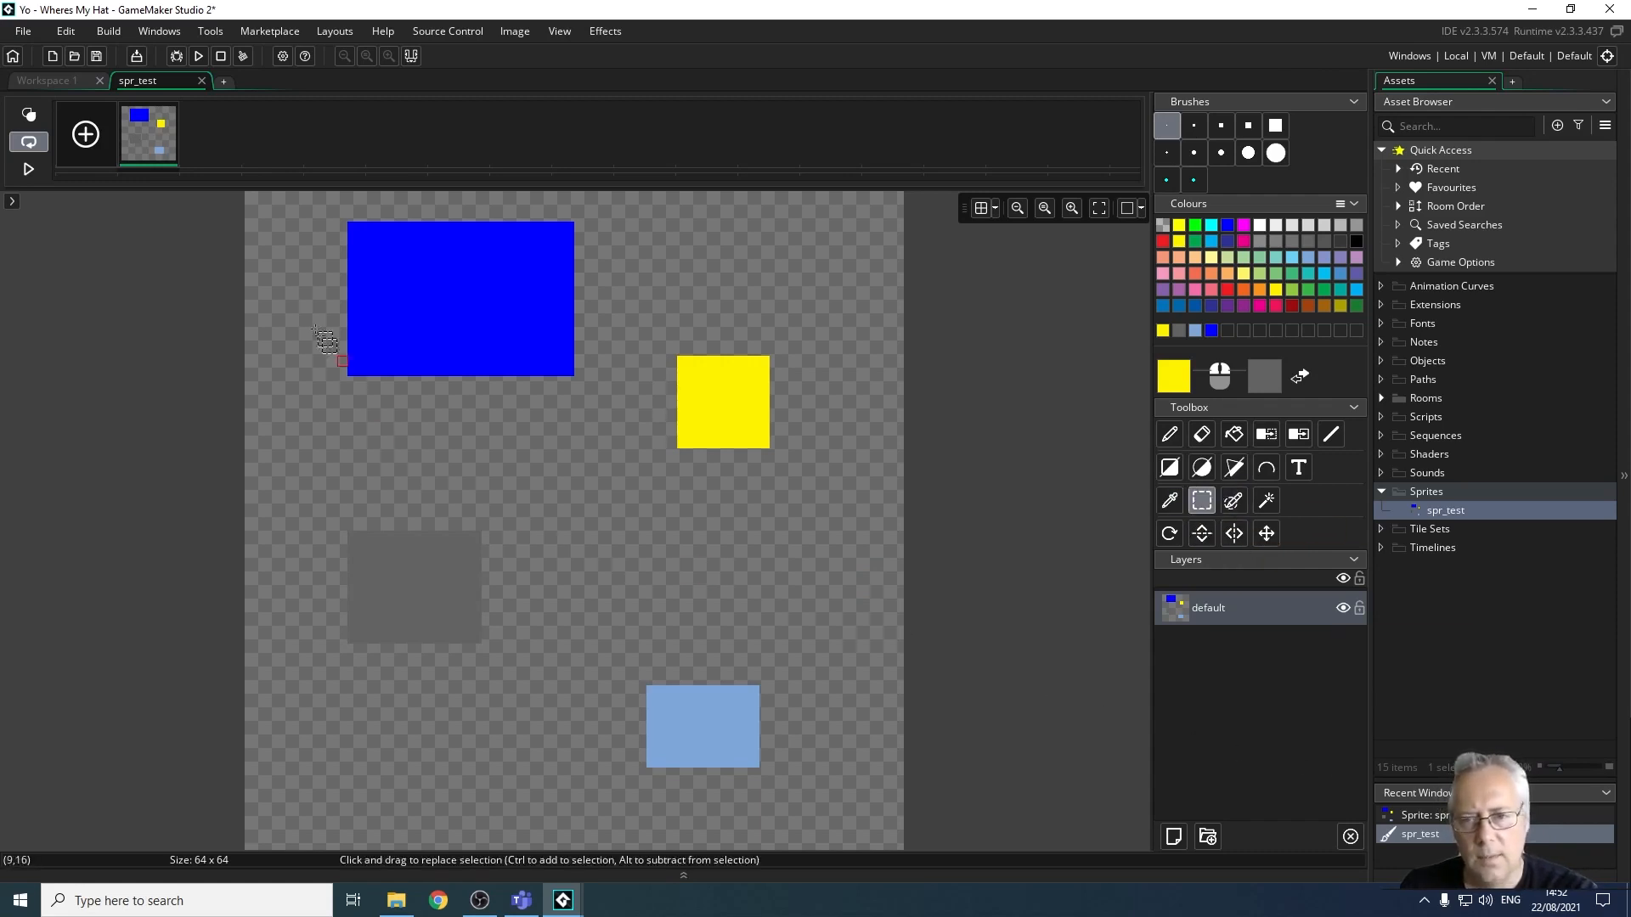
left_click_drag(631, 316, 830, 520)
mouse_move(772, 373)
left_mouse_down()
mouse_move(794, 415)
mouse_move(853, 279)
mouse_move(793, 306)
mouse_move(754, 356)
left_mouse_up()
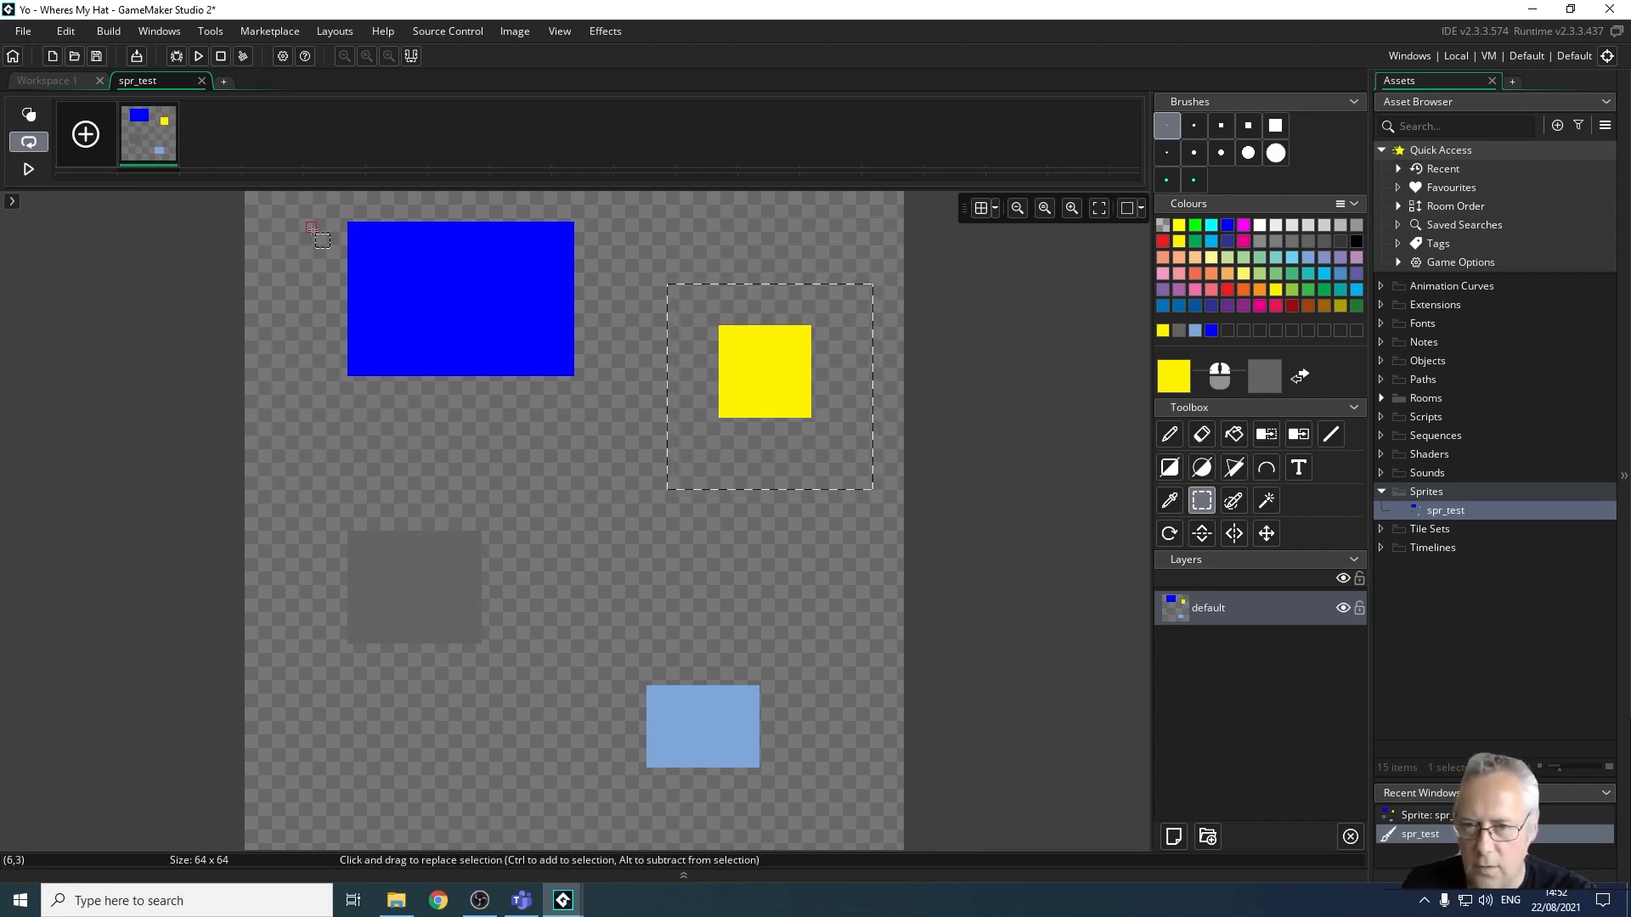
Add the blue rectangle to the selection, move both shapes together slightly down and left, and deselect them.
left_click_drag(316, 212, 620, 414)
left_click_drag(518, 313, 497, 354)
left_click(561, 605)
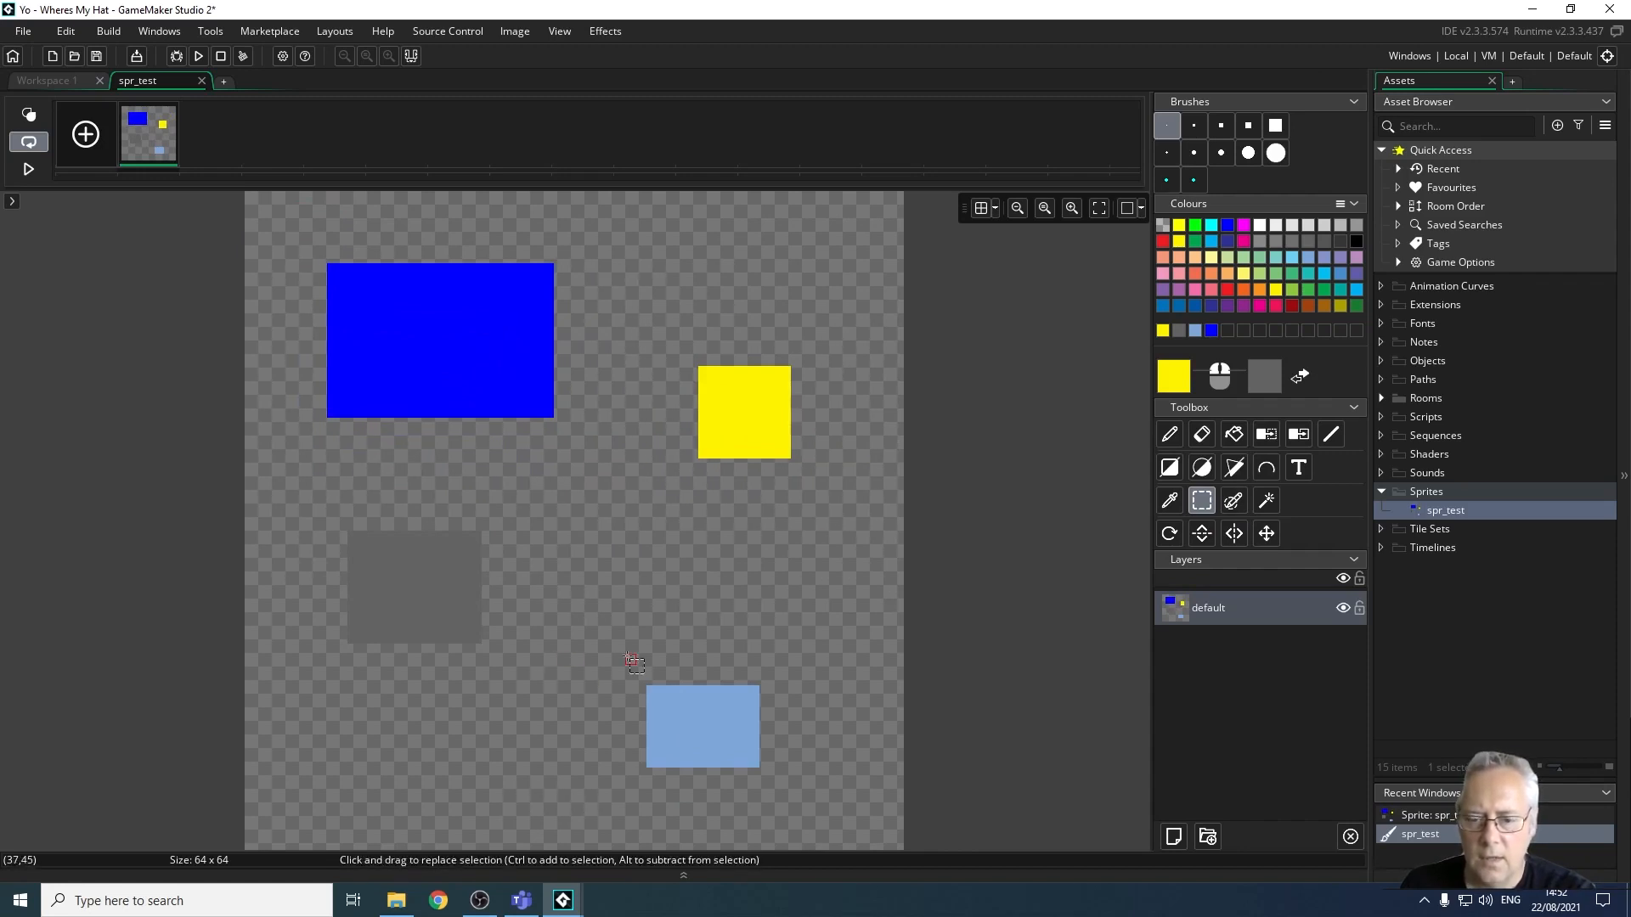
Brush-select an irregular patch at the blue rectangle's upper-right corner, move it to the right, and undo the move.
left_click(1235, 501)
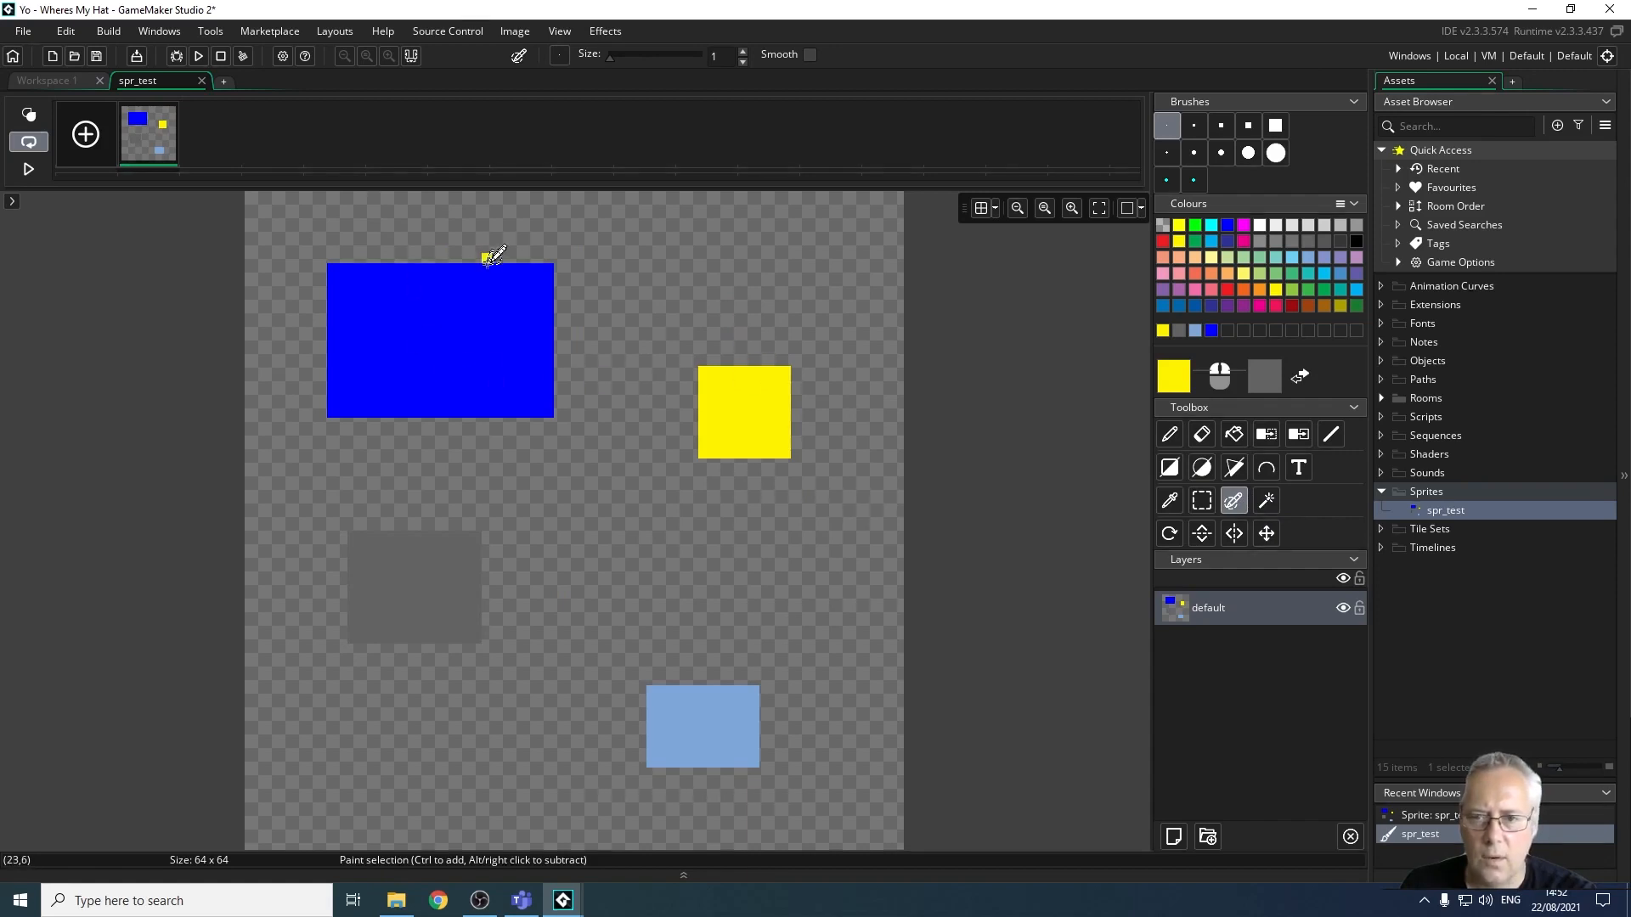
mouse_move(487, 267)
left_mouse_down()
mouse_move(531, 346)
mouse_move(539, 313)
mouse_move(575, 317)
mouse_move(499, 290)
mouse_move(480, 325)
mouse_move(557, 272)
mouse_move(633, 284)
mouse_move(696, 269)
left_mouse_up()
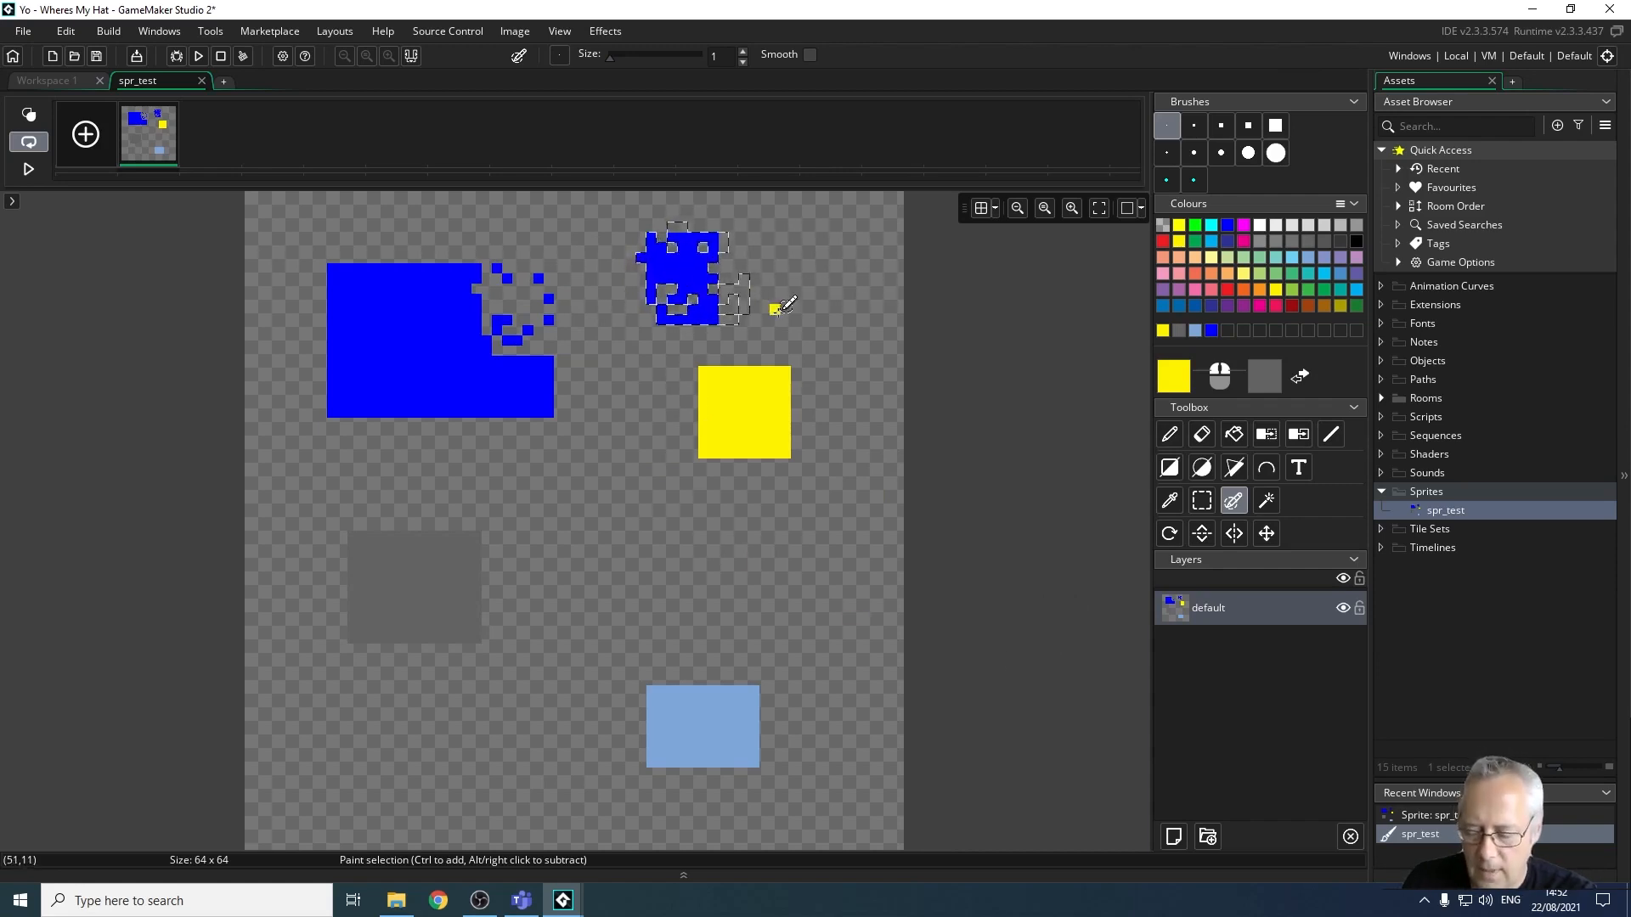
key("ctrl+z")
Brush-select a small spot on the empty canvas and a curved line inside the blue rectangle, and undo the curved selection.
left_click(643, 537)
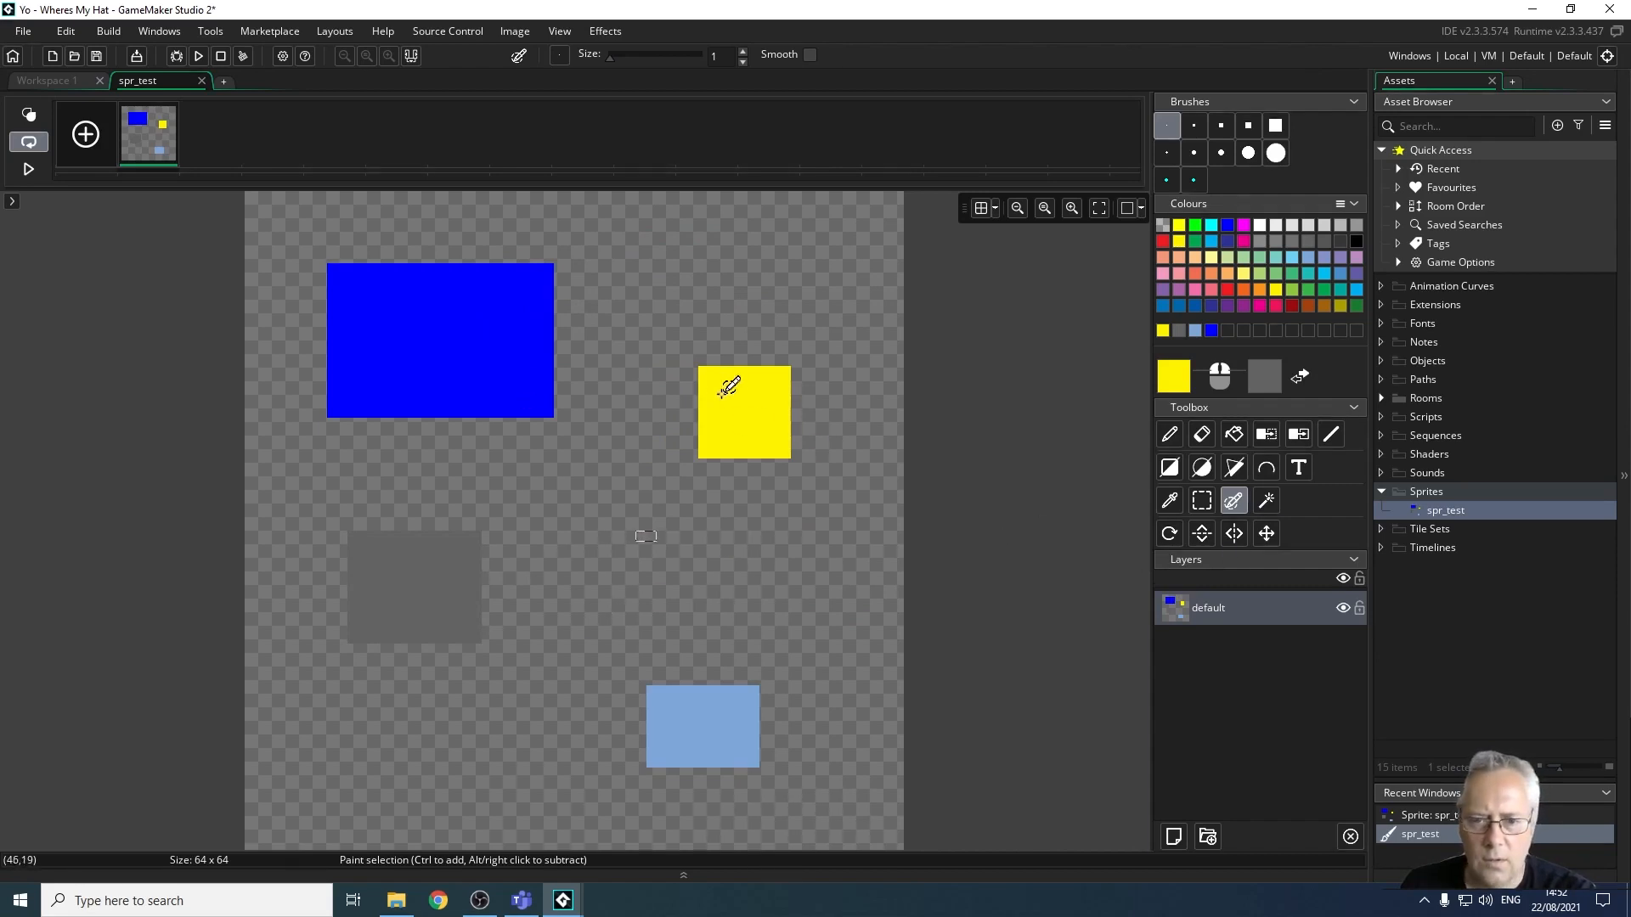
left_click_drag(392, 316, 424, 384)
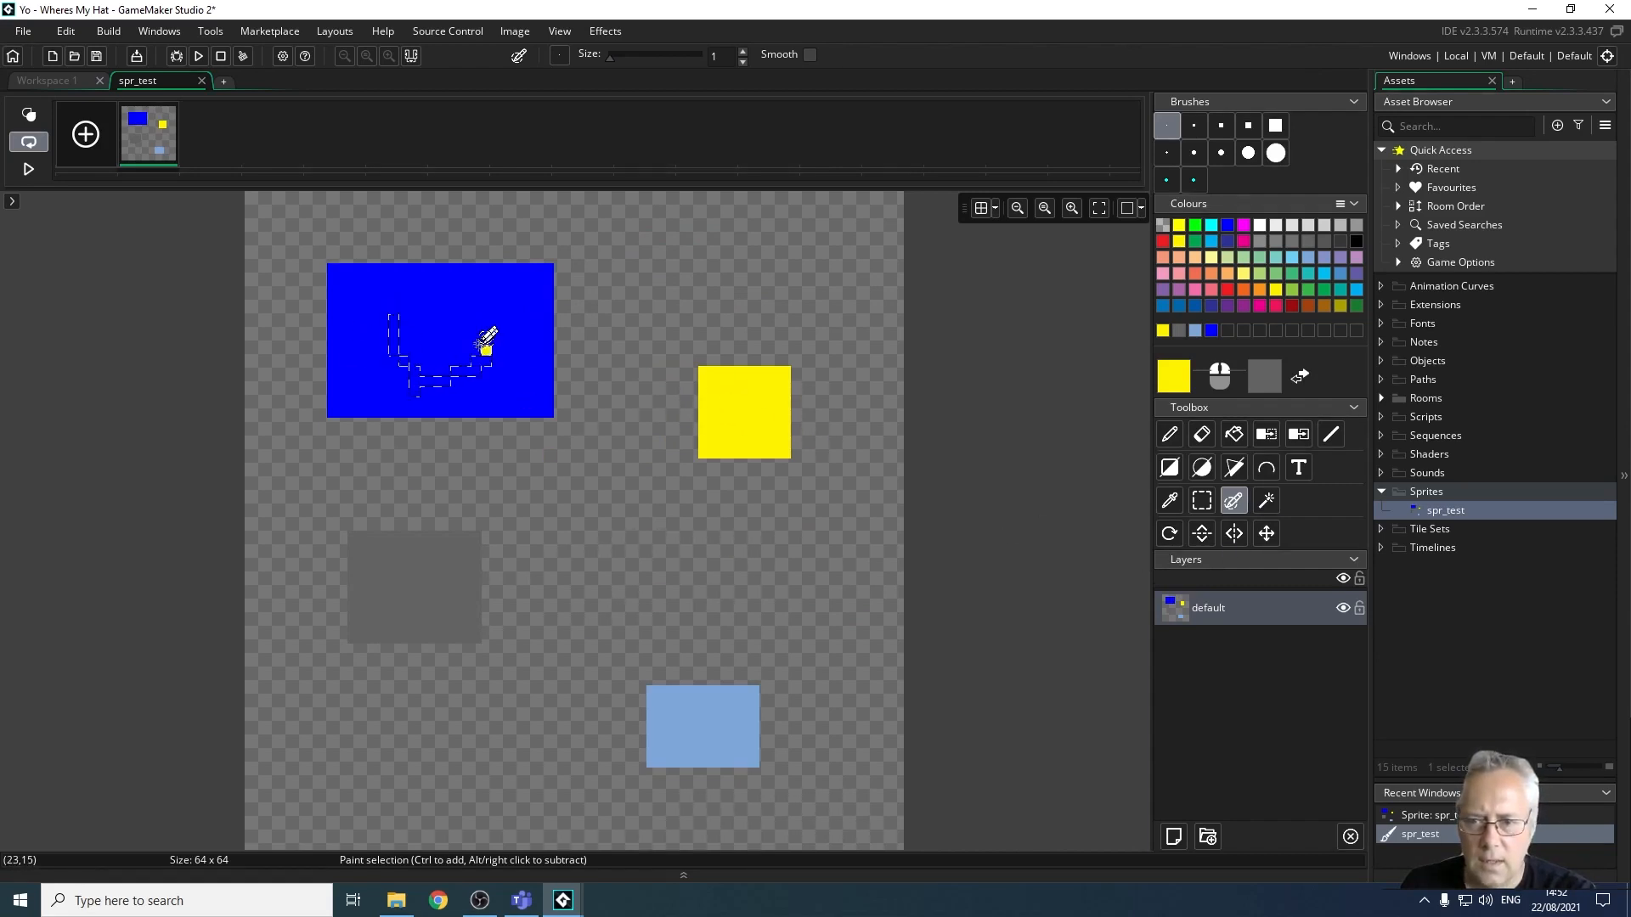
key("ctrl+z")
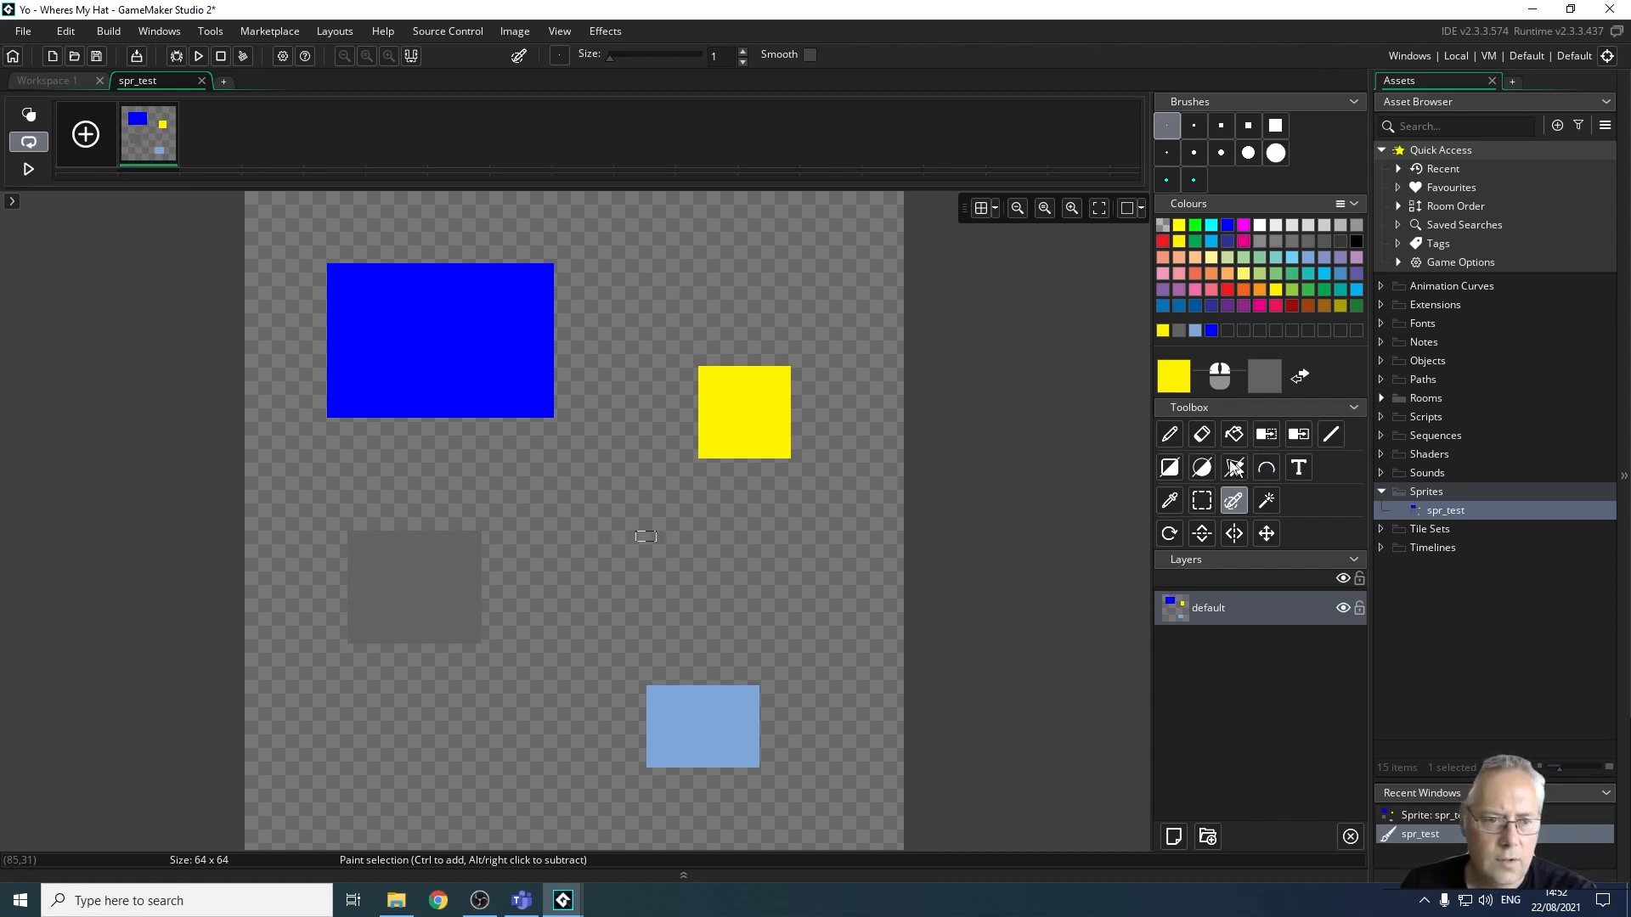
Draw a filled yellow ellipse in the middle of the blue rectangle with the Ellipse tool.
left_click(1202, 467)
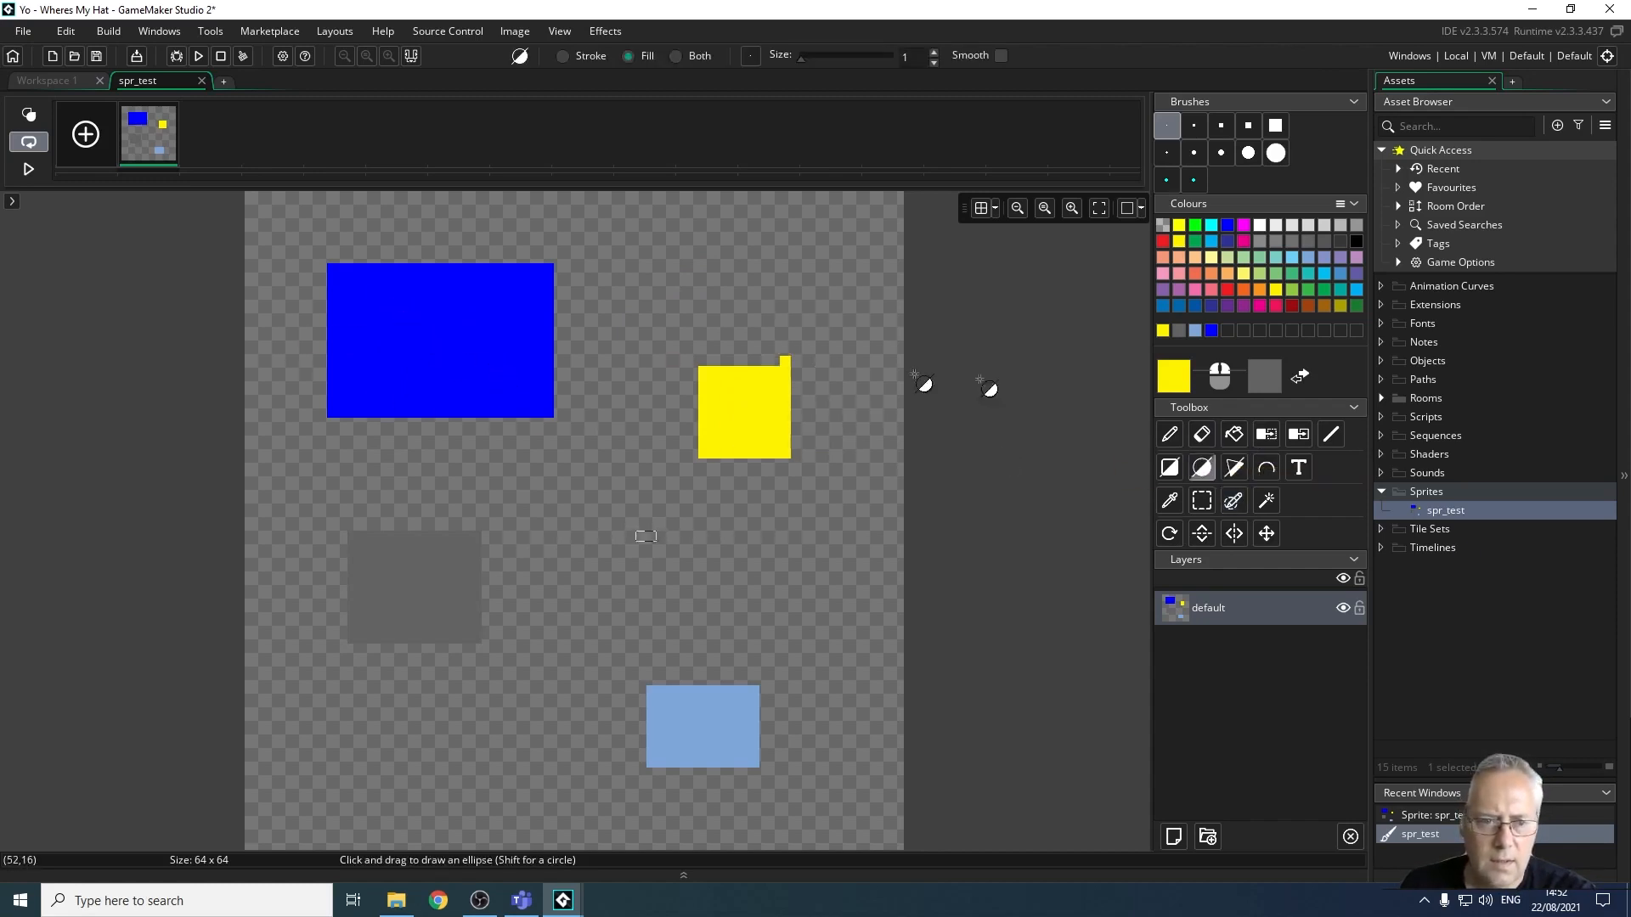
left_click(1173, 380)
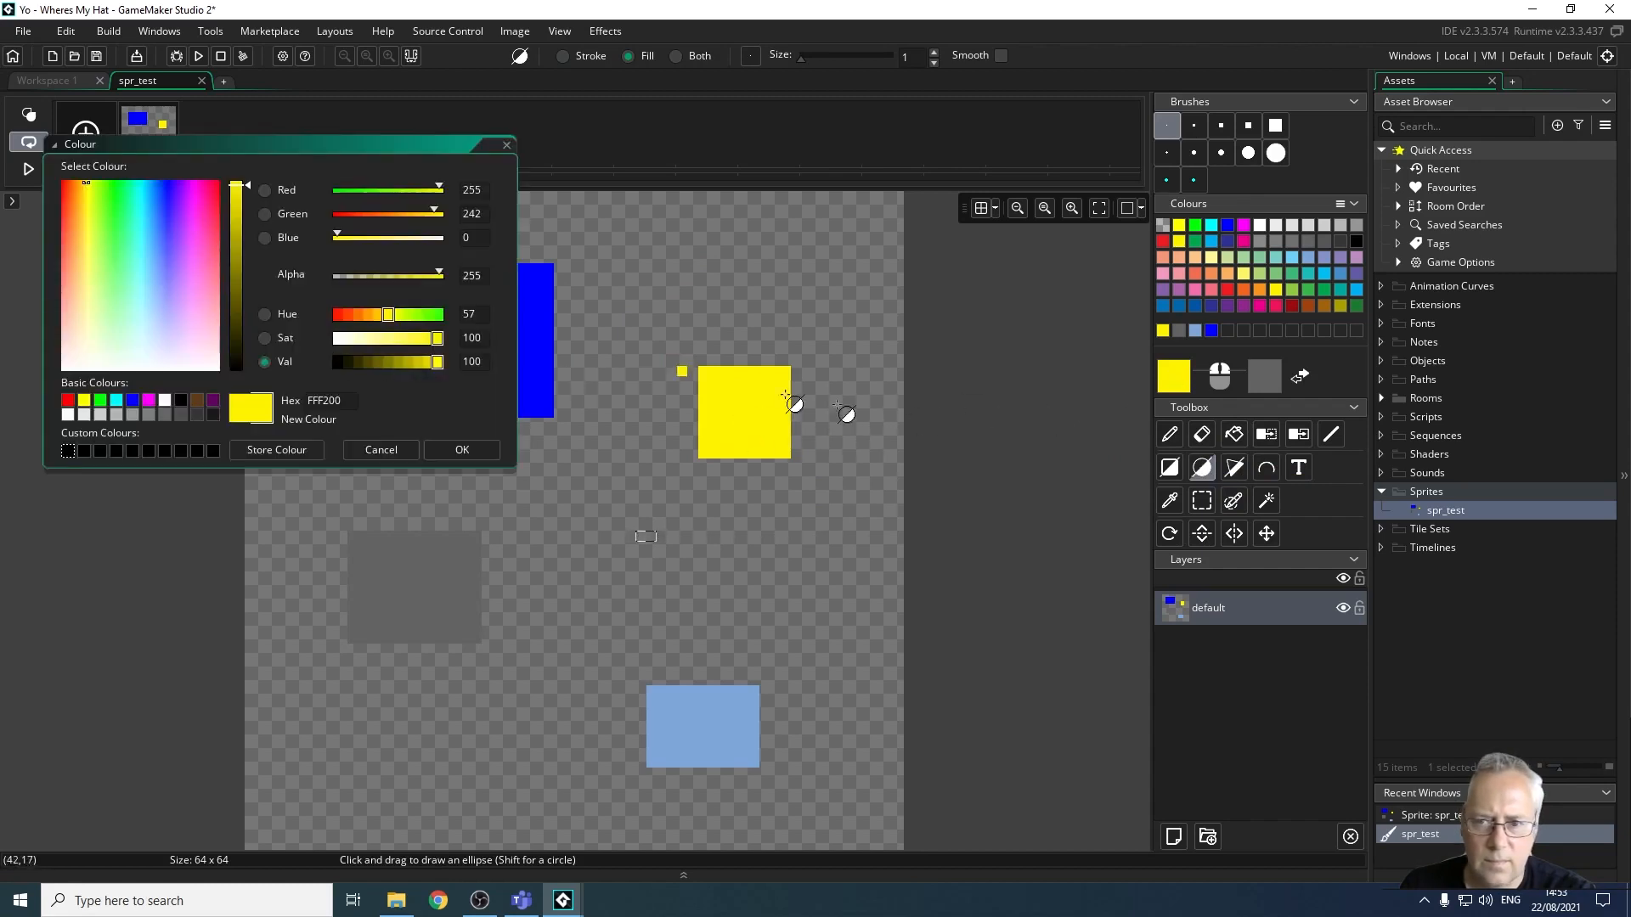
left_click(508, 146)
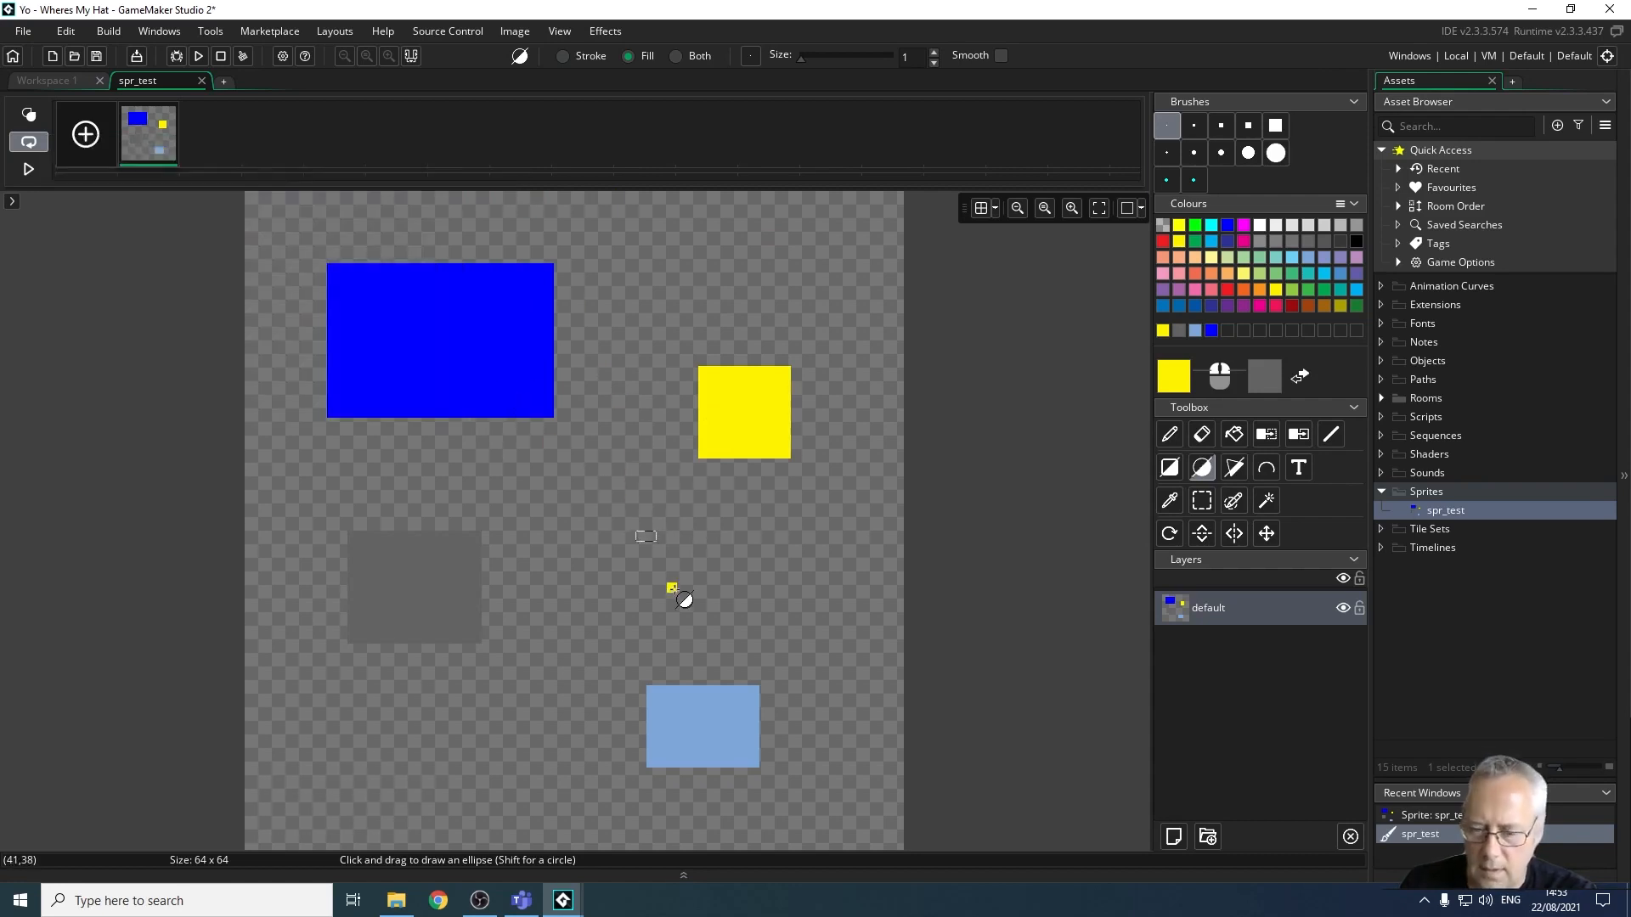
left_click(1211, 472)
left_click_drag(368, 294, 502, 385)
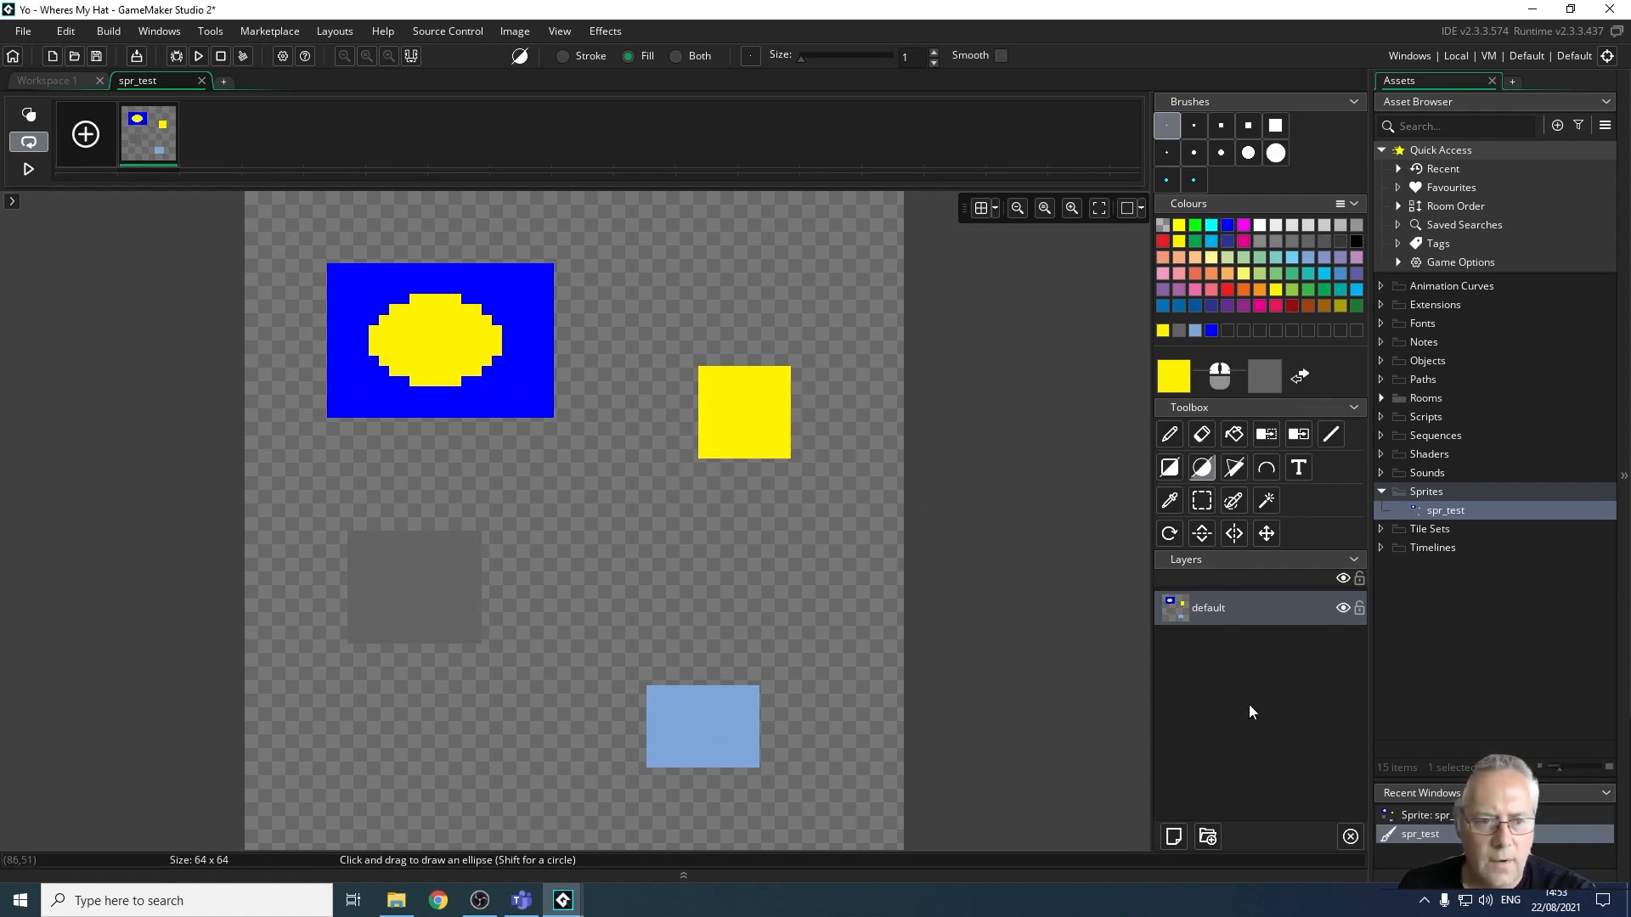
Select only the blue area around the ellipse with the Magic Wand and move it up and to the right.
left_click(1266, 501)
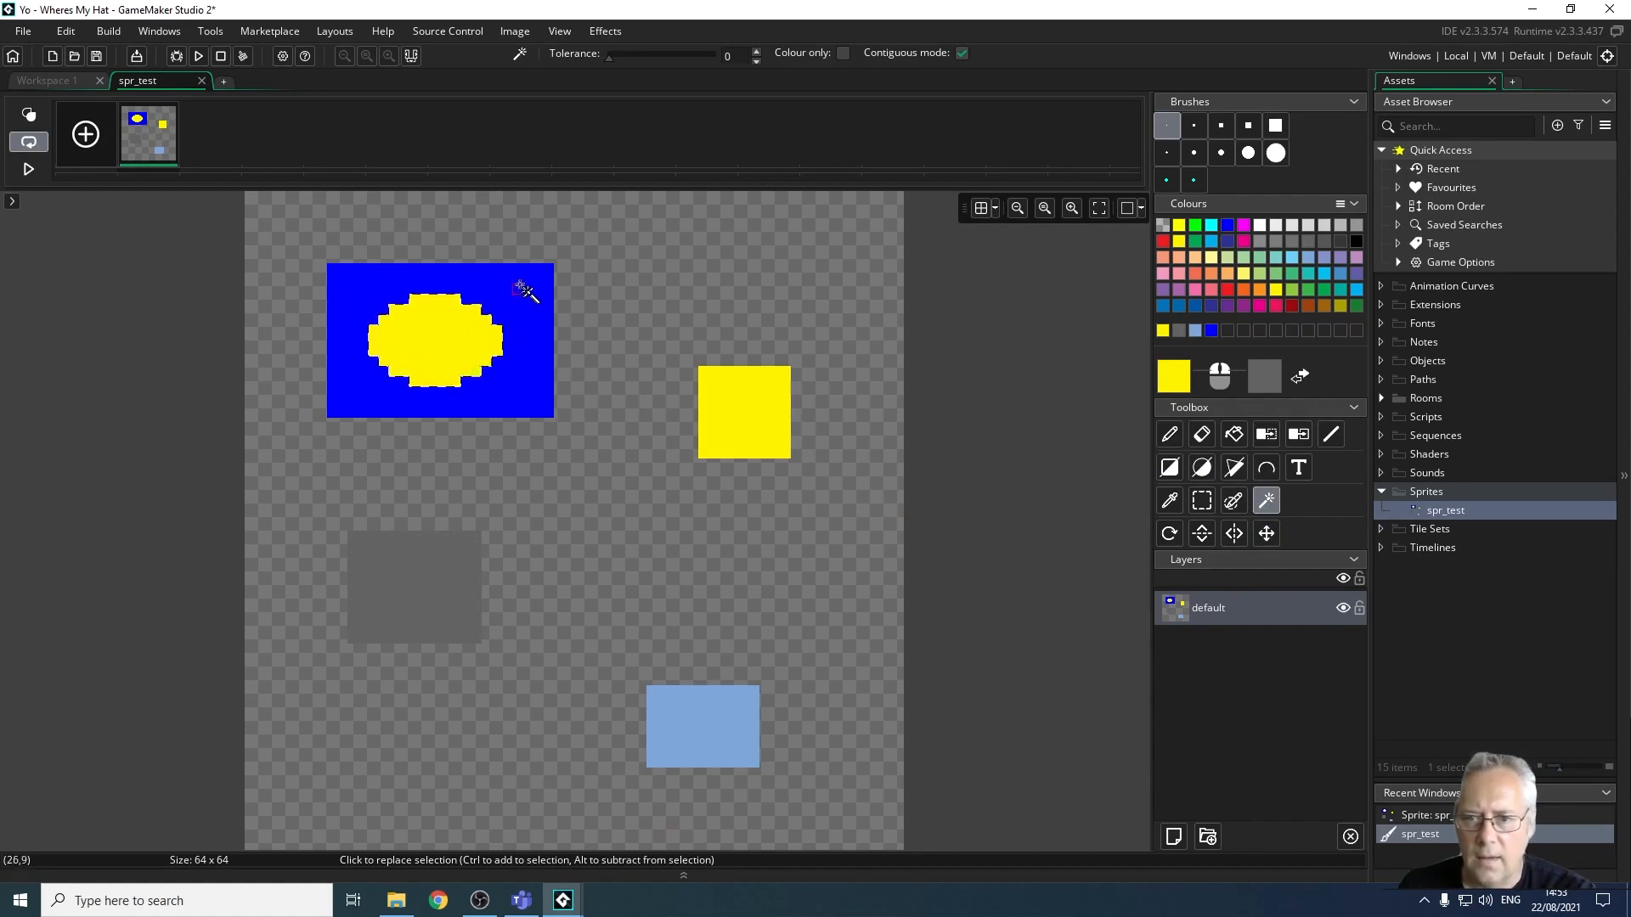
left_click(527, 330)
left_click_drag(532, 325, 646, 342)
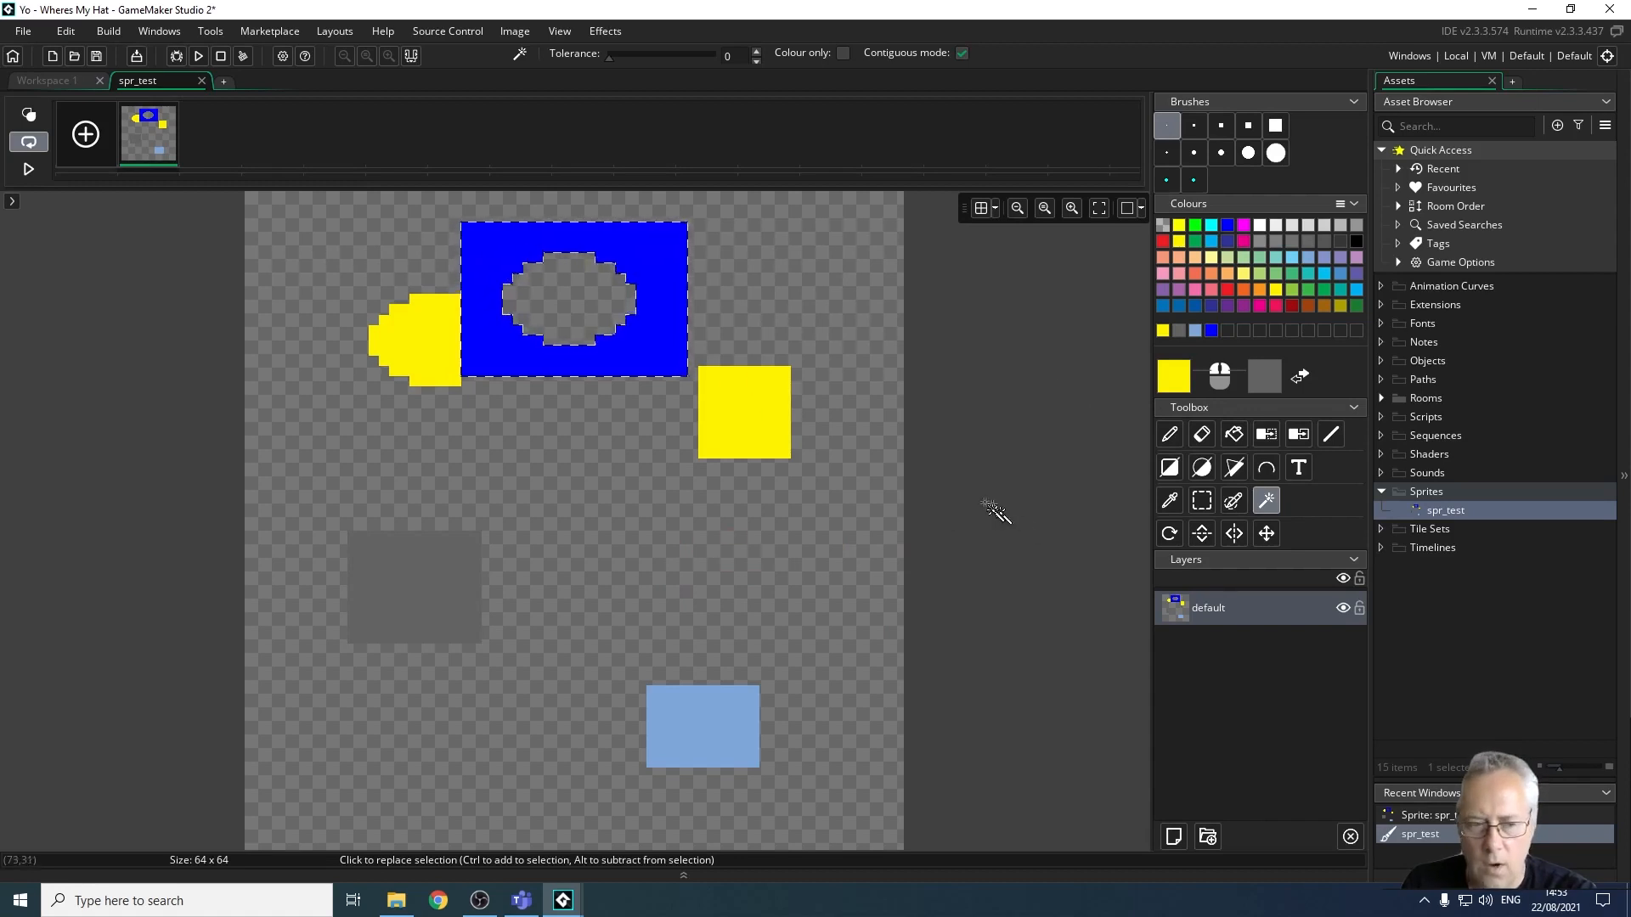
Pick a custom dark orange-brown as the primary drawing colour.
left_click(1179, 380)
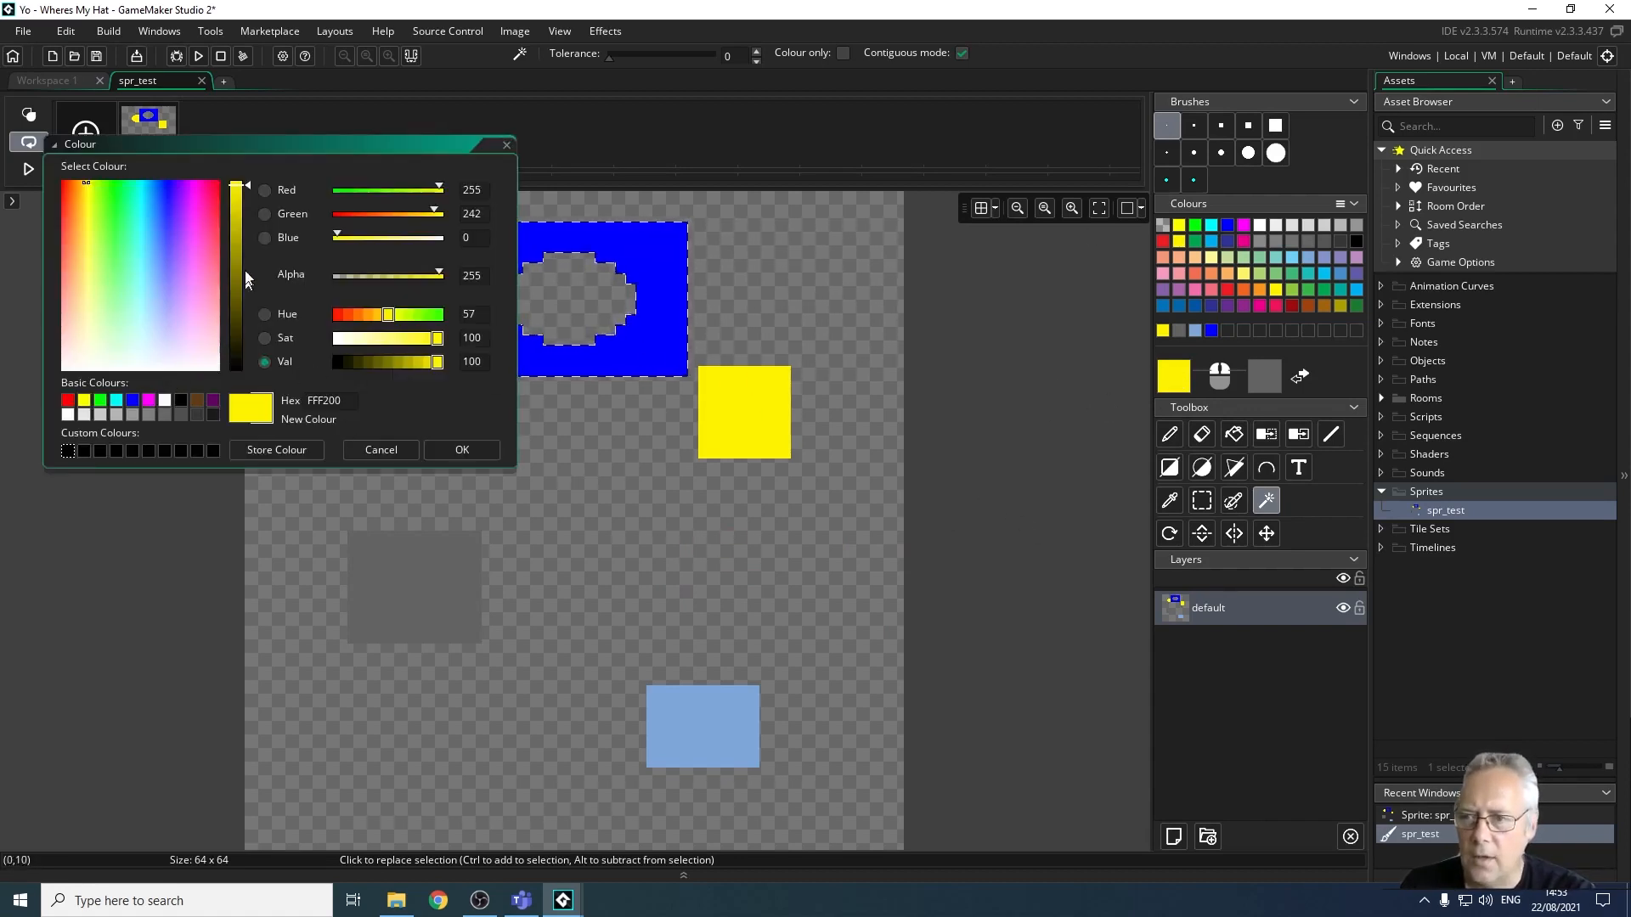
left_click(77, 225)
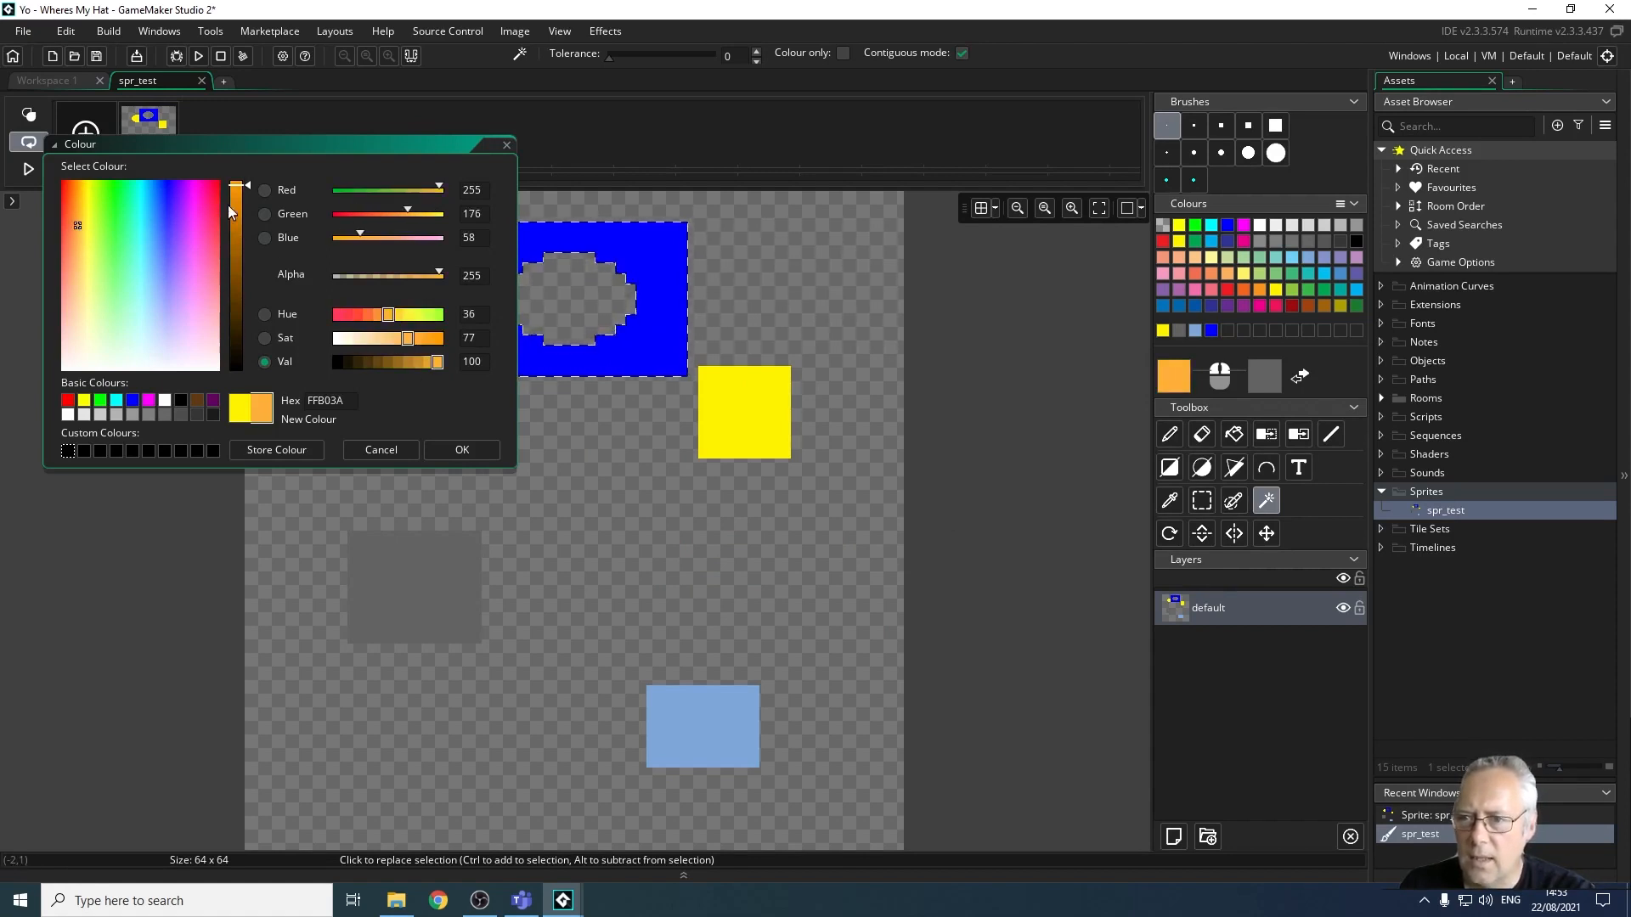
left_click_drag(247, 181, 239, 255)
left_click(470, 449)
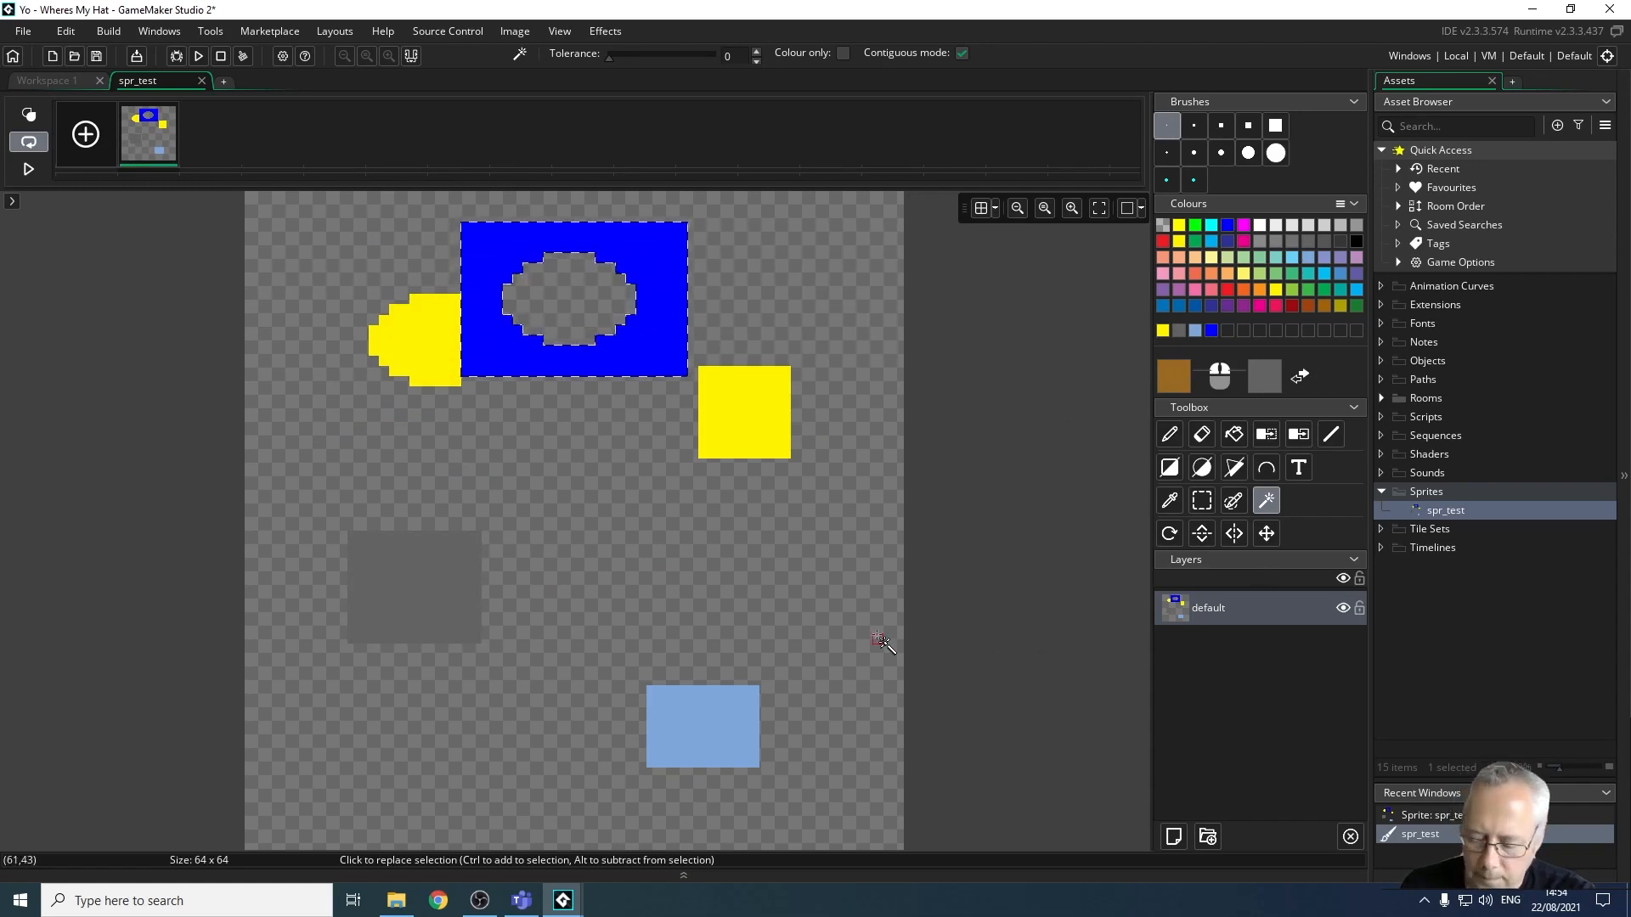
Undo all the drawing and selection edits until the sprite's canvas is empty.
key("ctrl+z")
key("ctrl+z")
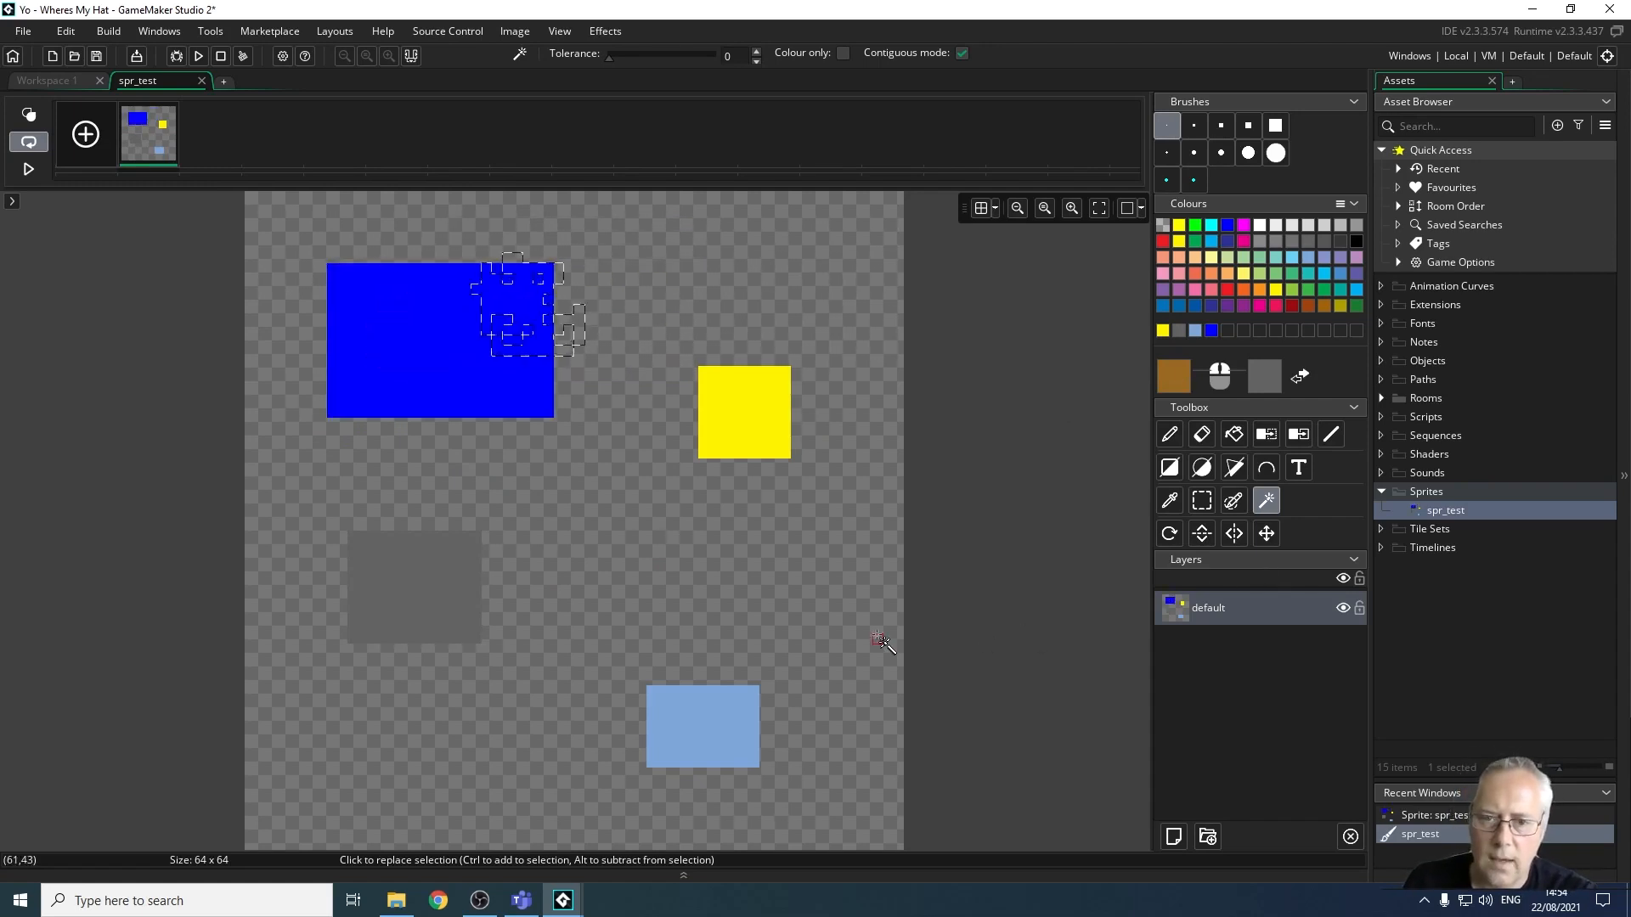
key("ctrl+z")
key("ctrl+z")
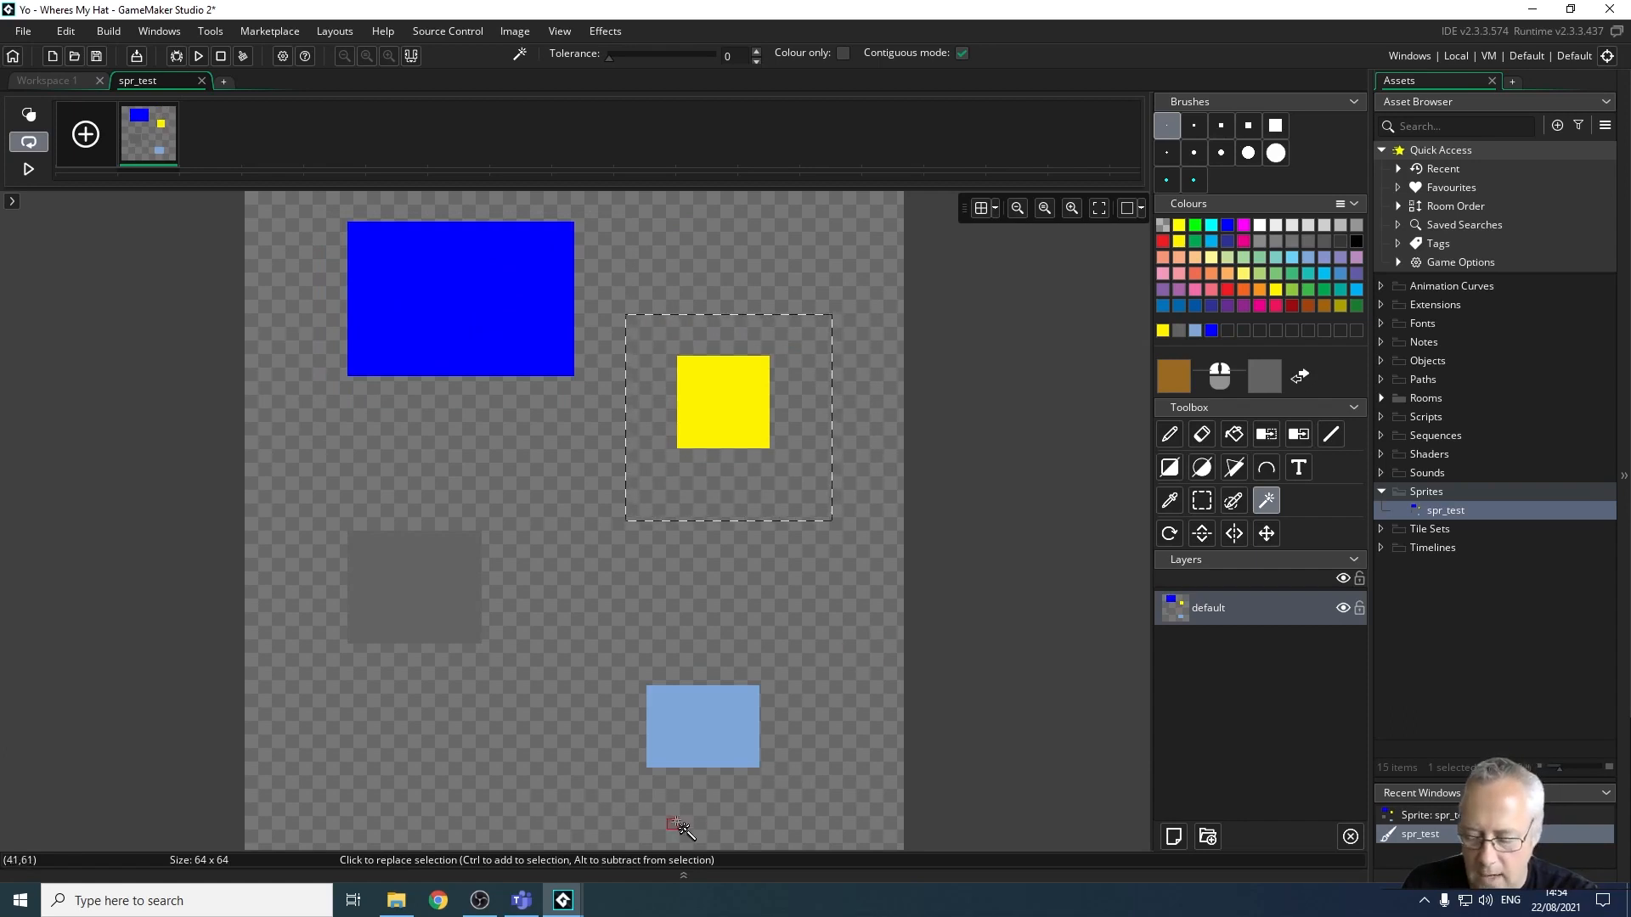
key("ctrl+z")
key("ctrl+z")
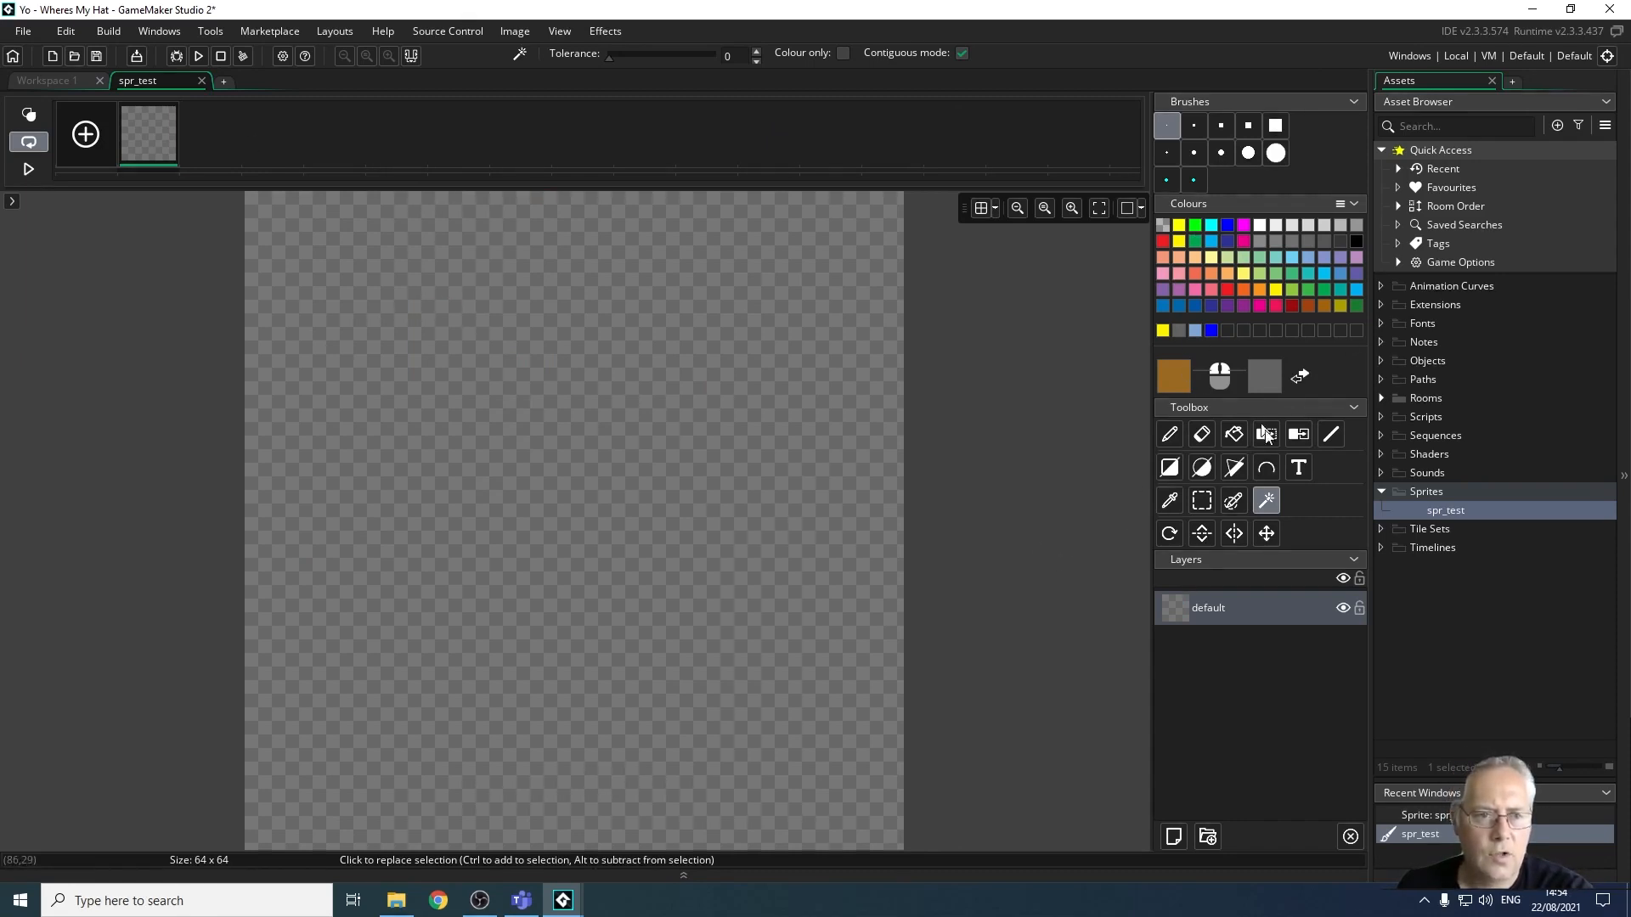
Draw a filled bright yellow rectangle in the upper-left part of the canvas with the Rectangle tool.
left_click(1172, 468)
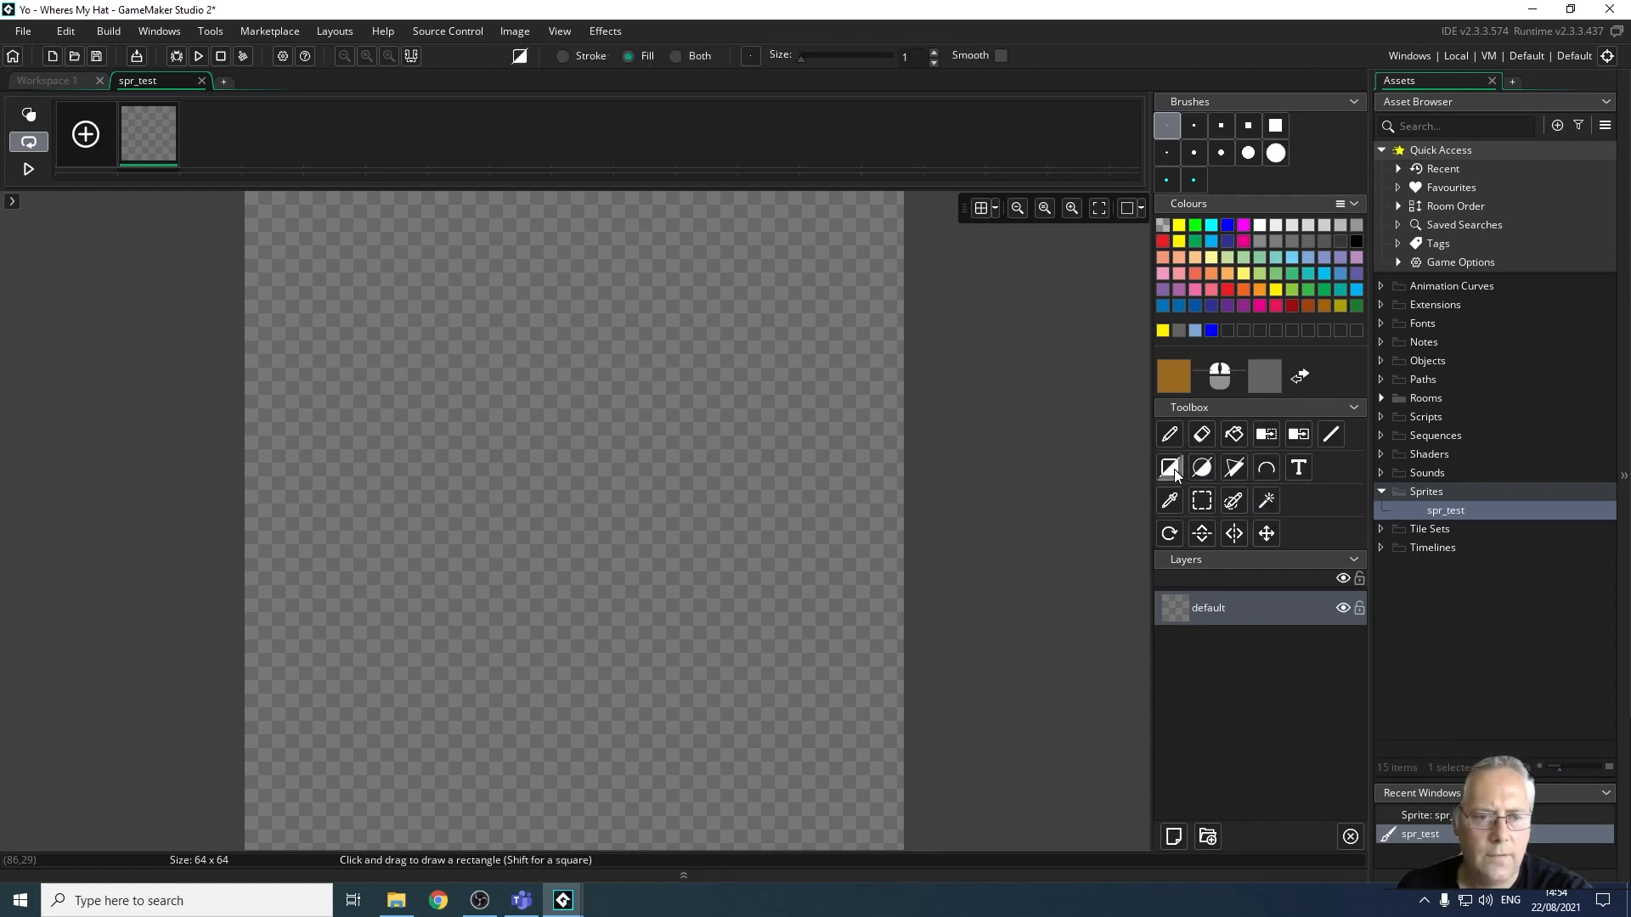
left_click(1179, 241)
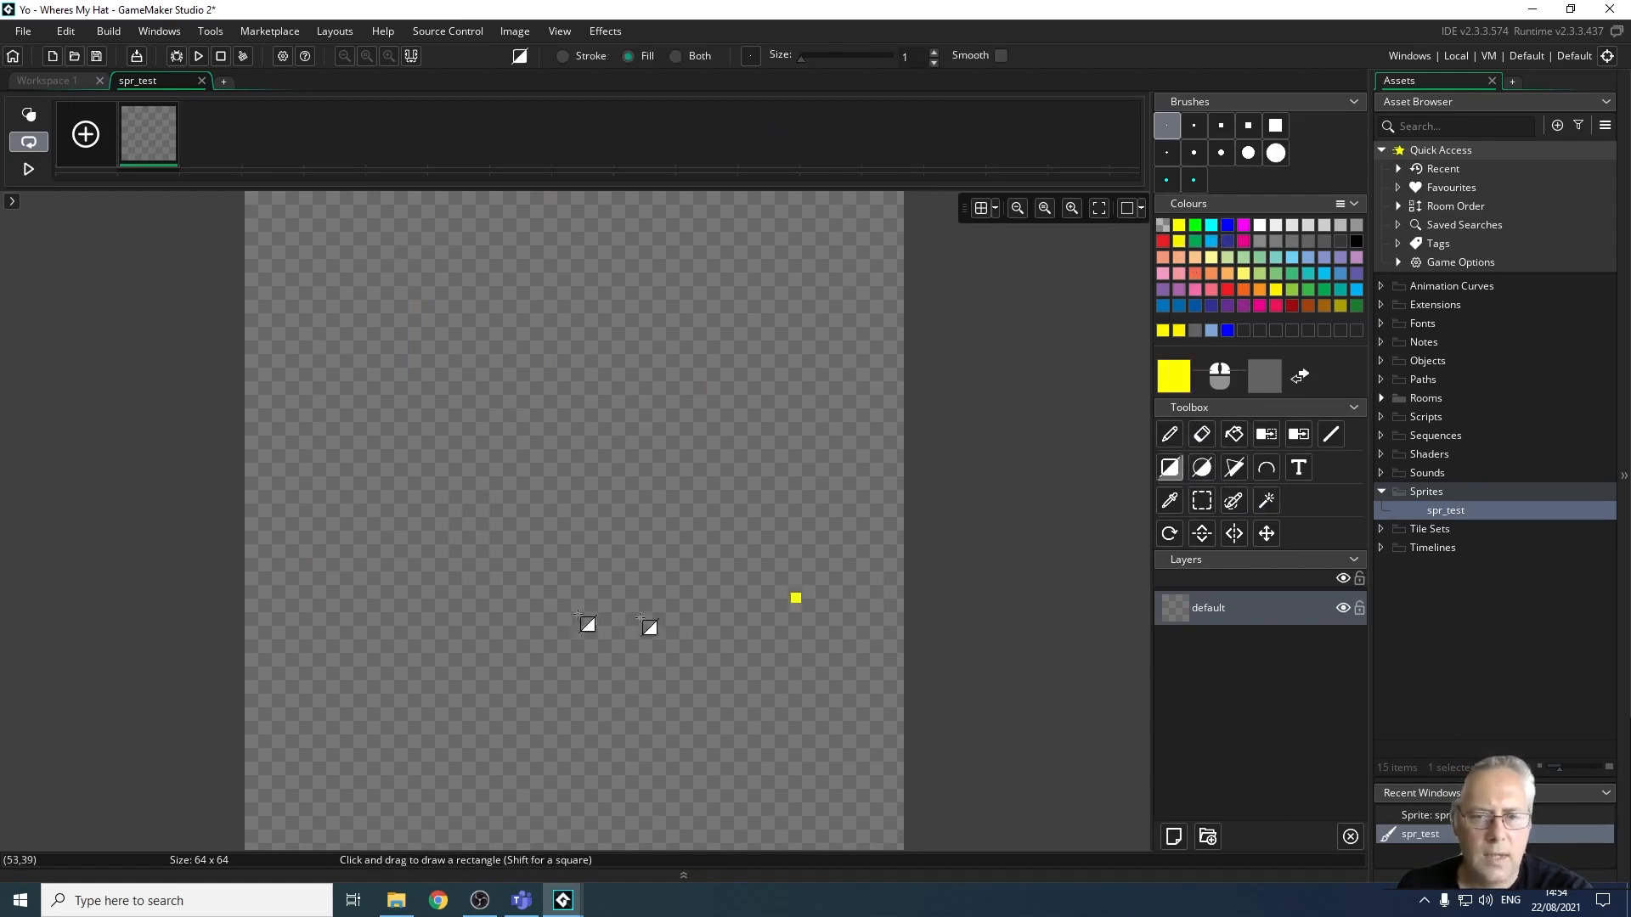
left_click_drag(289, 255, 535, 475)
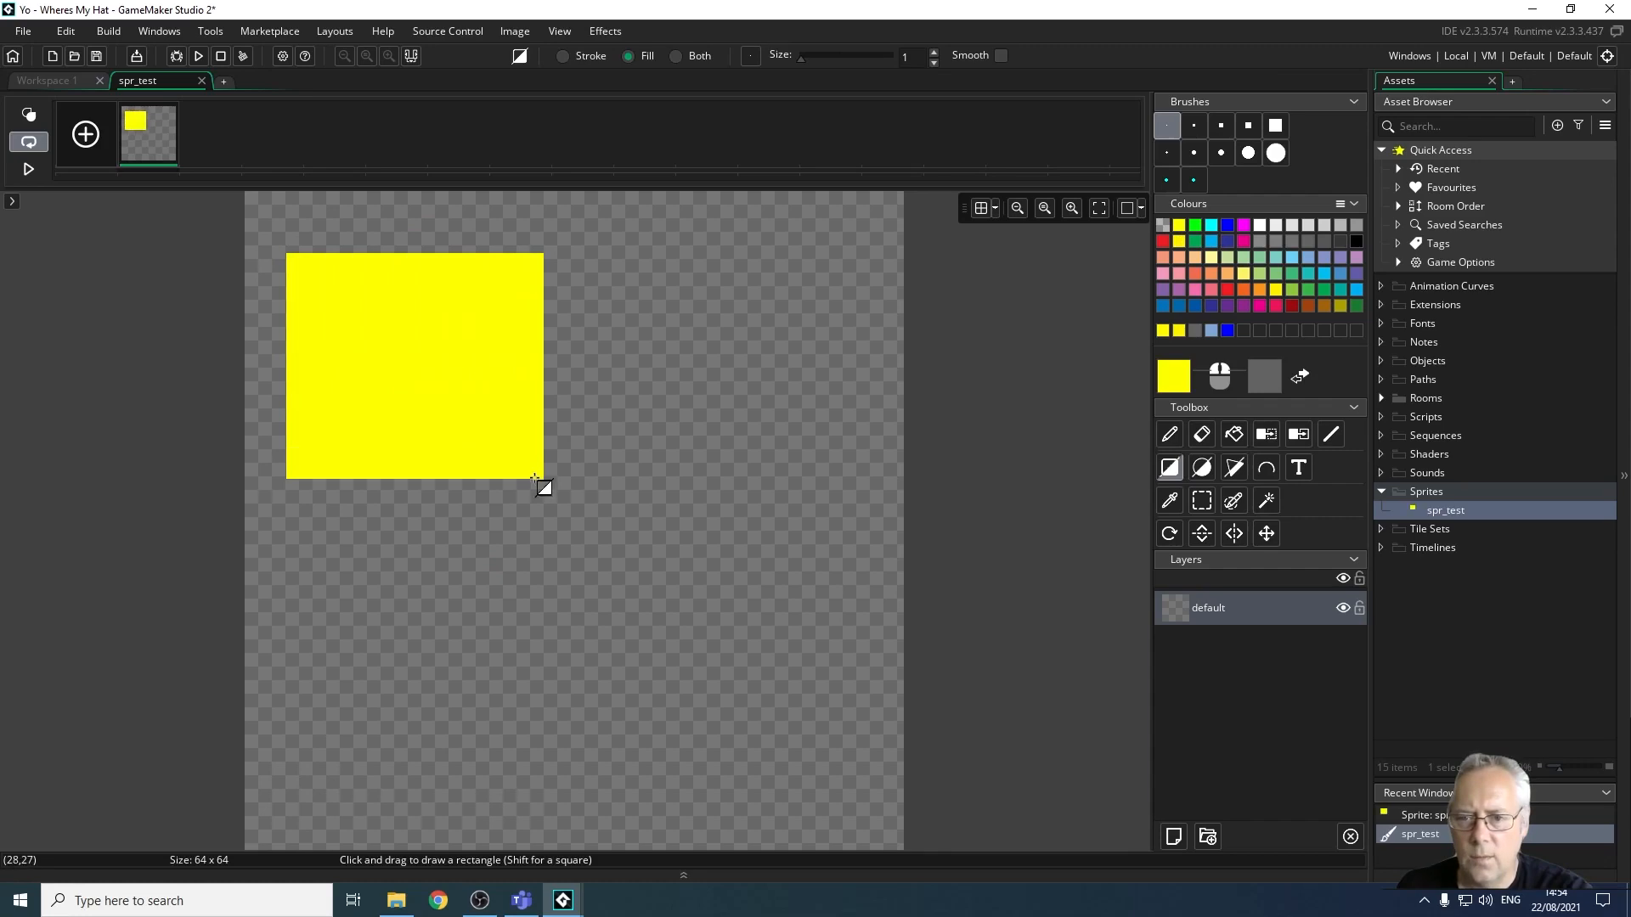
Duplicate the first frame and move the yellow rectangle in the second frame to the middle of the canvas.
right_click(157, 141)
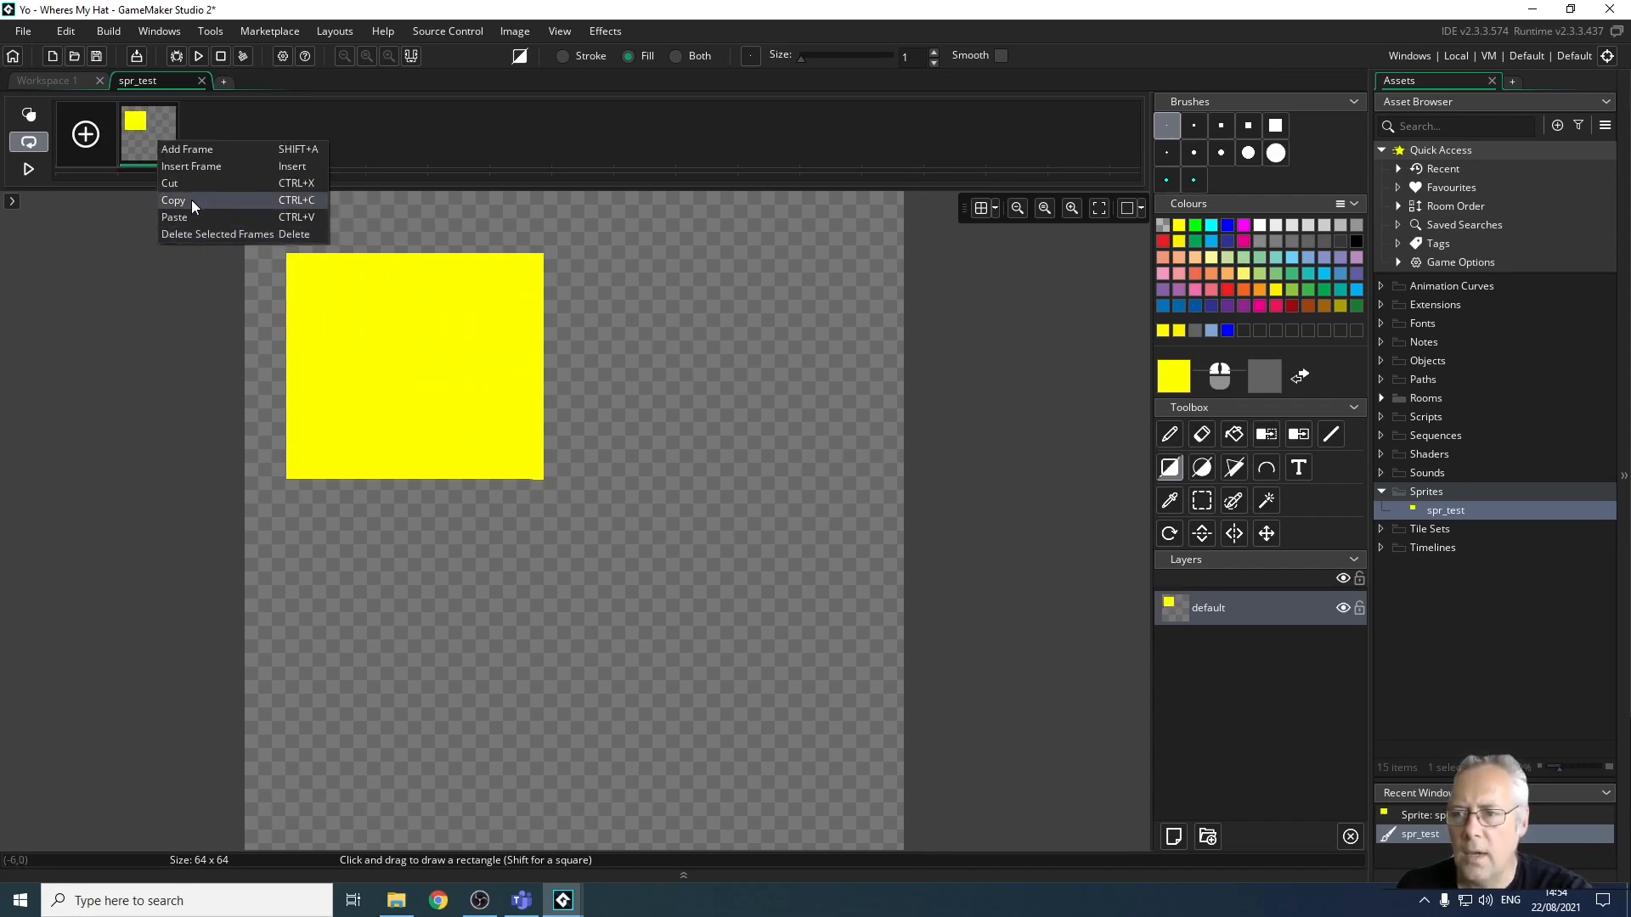
left_click(191, 201)
right_click(169, 135)
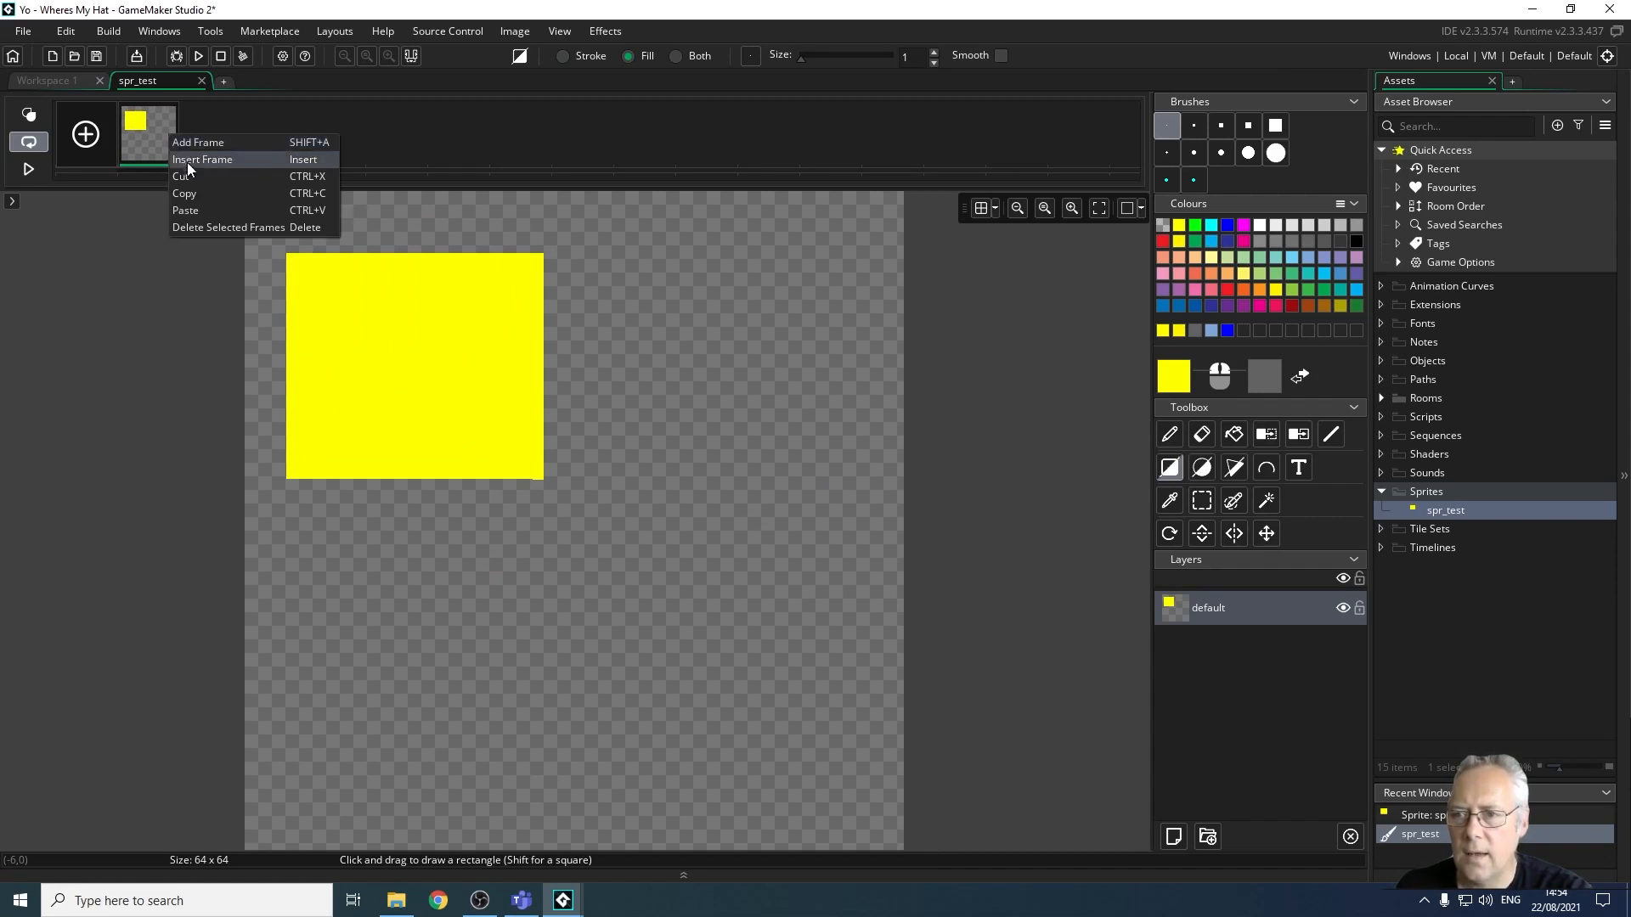
left_click(200, 211)
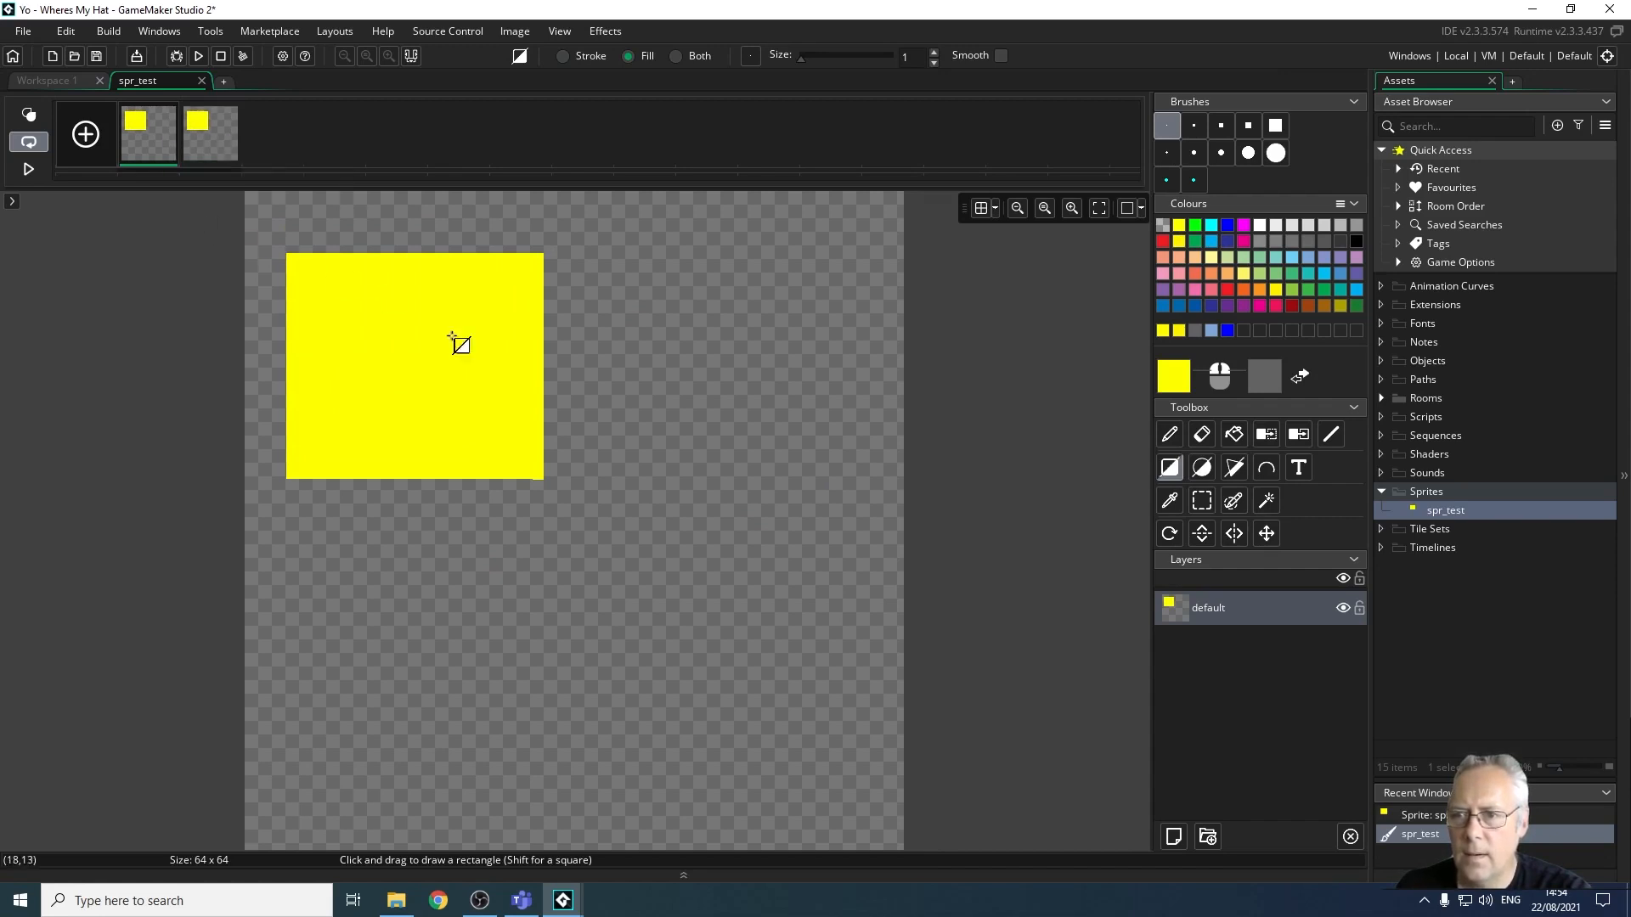
left_click(227, 138)
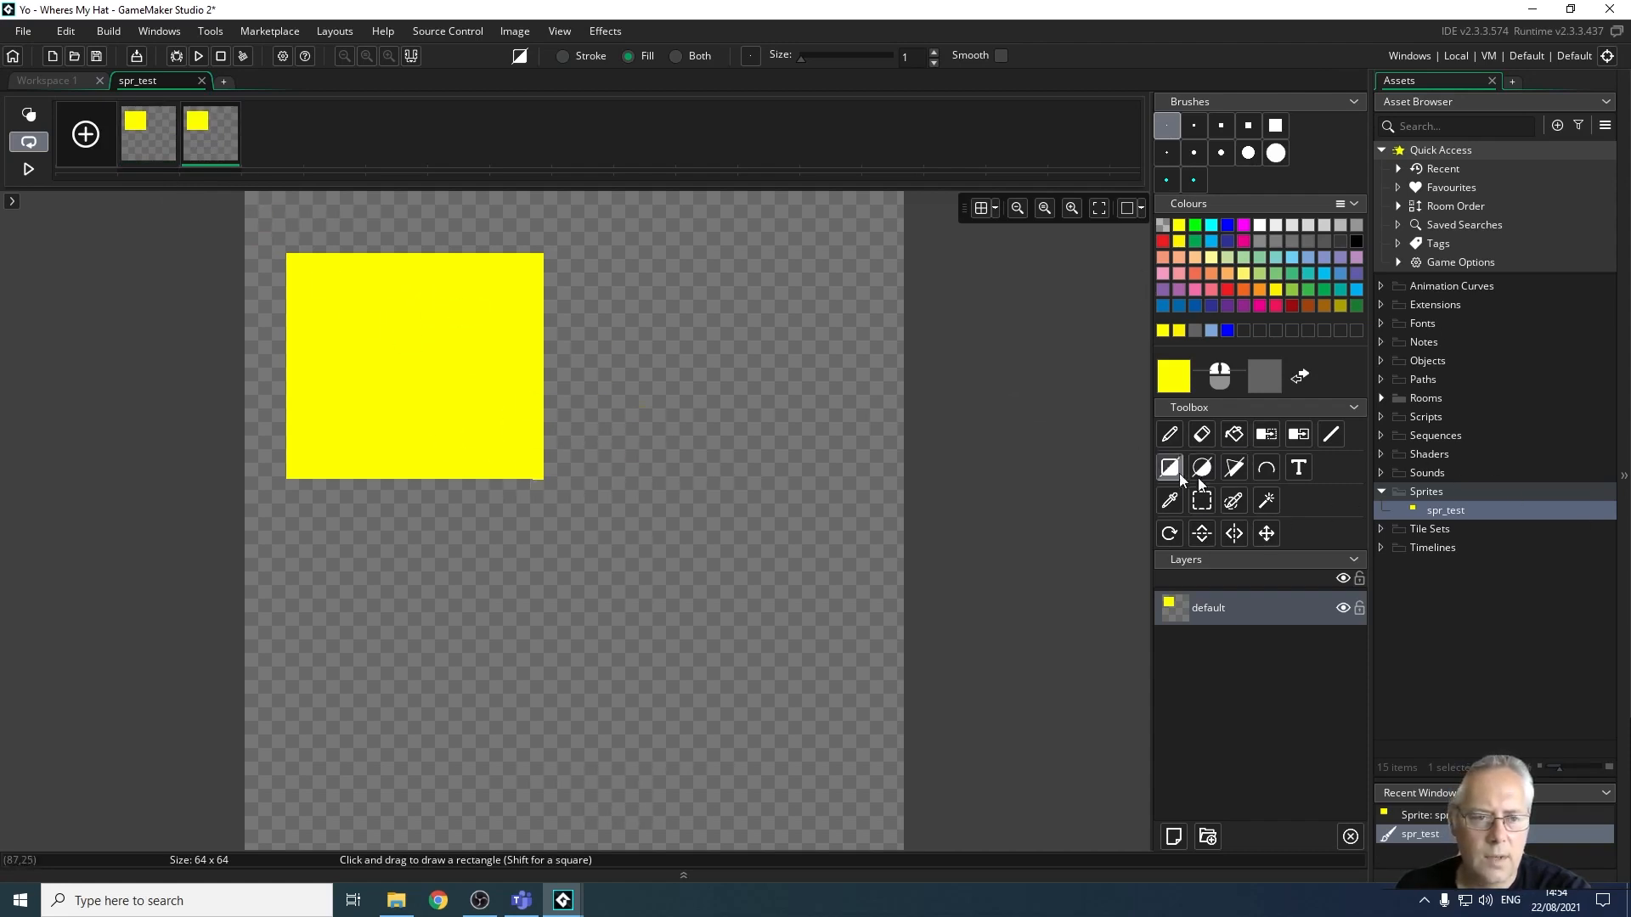
left_click(1266, 534)
left_click_drag(429, 398, 561, 554)
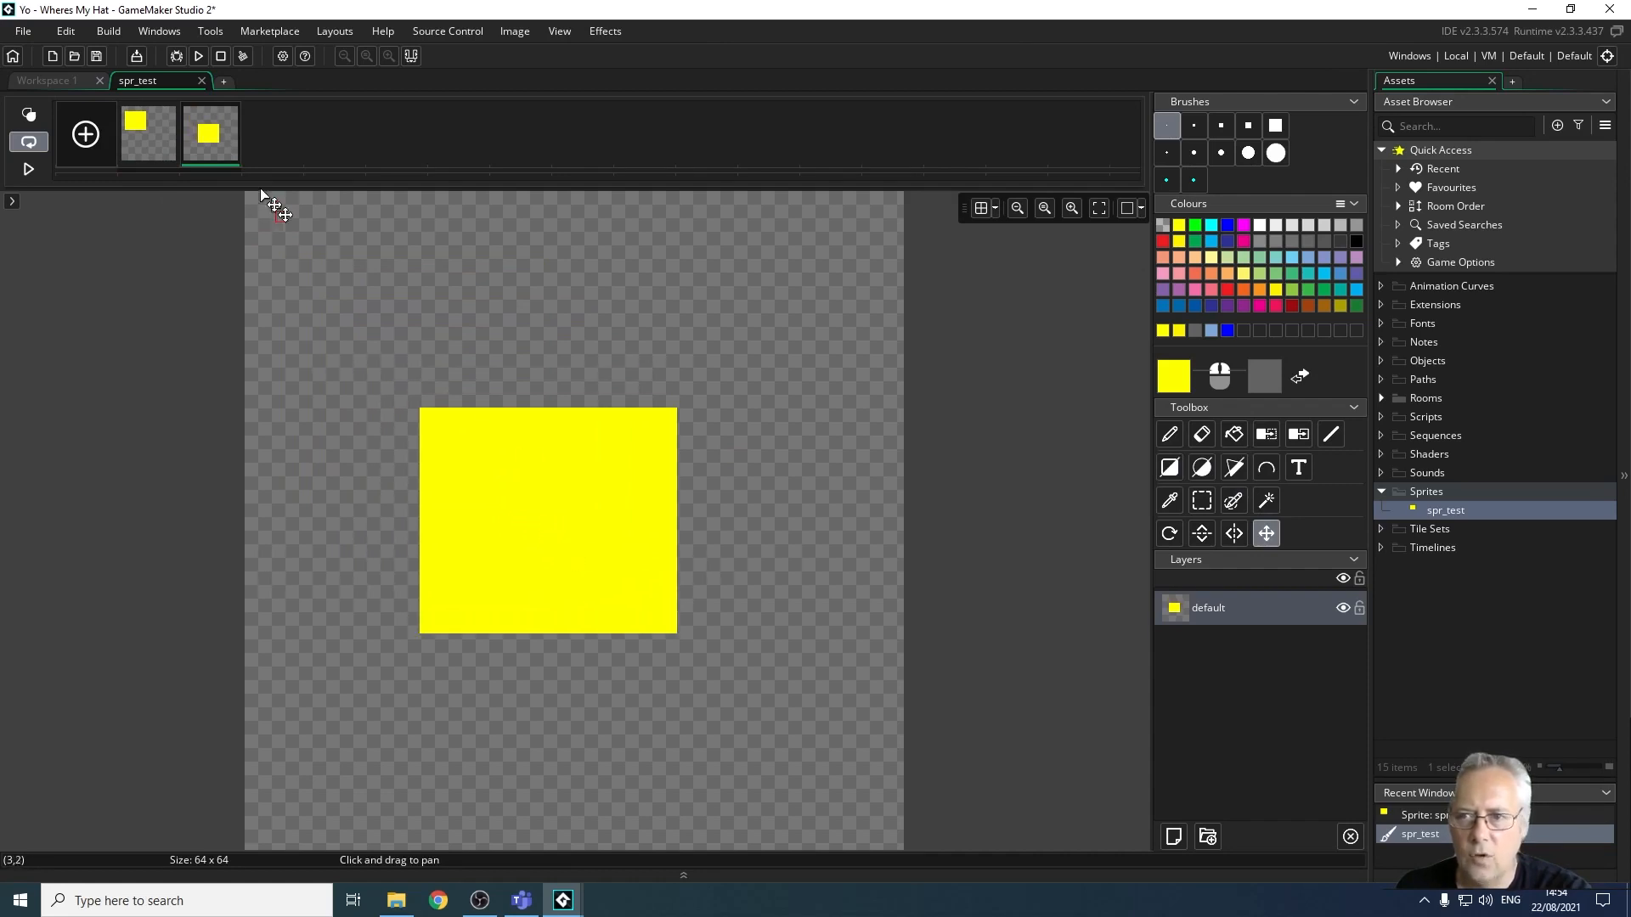
Duplicate the second frame and move the yellow rectangle in the third frame to the canvas's lower-right corner.
right_click(231, 153)
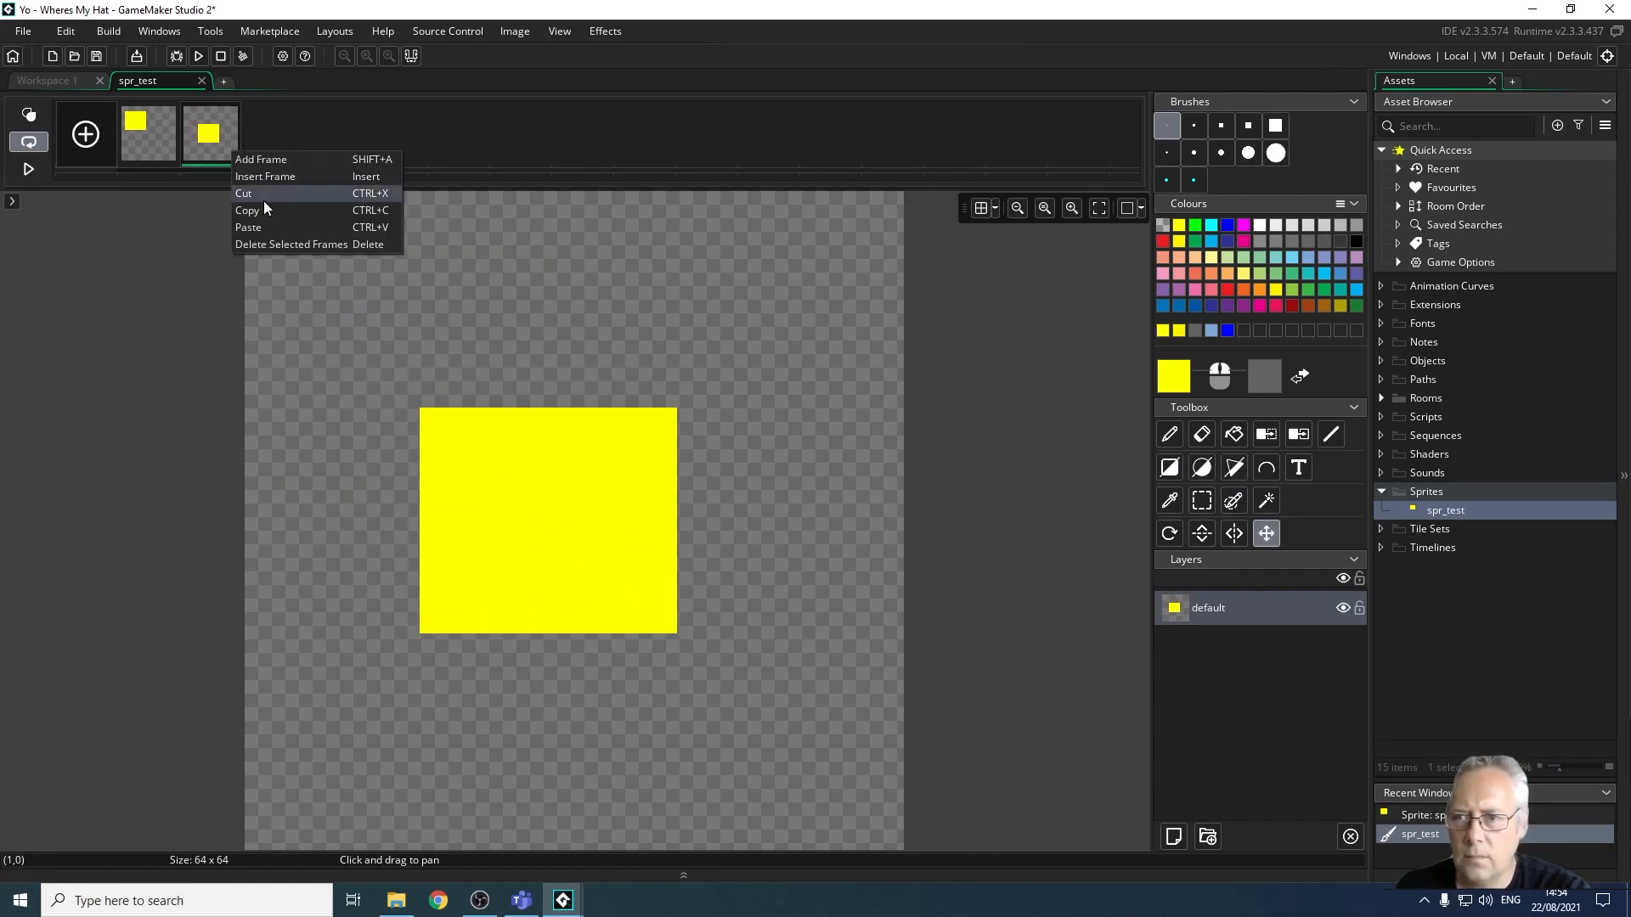
left_click(248, 210)
right_click(205, 143)
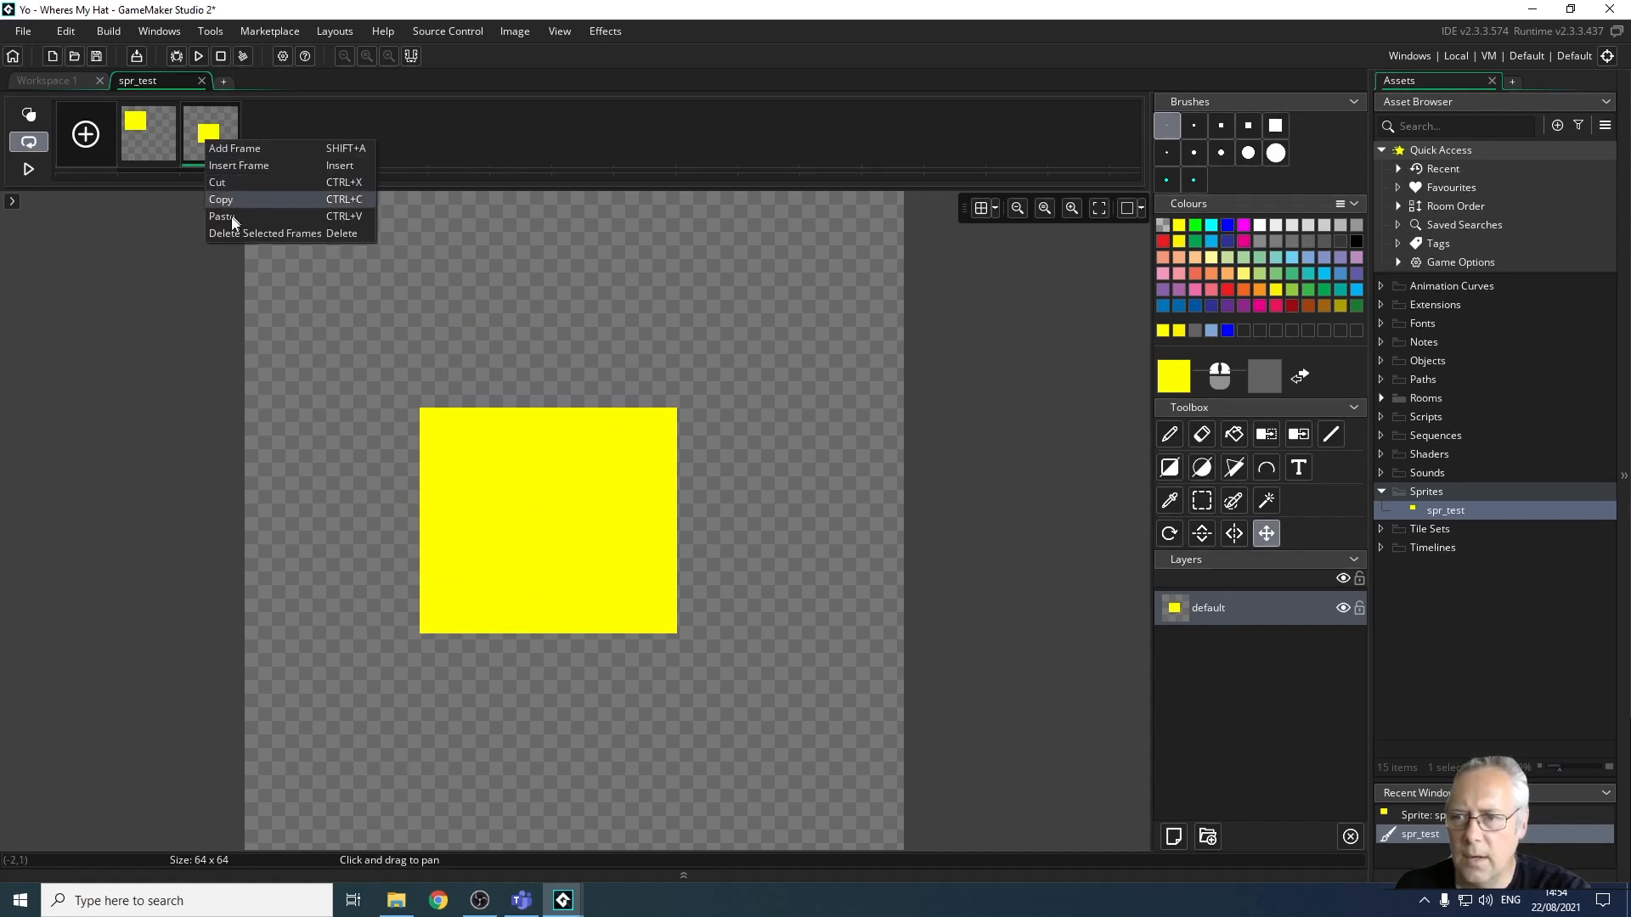
left_click(225, 216)
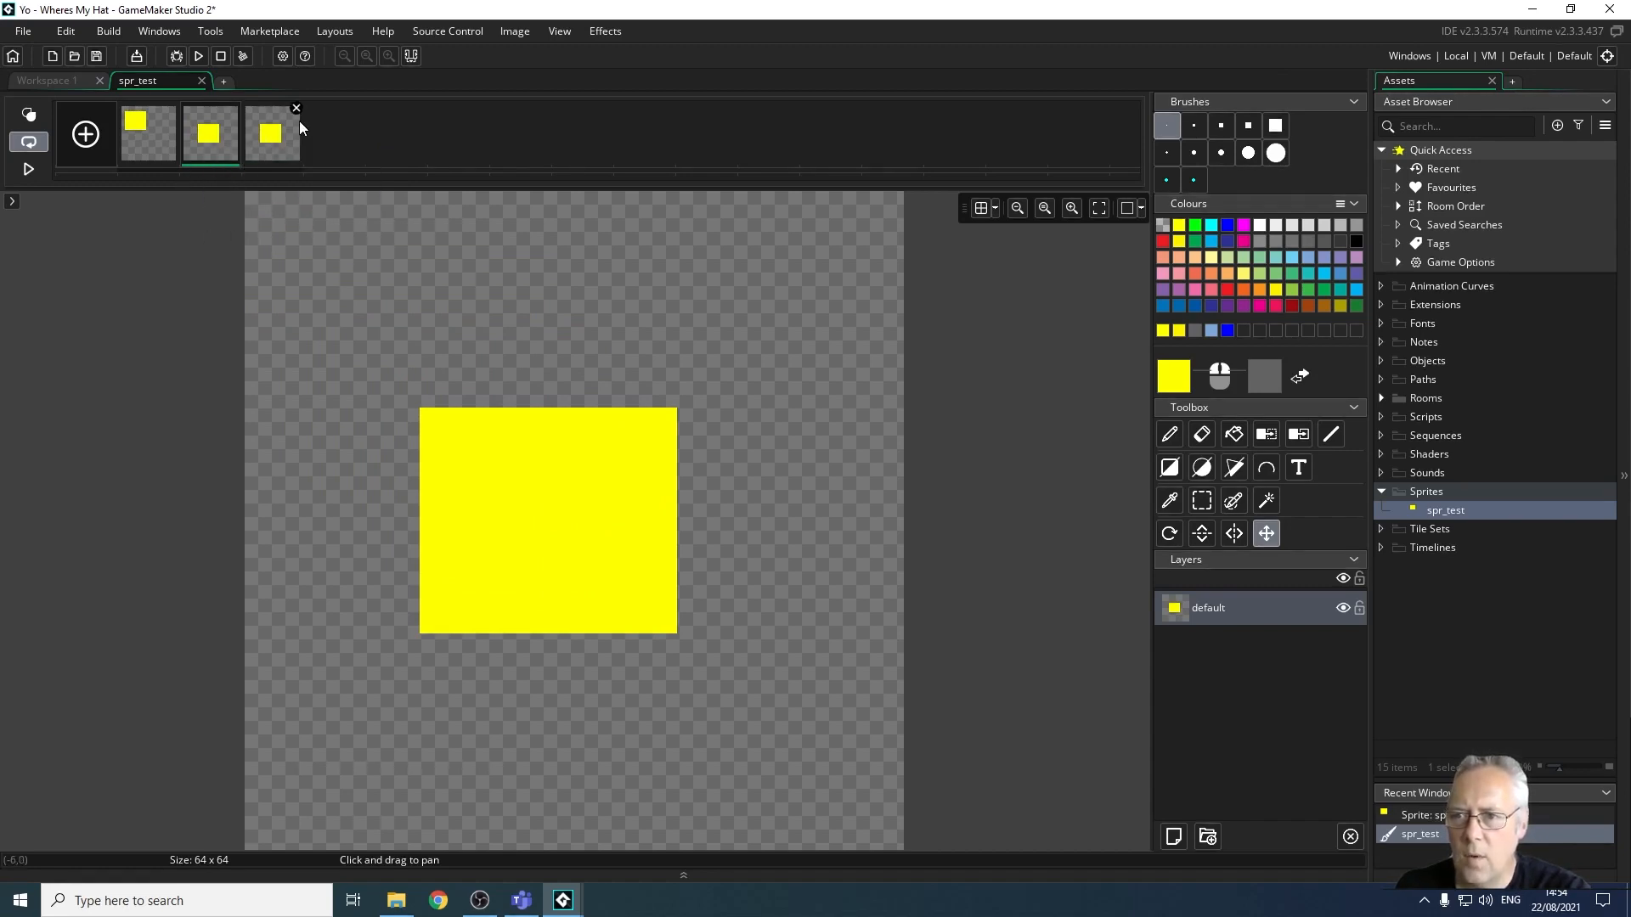
left_click(265, 137)
left_click_drag(566, 516, 768, 701)
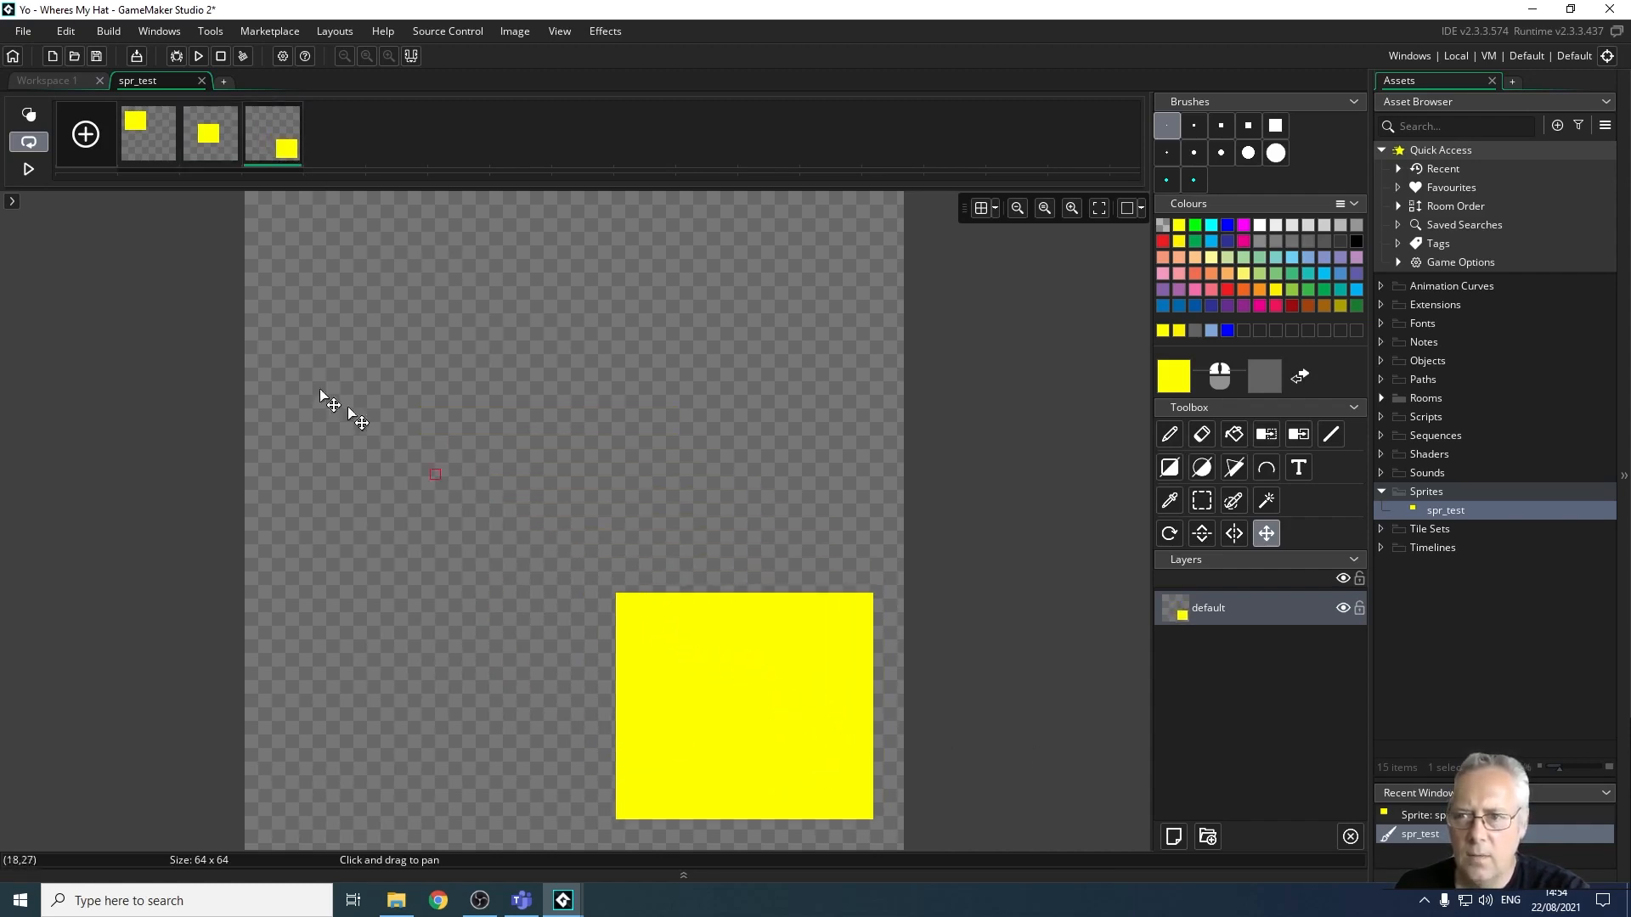
Step through the three frames in order and play the animation.
left_click(157, 123)
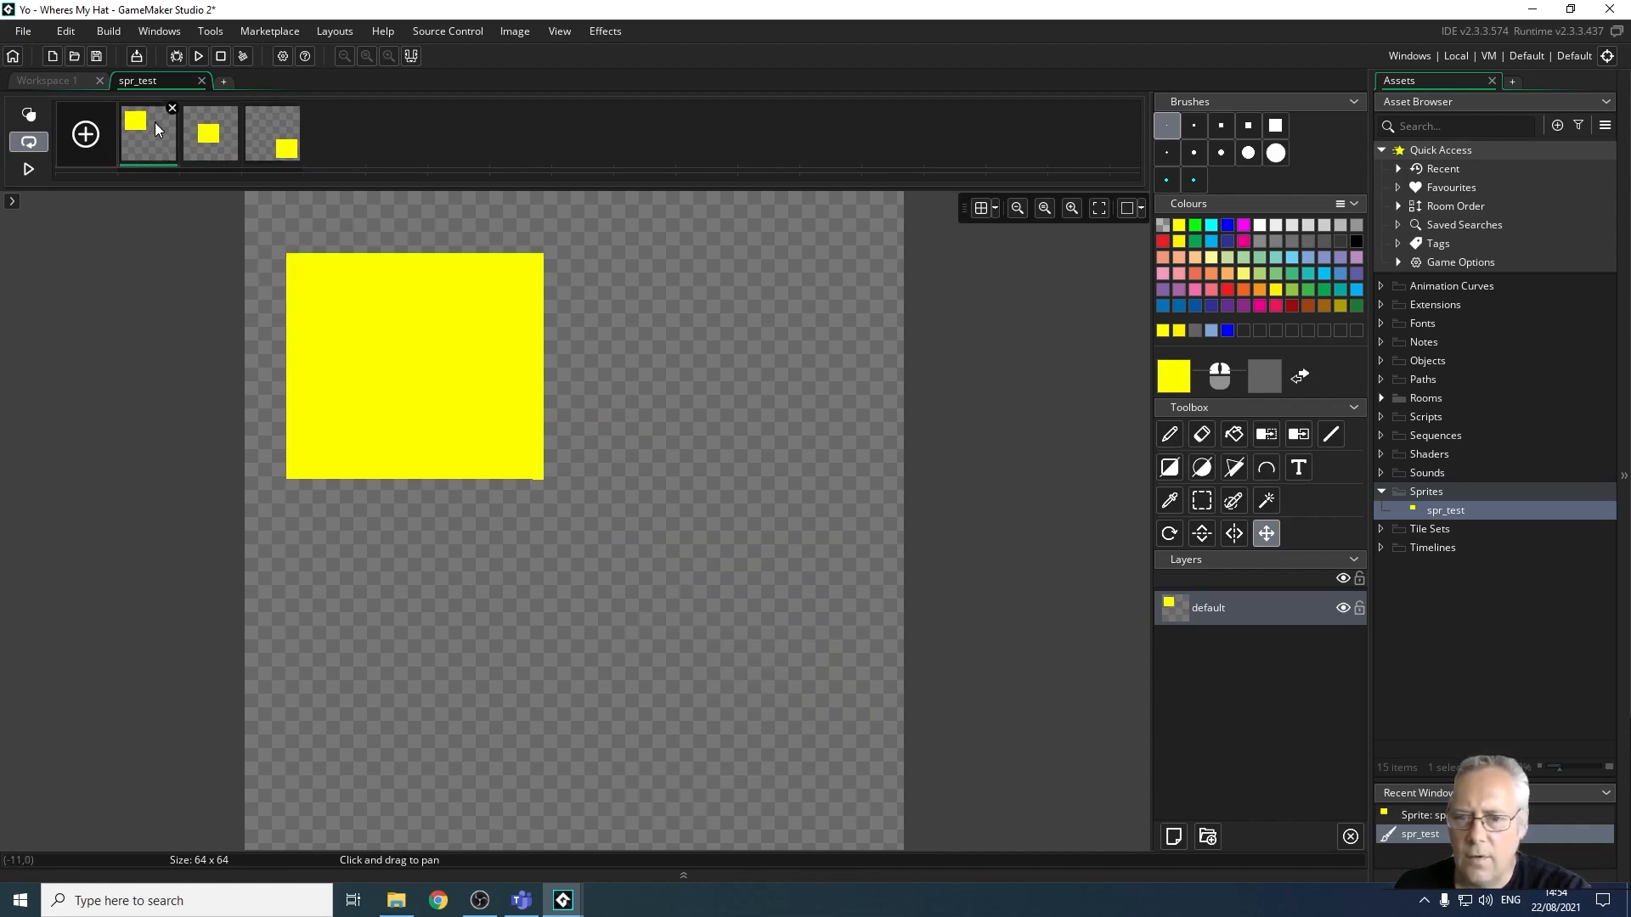
left_click(219, 136)
left_click(255, 160)
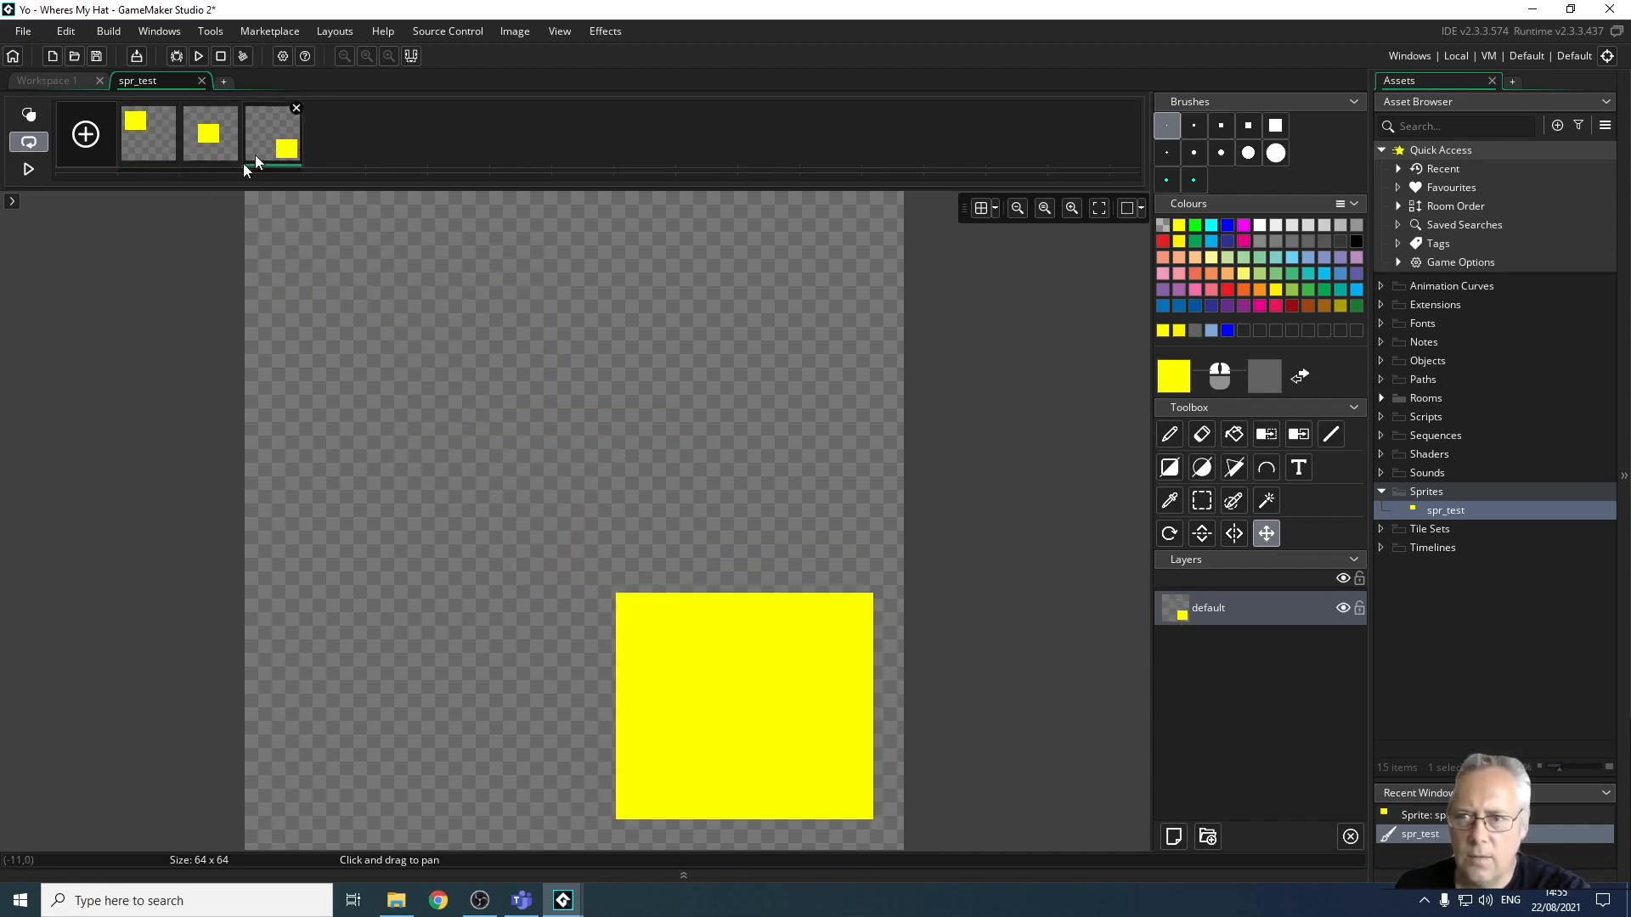
left_click(24, 170)
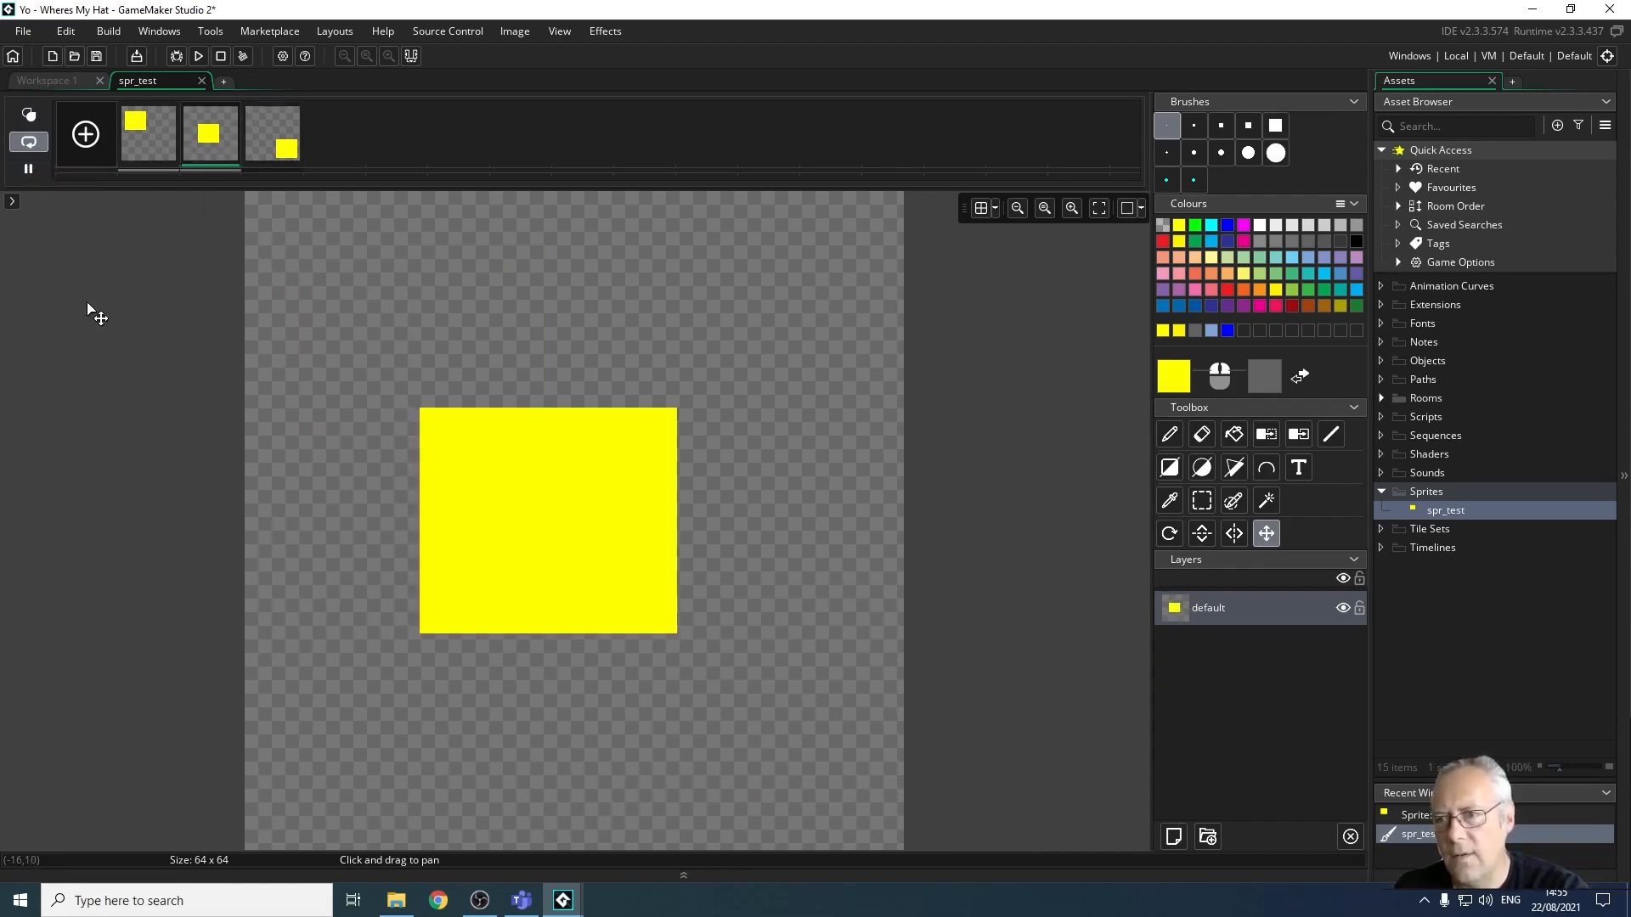
Show the animation speed settings, keep the unit as Frames per second and lower the speed to 3.
left_click(12, 202)
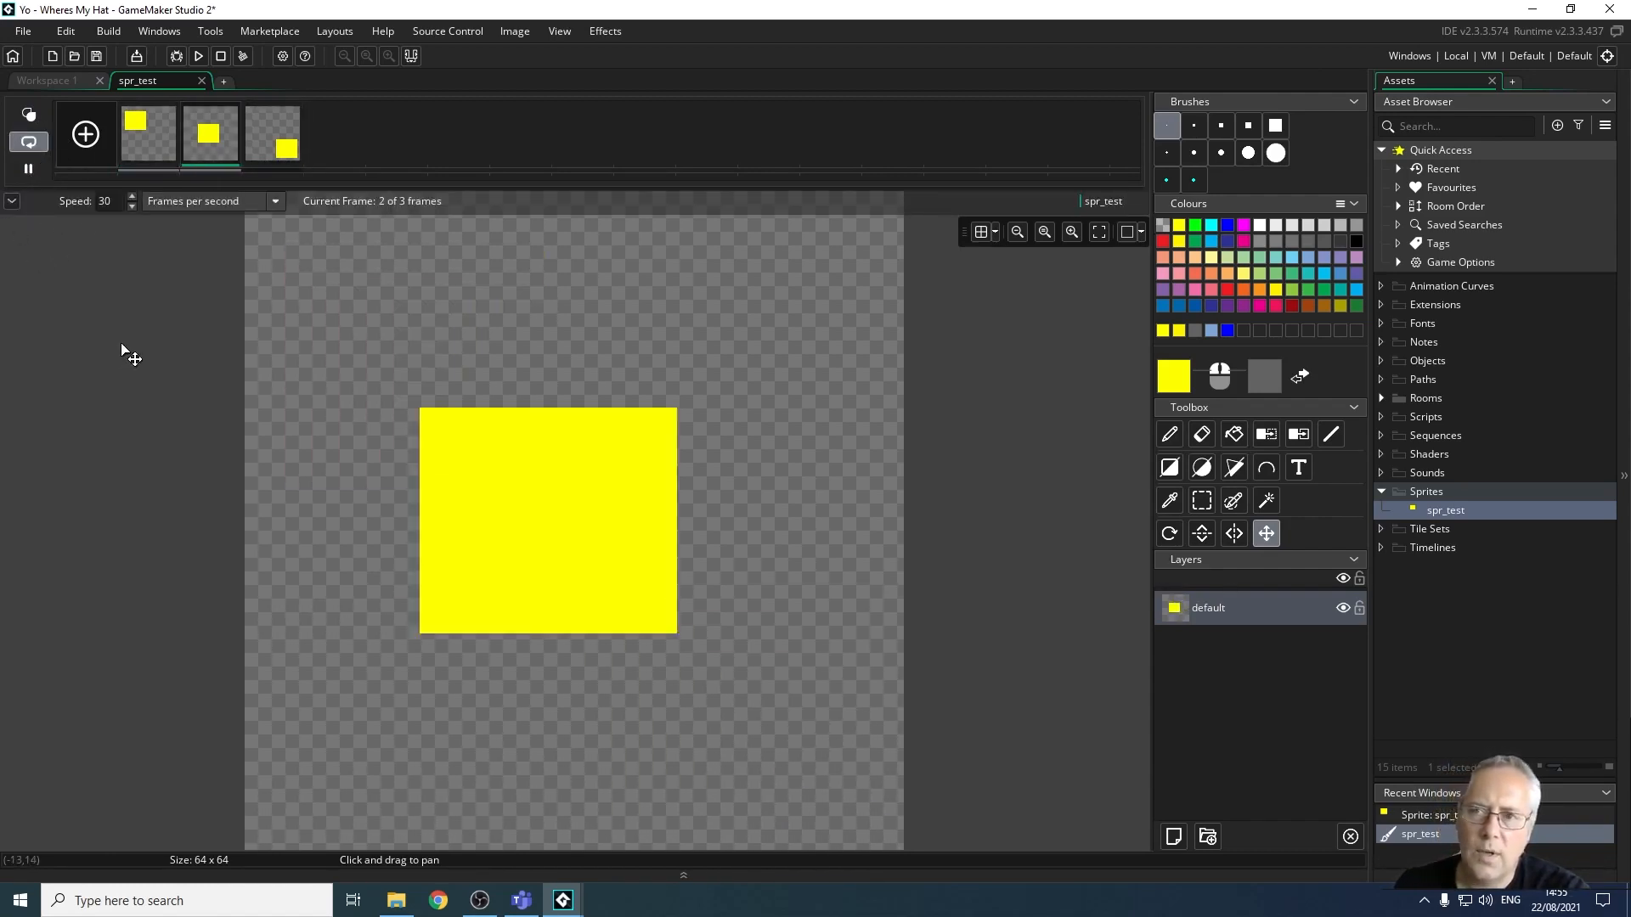
left_click(276, 202)
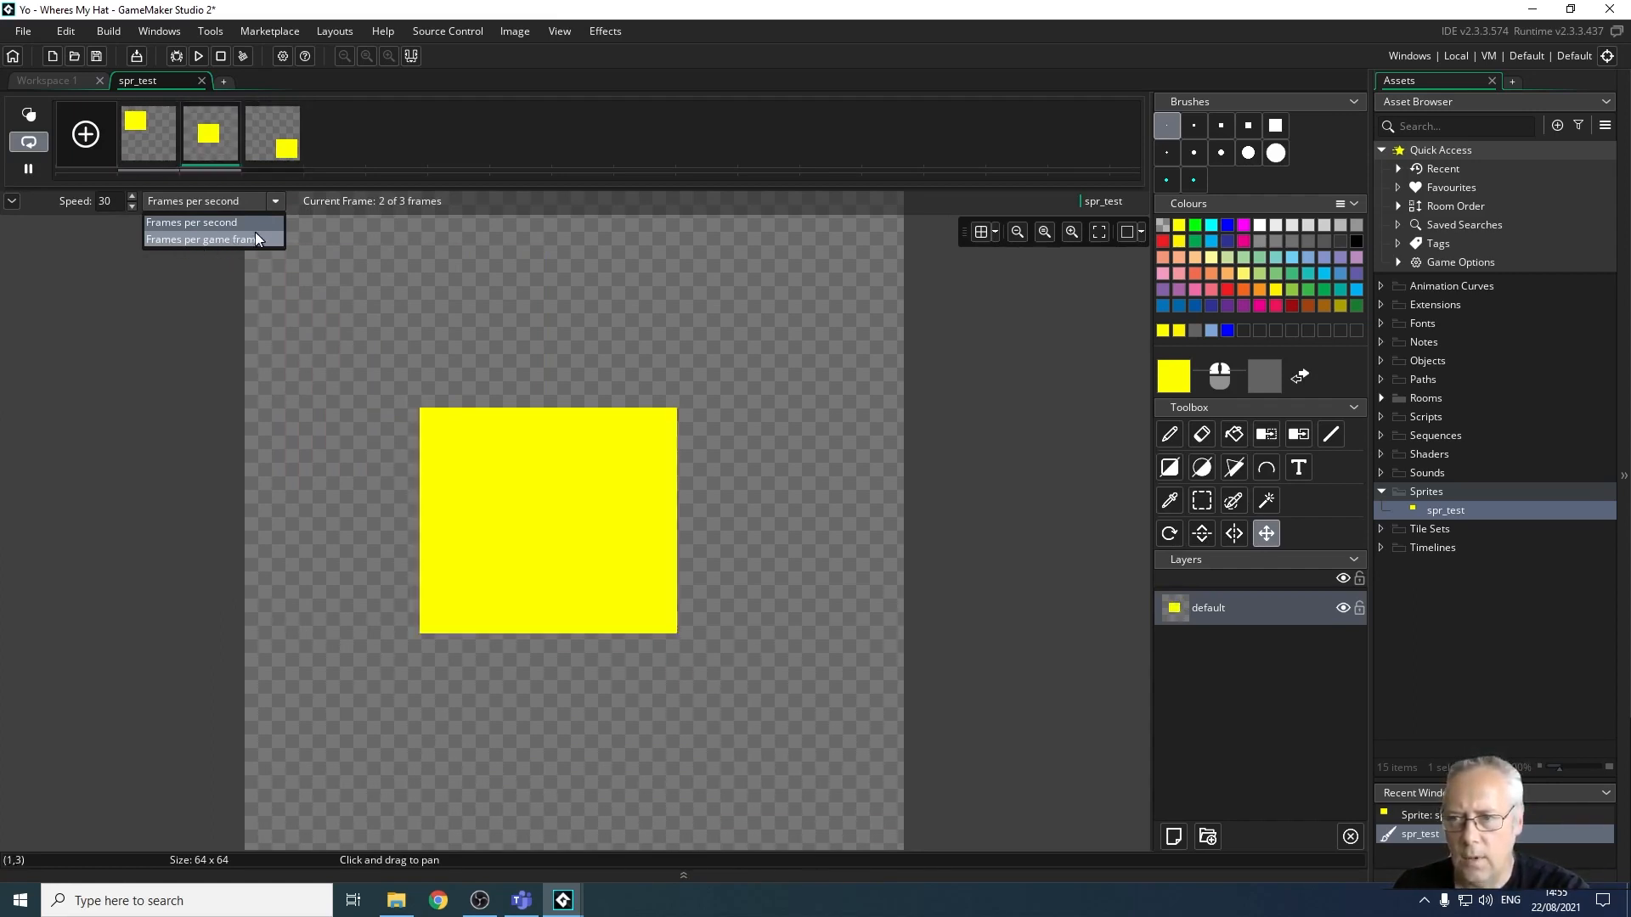
left_click(205, 222)
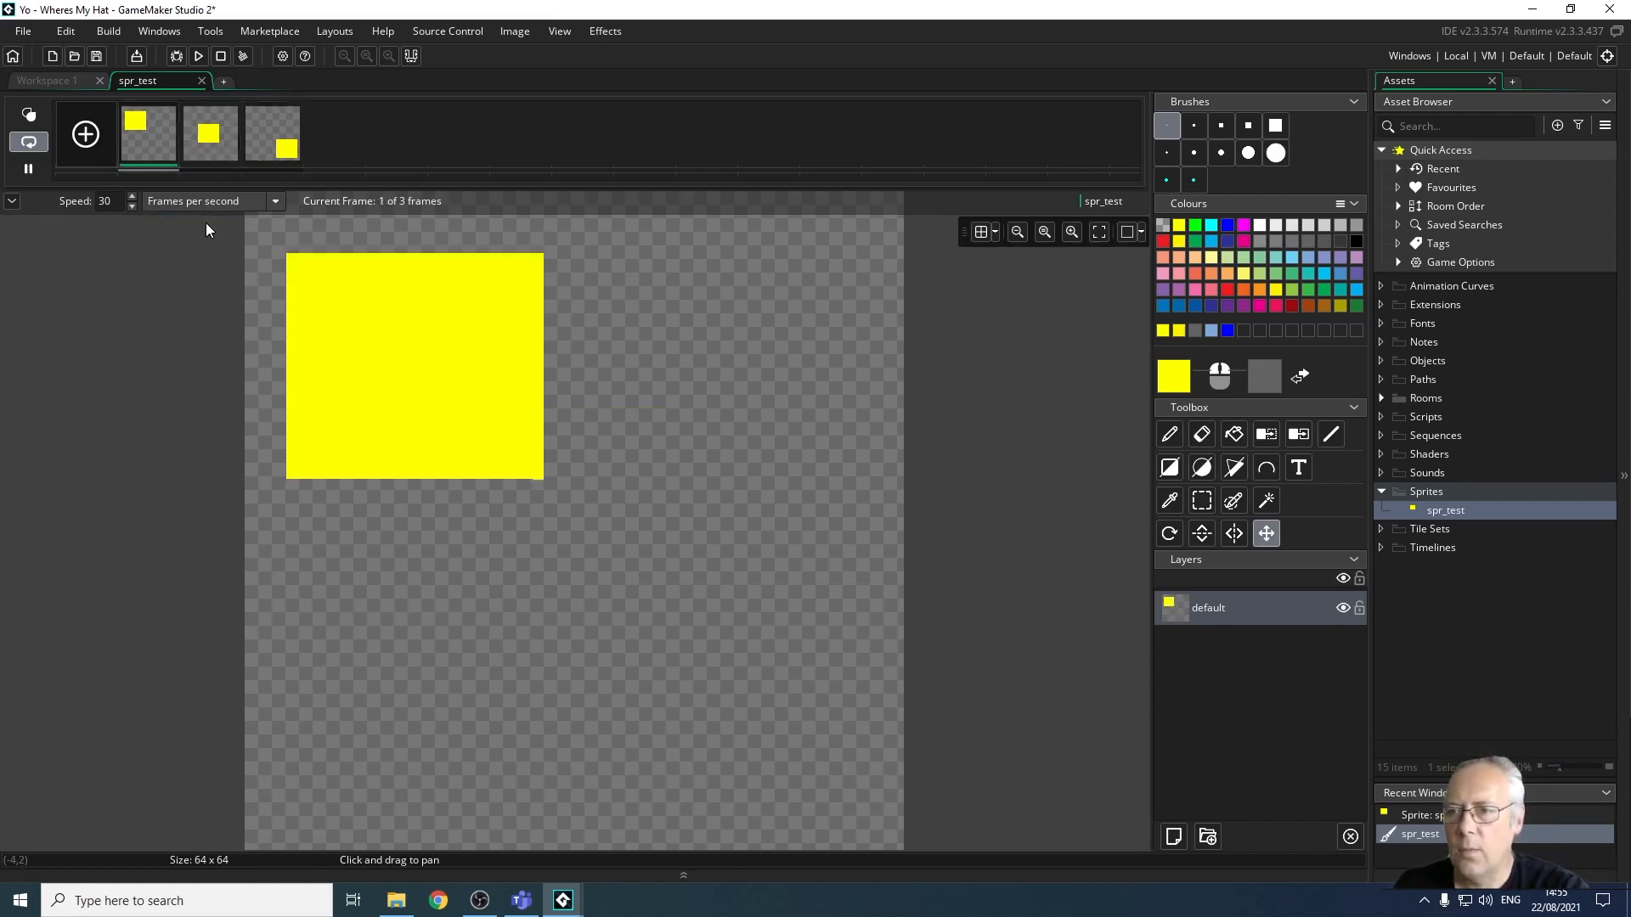
left_click(132, 206)
left_click(132, 207)
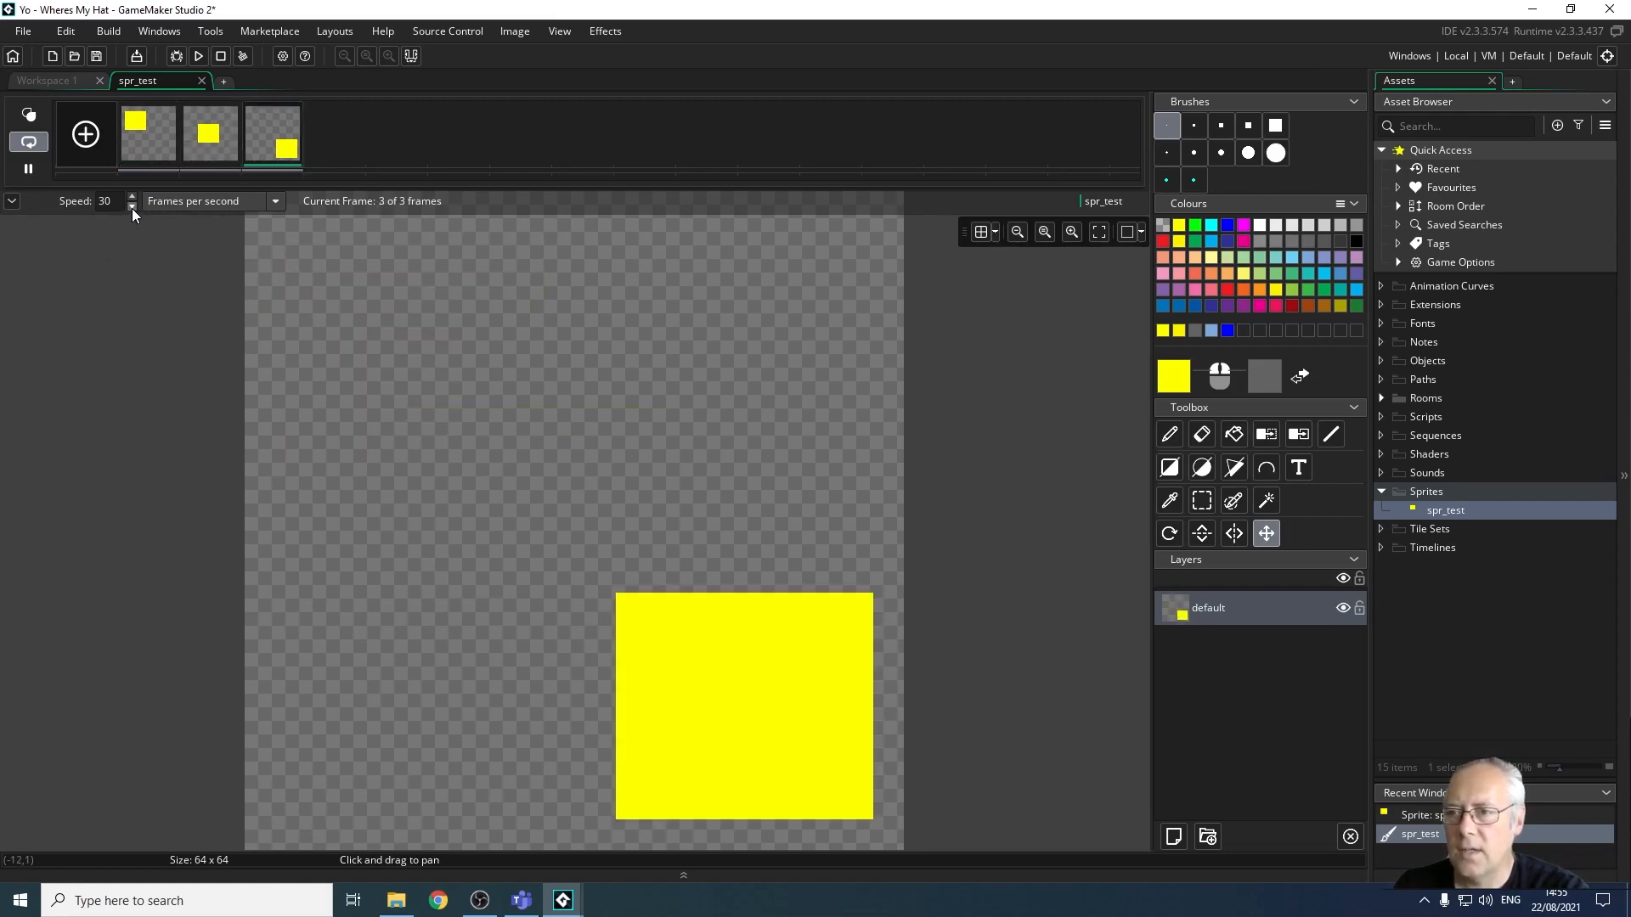
left_click(132, 208)
left_click(132, 207)
left_click(131, 207)
left_click(131, 207)
left_click(130, 208)
left_click(130, 207)
left_click(128, 207)
left_click(128, 207)
left_click(128, 207)
left_click(127, 207)
left_click(131, 206)
left_click(131, 207)
left_click(132, 206)
left_click(132, 206)
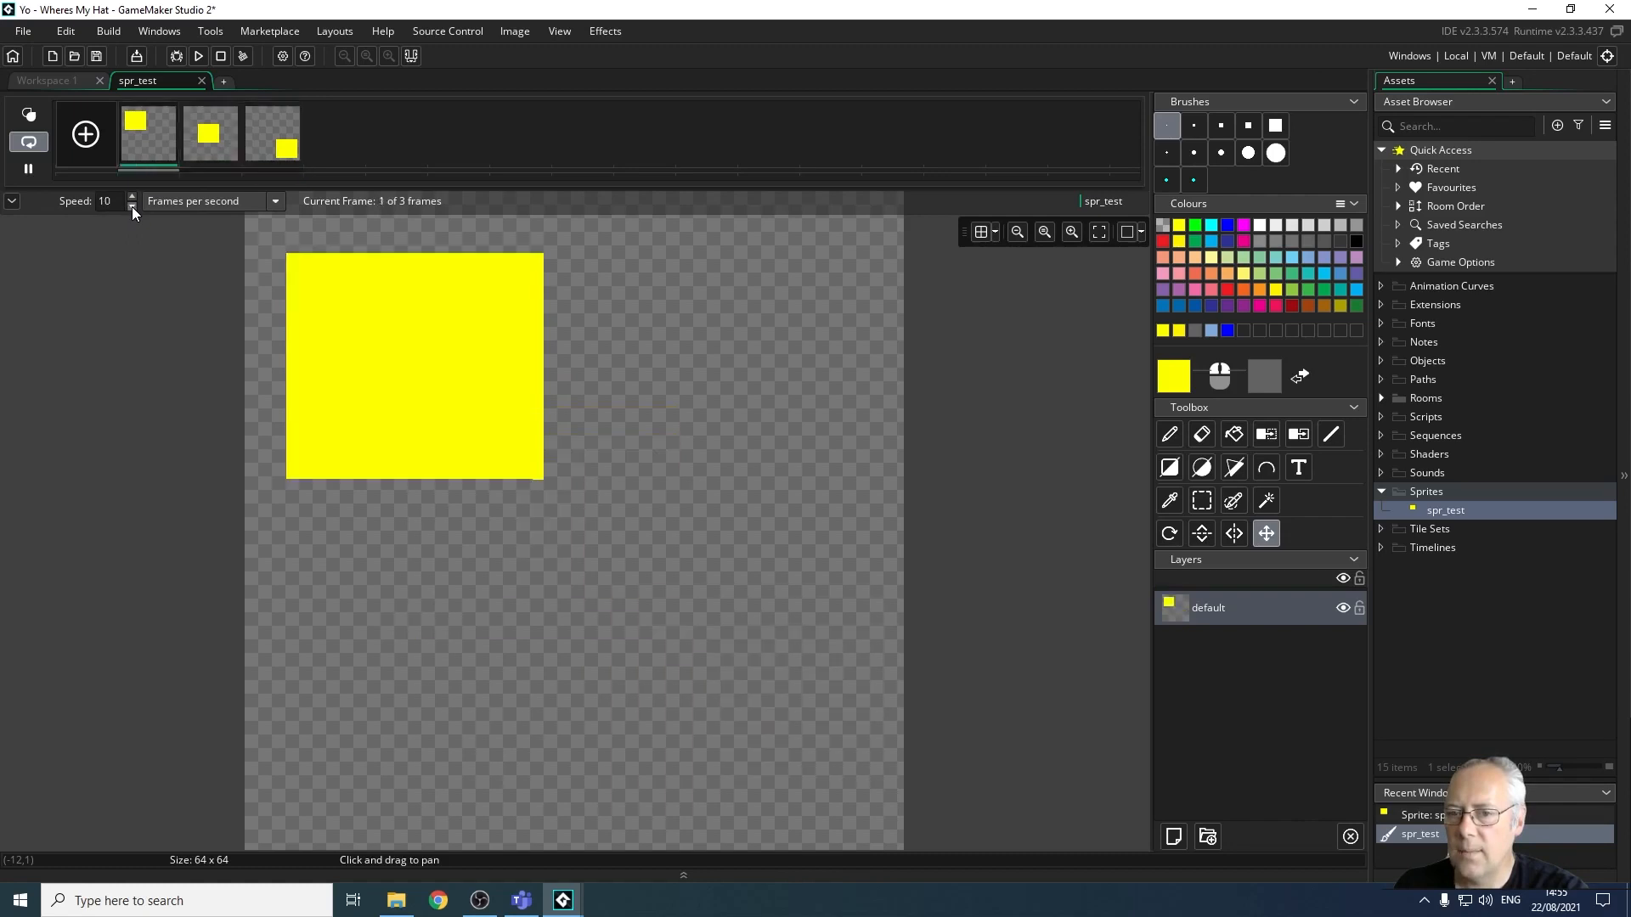
left_click(132, 206)
left_click(131, 206)
left_click(132, 207)
left_click(131, 206)
left_click(132, 207)
left_click(132, 207)
left_click(133, 207)
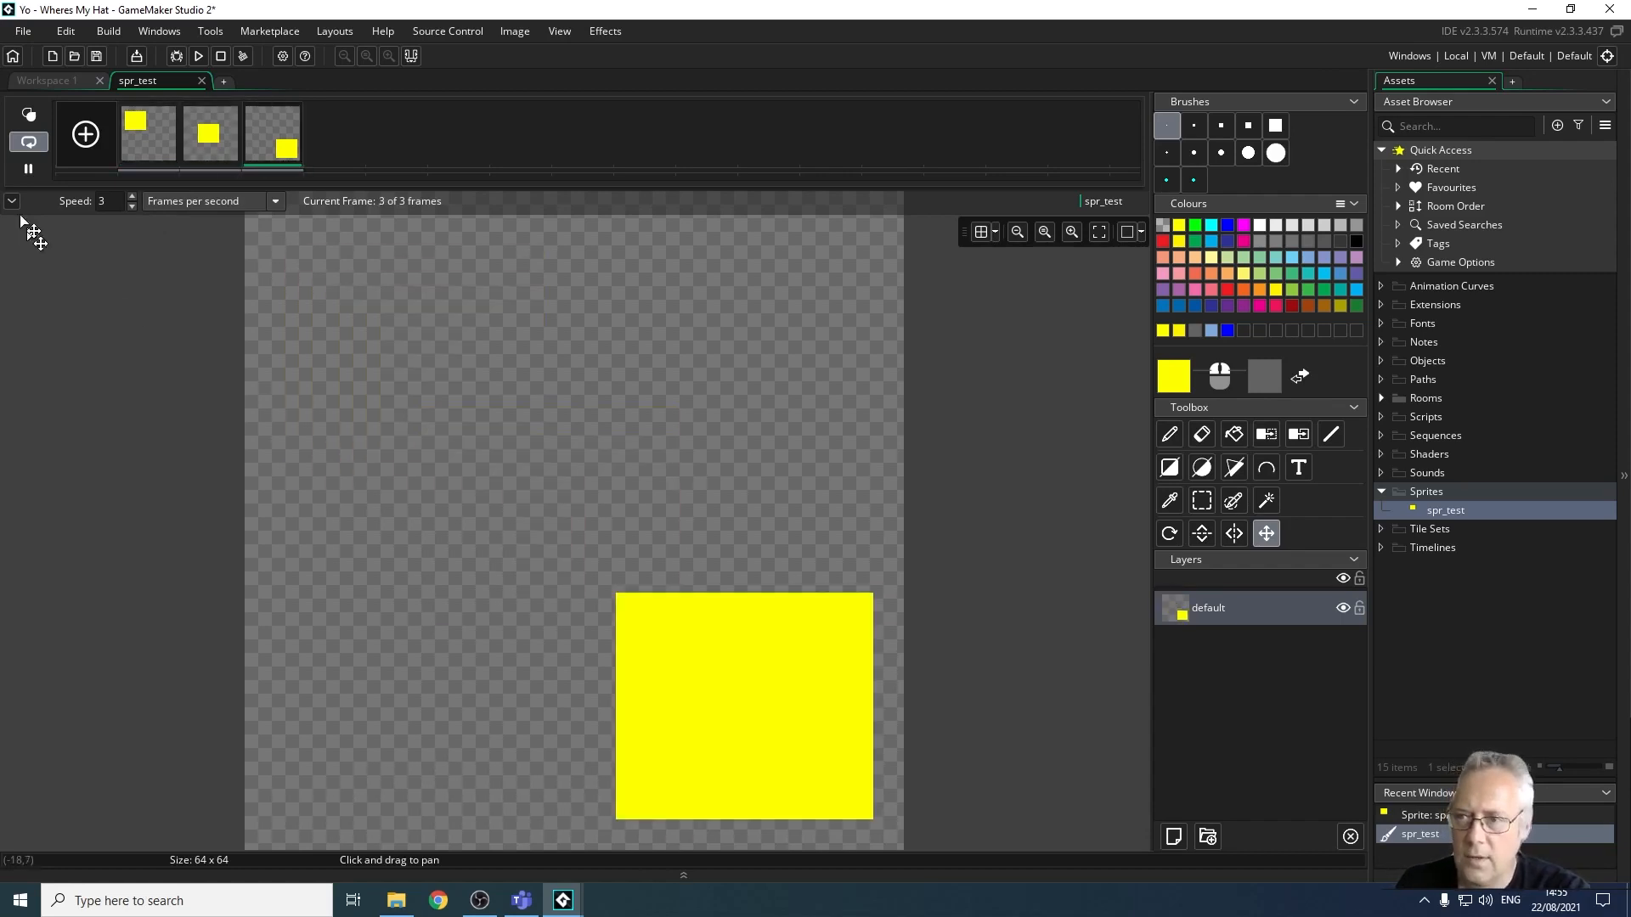
Preview the animation in ping-pong and play-once modes, return it to looping playback, replay it and stop it.
left_click(28, 168)
left_click(28, 169)
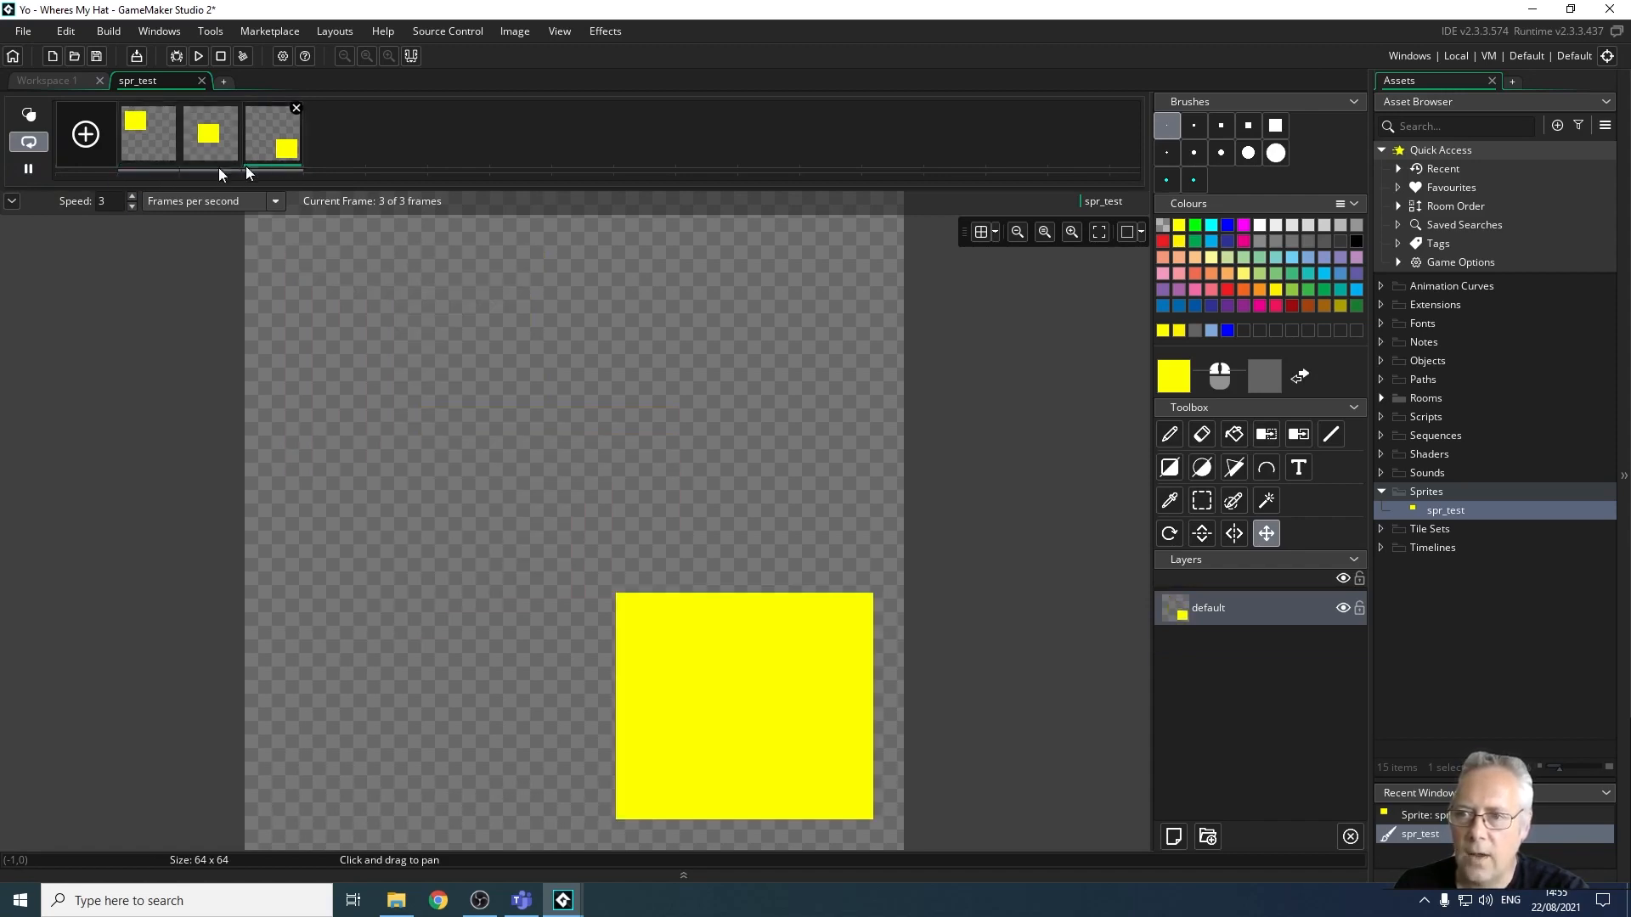
left_click(31, 142)
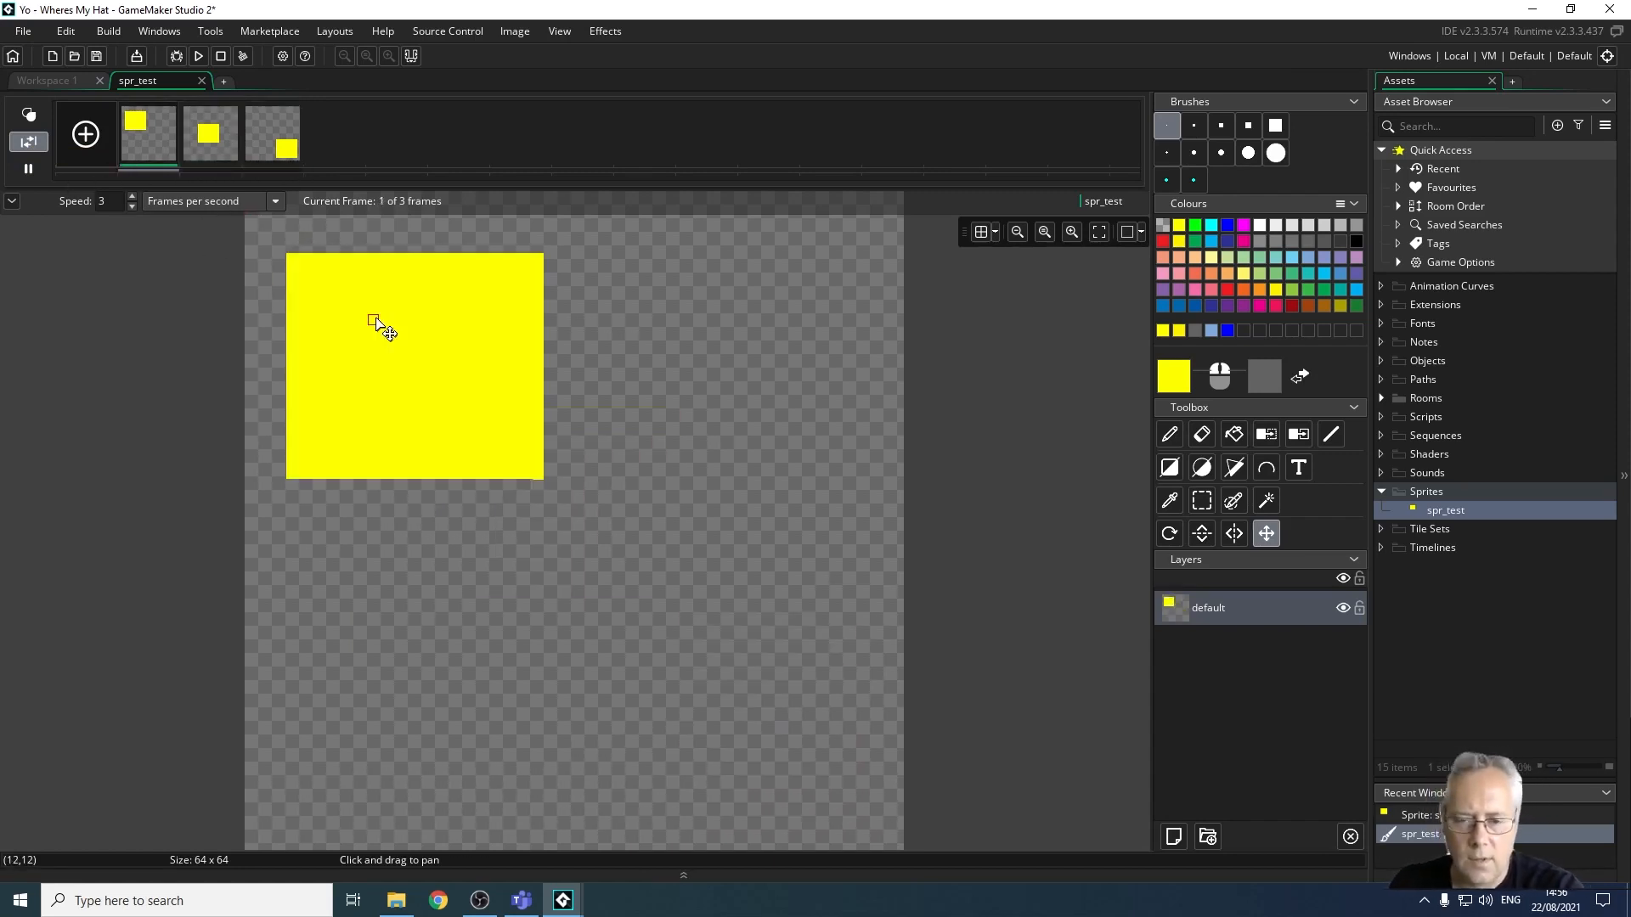
left_click(28, 169)
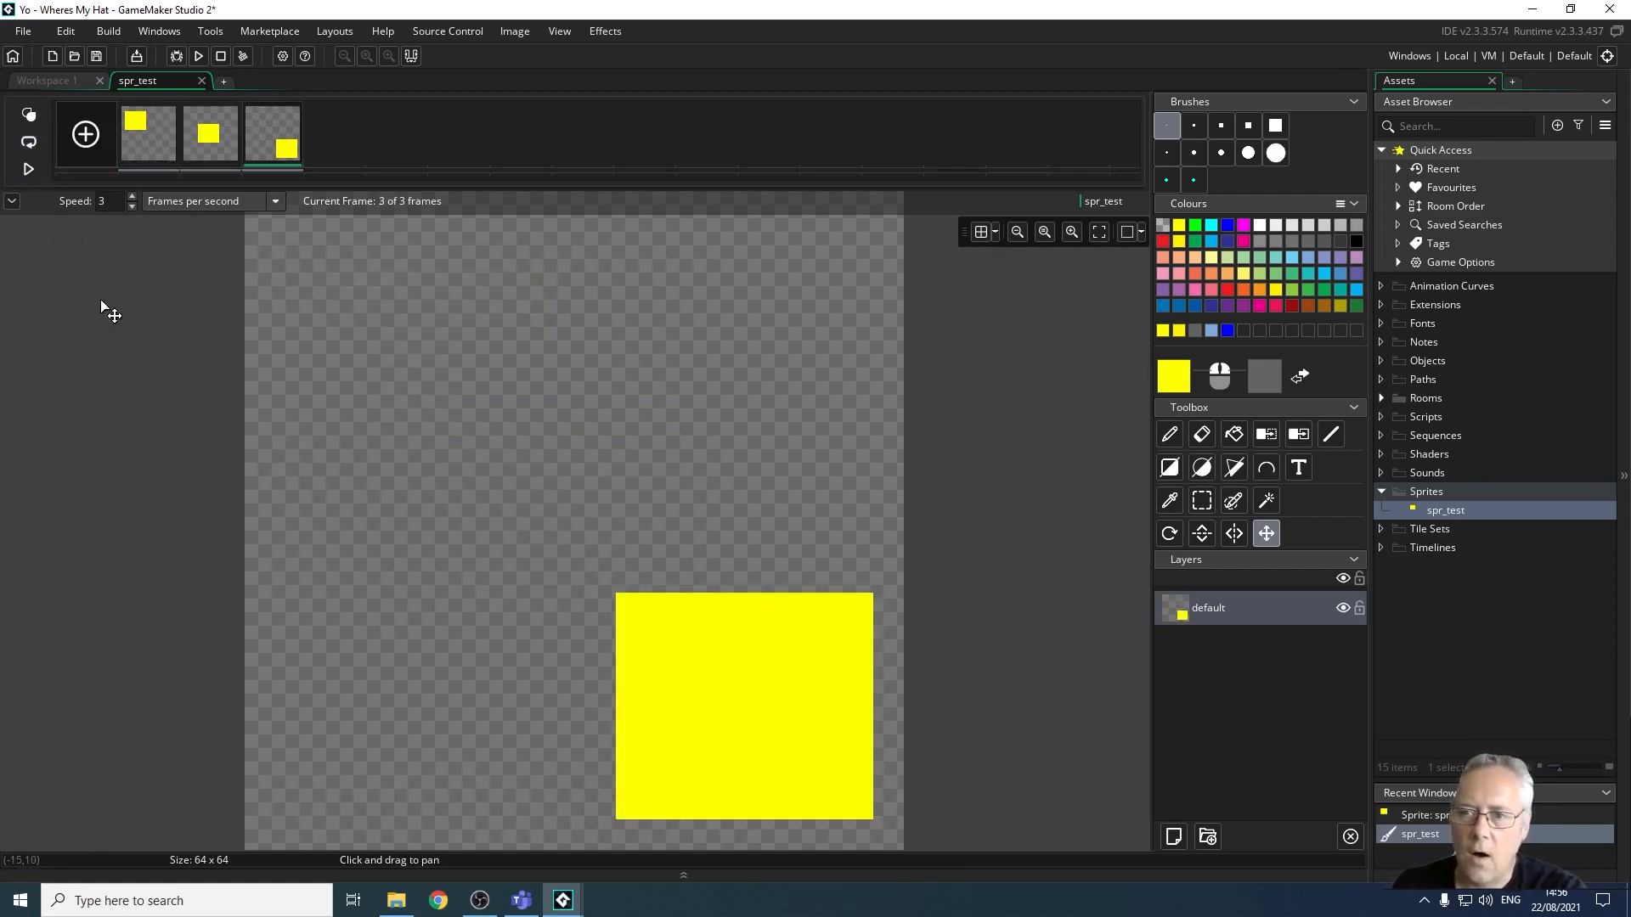
left_click(28, 168)
left_click(28, 168)
left_click(28, 141)
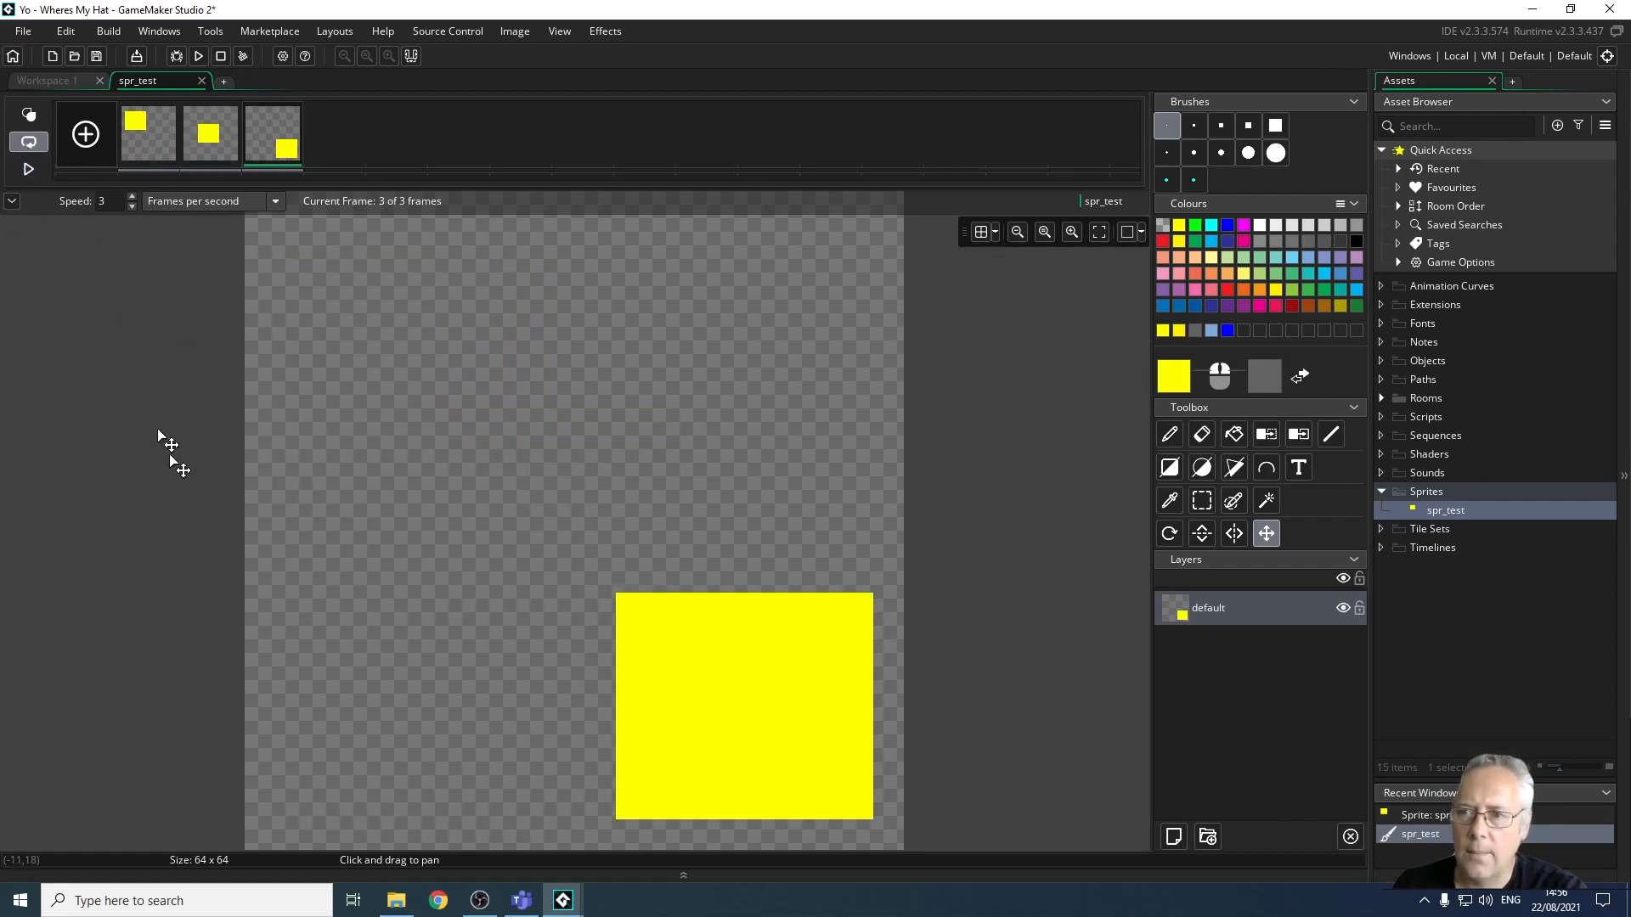
left_click(28, 168)
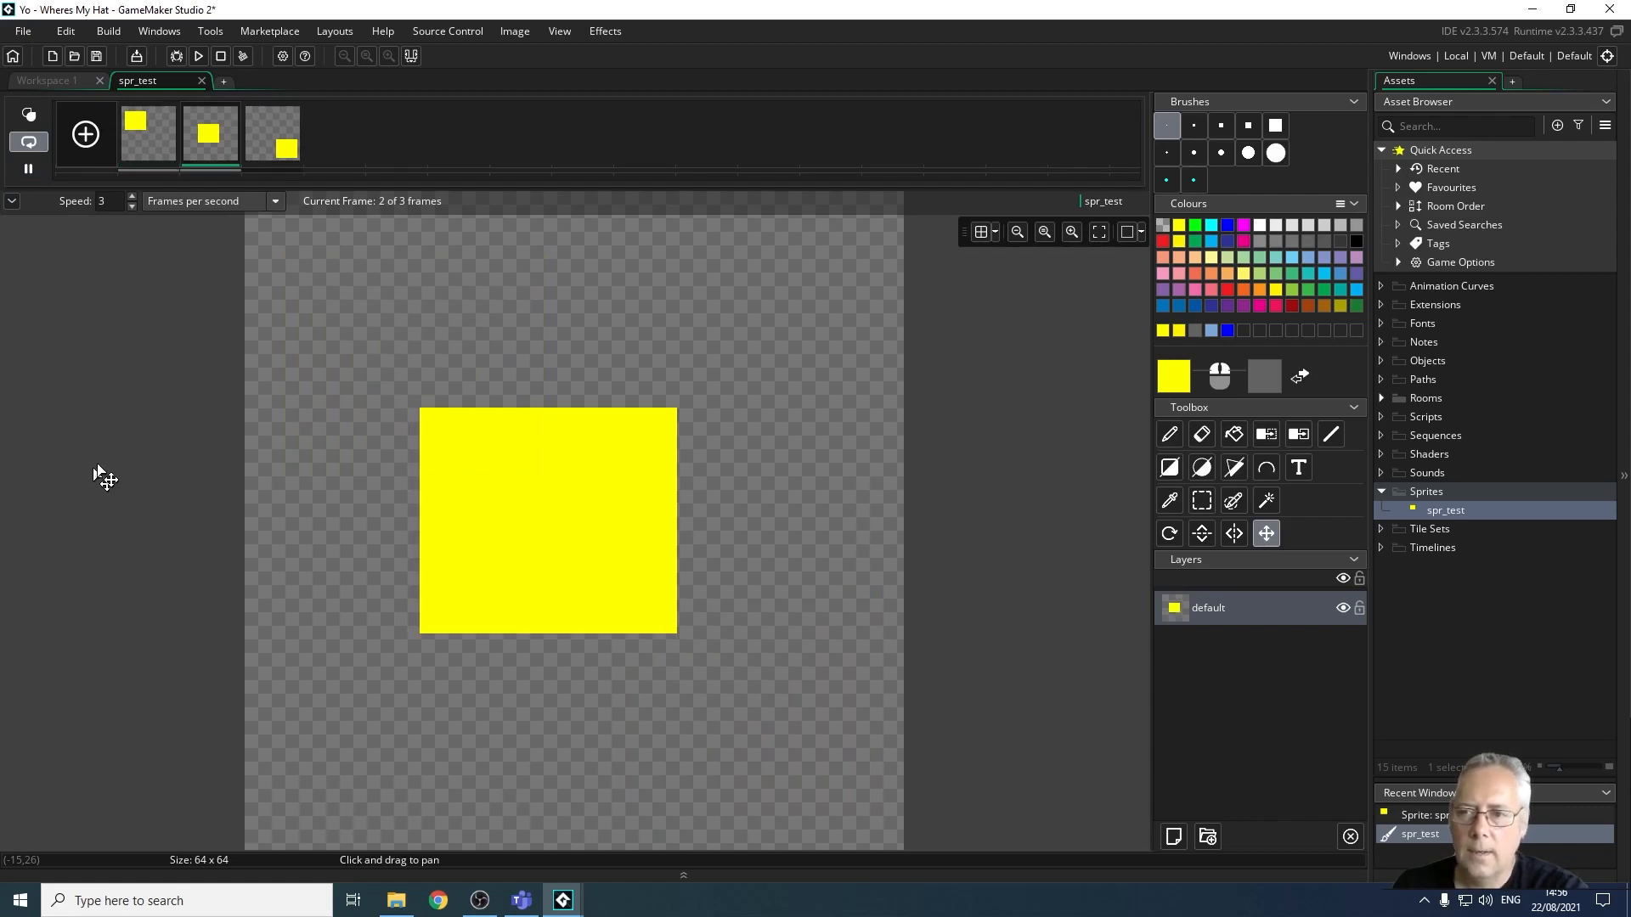
left_click(29, 168)
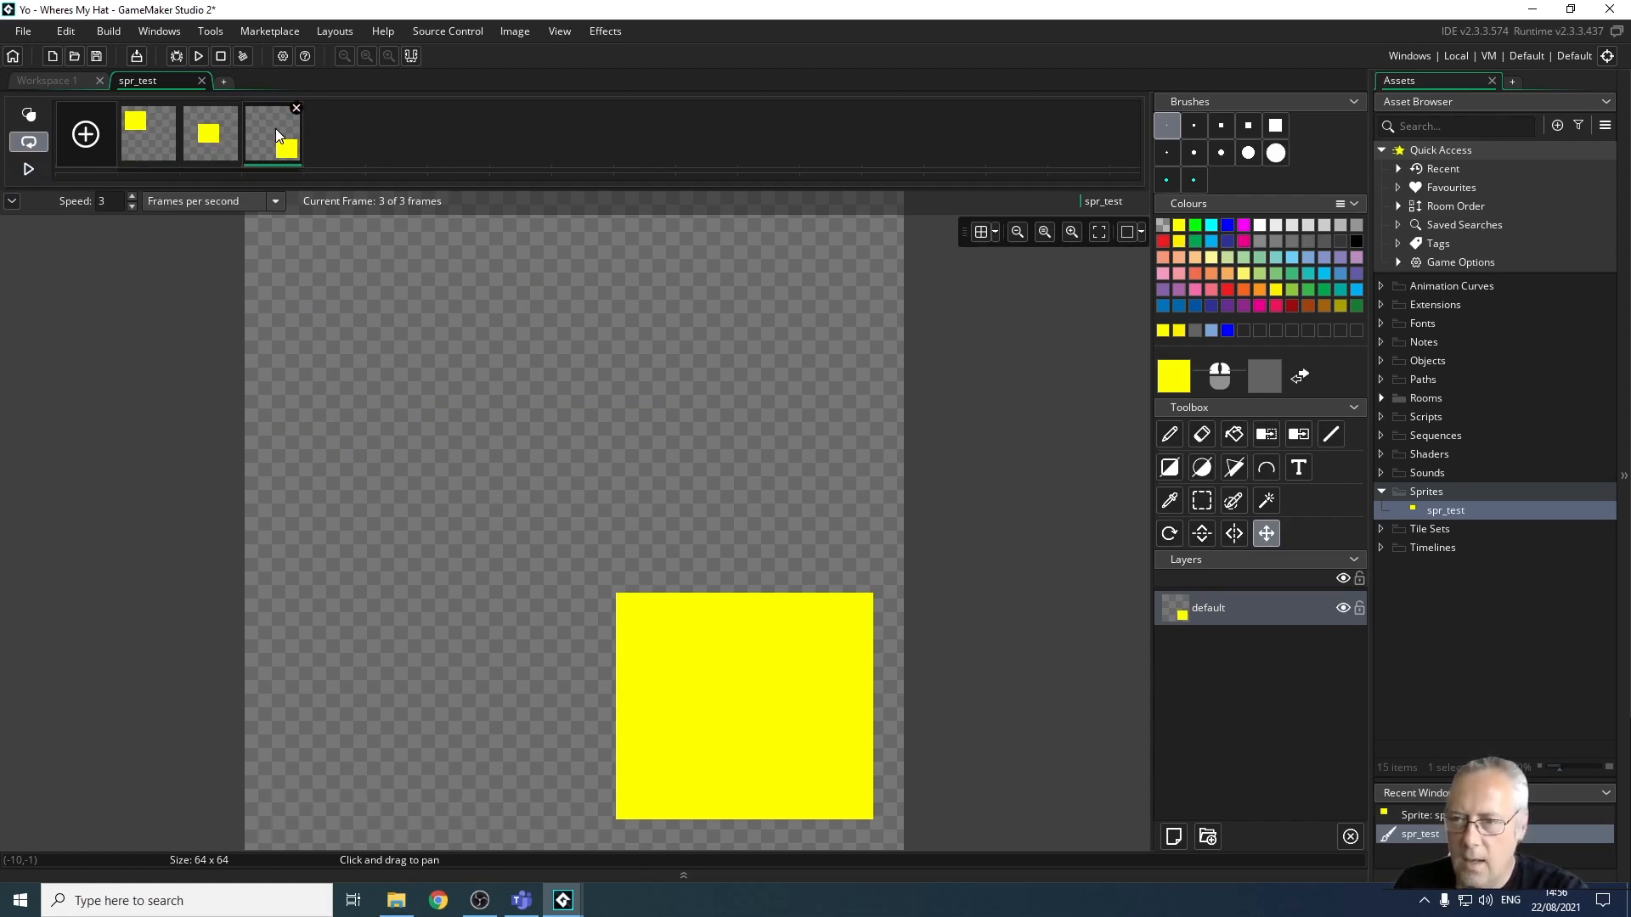
Delete the second and third frames, keeping only the first frame of the sprite.
left_click(206, 127)
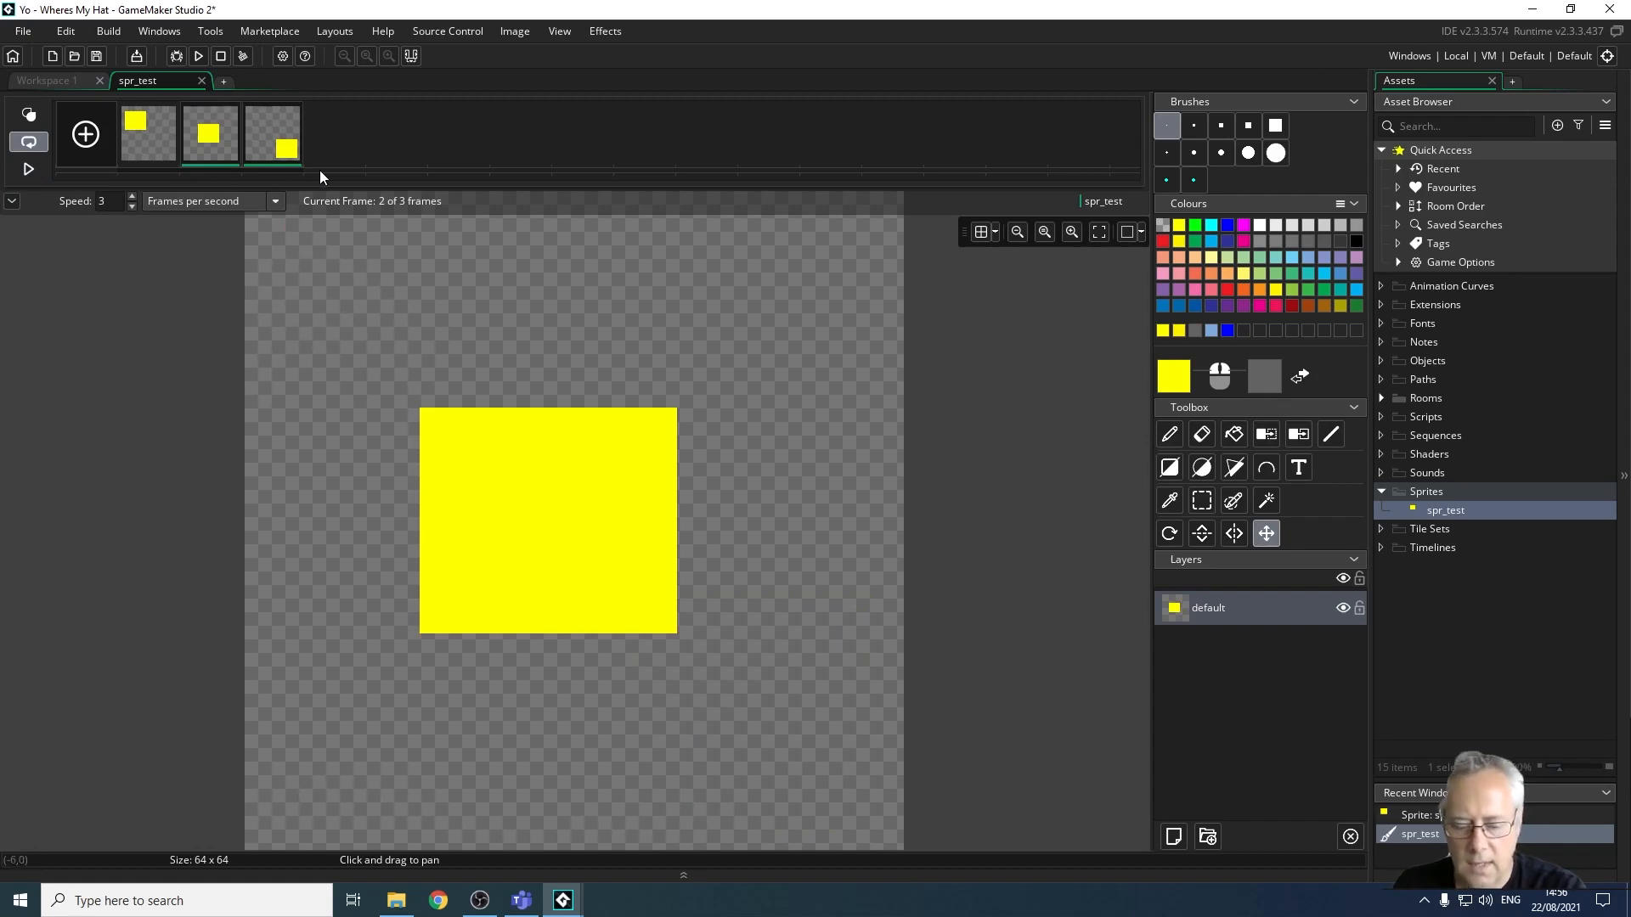
key("Delete")
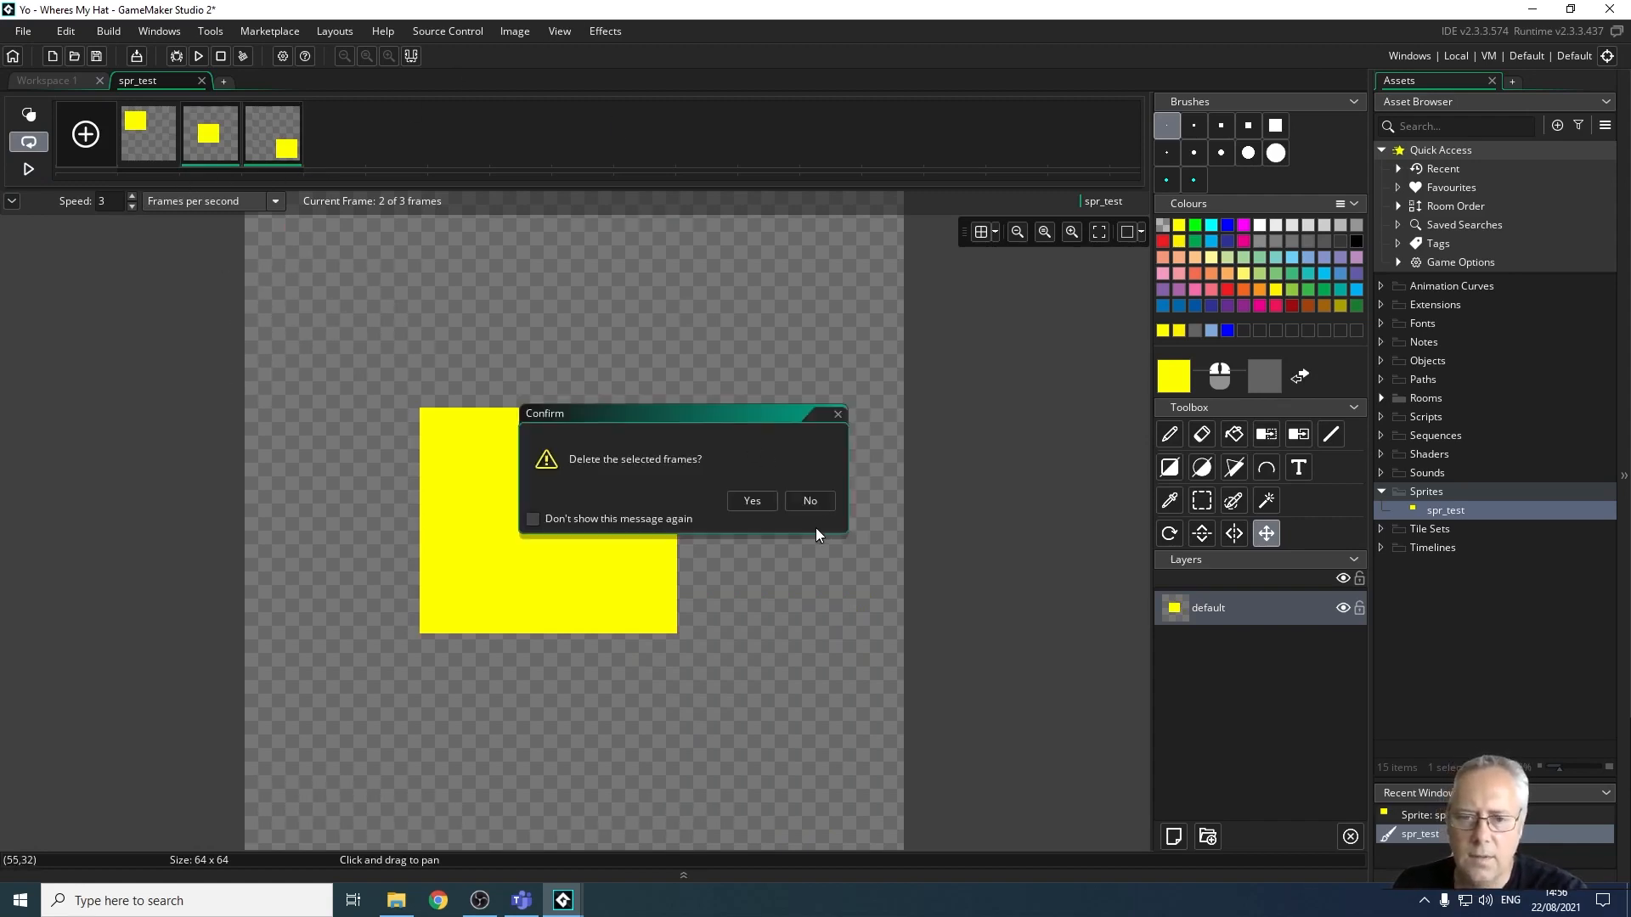
left_click(751, 504)
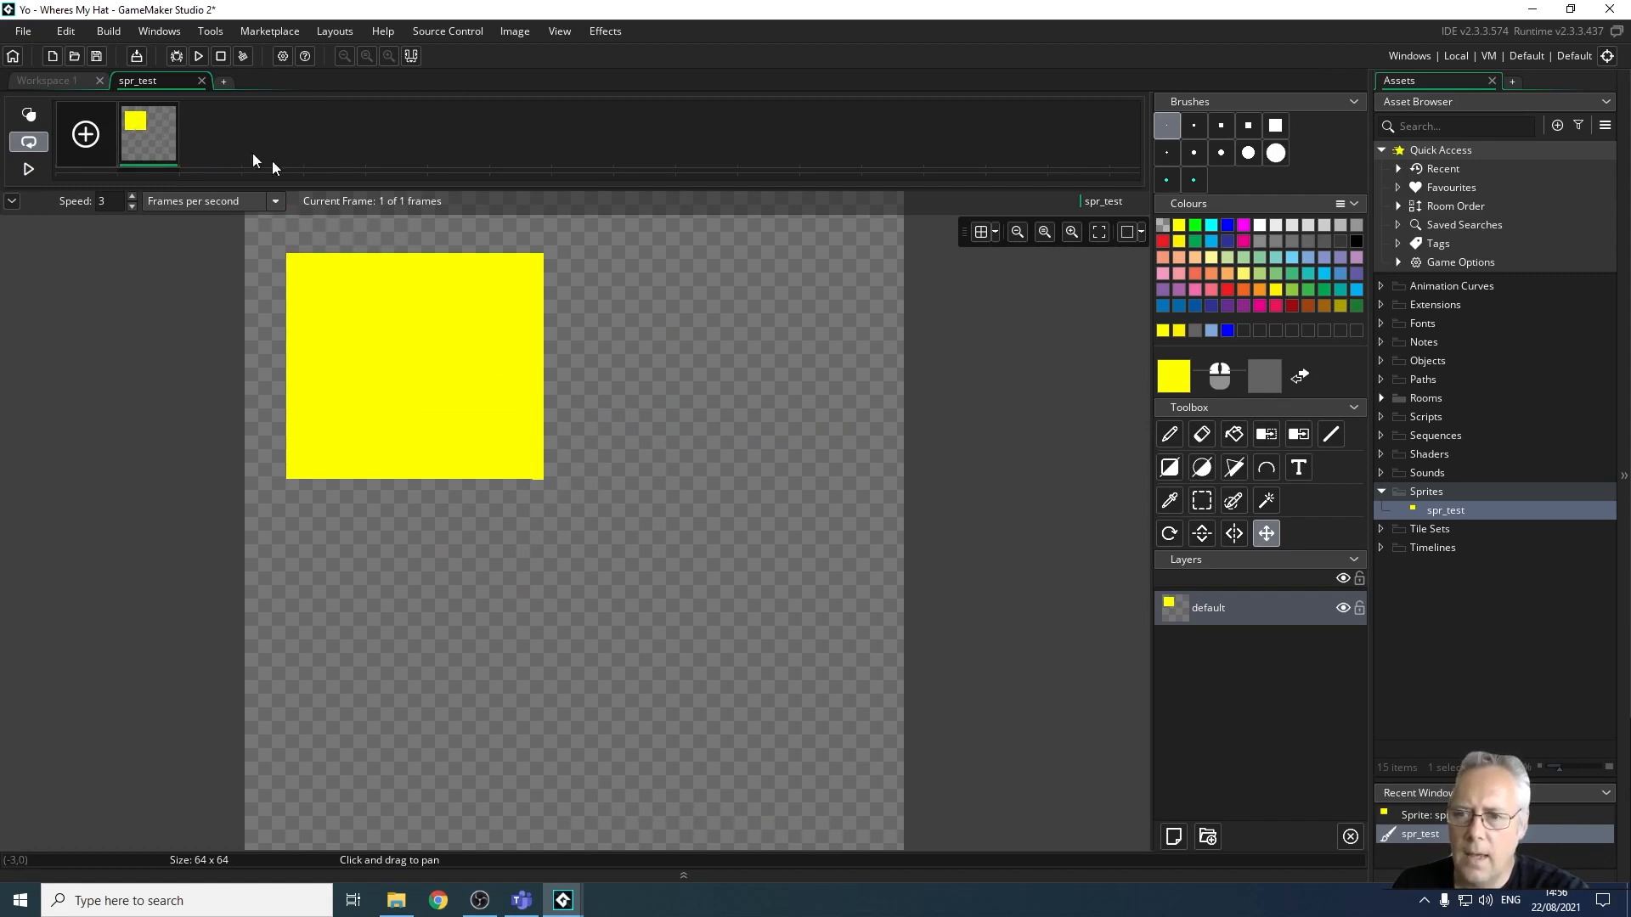
Clear the remaining frame's contents and draw a large filled blue circle in the middle of the canvas with the Ellipse tool.
key("ctrl+a")
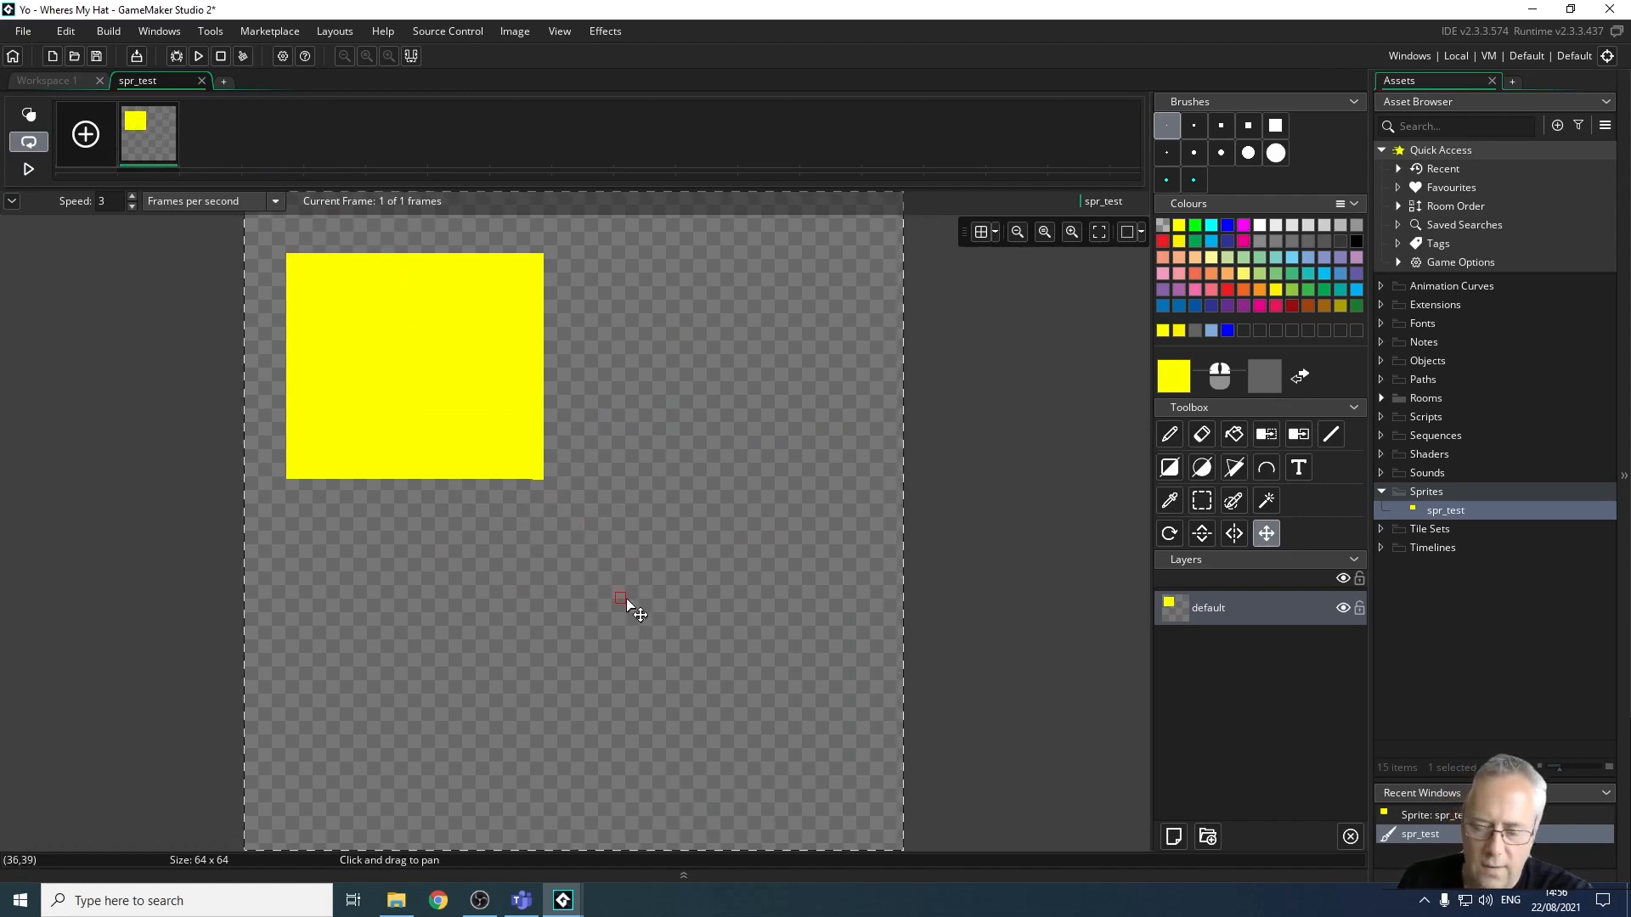
key("Delete")
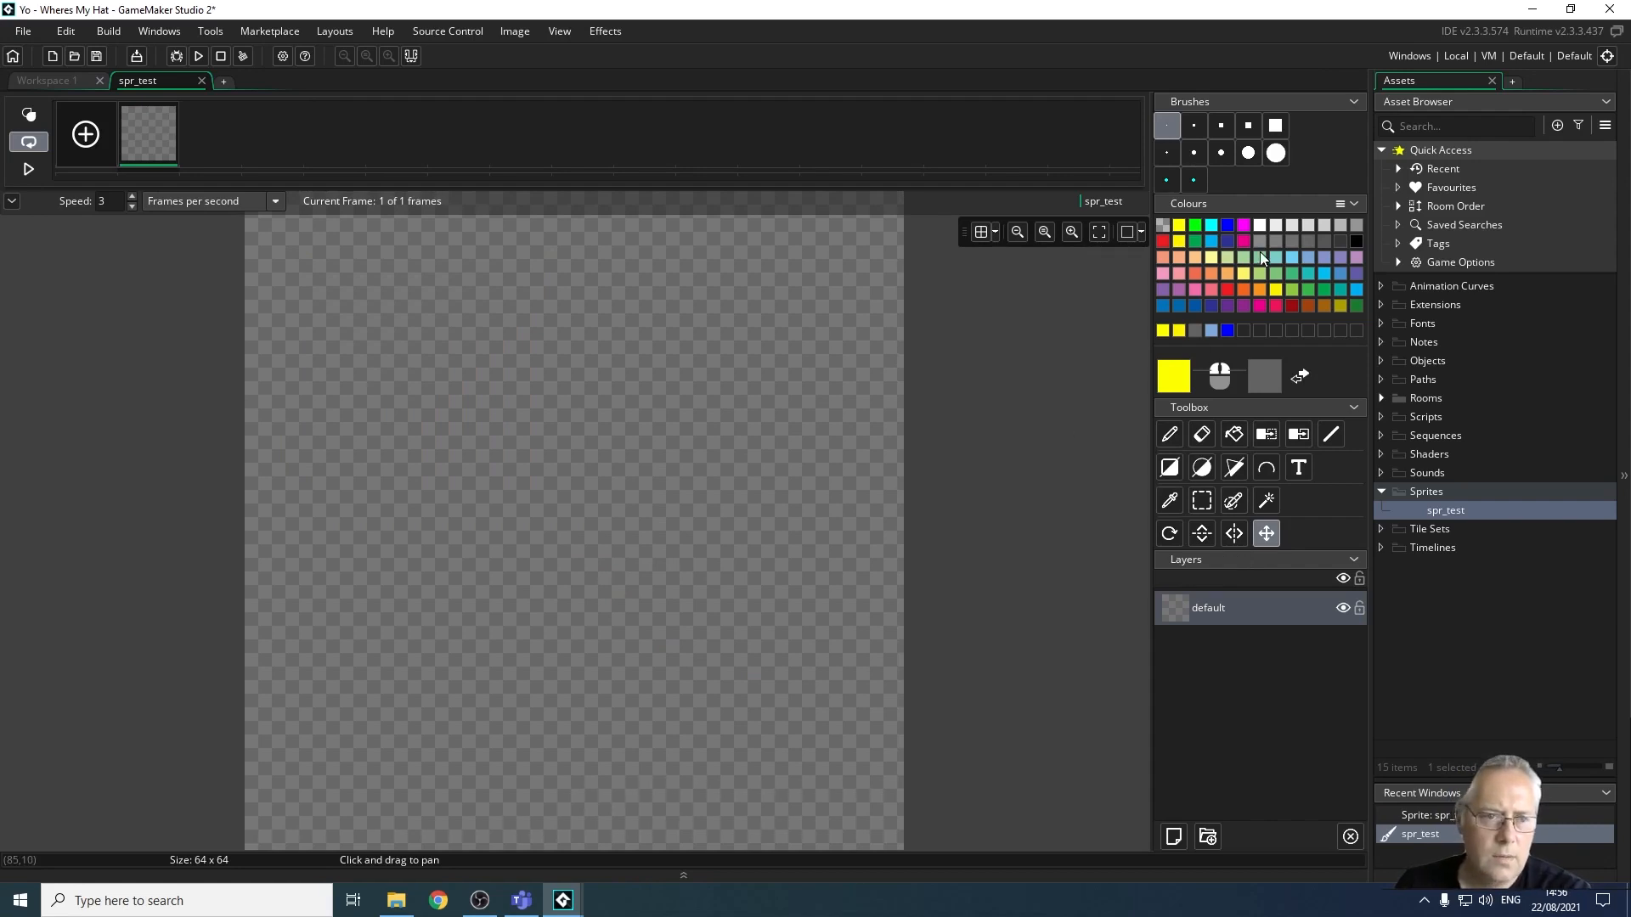
left_click(1227, 224)
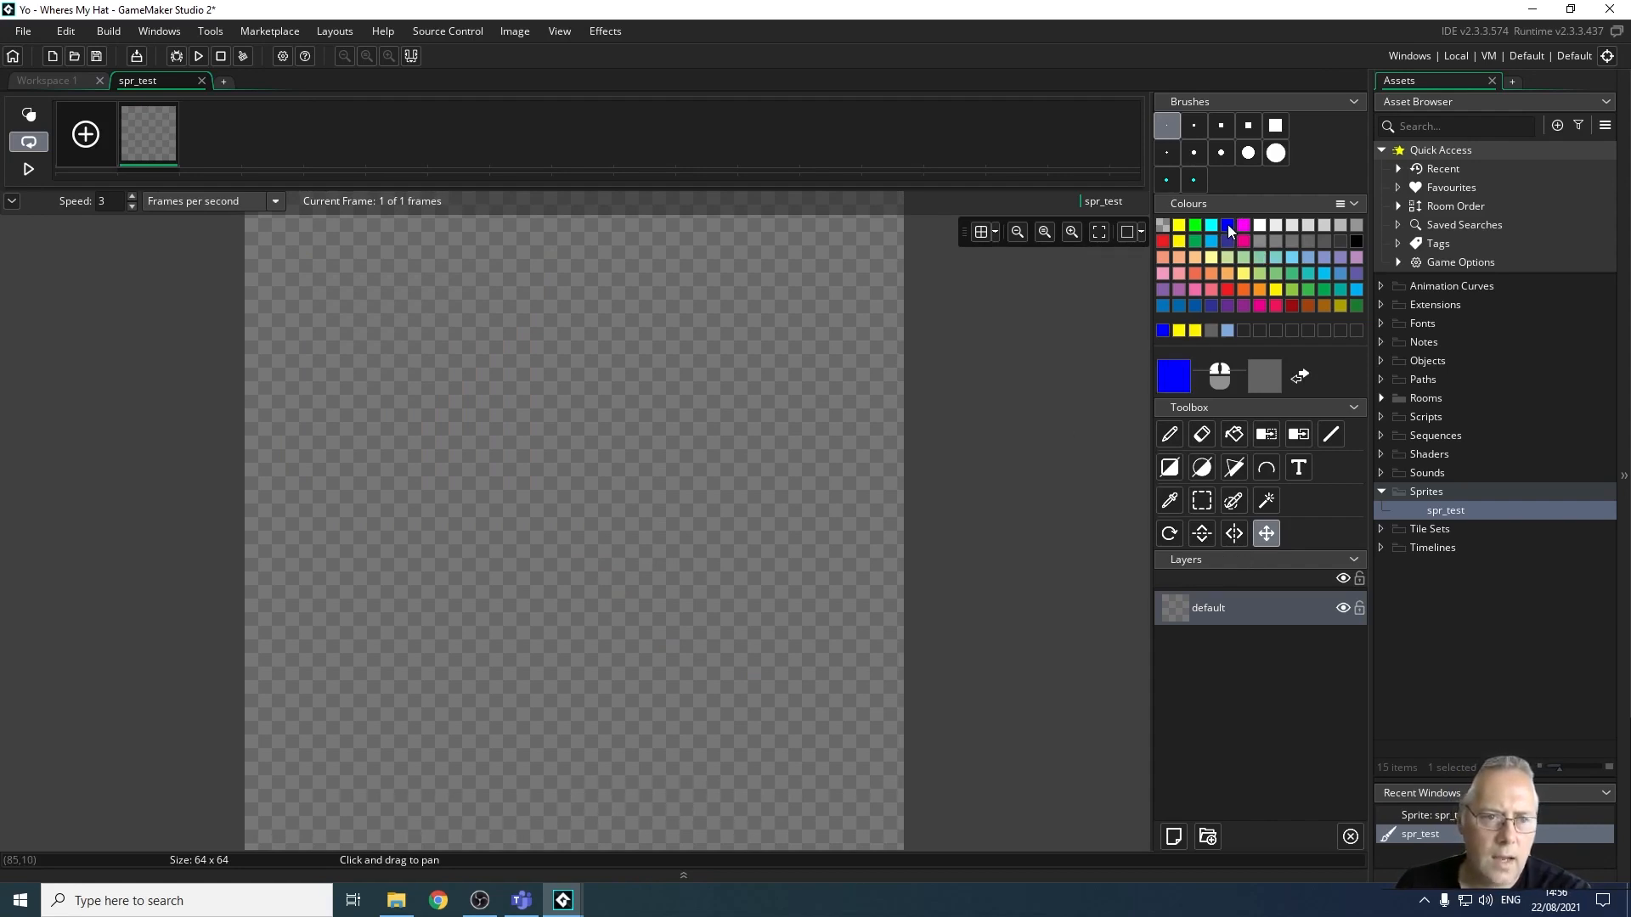
left_click_drag(328, 274, 826, 743)
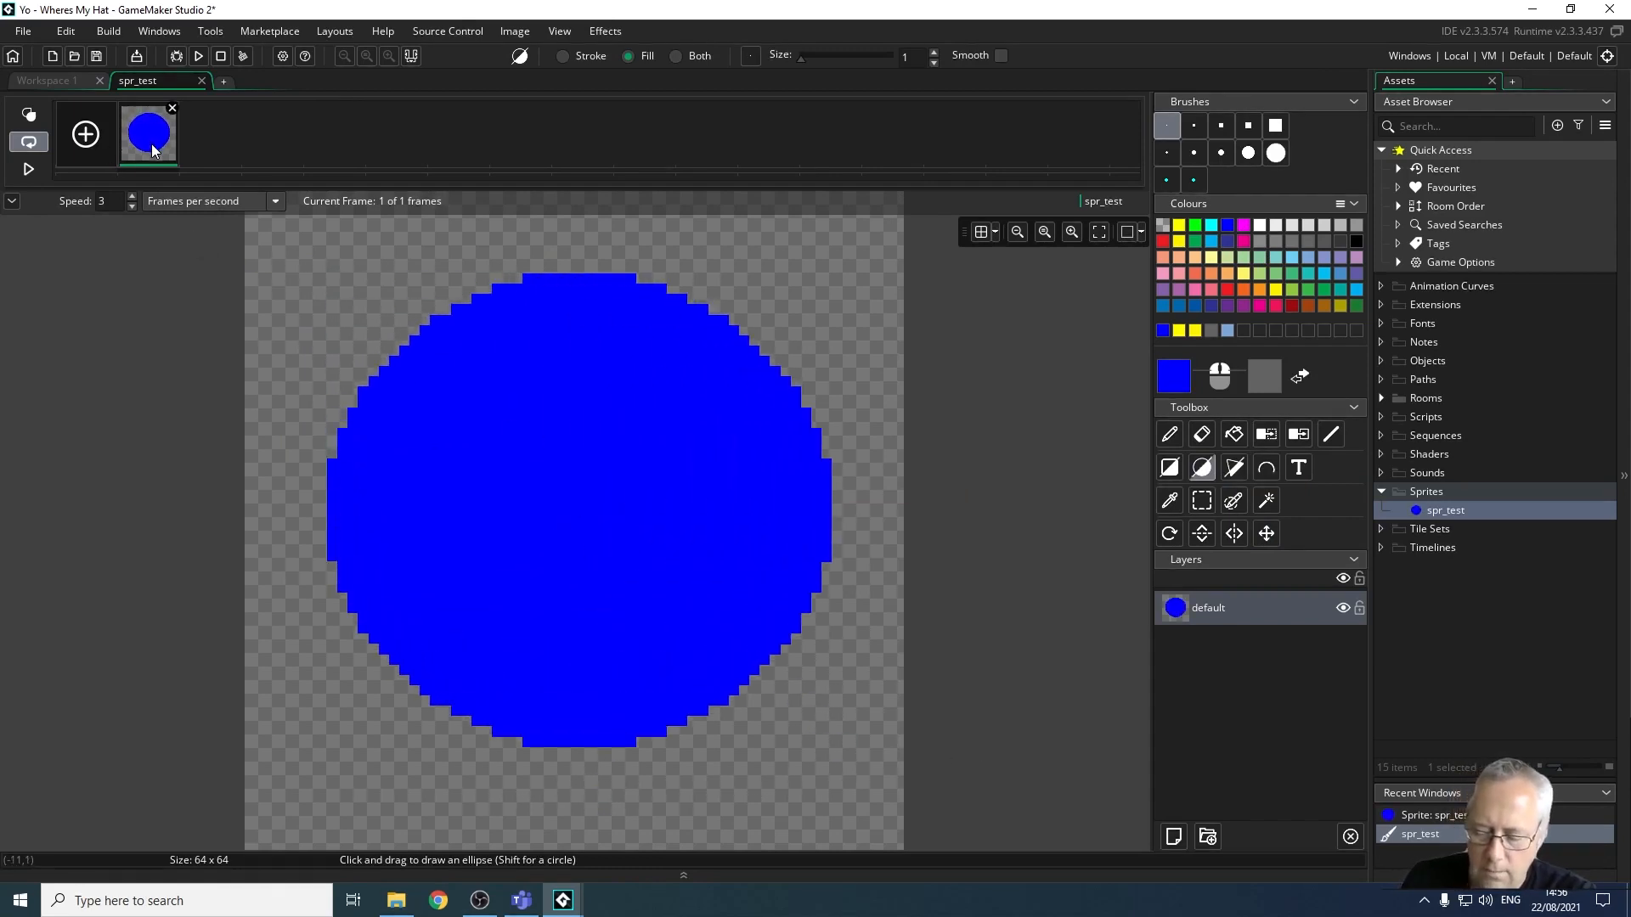
Copy the blue circle frame and paste it repeatedly until the animation has 12 frames.
key("d")
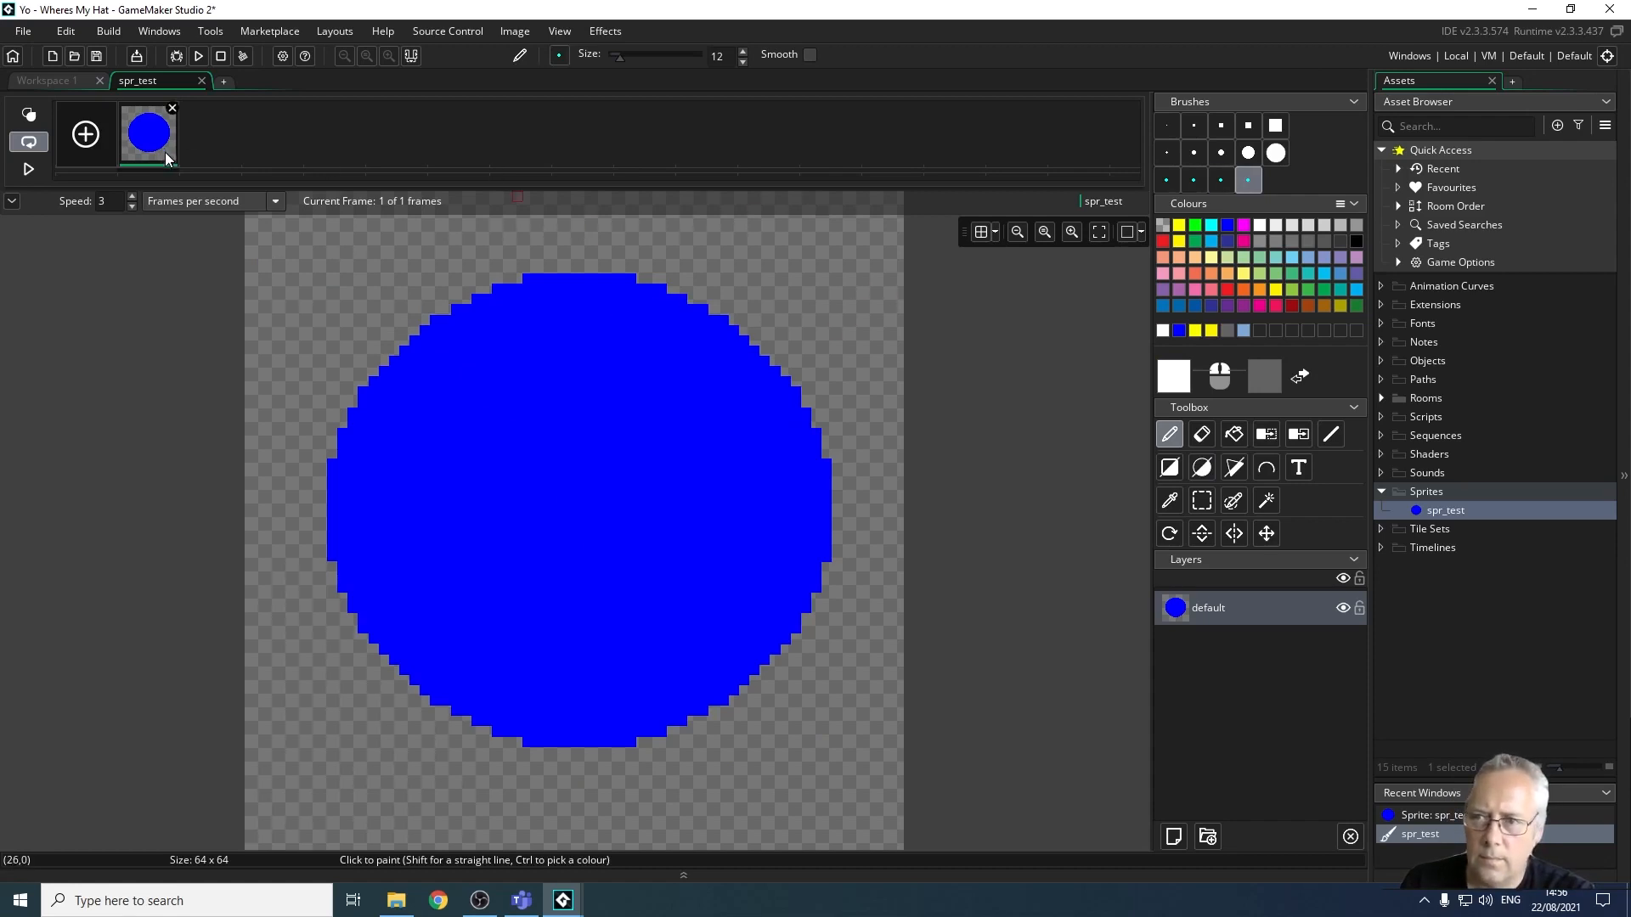
key("ctrl+v")
key("ctrl+v")
key("ctrl+v")
key("ctrl+v")
key("ctrl+v")
key("ctrl+v")
key("ctrl+v")
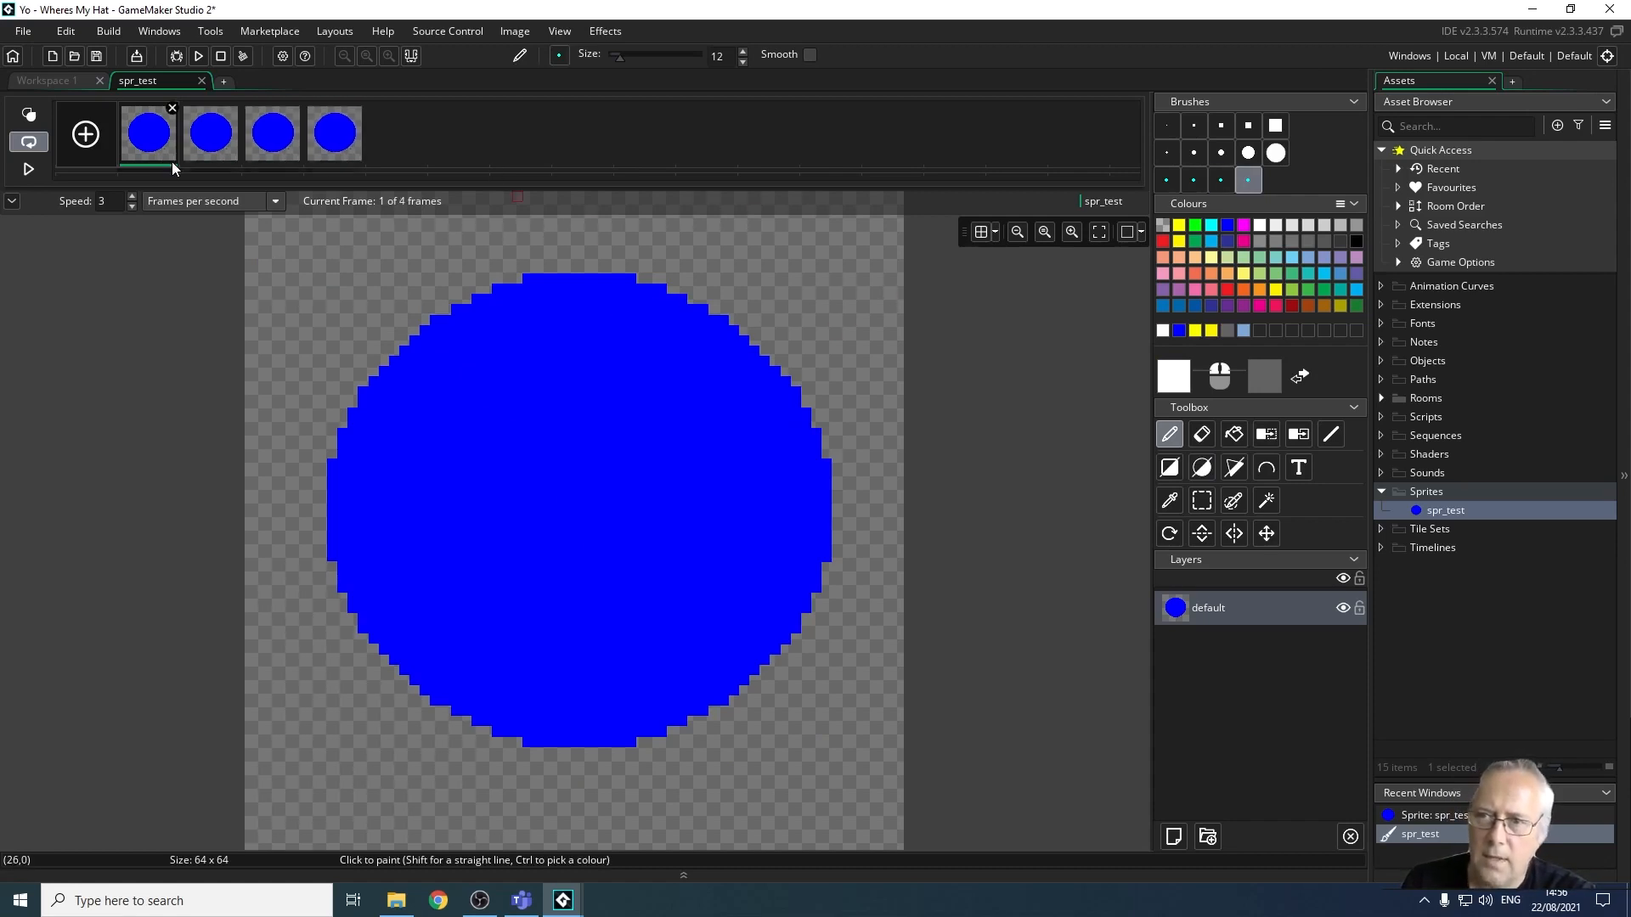
key("ctrl+v")
key("ctrl+v")
key("ctrl+v")
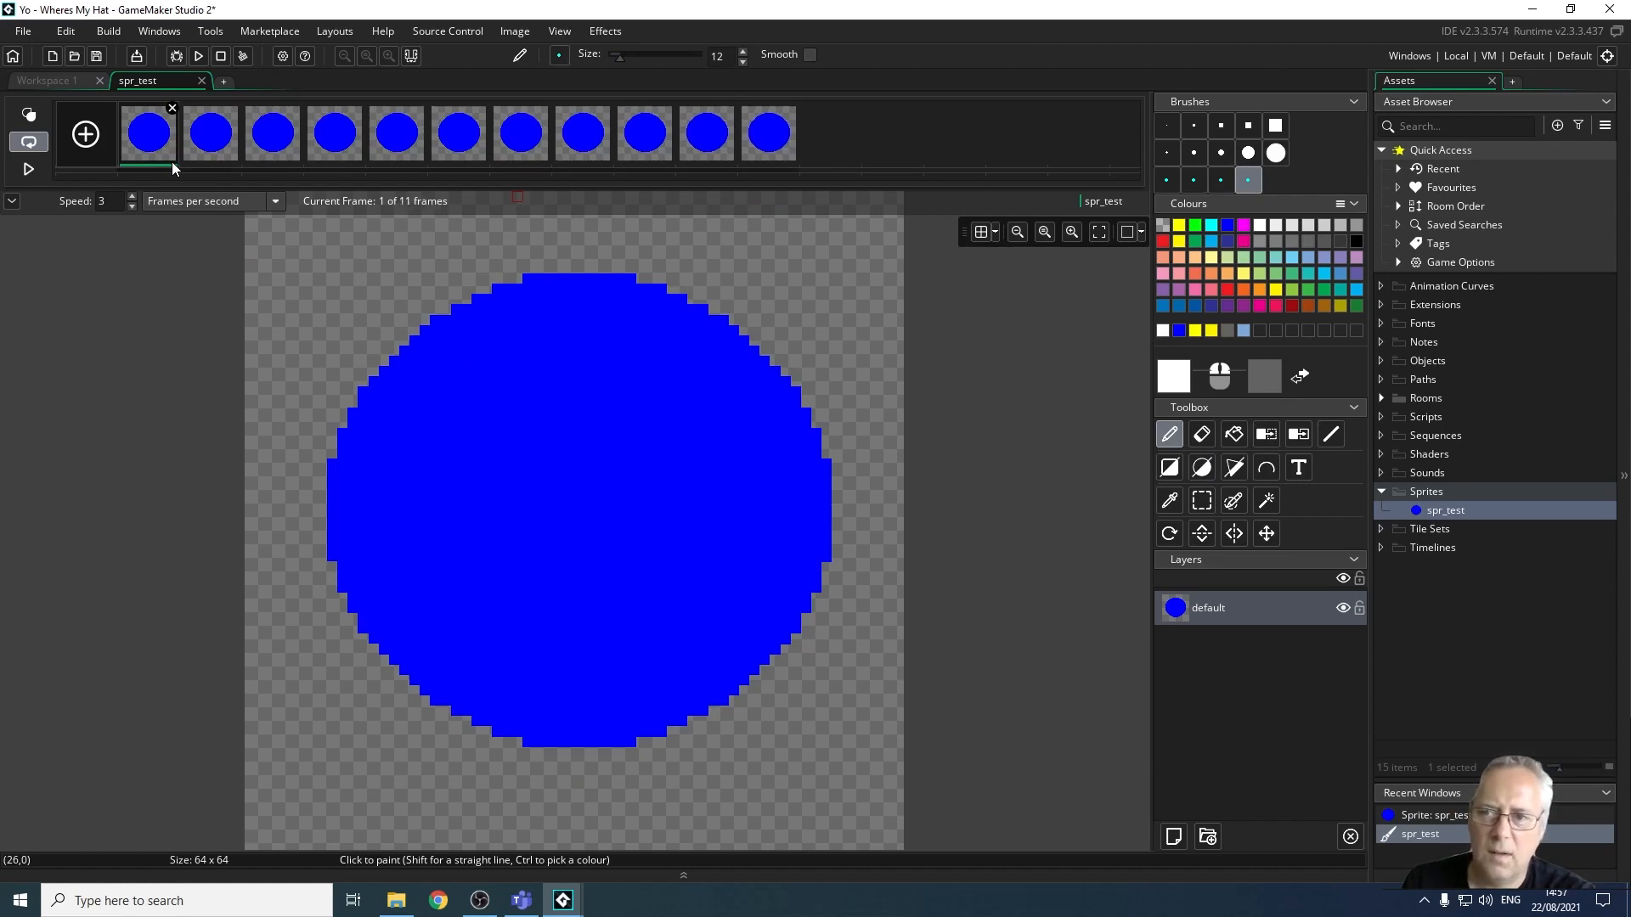
key("ctrl+v")
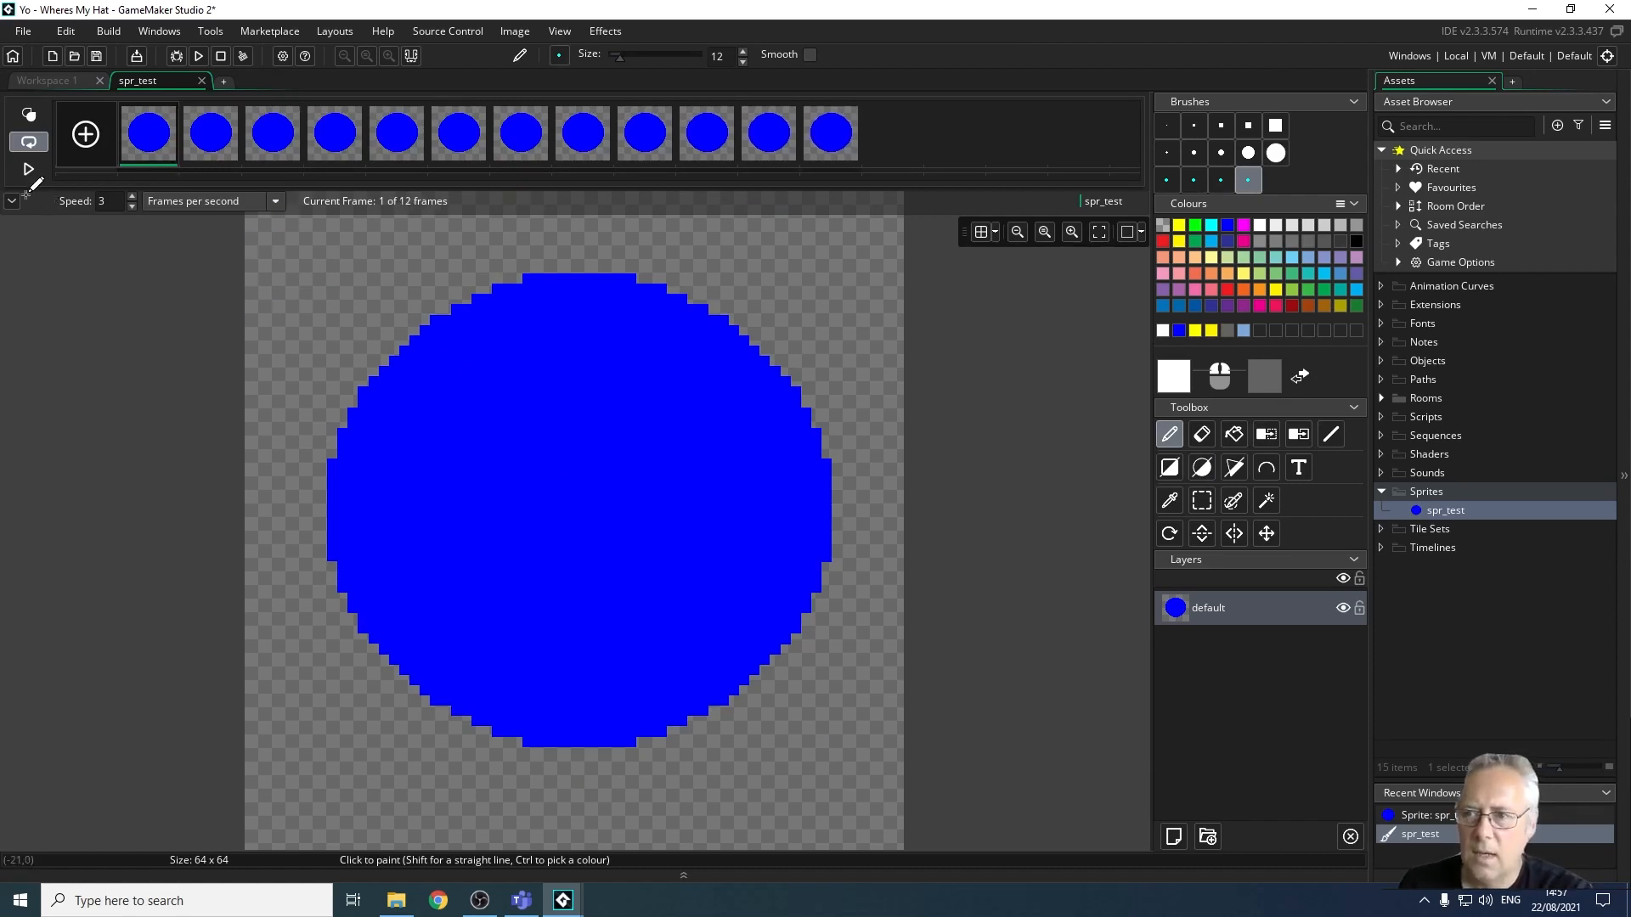
Play the animation and raise its speed to 12 frames per second.
left_click(28, 169)
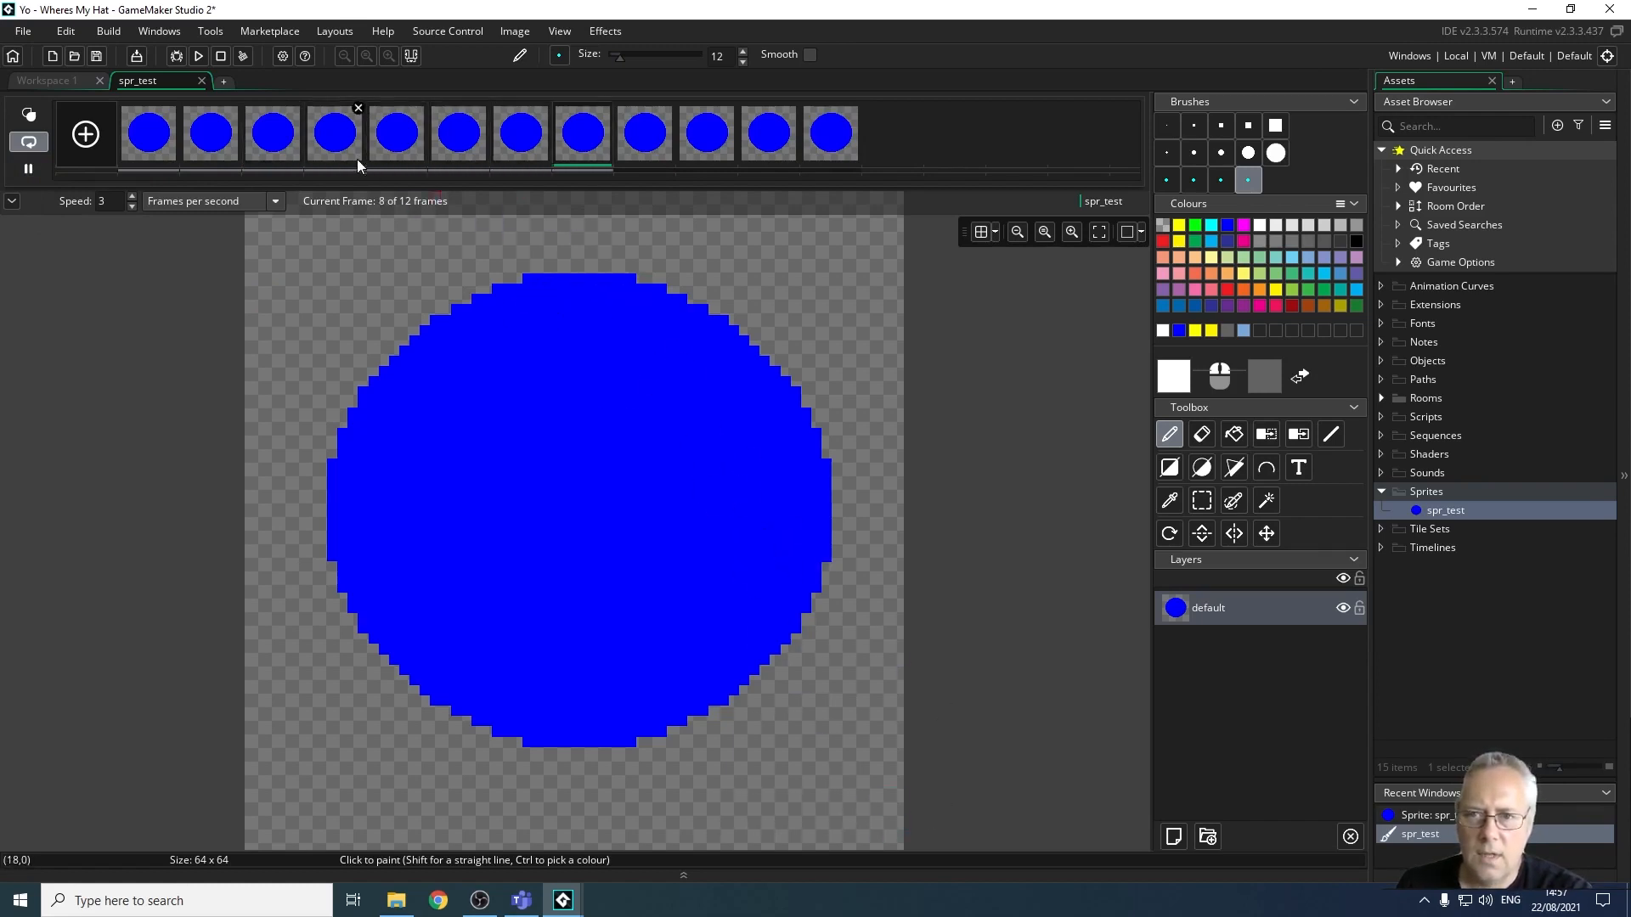
left_click(131, 197)
left_click(131, 197)
left_click(131, 197)
left_click(131, 197)
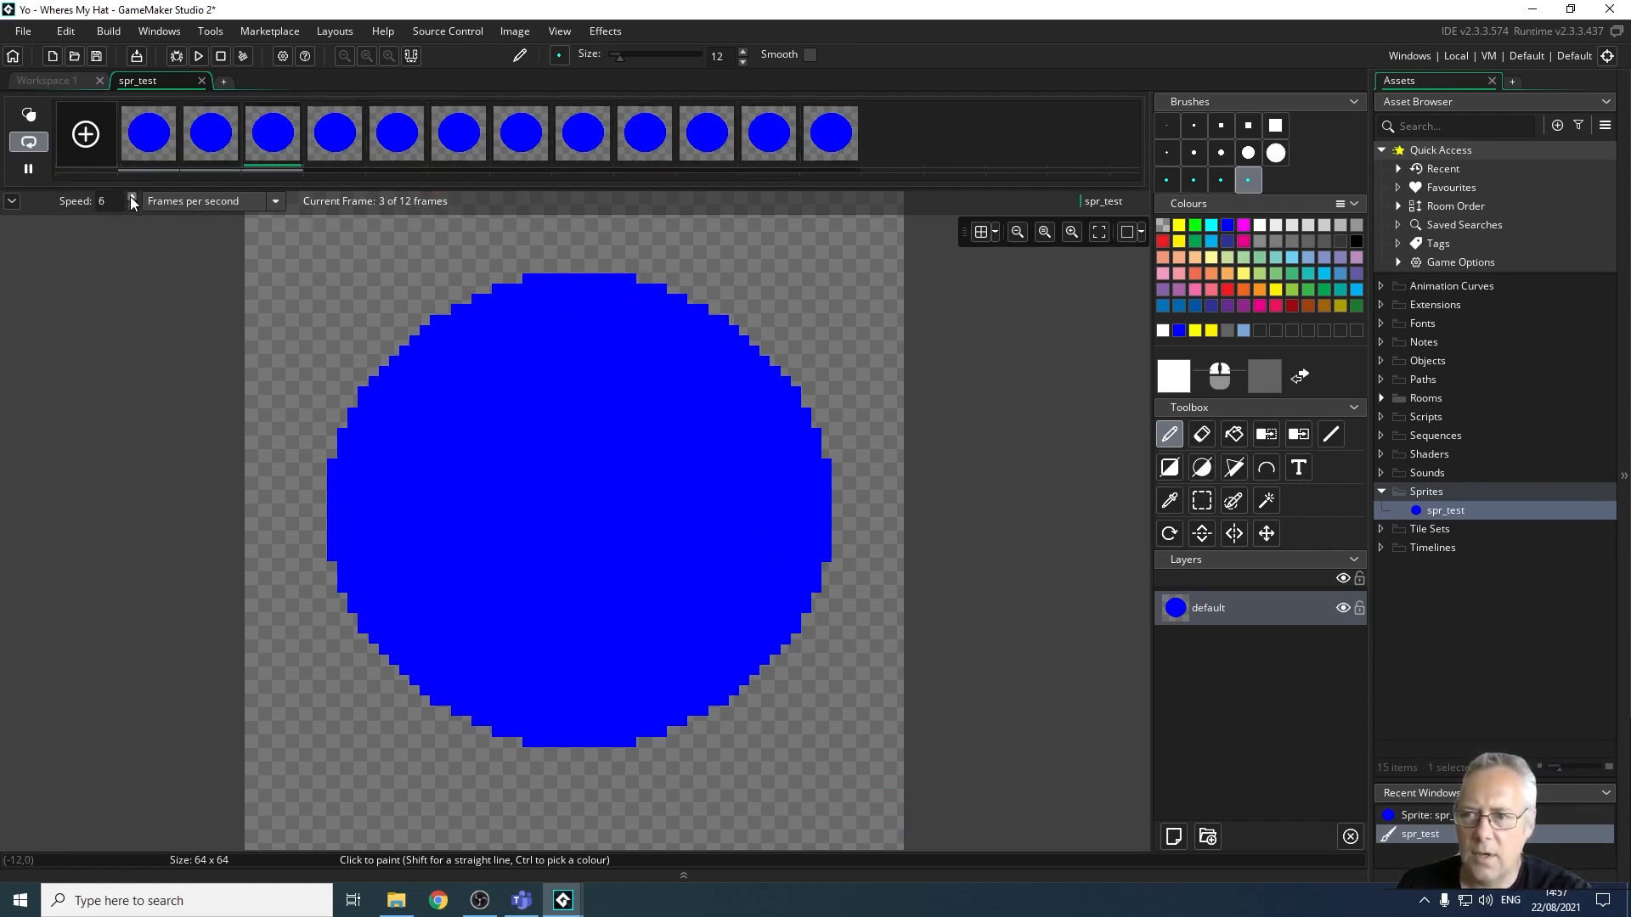
left_click(131, 197)
left_click(131, 196)
left_click(131, 196)
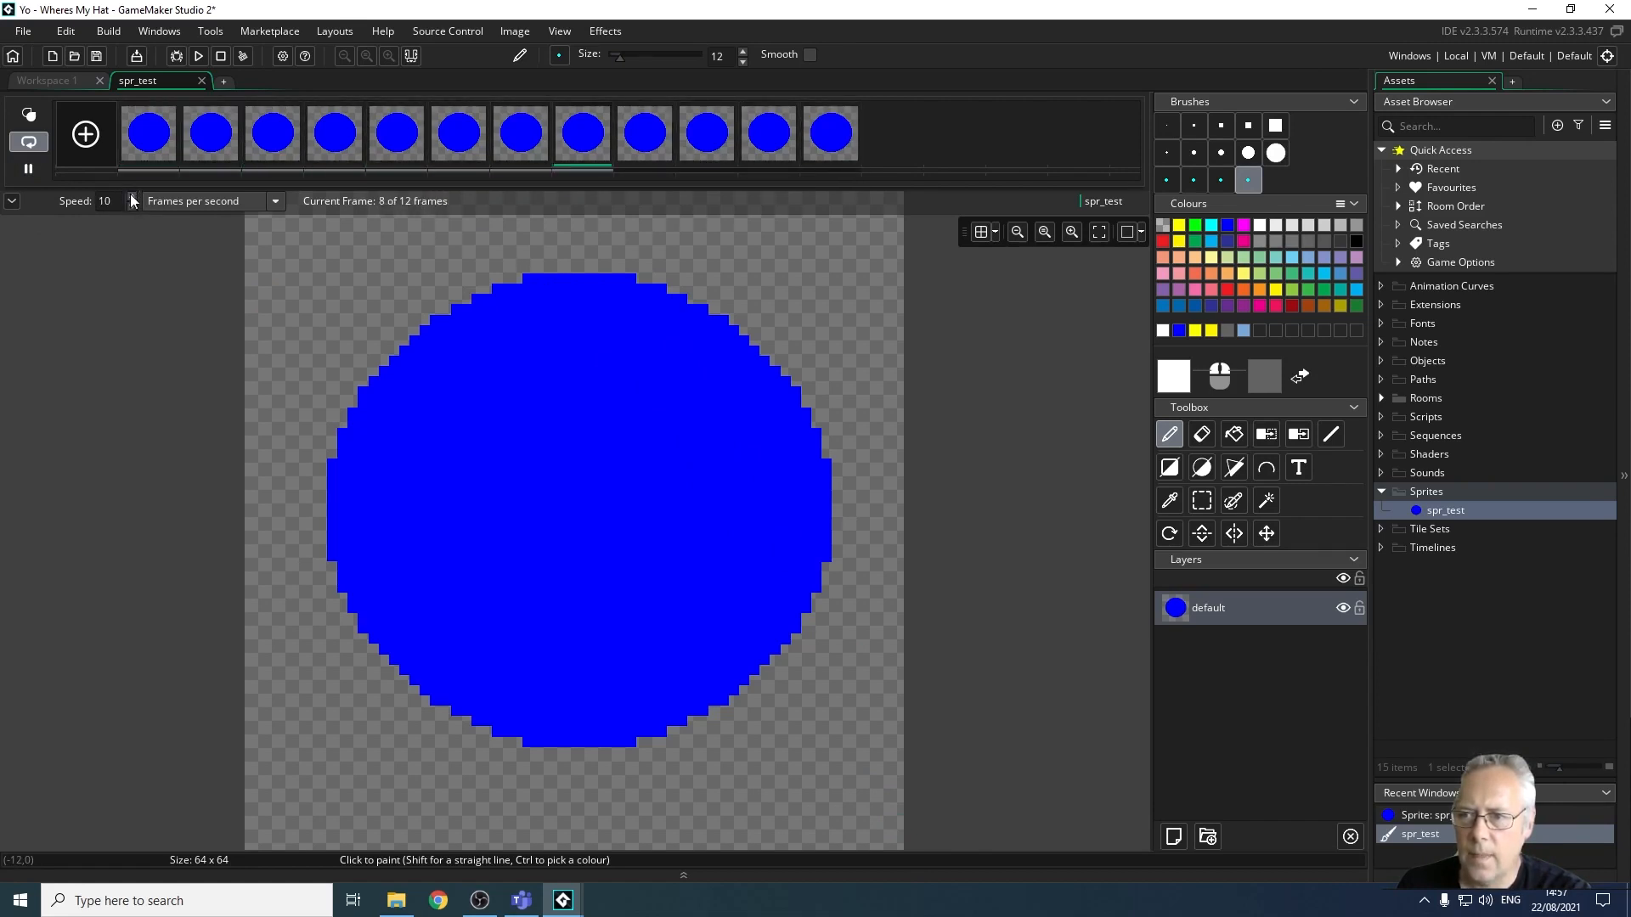
left_click(131, 197)
left_click(131, 196)
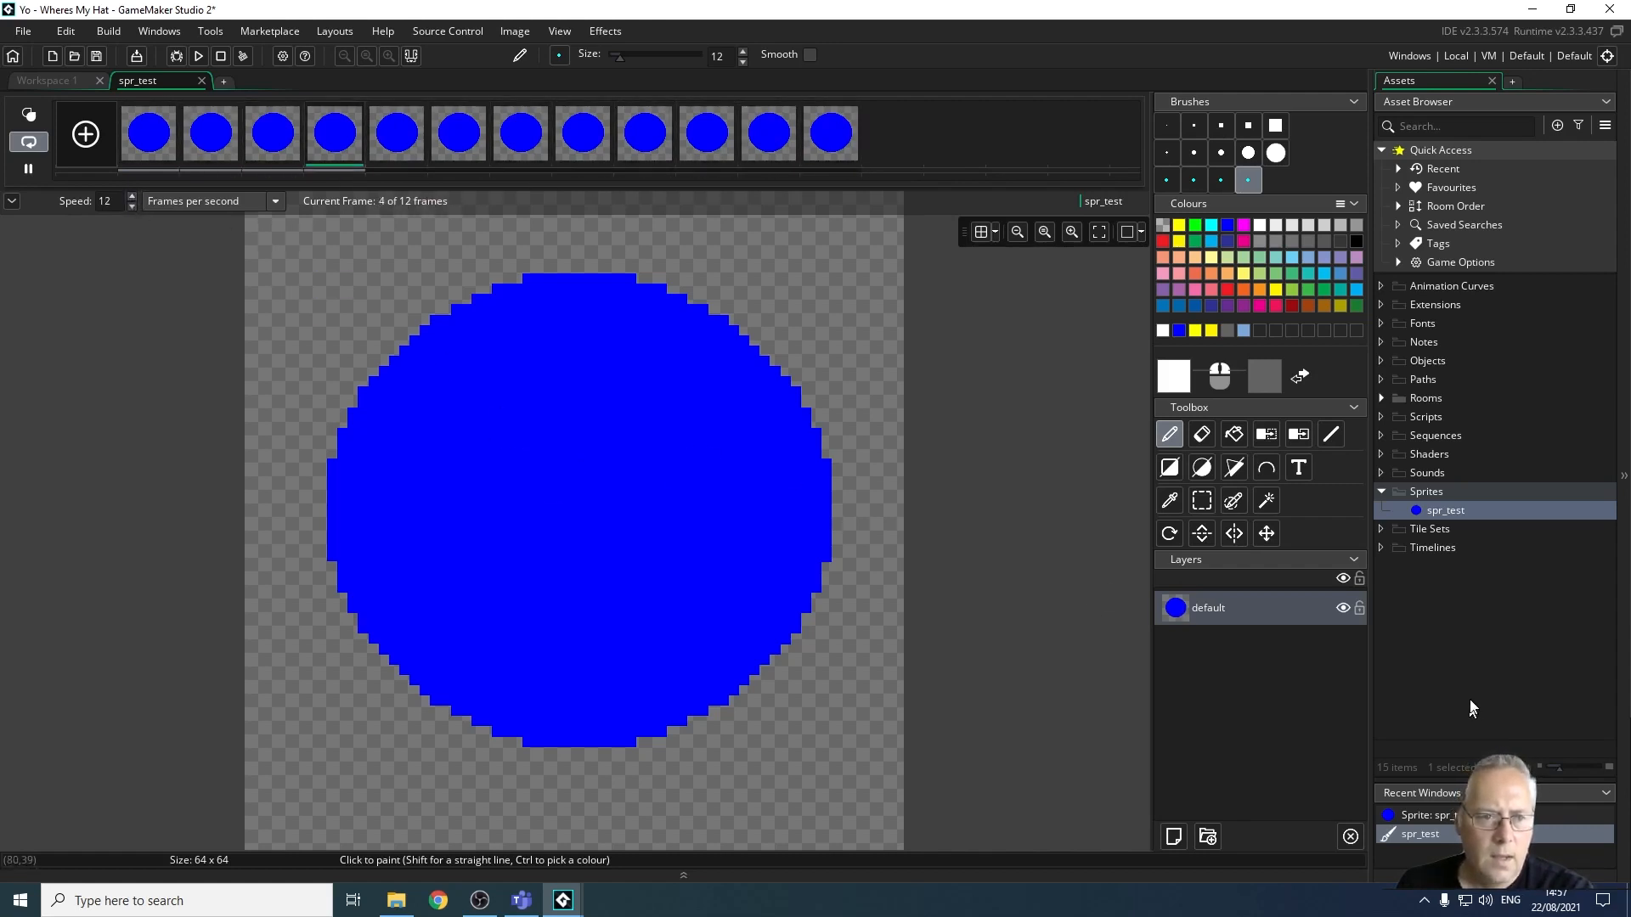
Erase scattered patches from the blue circle across the frames during playback, using the Eraser with a round 5-pixel brush.
left_click(1201, 434)
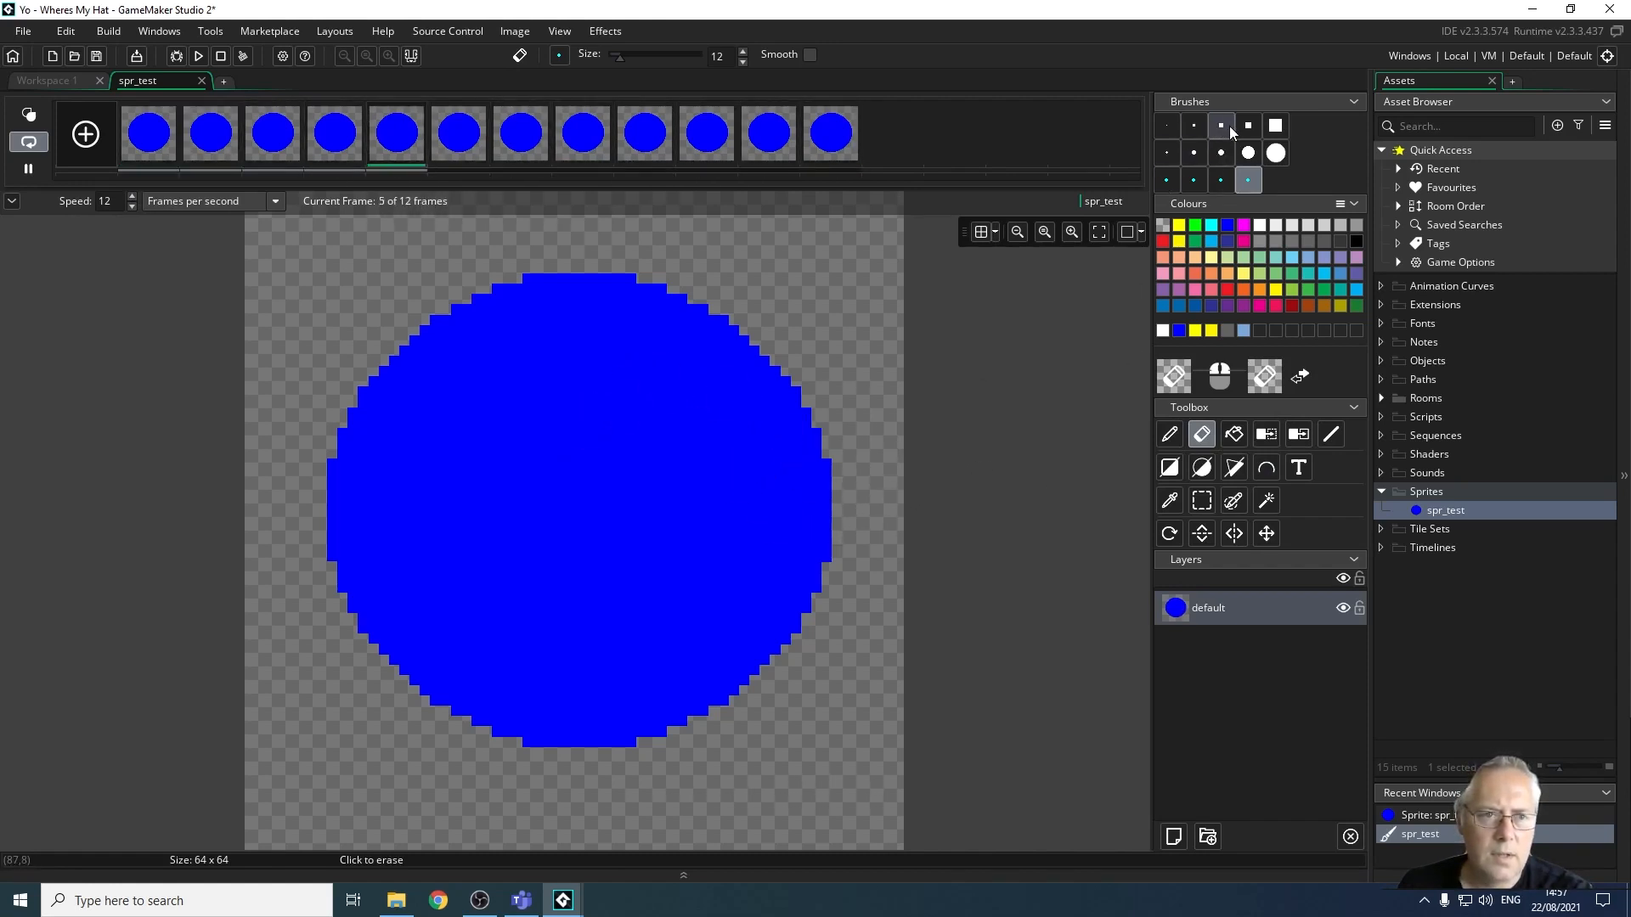
left_click(1221, 153)
left_click(641, 340)
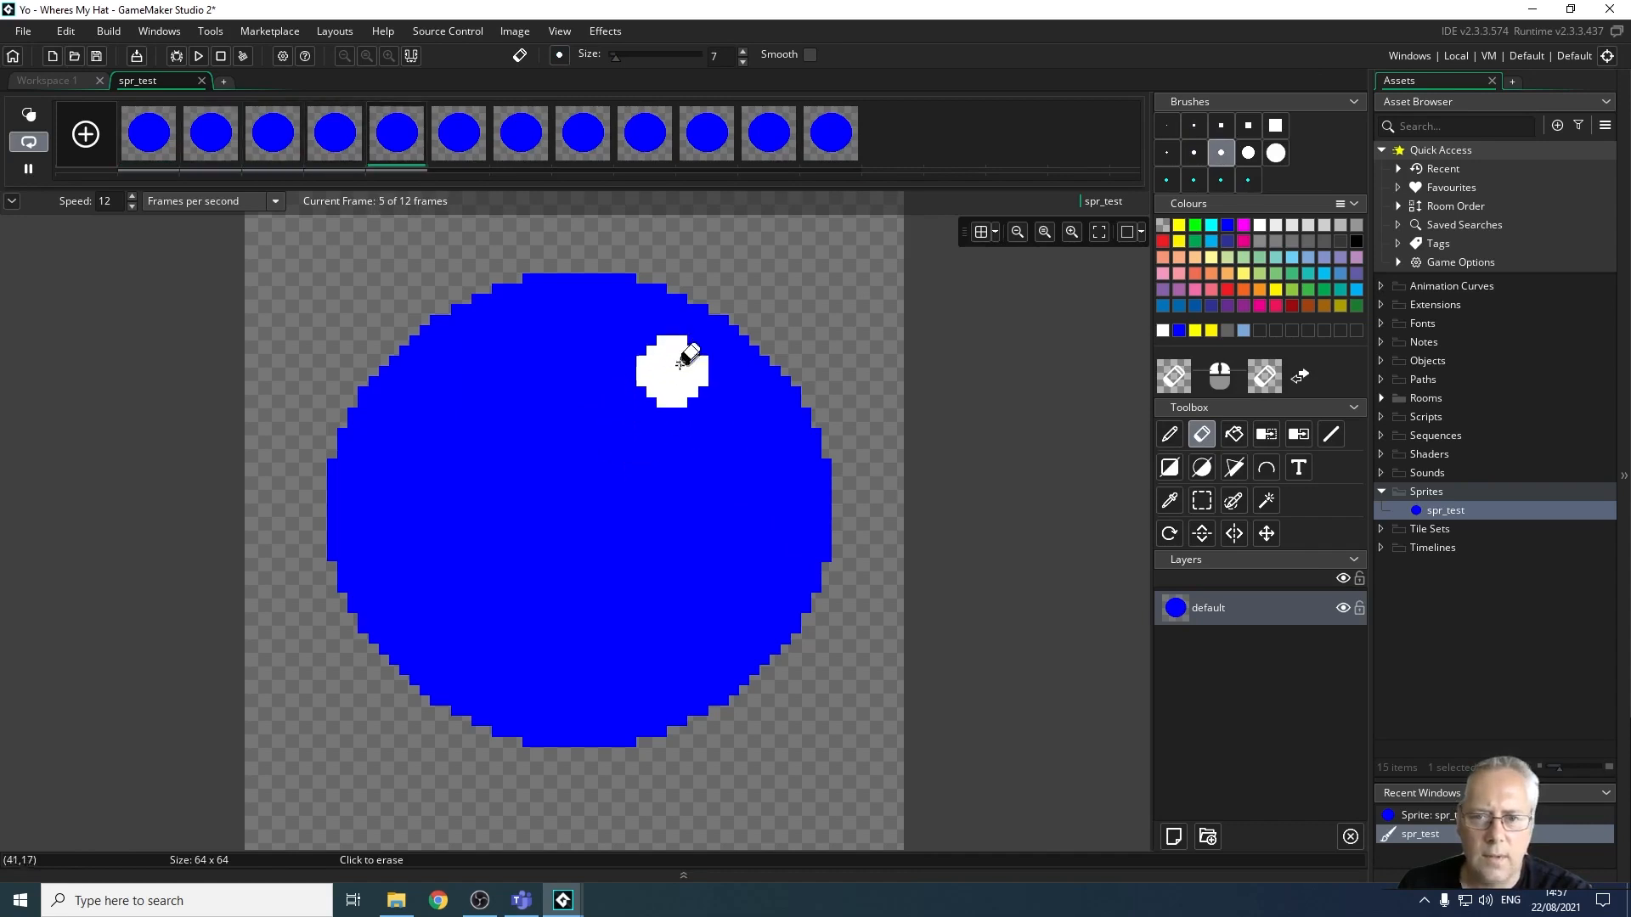
left_click(1193, 153)
mouse_move(621, 342)
left_mouse_down()
mouse_move(532, 408)
mouse_move(573, 537)
left_mouse_up()
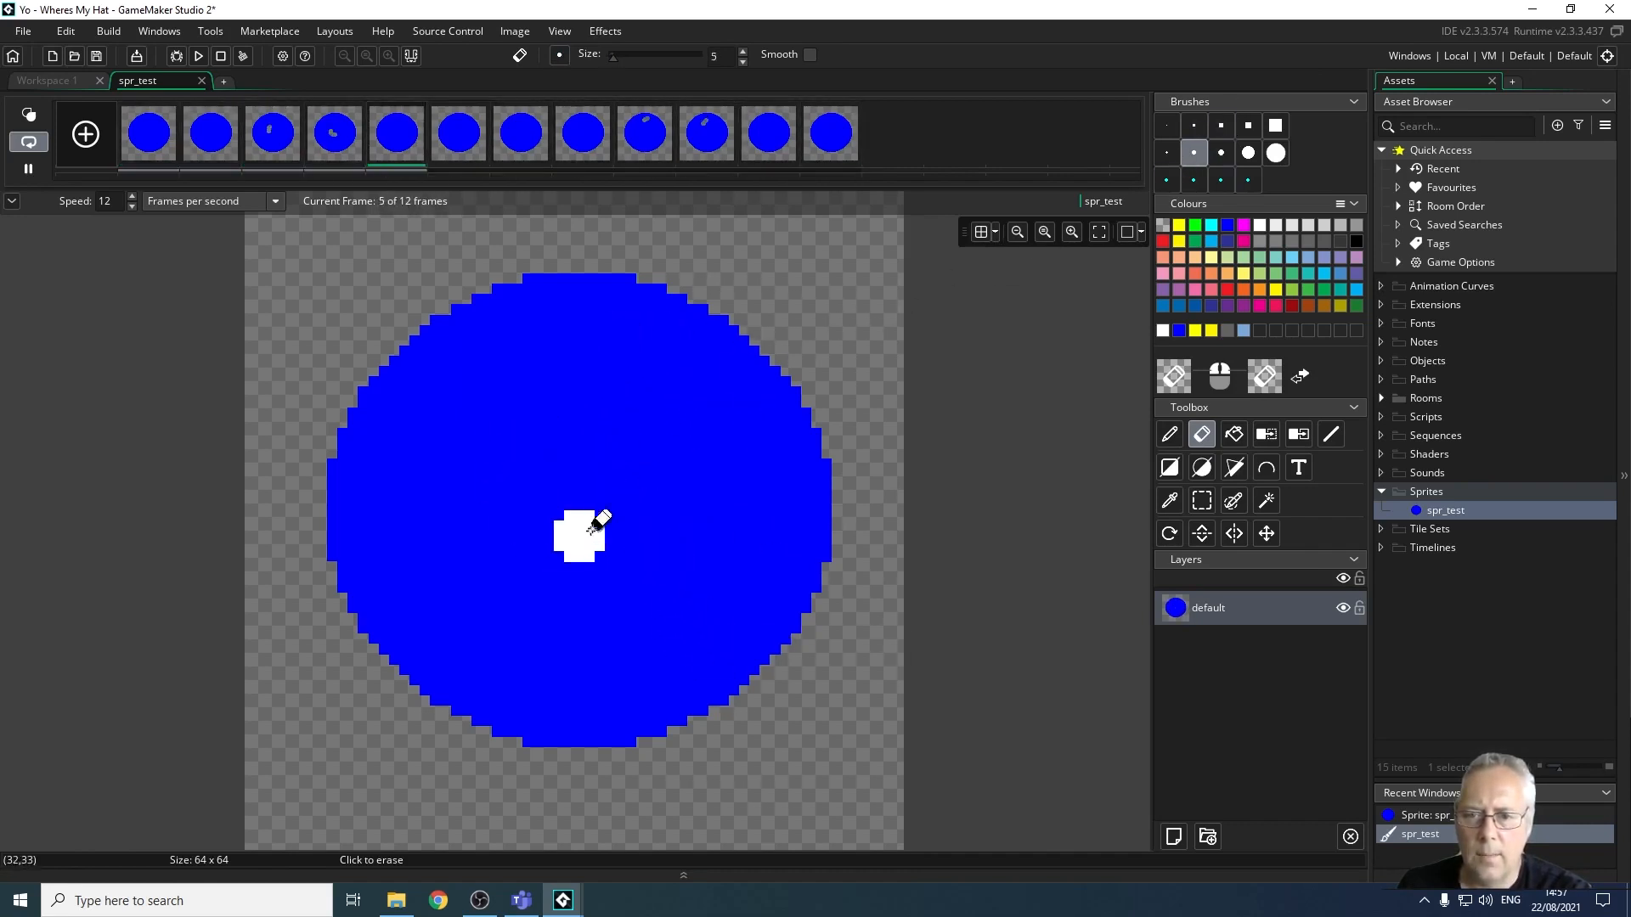
left_click_drag(516, 680, 615, 690)
left_click_drag(729, 566, 766, 367)
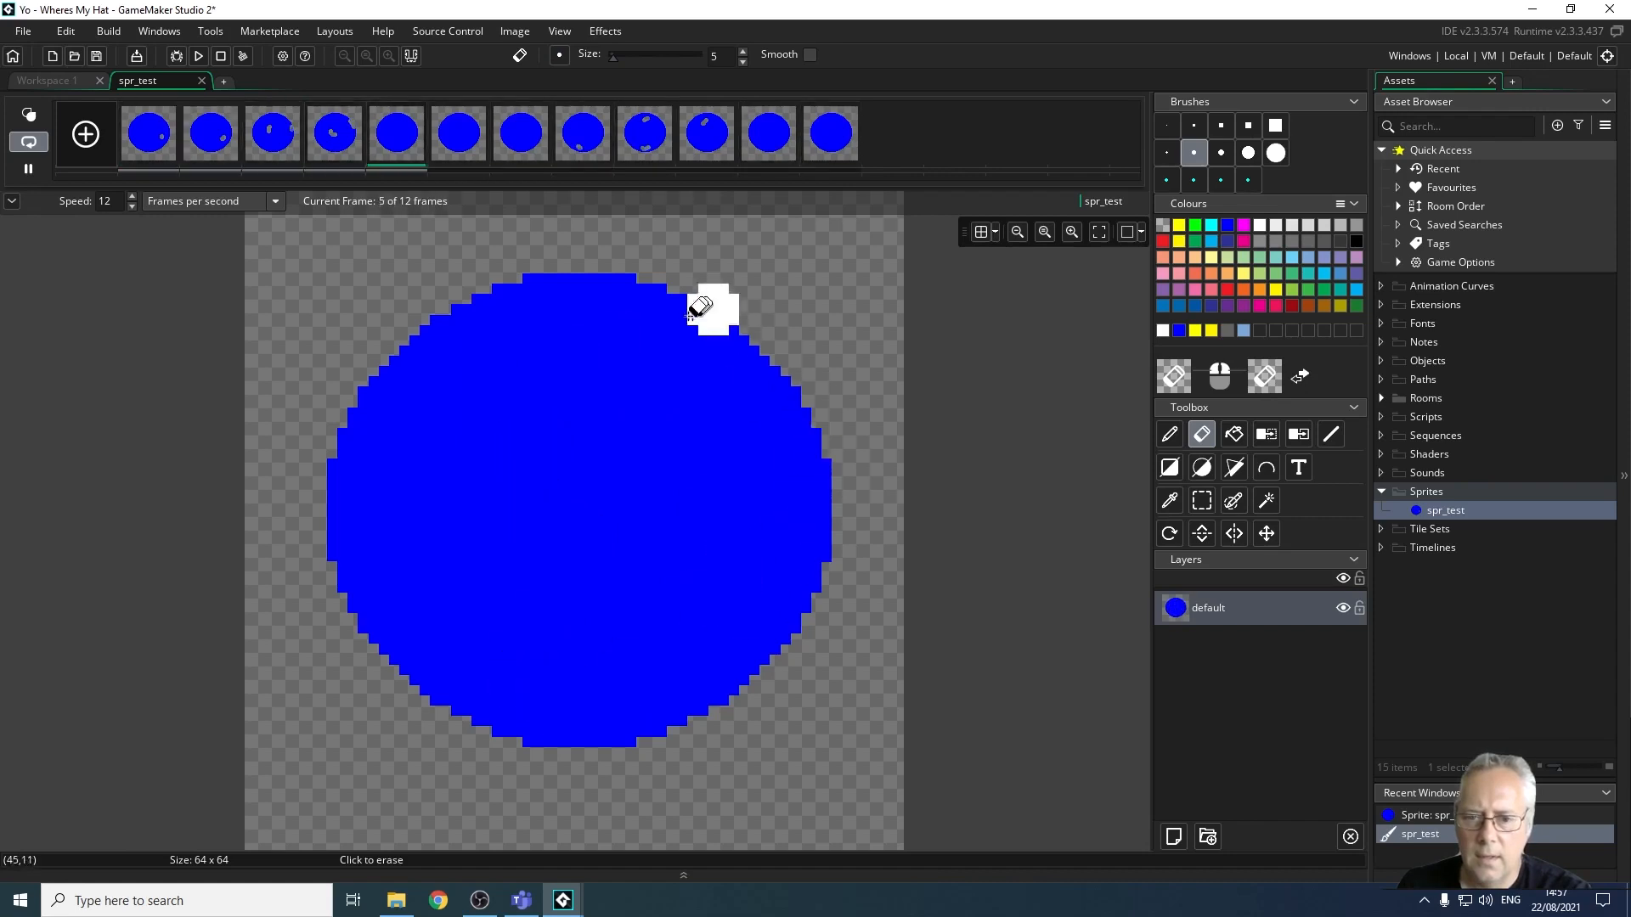
left_click_drag(433, 414, 422, 510)
left_click_drag(489, 648, 587, 629)
left_click_drag(518, 382, 570, 435)
left_click_drag(730, 416, 718, 539)
left_click_drag(712, 699, 640, 711)
left_click_drag(503, 446, 517, 378)
left_click_drag(626, 326, 684, 393)
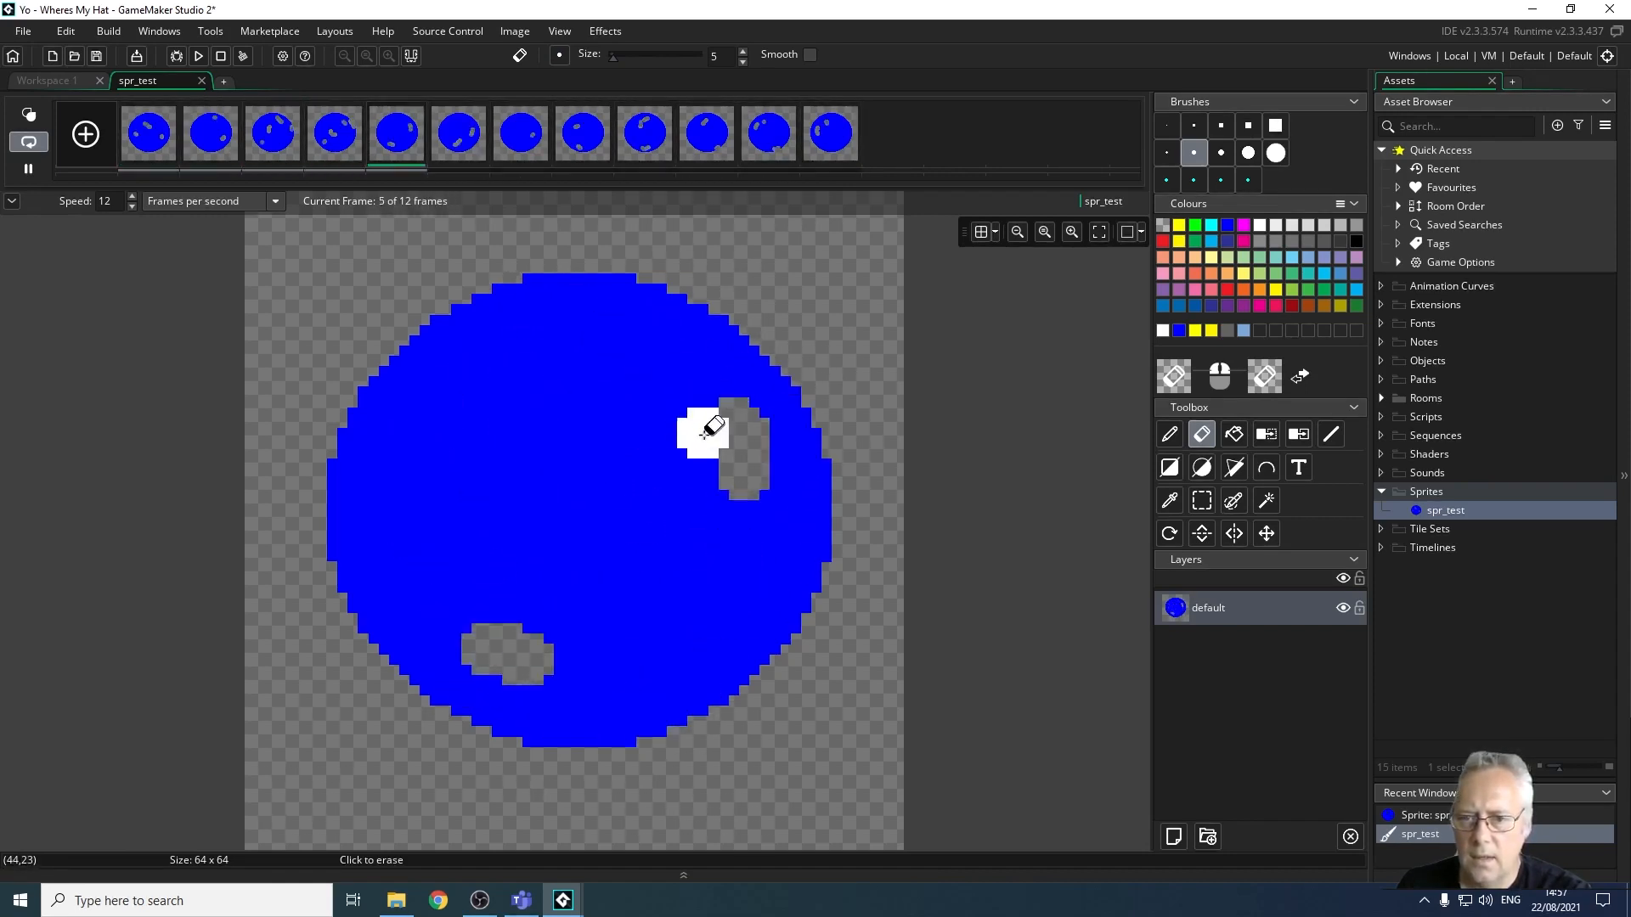
left_click_drag(374, 392, 397, 424)
left_click_drag(732, 488, 774, 450)
left_click_drag(624, 407, 450, 501)
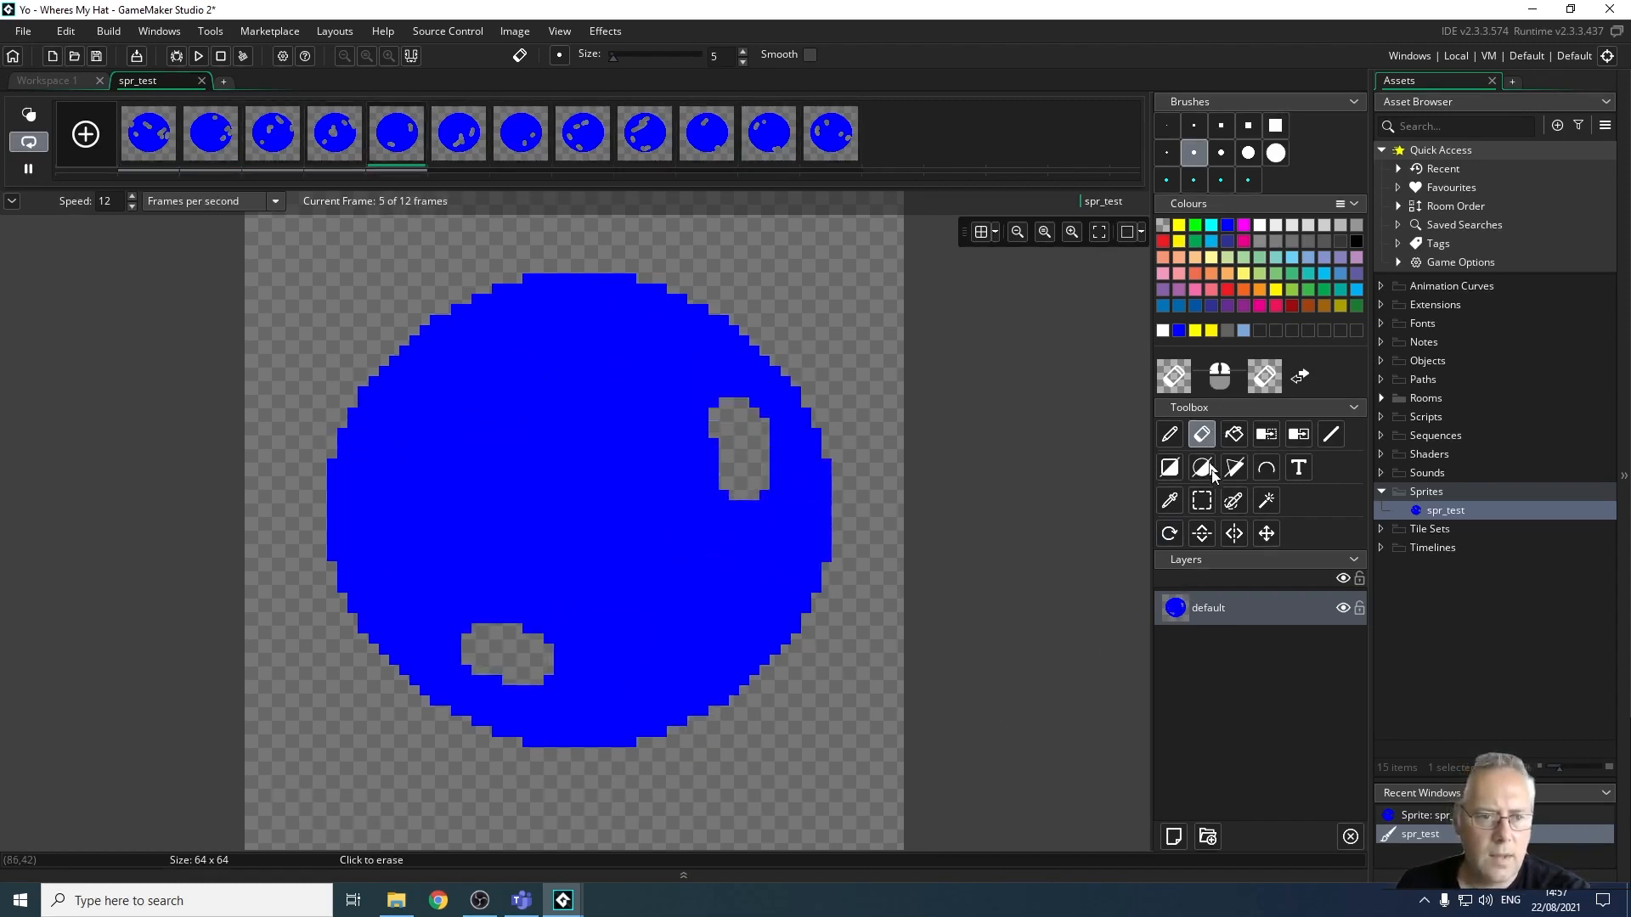
Add small filled yellow marks to the seventh, fourth and second frames with the Rectangle tool and a 1-pixel brush, resuming playback between them.
left_click(1169, 468)
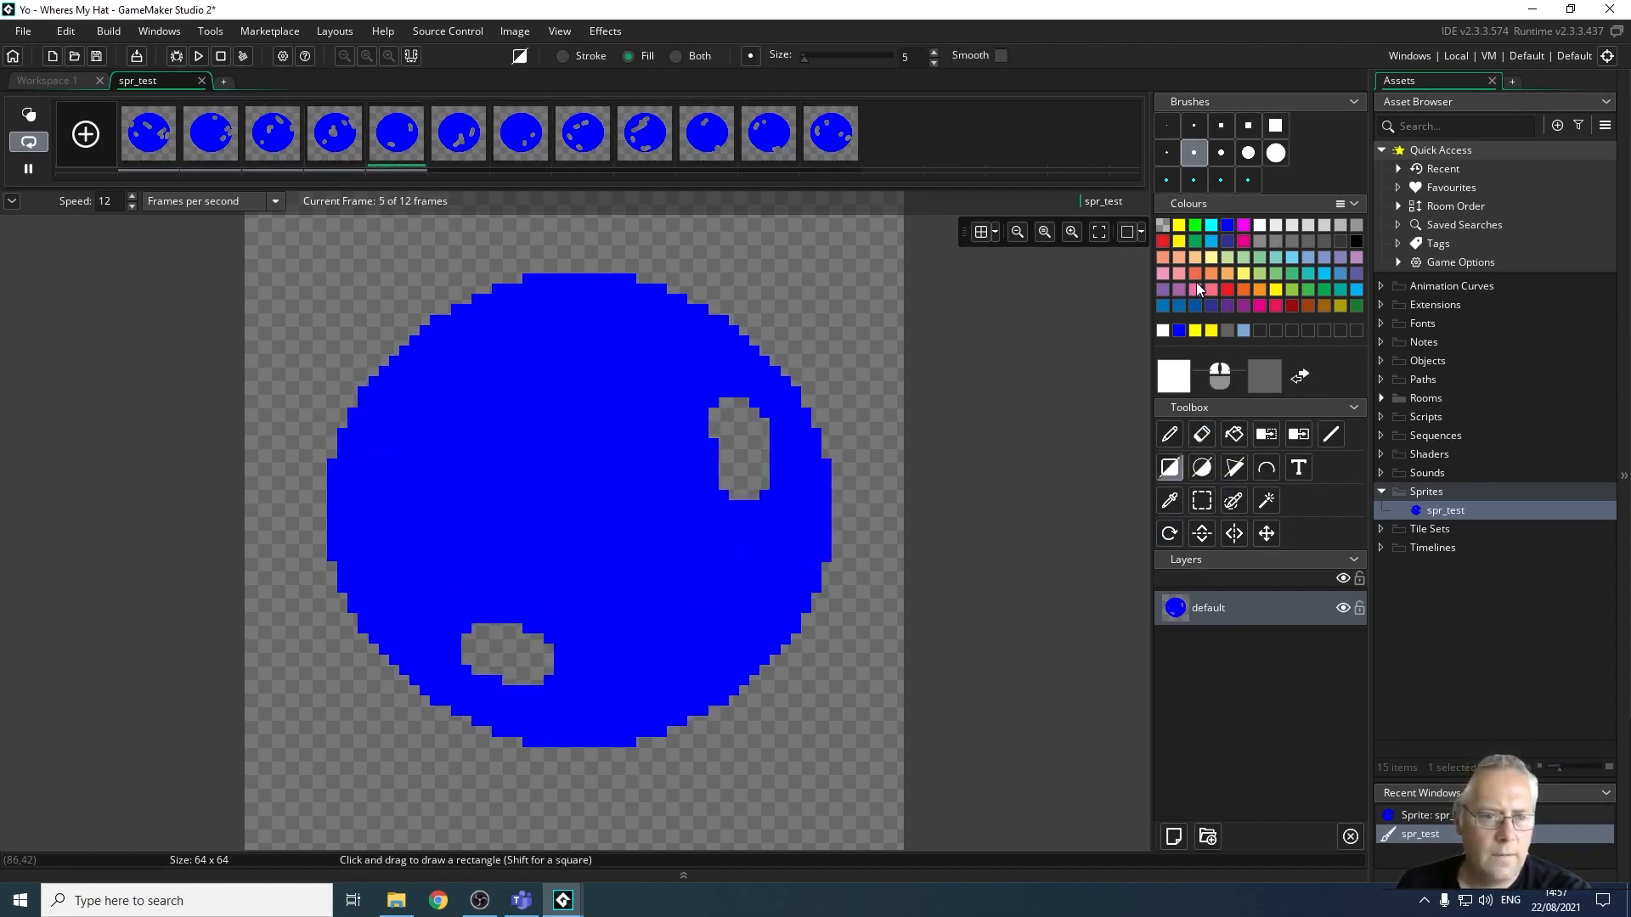
left_click(1196, 330)
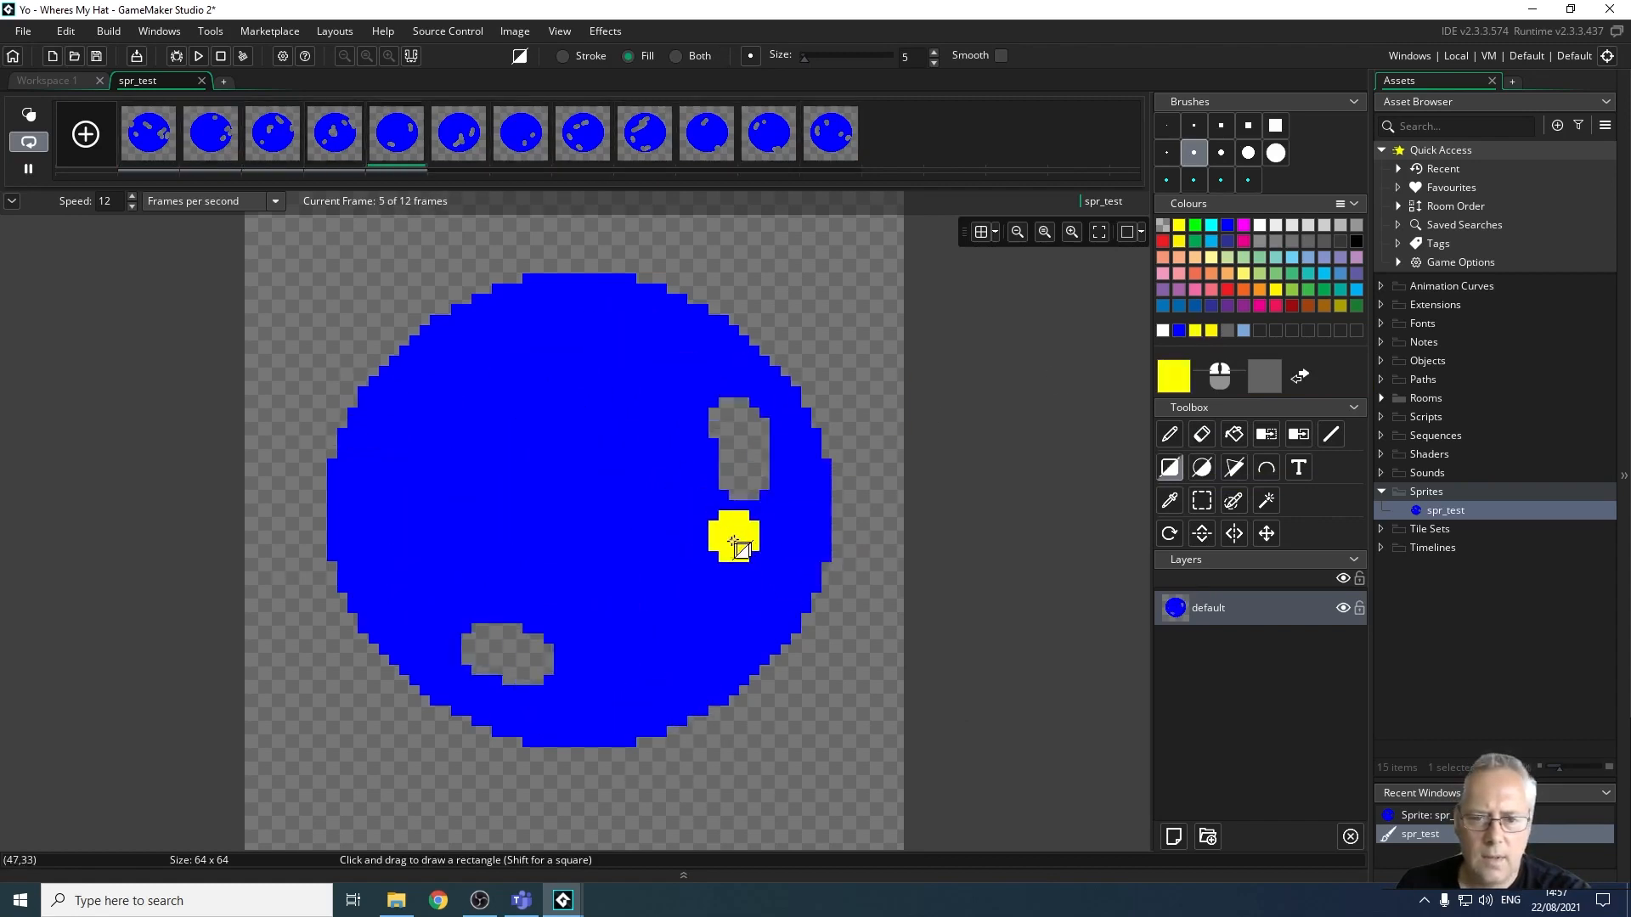
left_click(1165, 126)
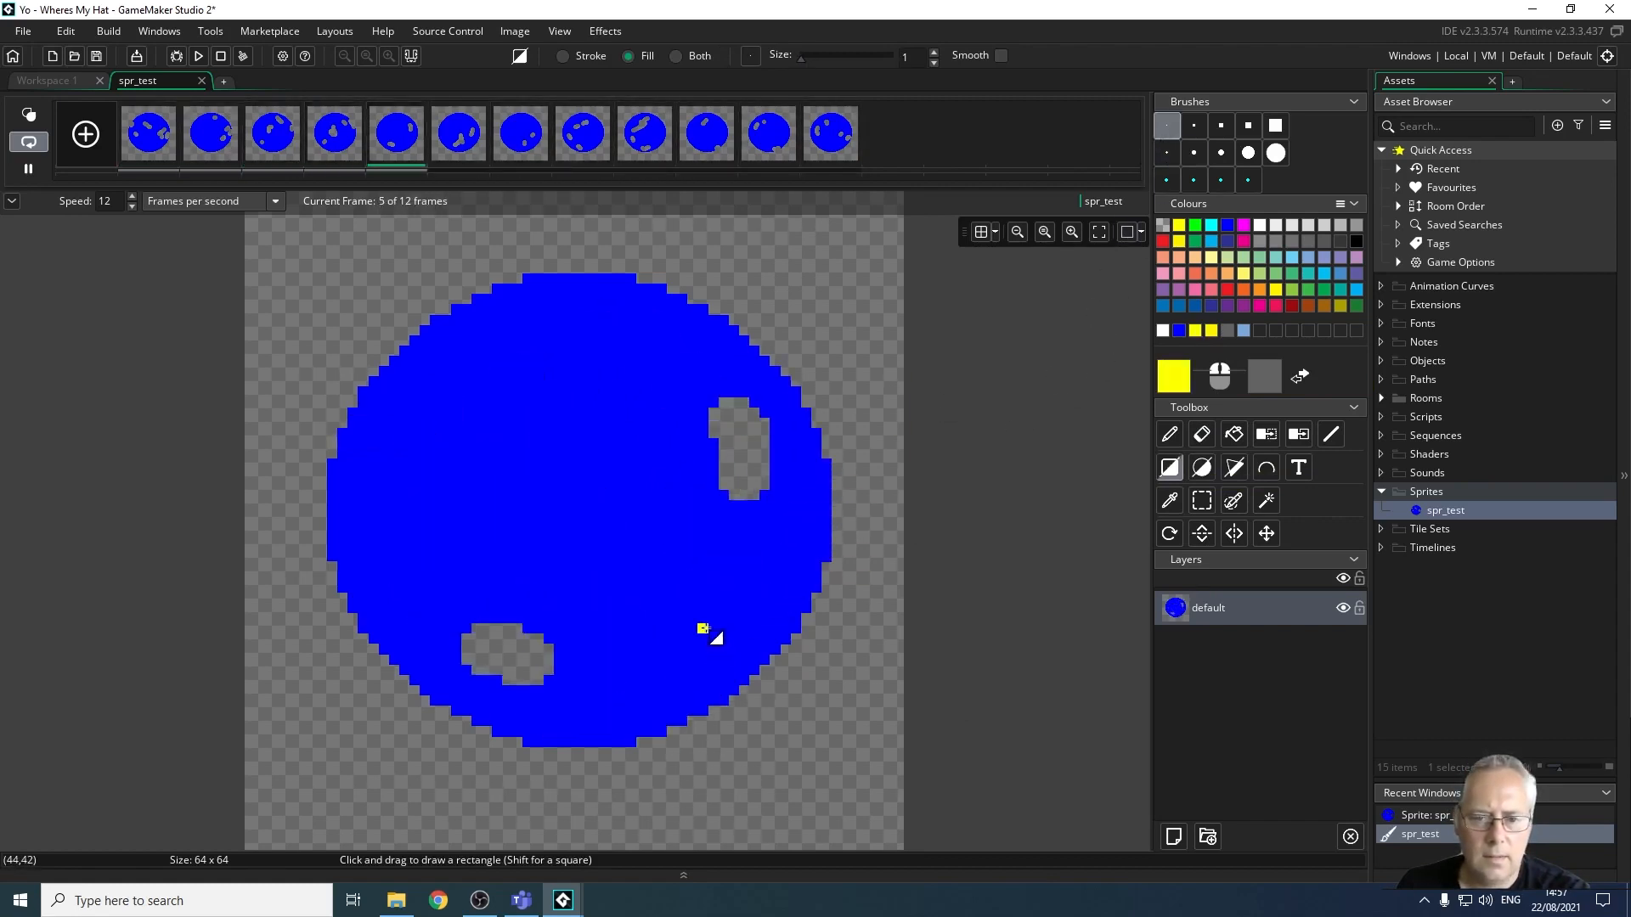
left_click_drag(699, 626, 723, 648)
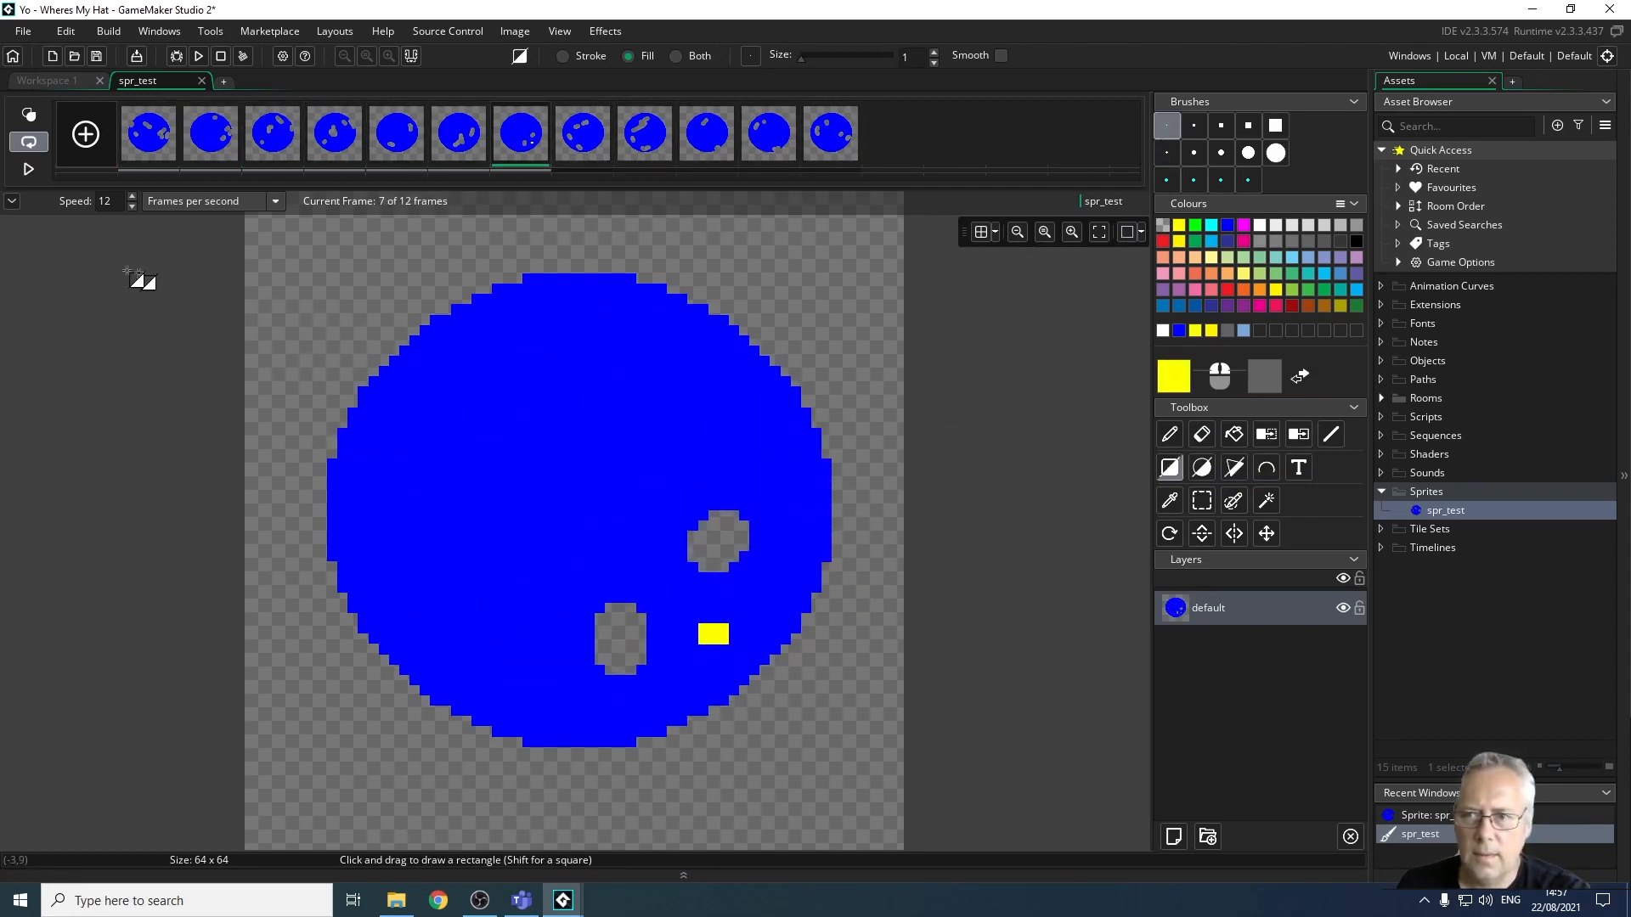
left_click(42, 159)
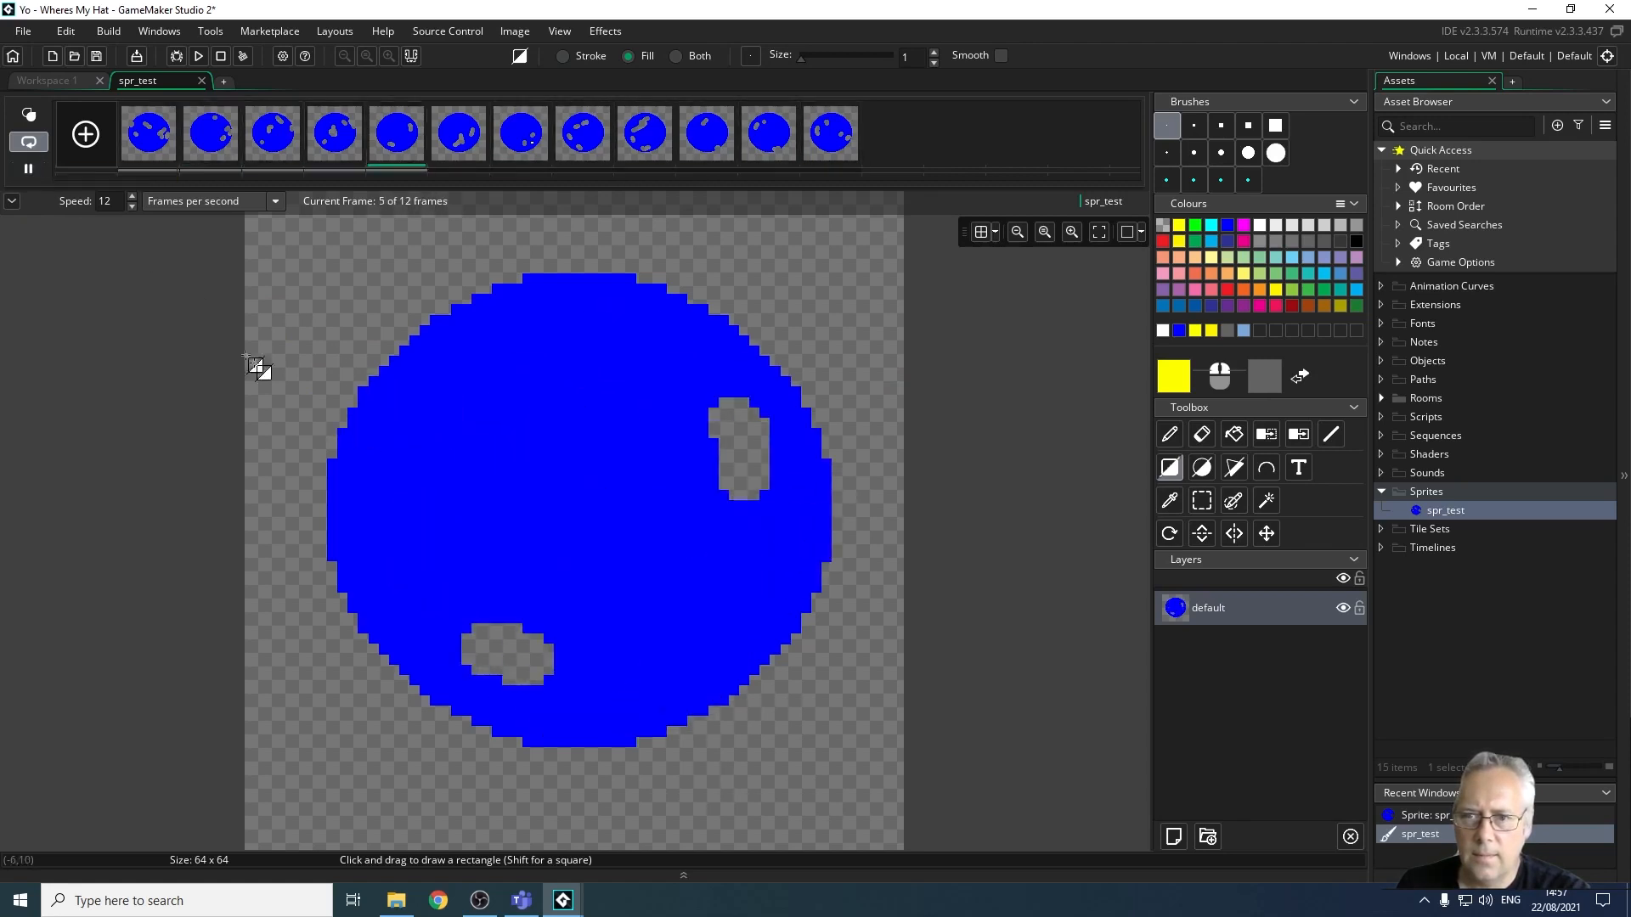
left_click_drag(538, 618, 586, 669)
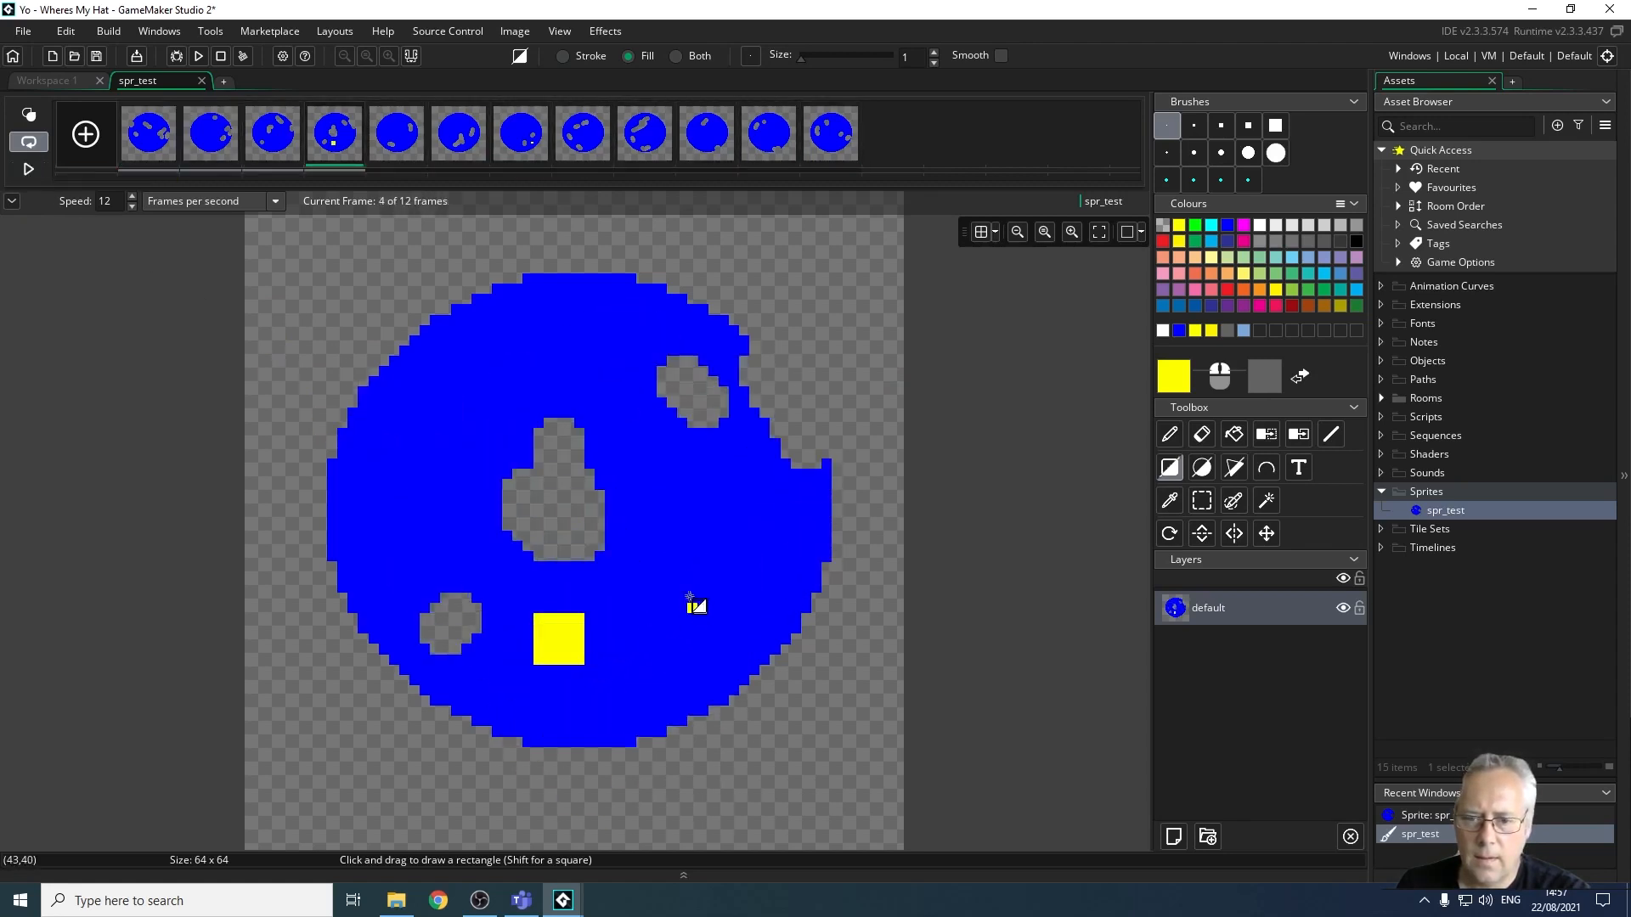
left_click(29, 167)
left_click(559, 289)
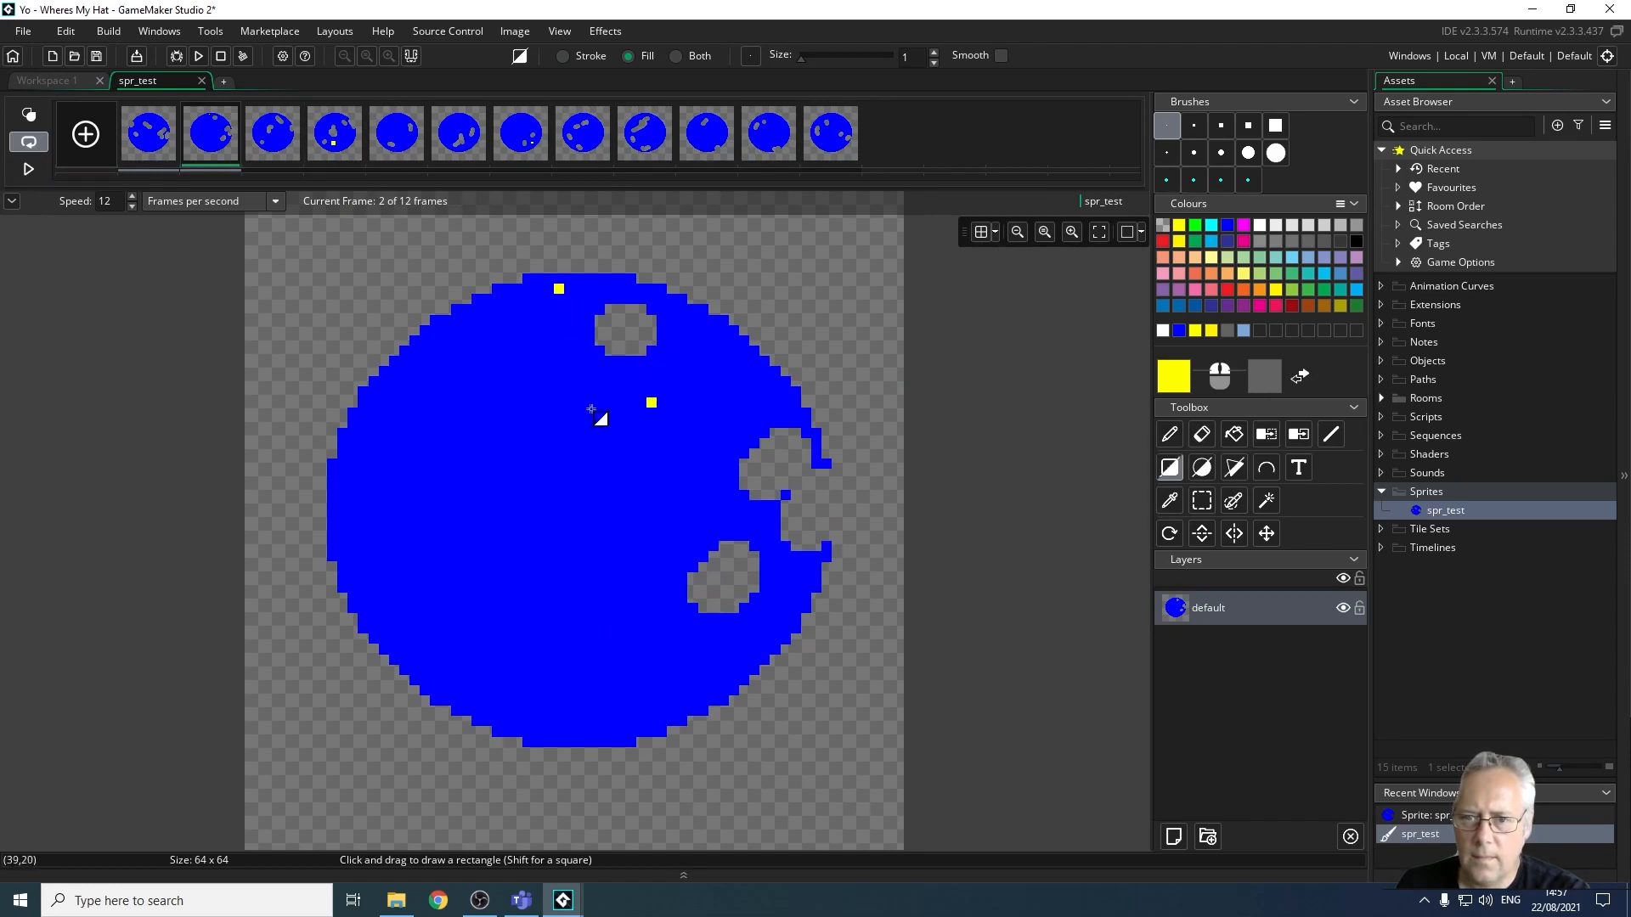
Replay the edited 12-frame animation and stop it.
left_click(41, 169)
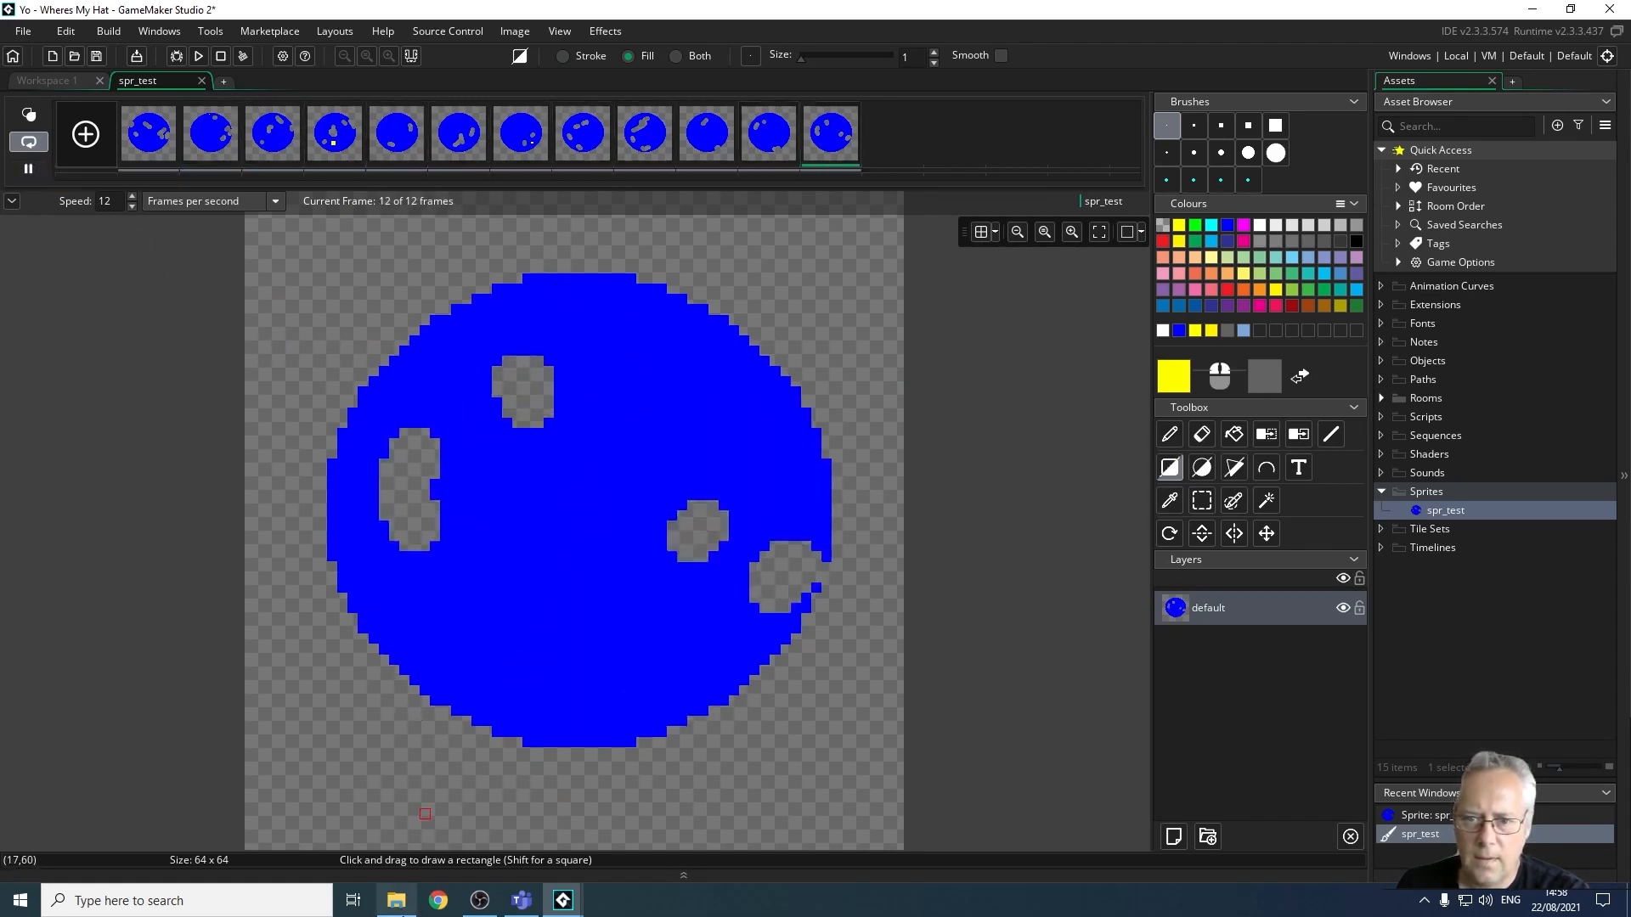
mouse_move(396, 901)
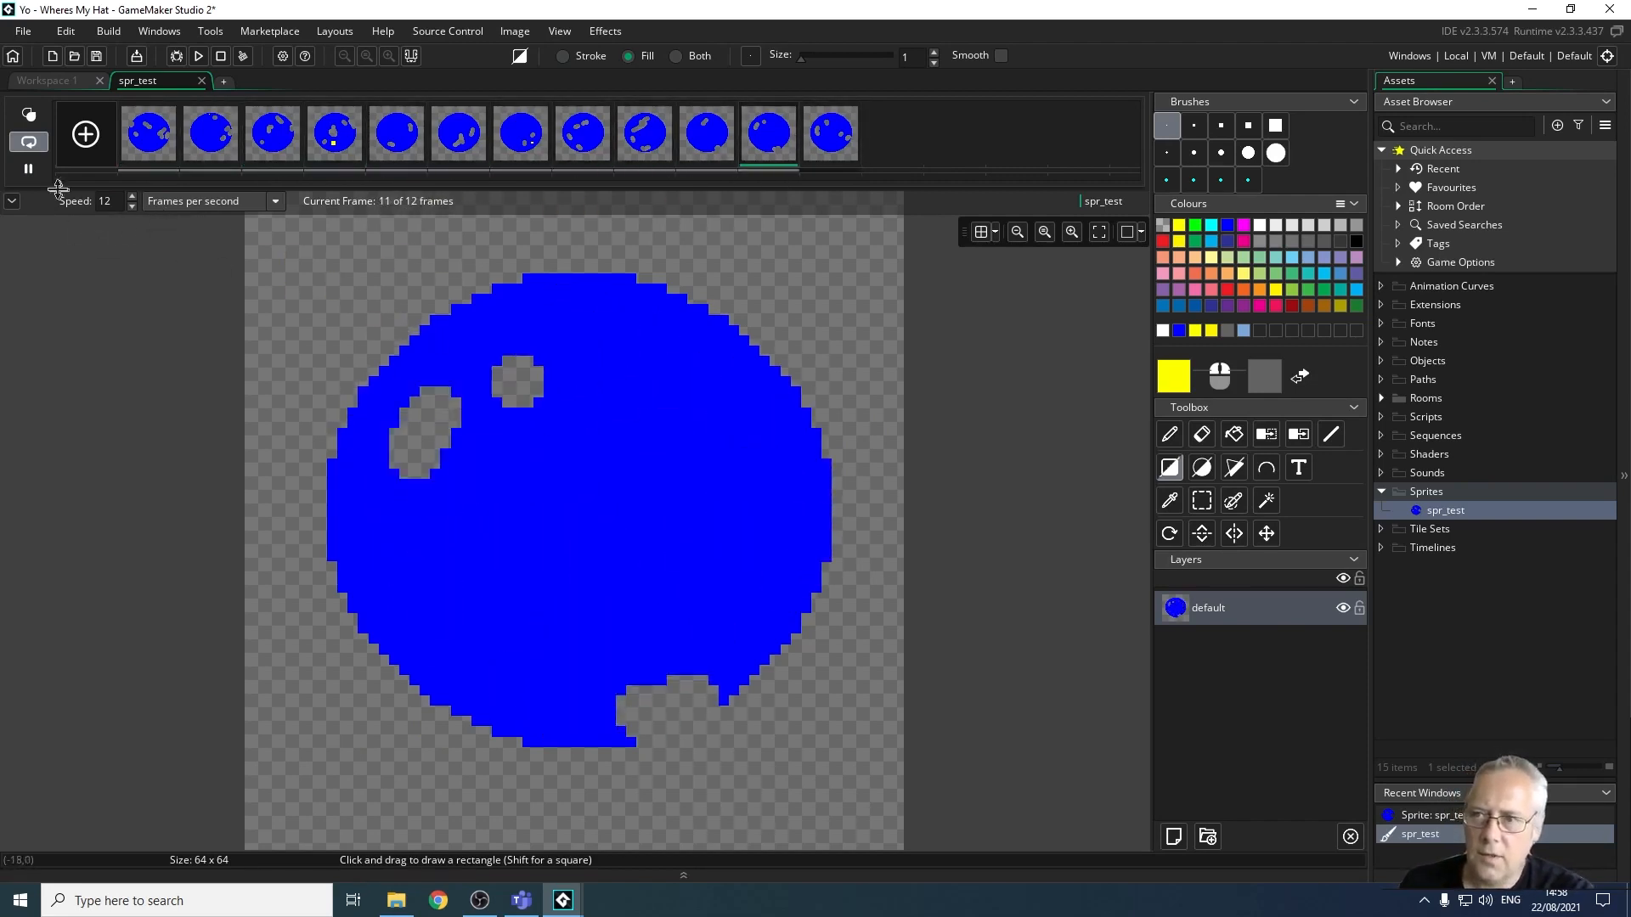
left_click(31, 169)
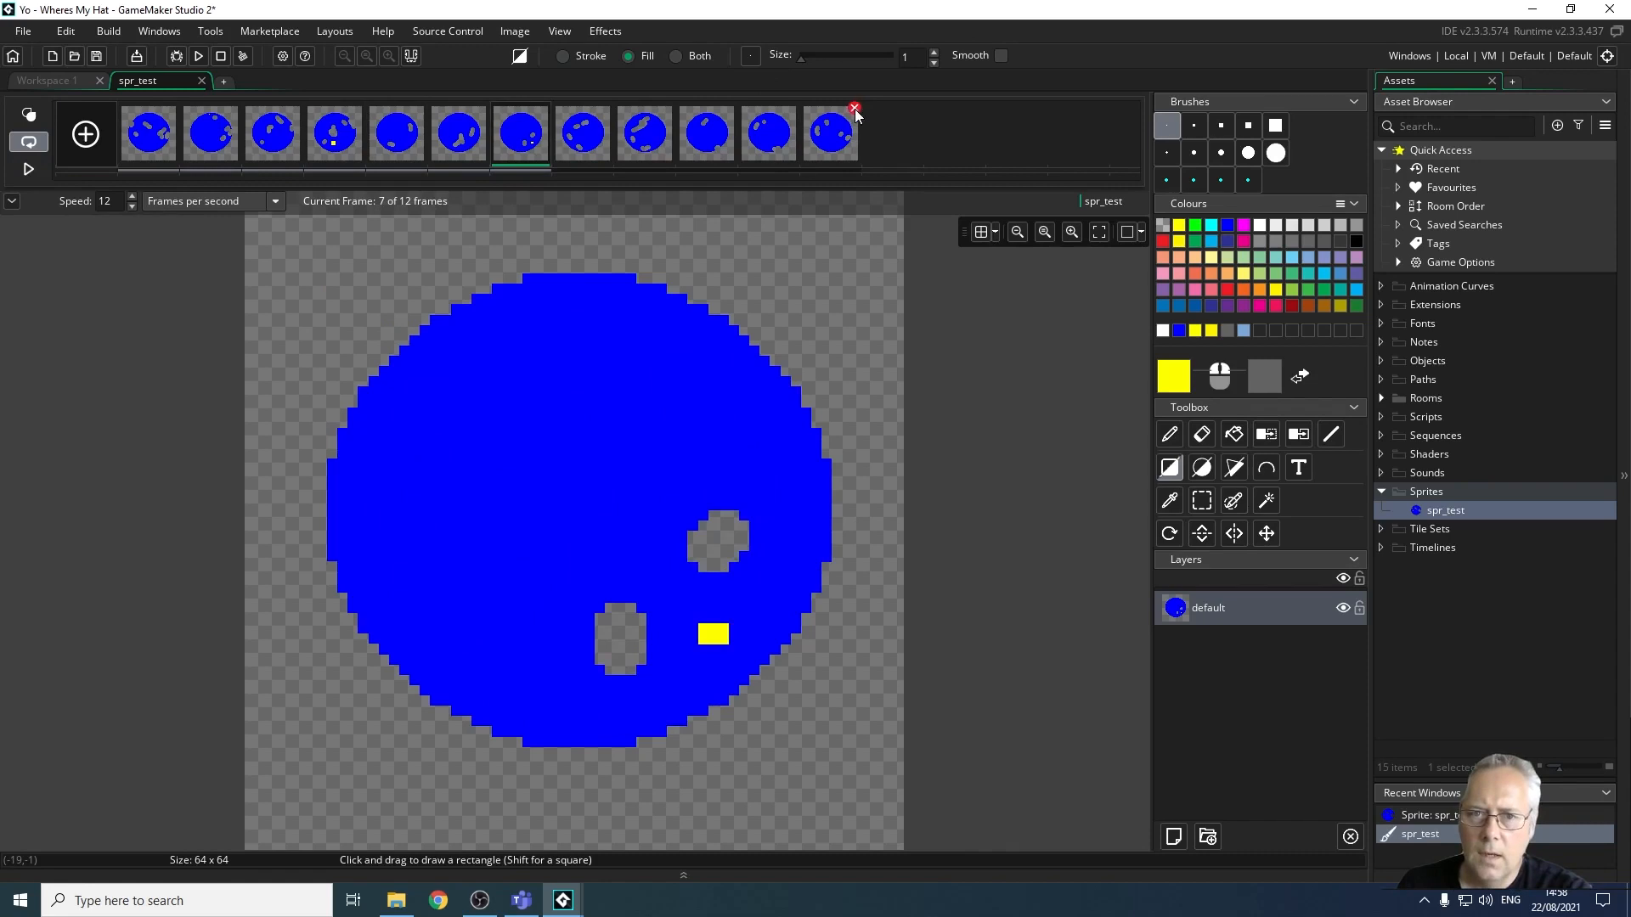
Start deleting the last frame and cancel, select the range from frame 12 back to frame 2, and reselect only the last frame.
left_click(855, 109)
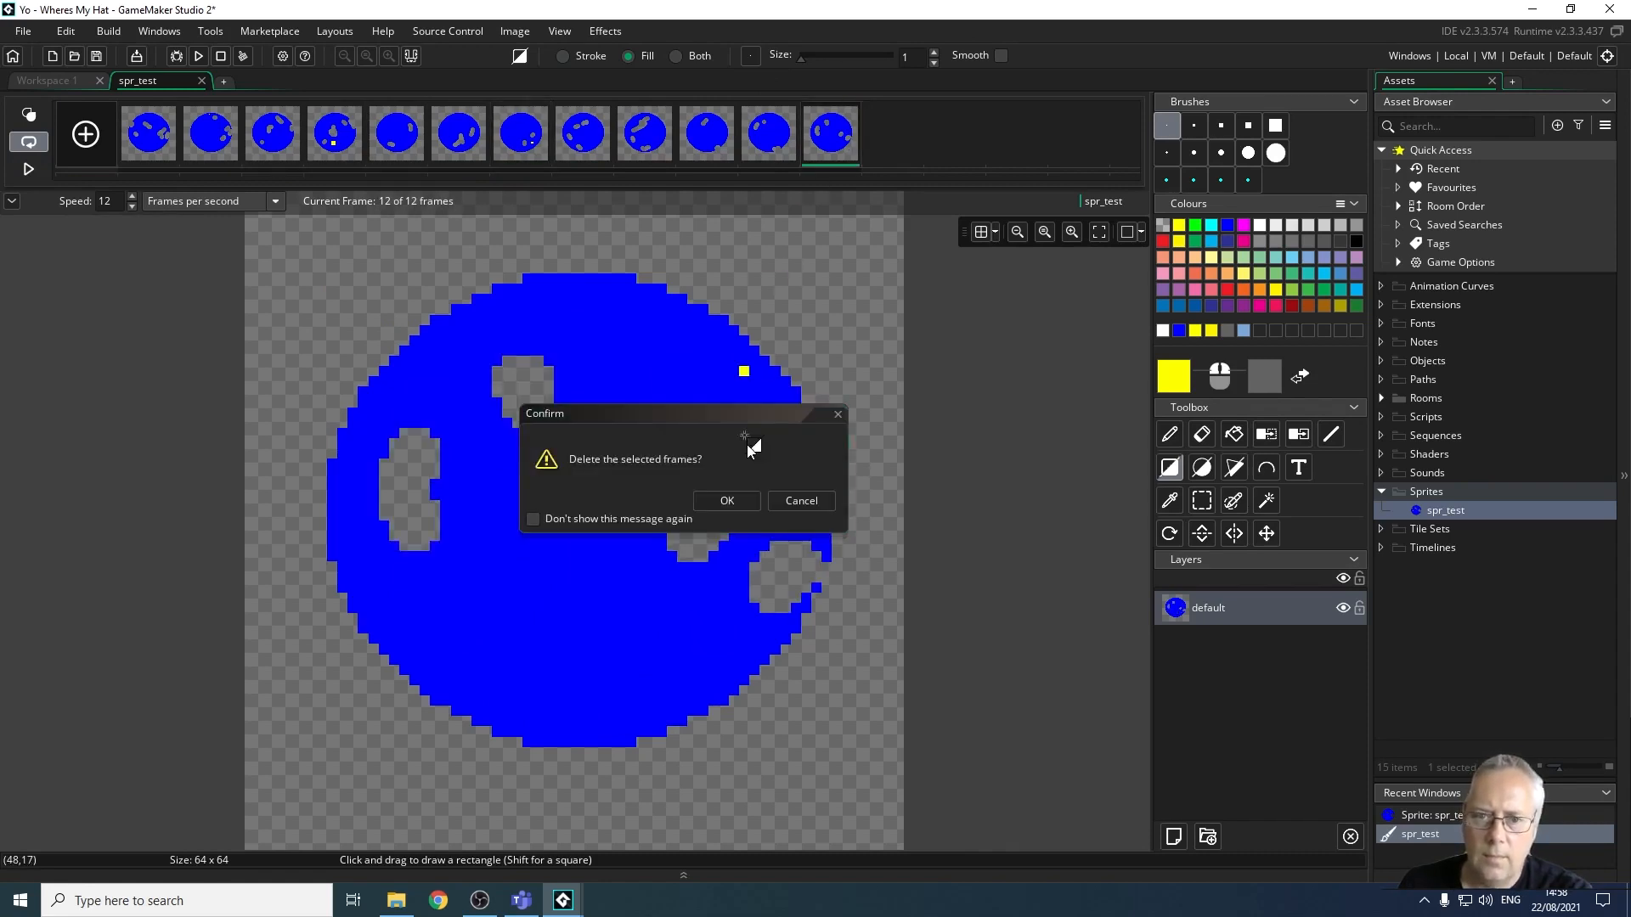
left_click(791, 500)
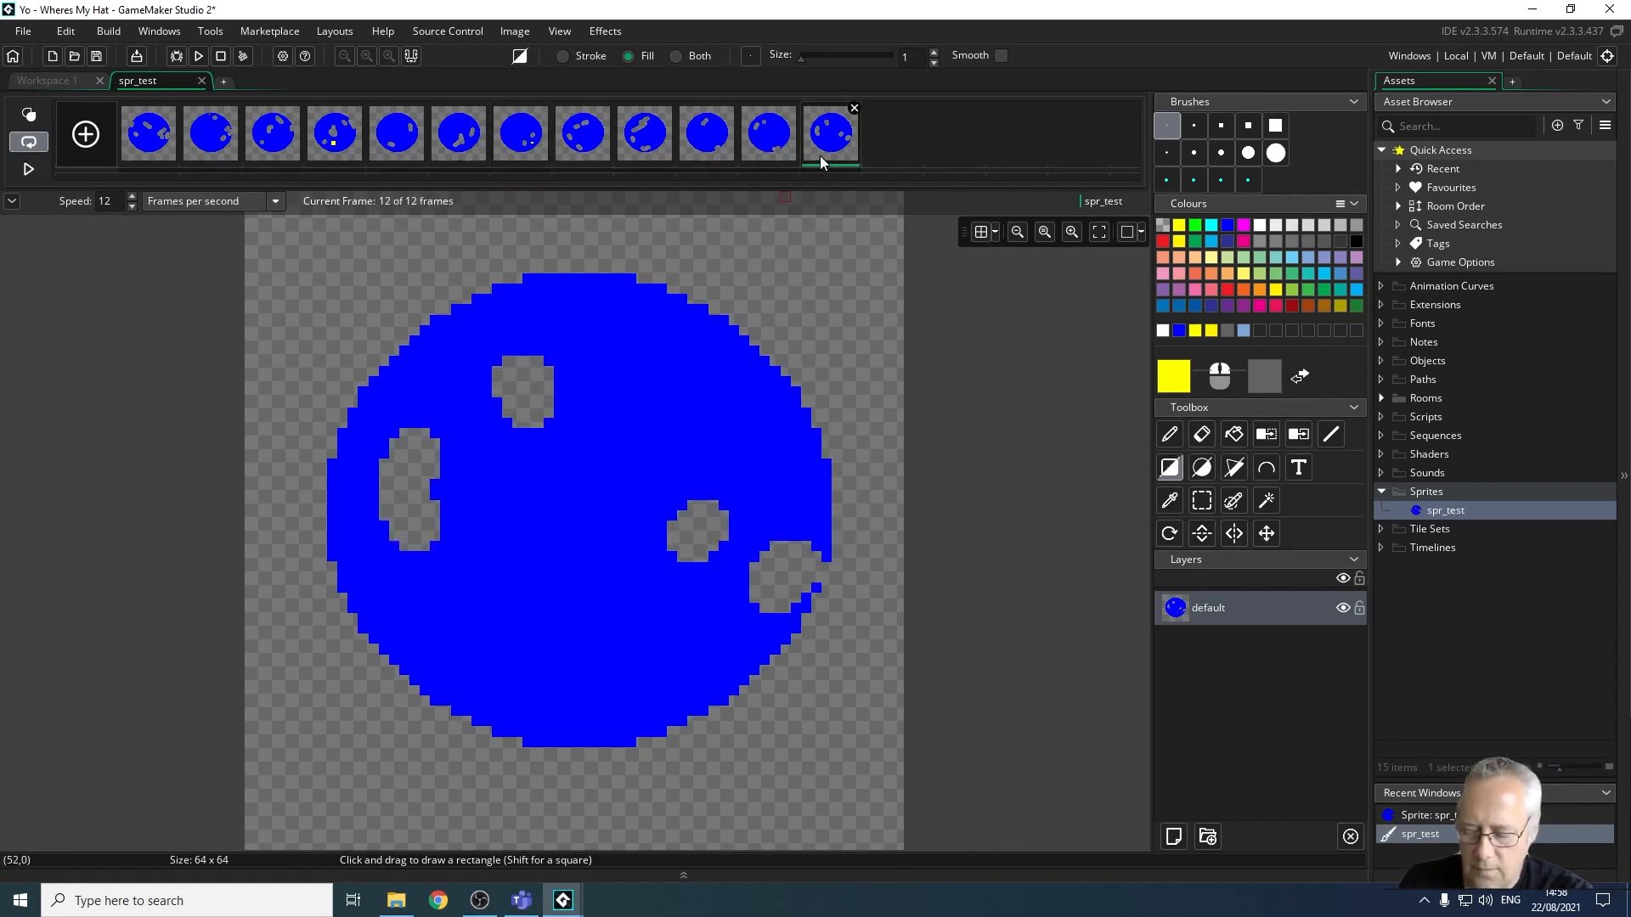
left_click(208, 144, "shift")
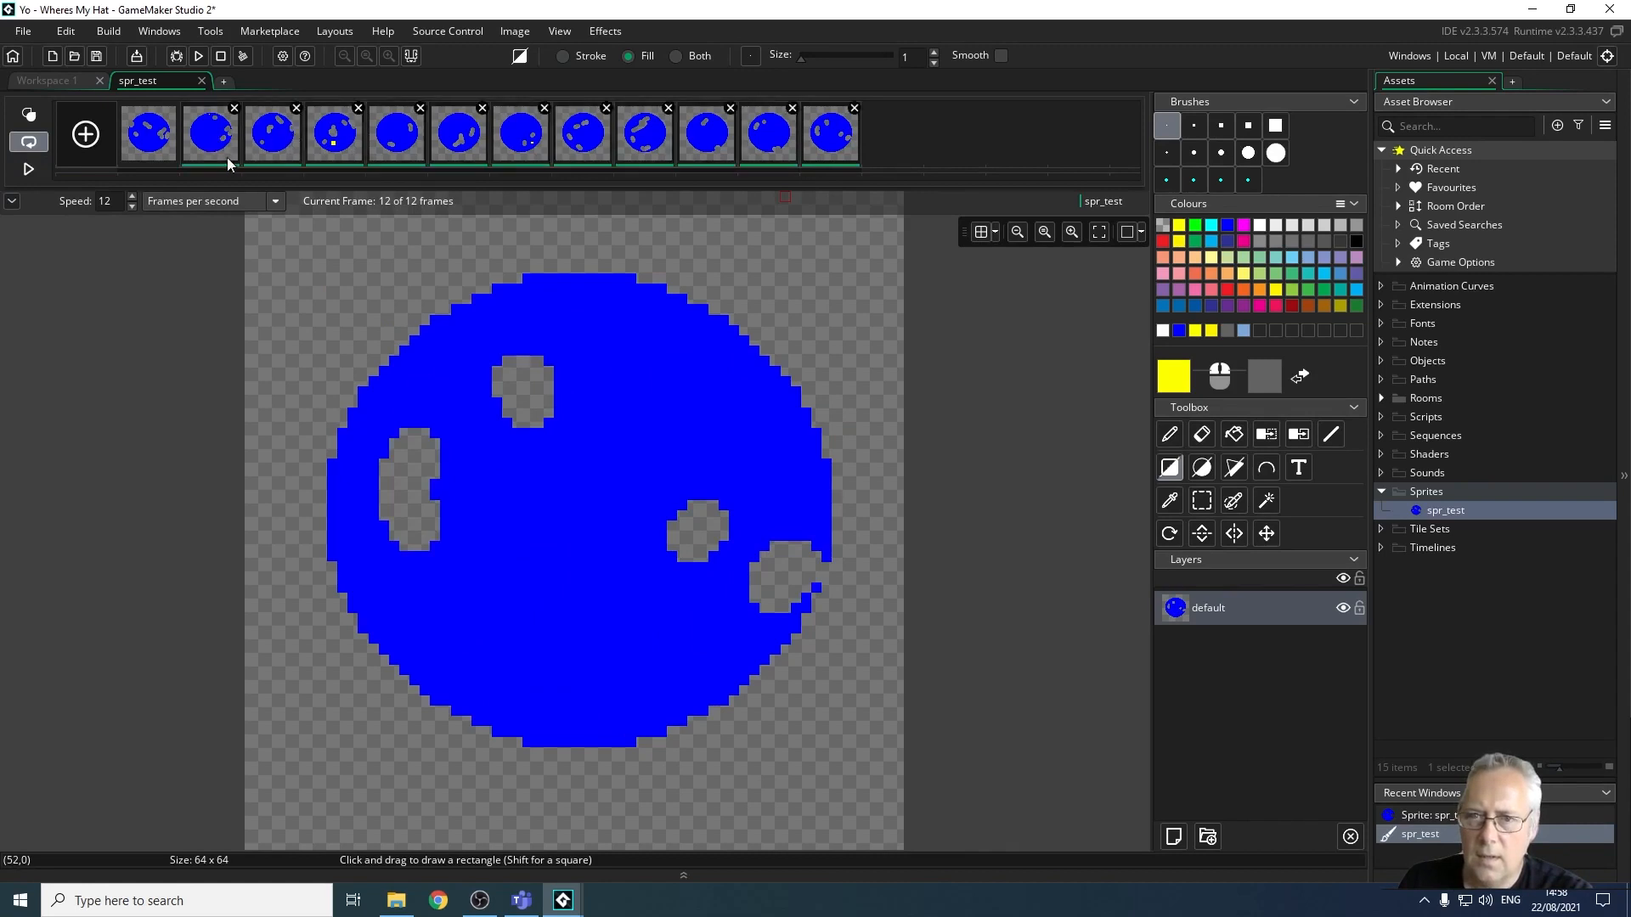
left_click(820, 138)
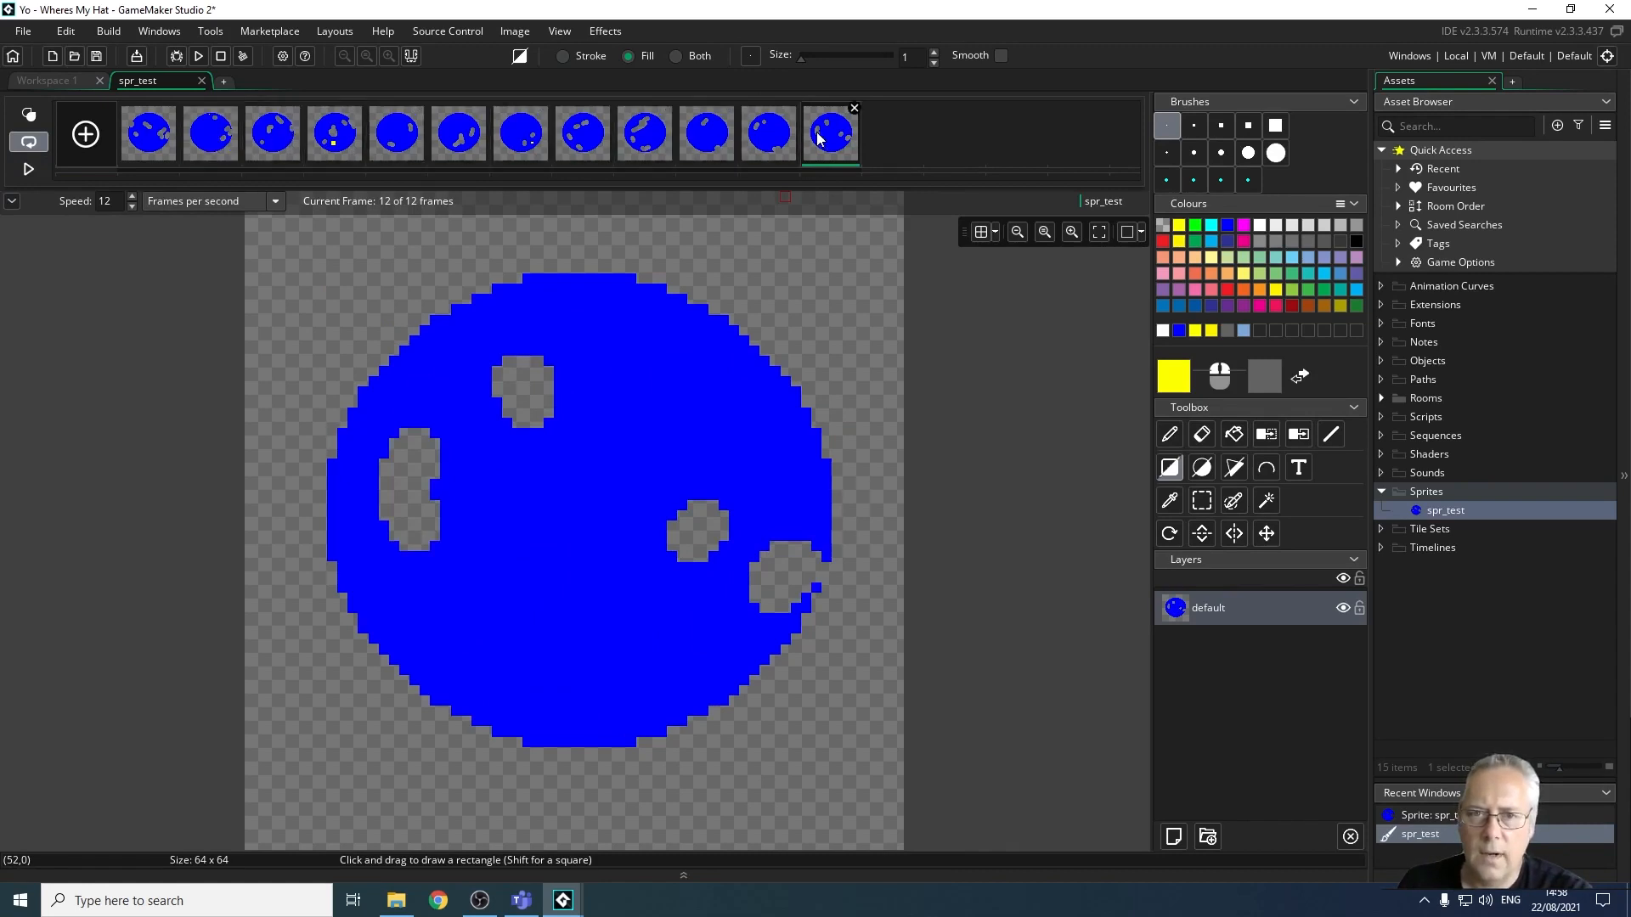
Delete frames 2 to 12 and clear the whole drawing from the remaining frame.
left_click(208, 136, "shift")
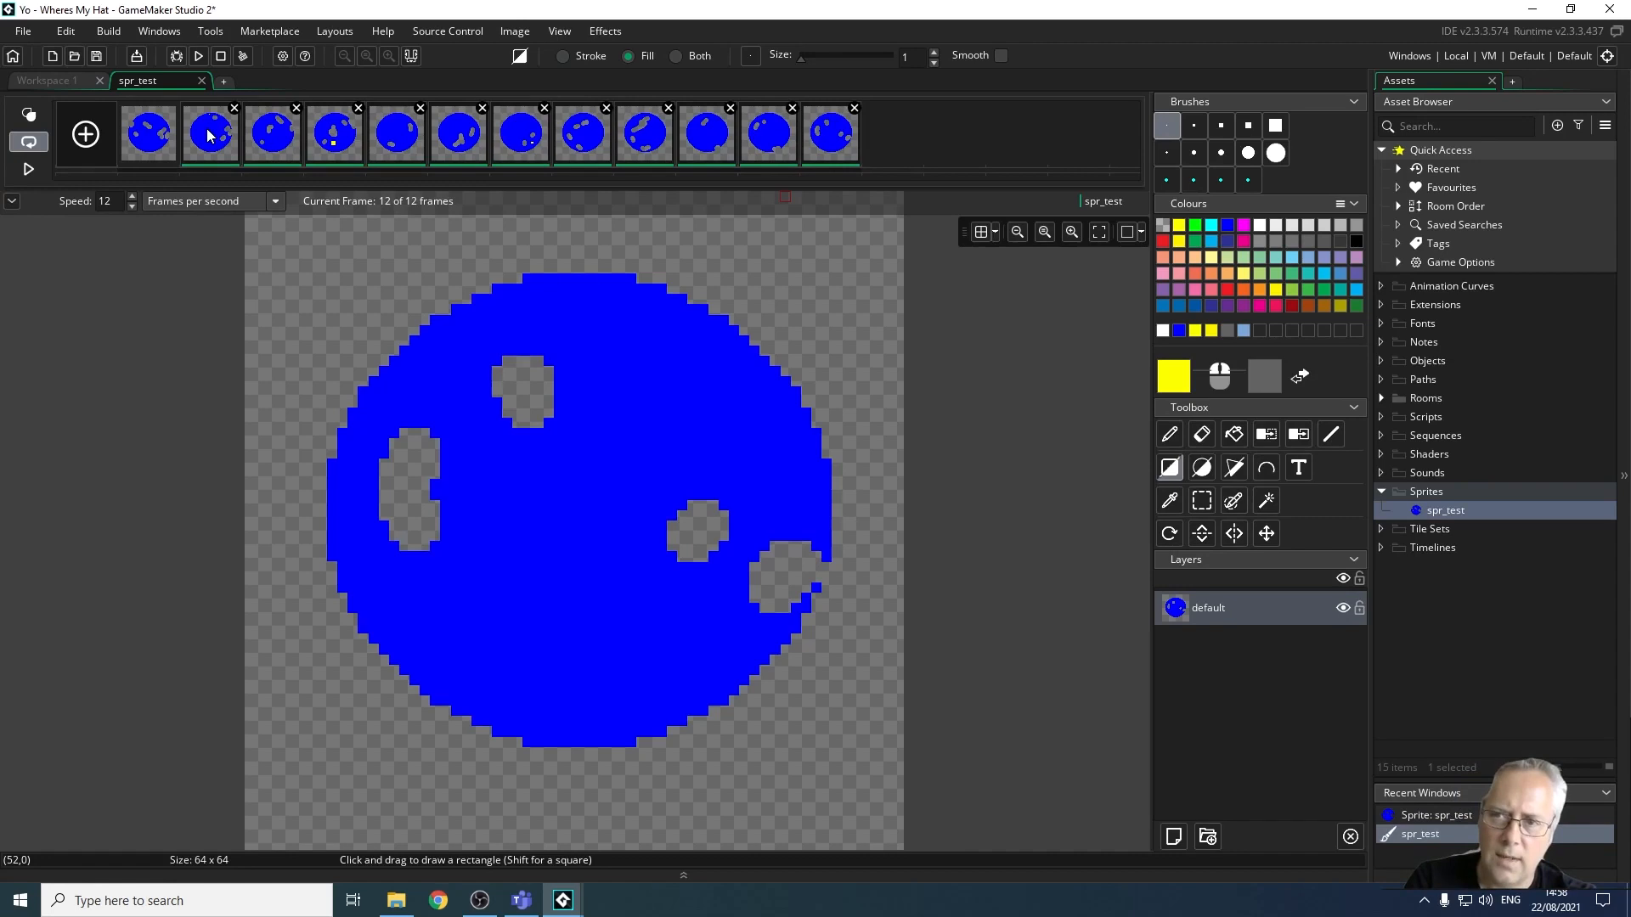
key("Delete")
left_click(762, 499)
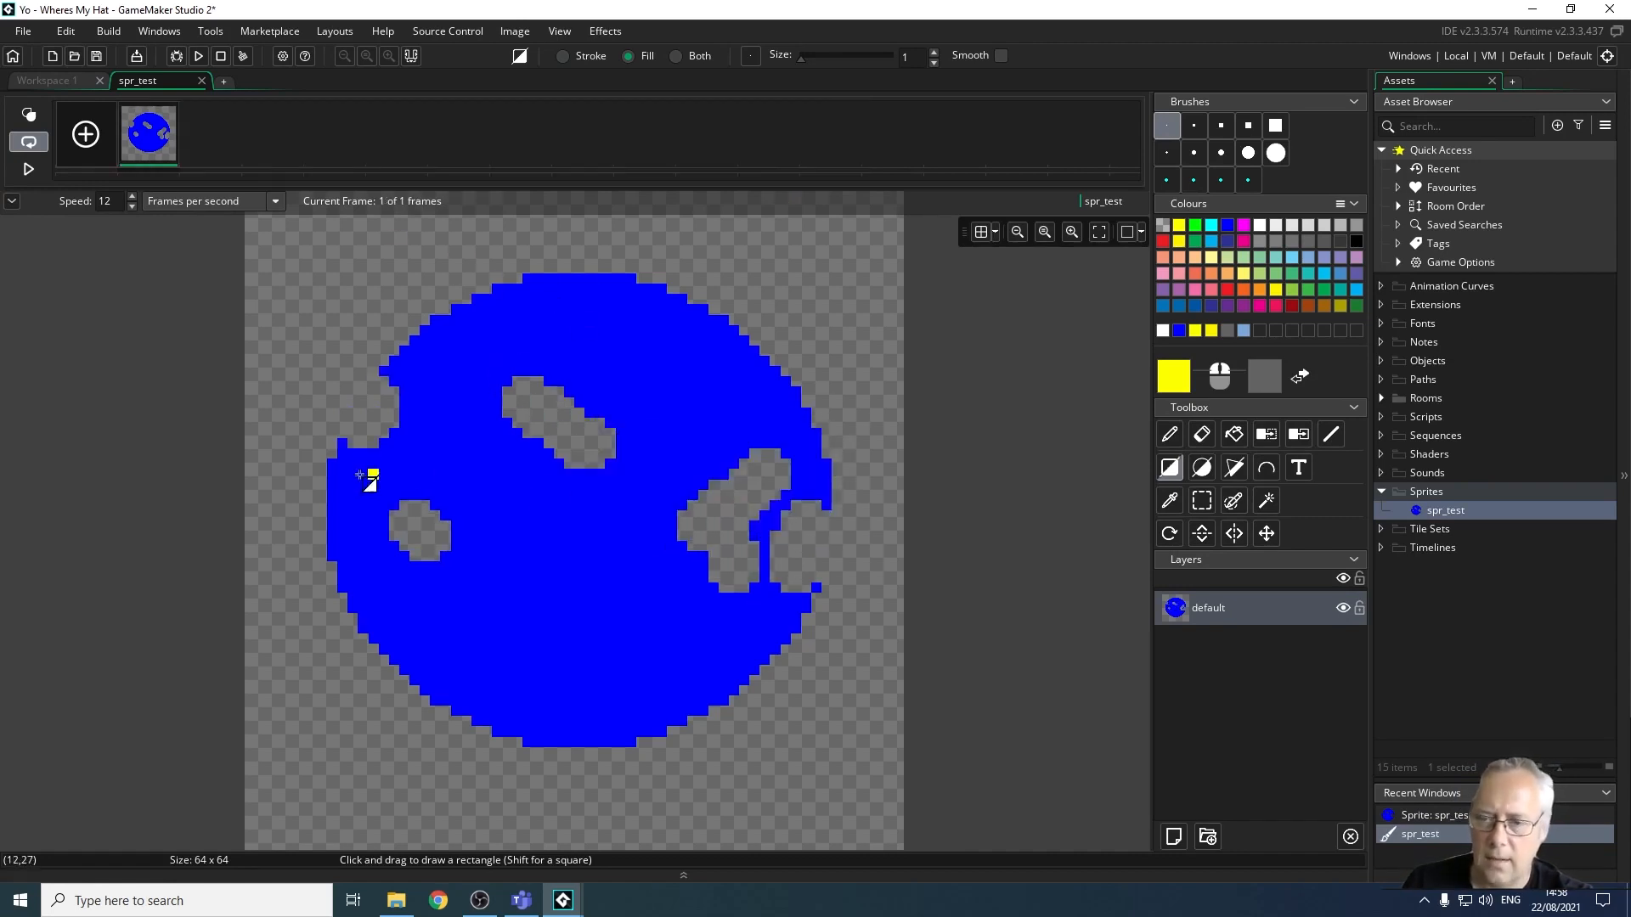
key("ctrl+a")
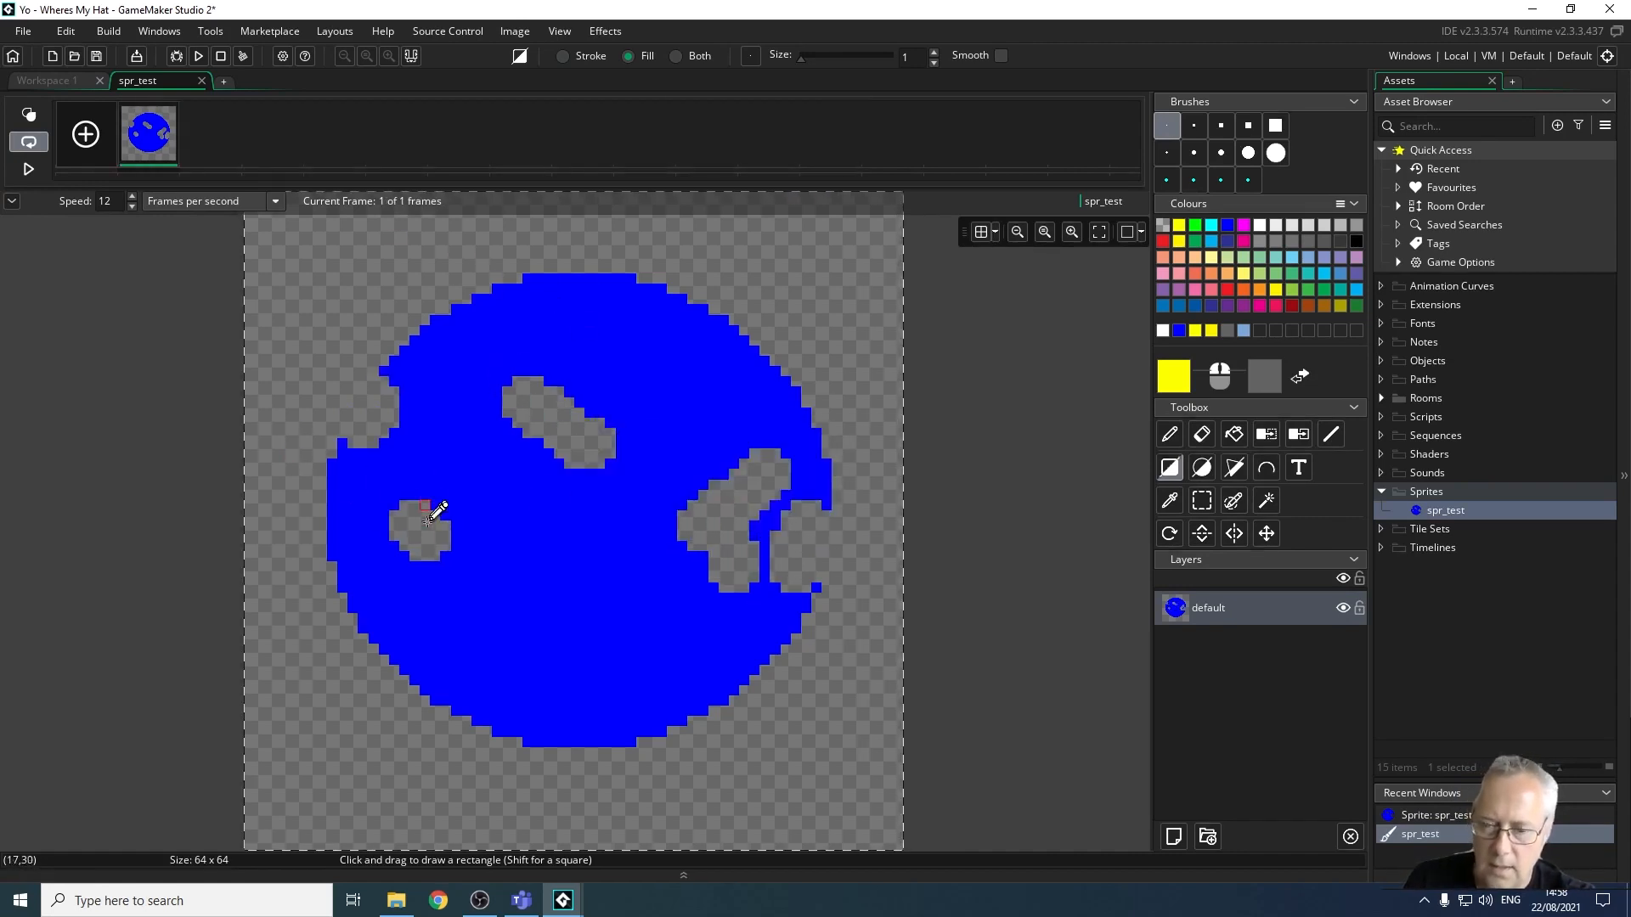
key("Delete")
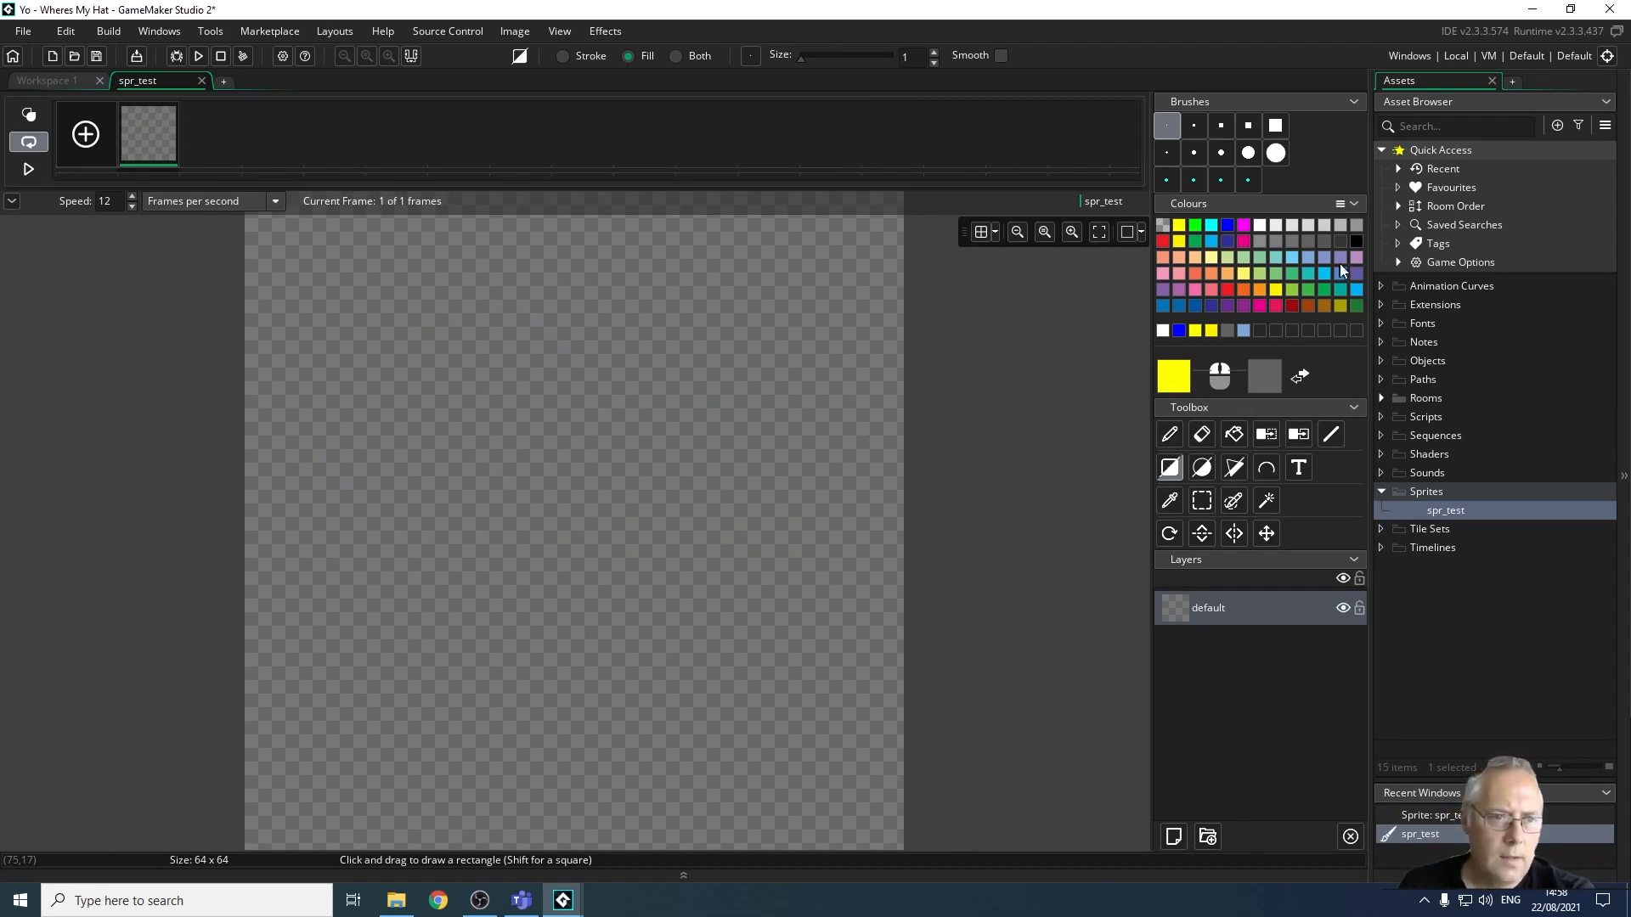
Draw two black ellipse outlines, a head about 31 × 14 pixels above a body about 47 × 25 pixels, with white as secondary colour.
left_click(1358, 243)
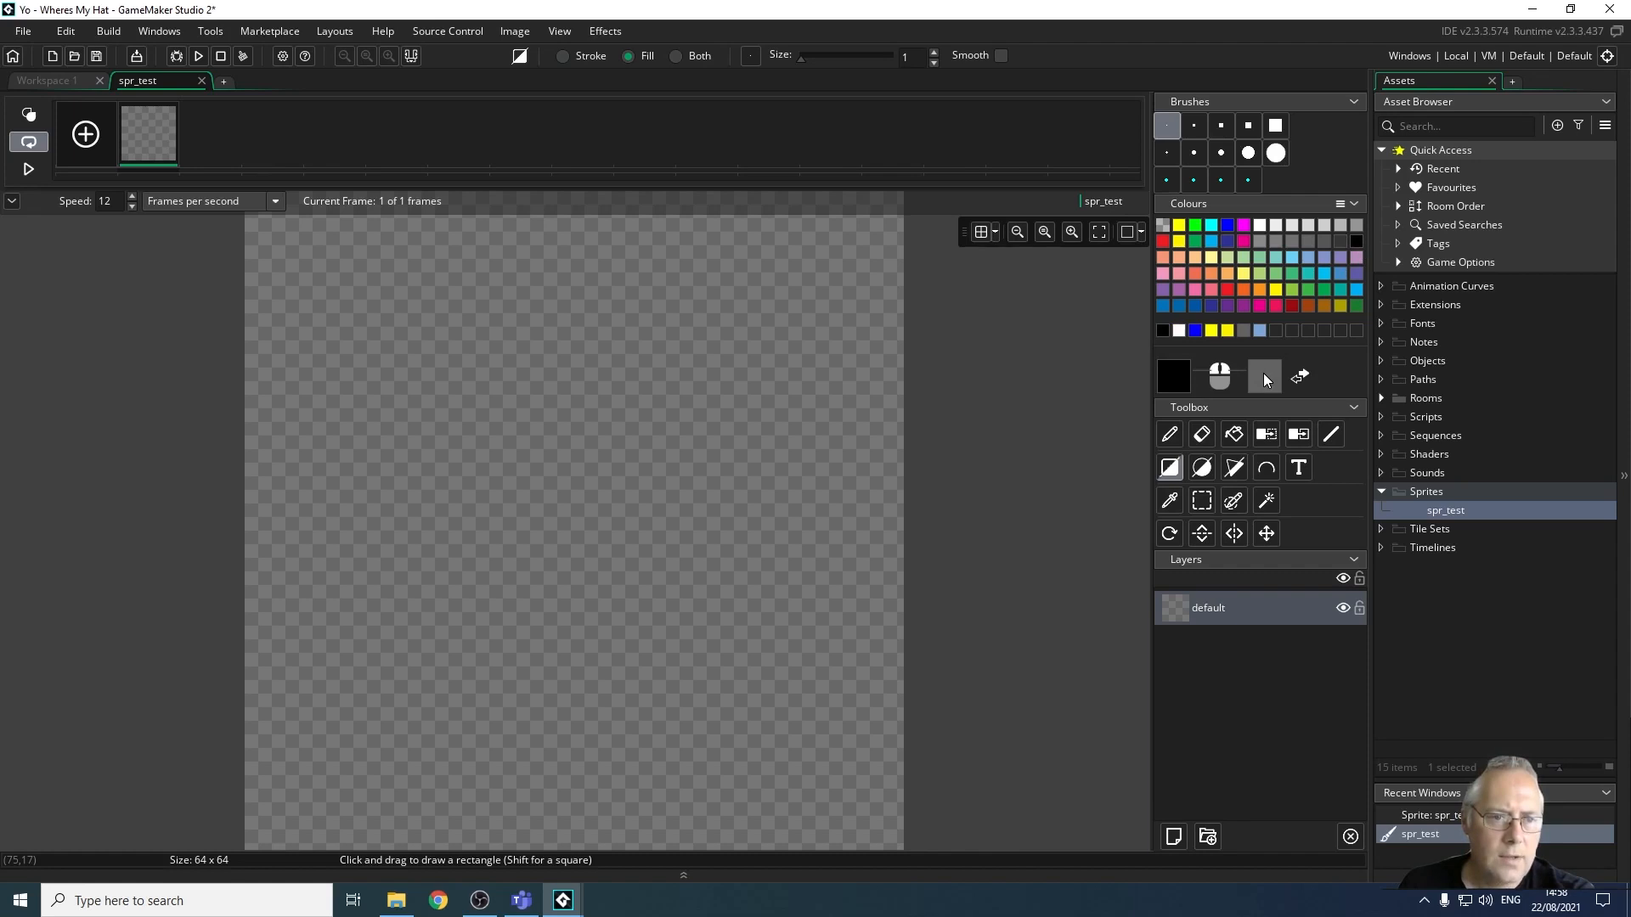
right_click(1259, 225)
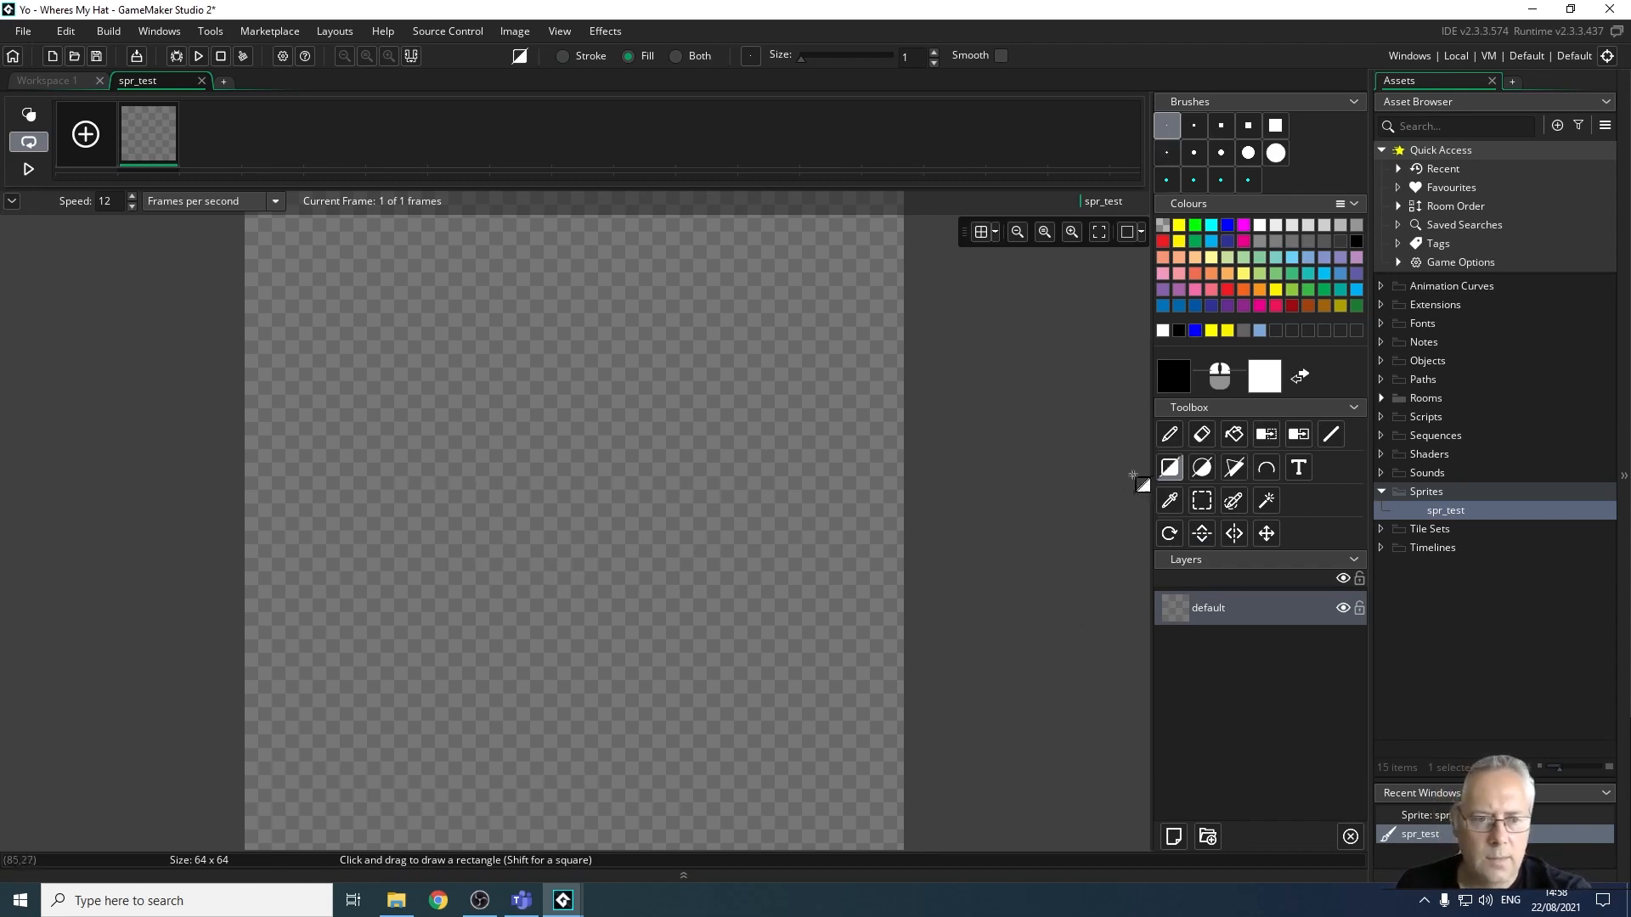
left_click(1202, 469)
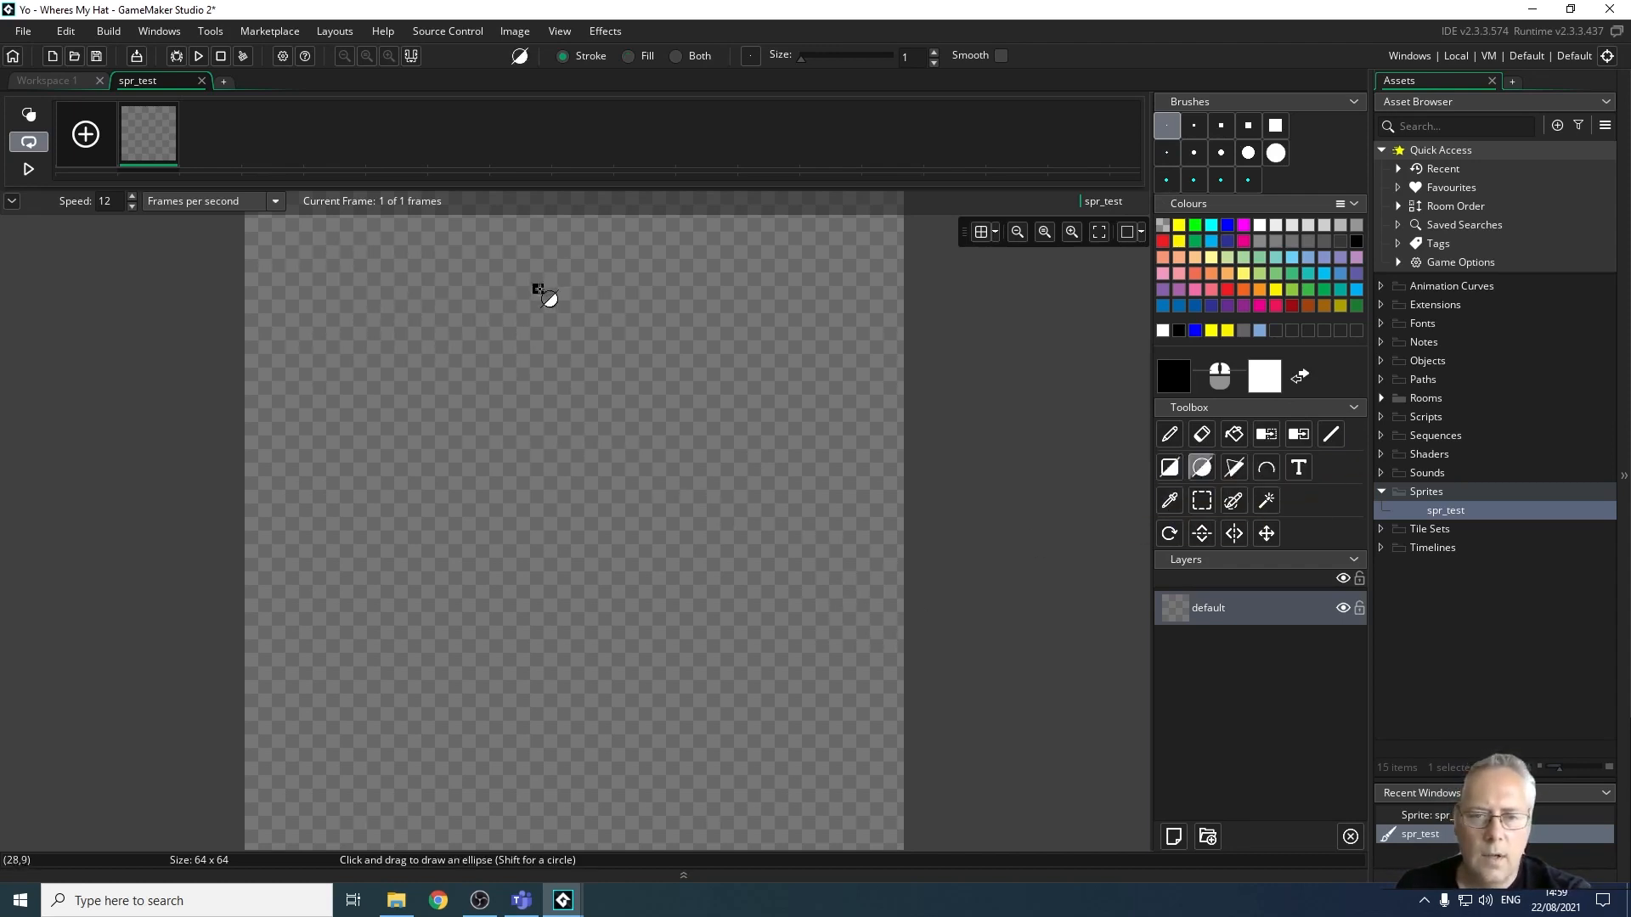
left_click_drag(424, 278, 739, 422)
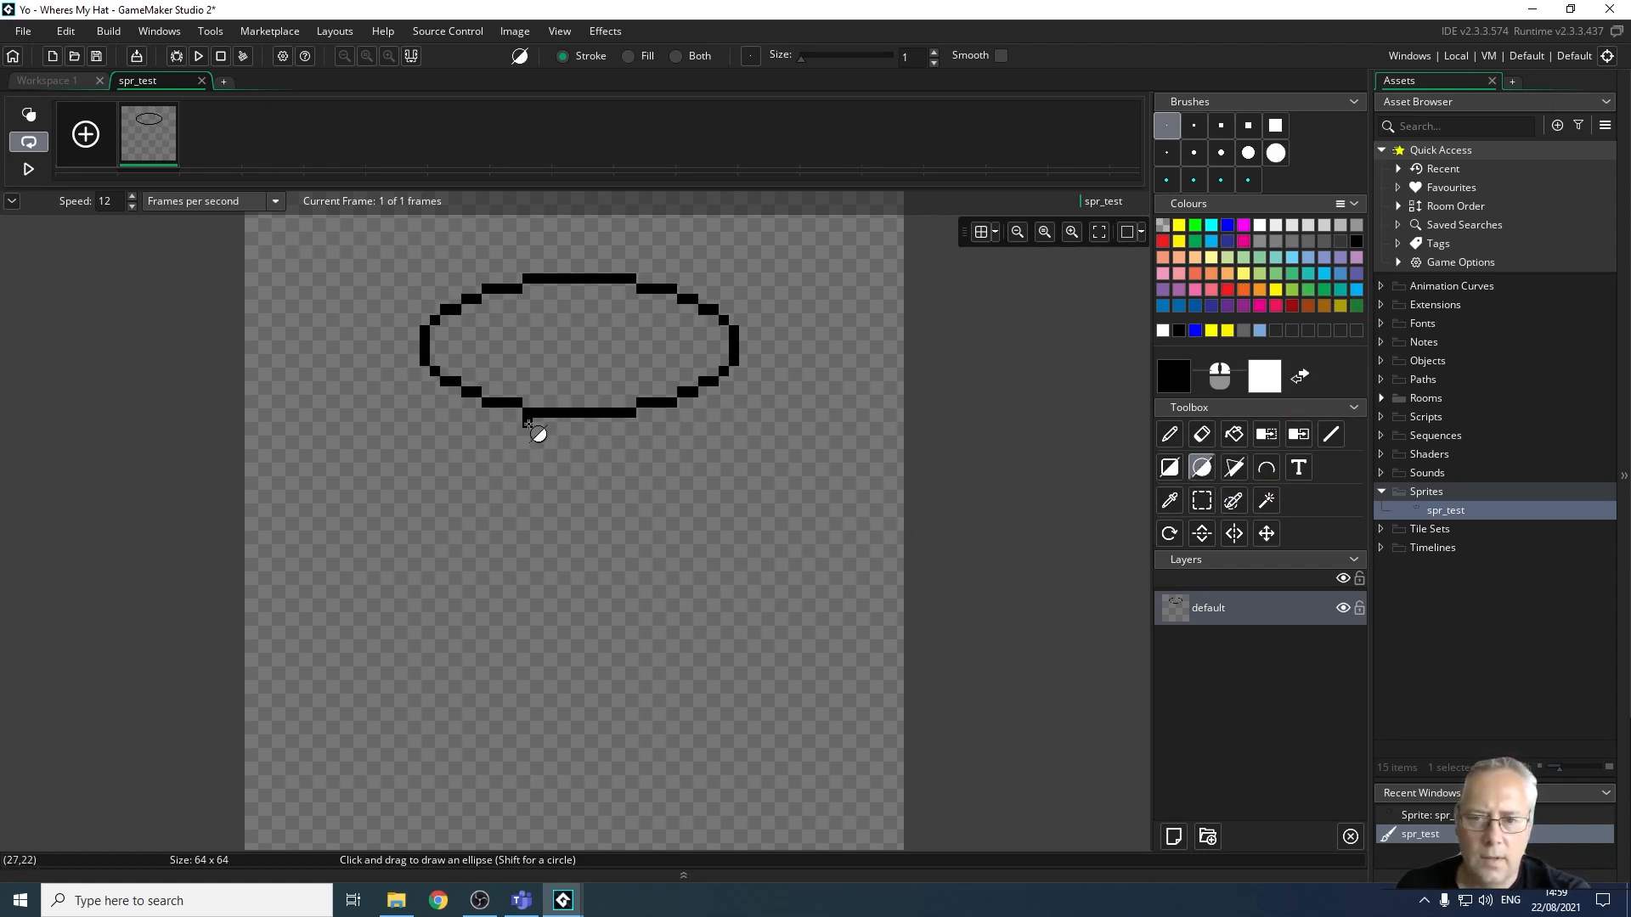
left_click_drag(352, 434, 830, 684)
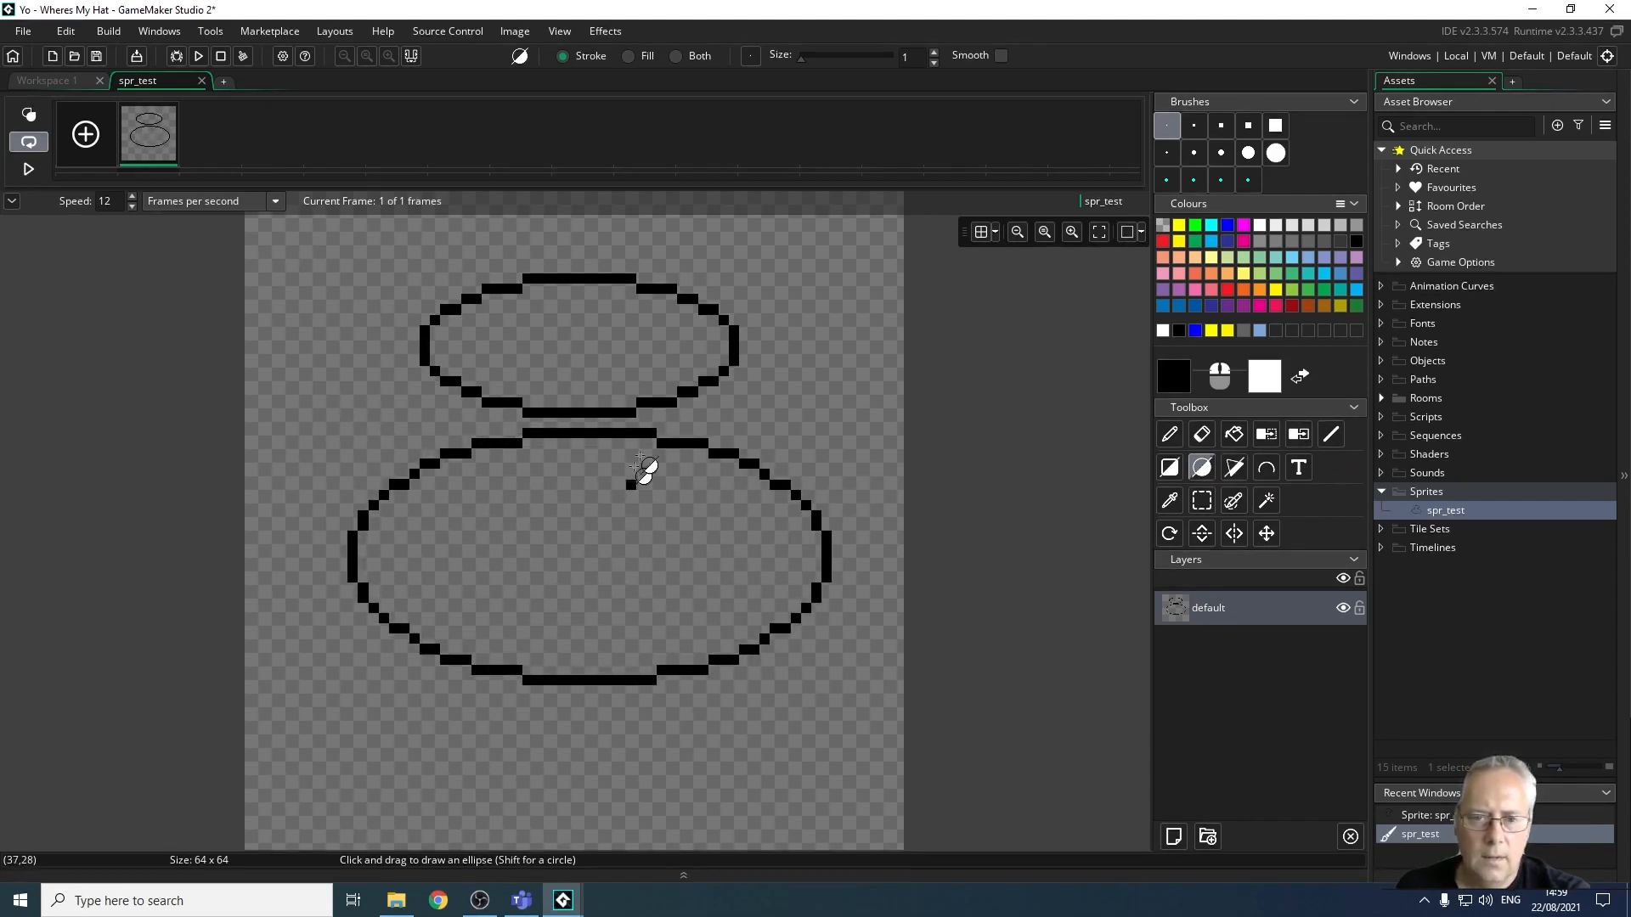
Show the grid, then select and shift the head one pixel up and left and the body two pixels up and left.
left_click(982, 237)
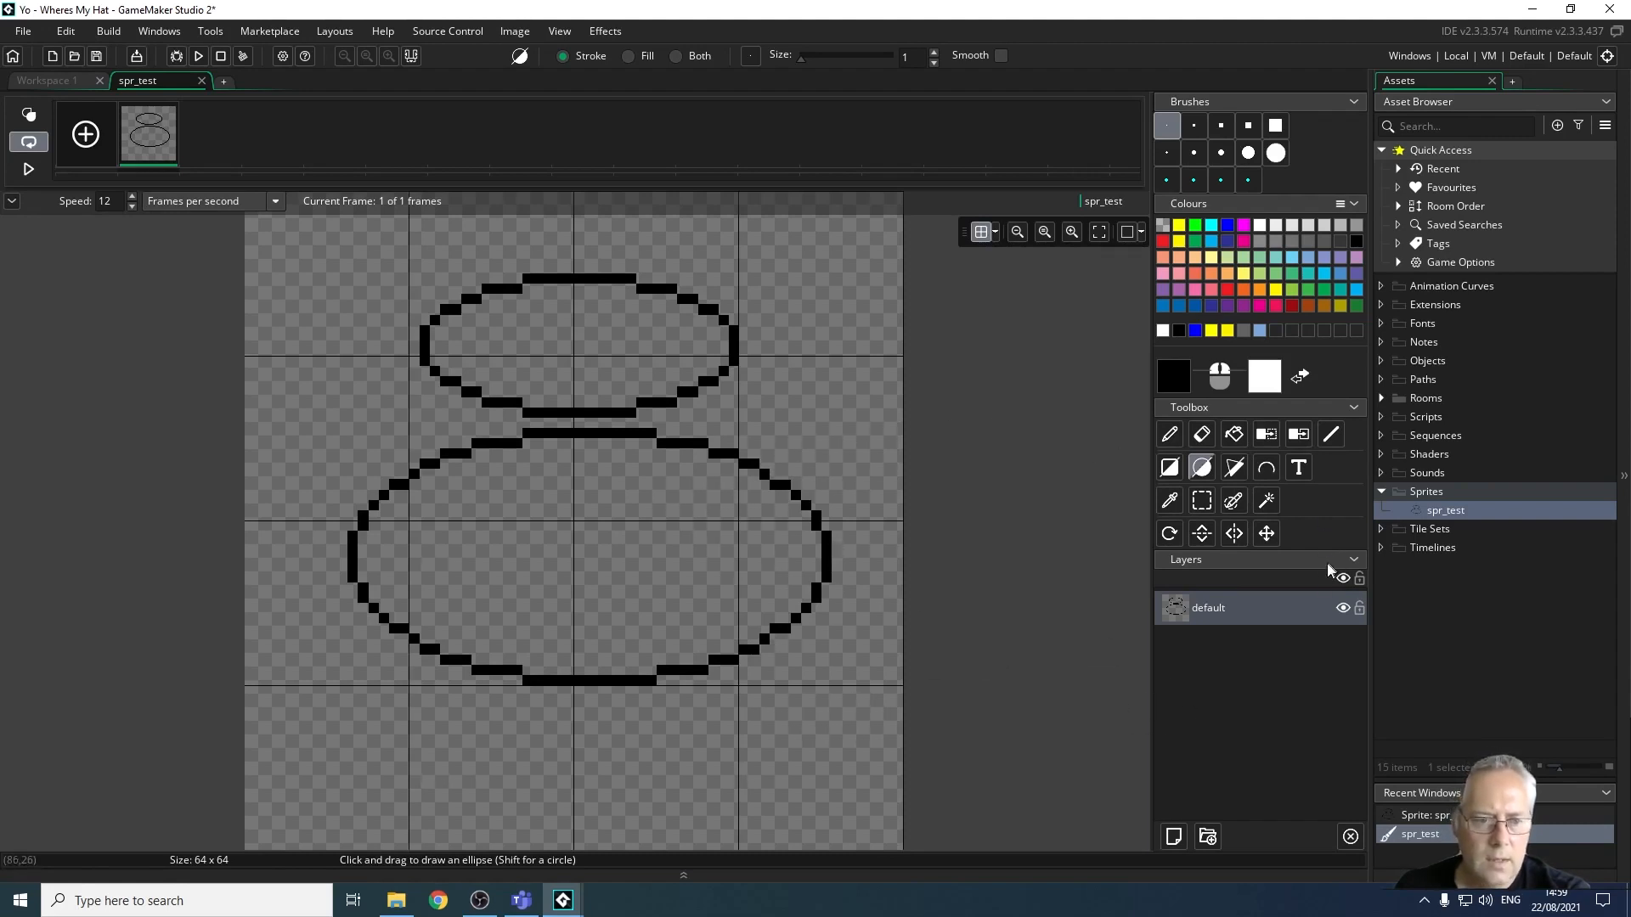
left_click(1267, 533)
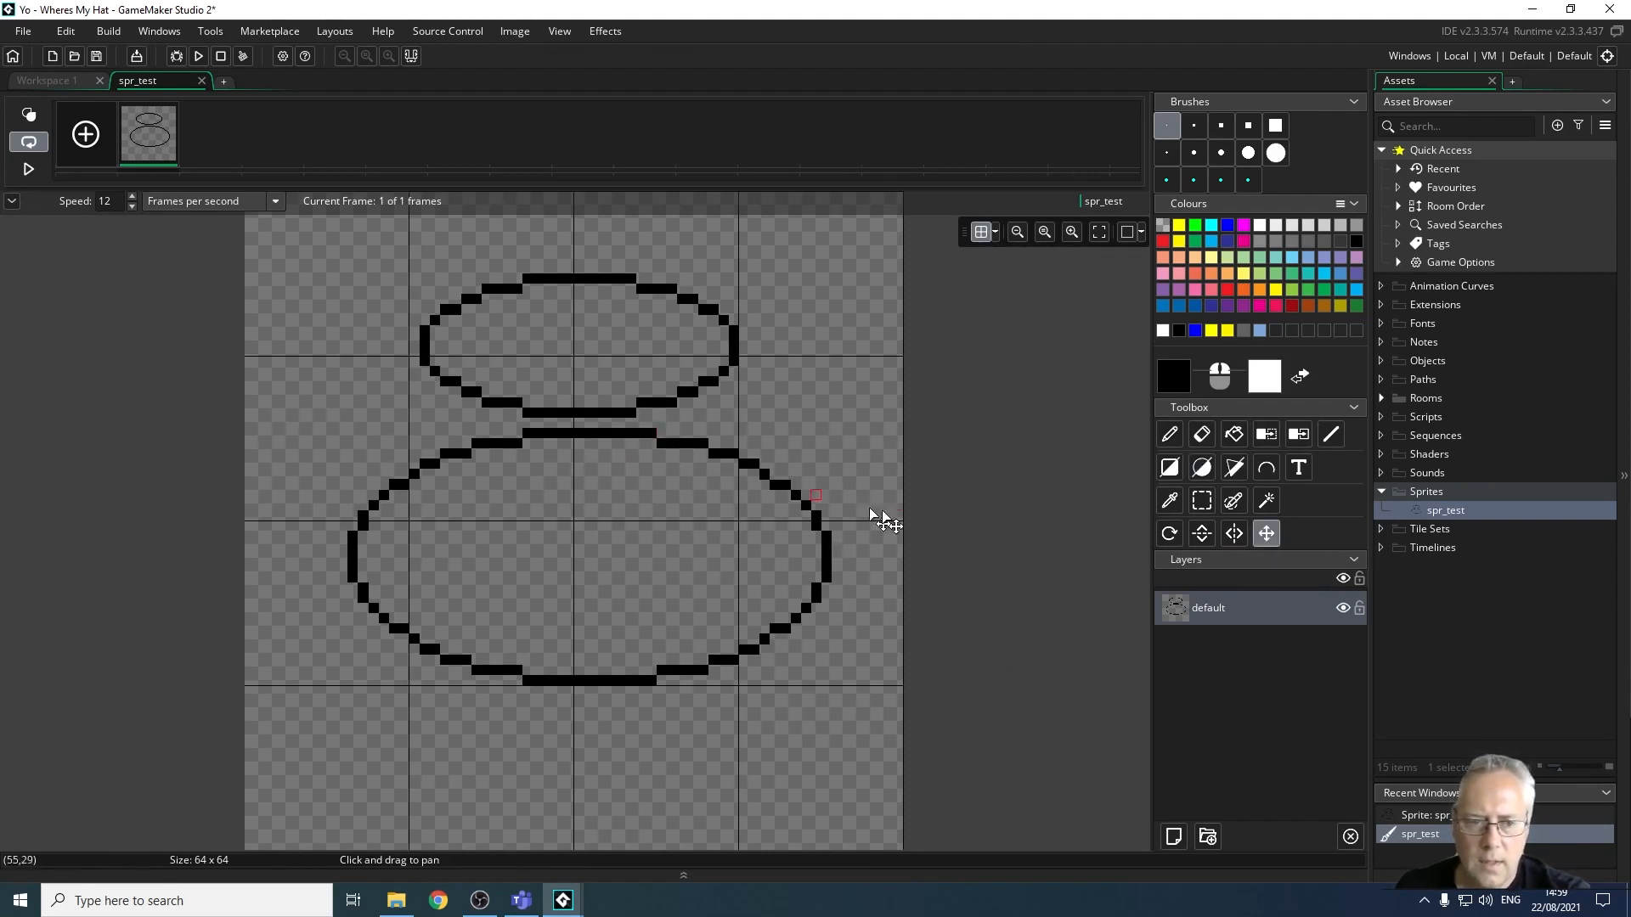
left_click(1205, 497)
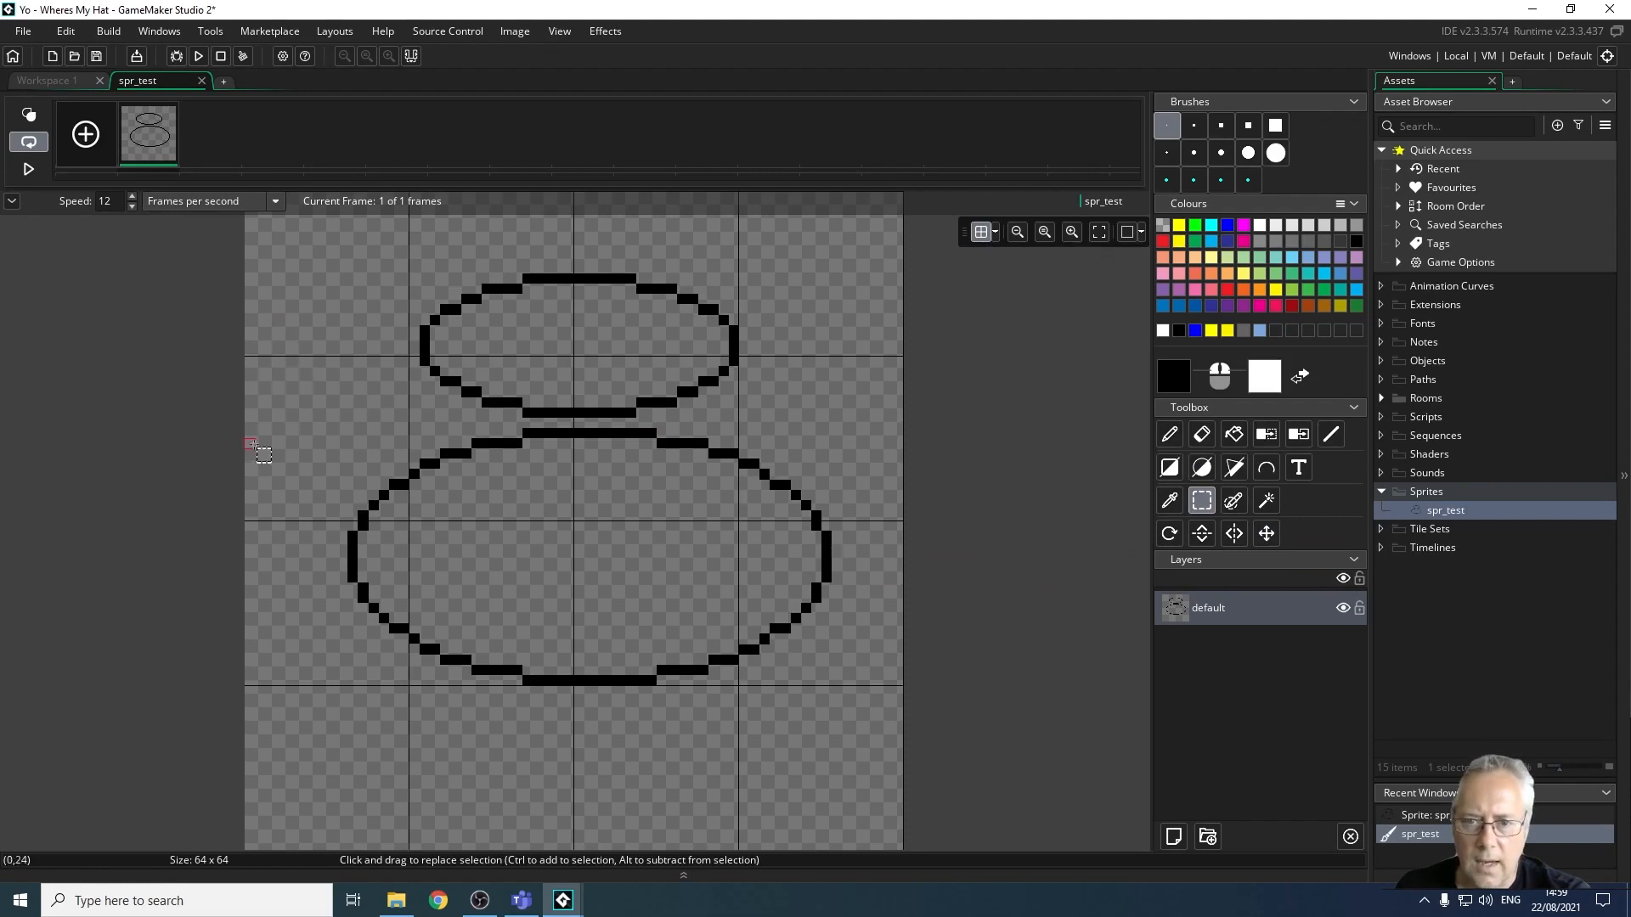
left_click_drag(260, 402, 705, 745)
left_click_drag(290, 278, 302, 311)
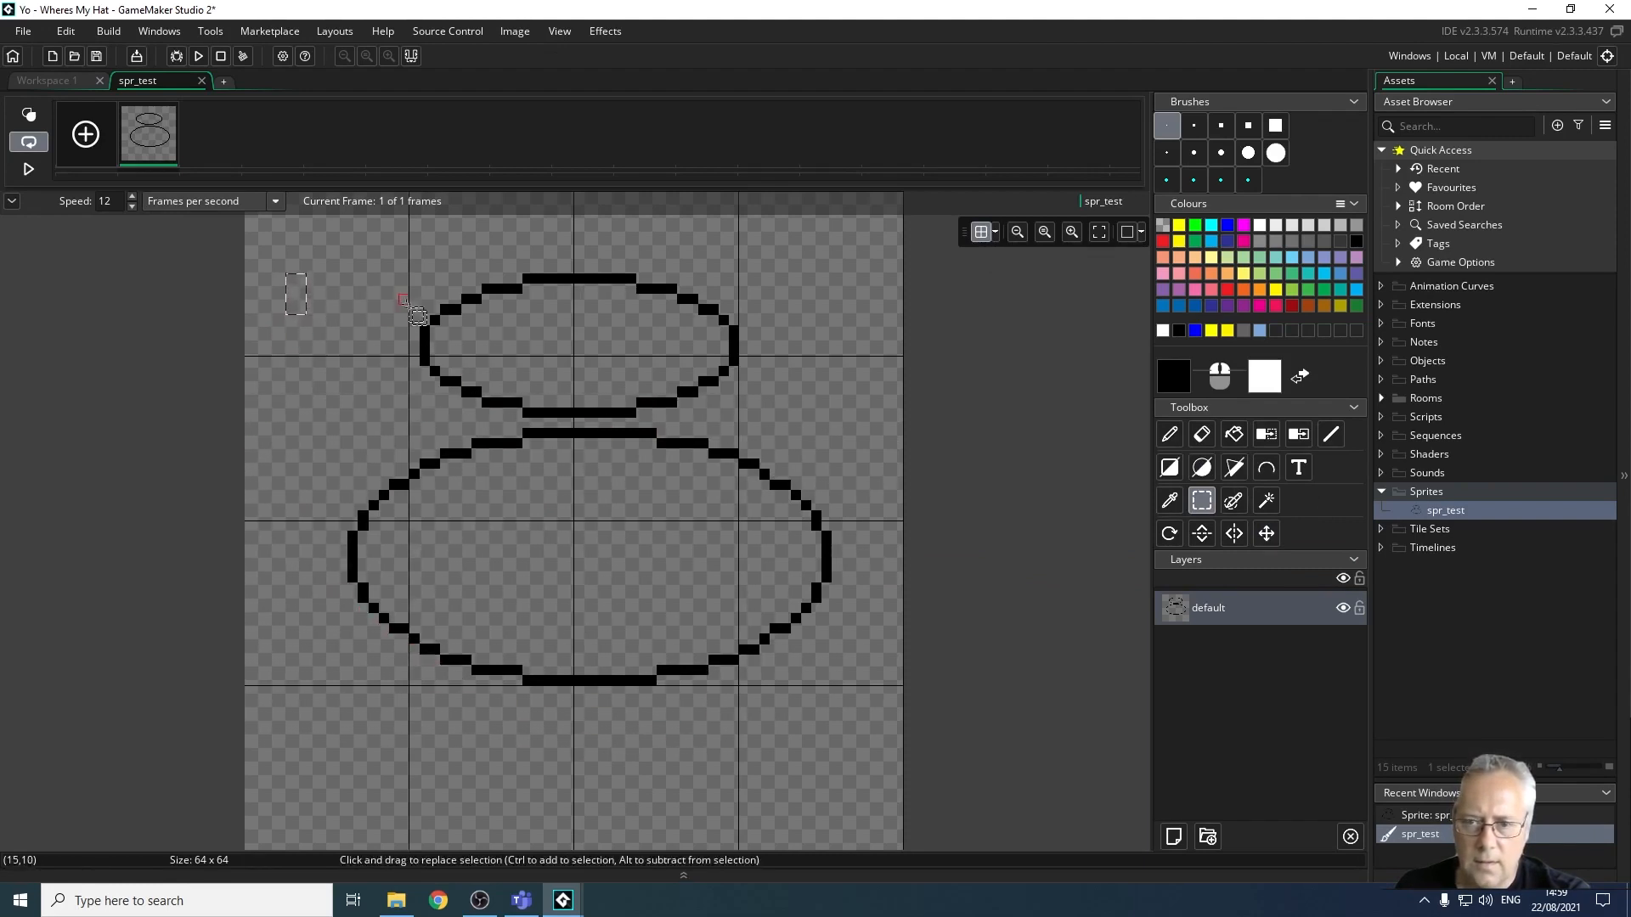
left_click_drag(252, 249, 821, 427)
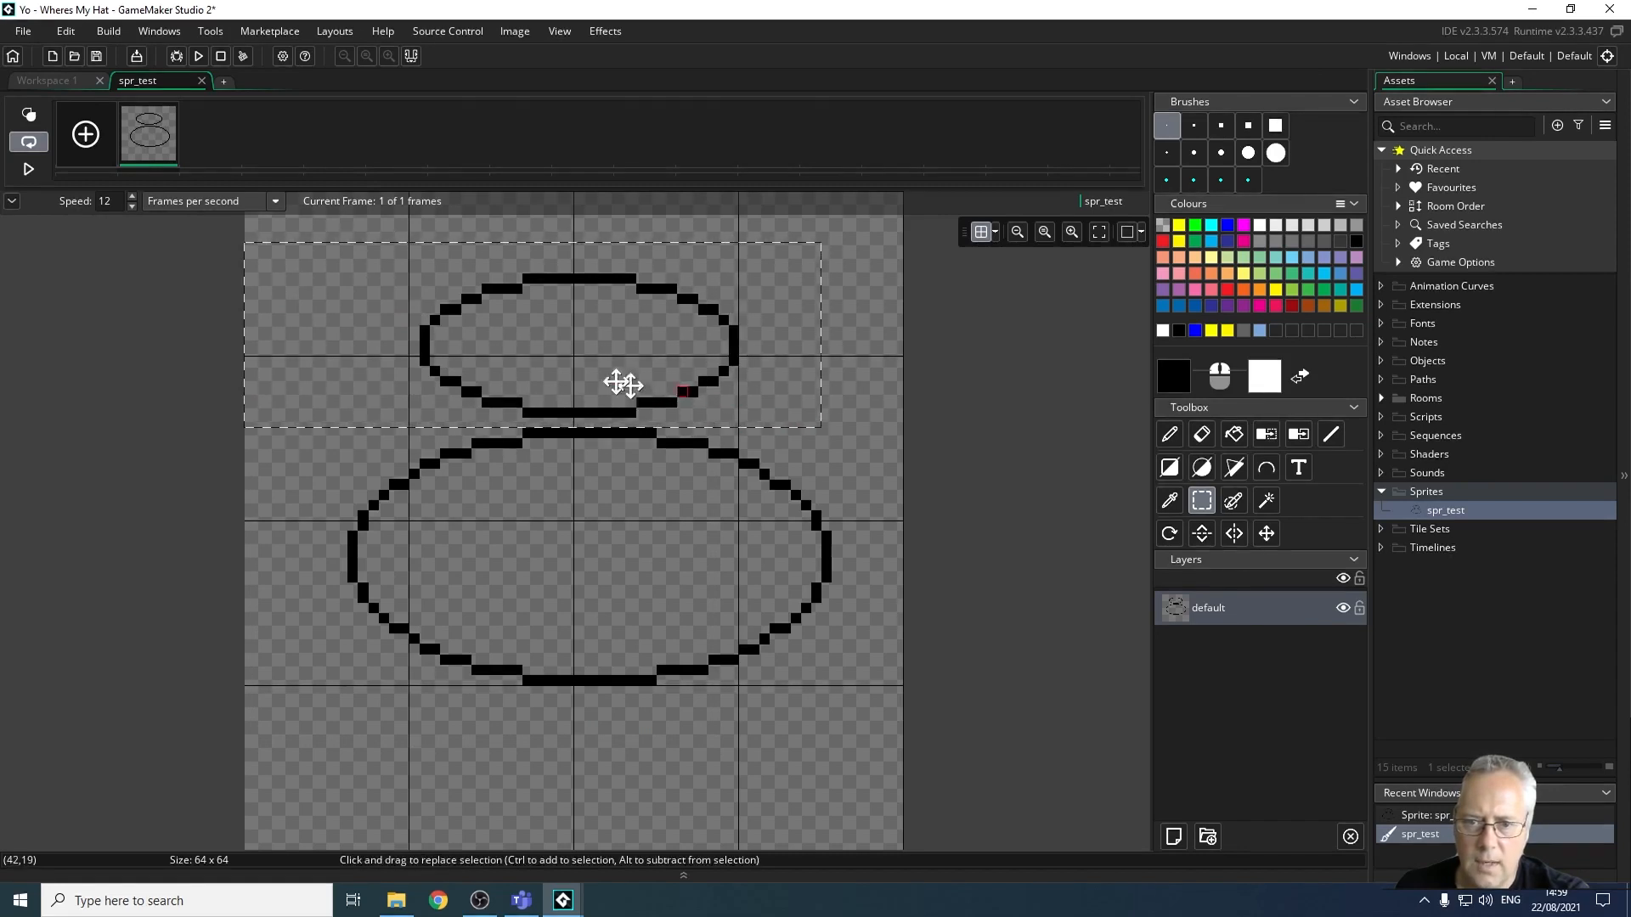
left_click_drag(597, 368, 585, 366)
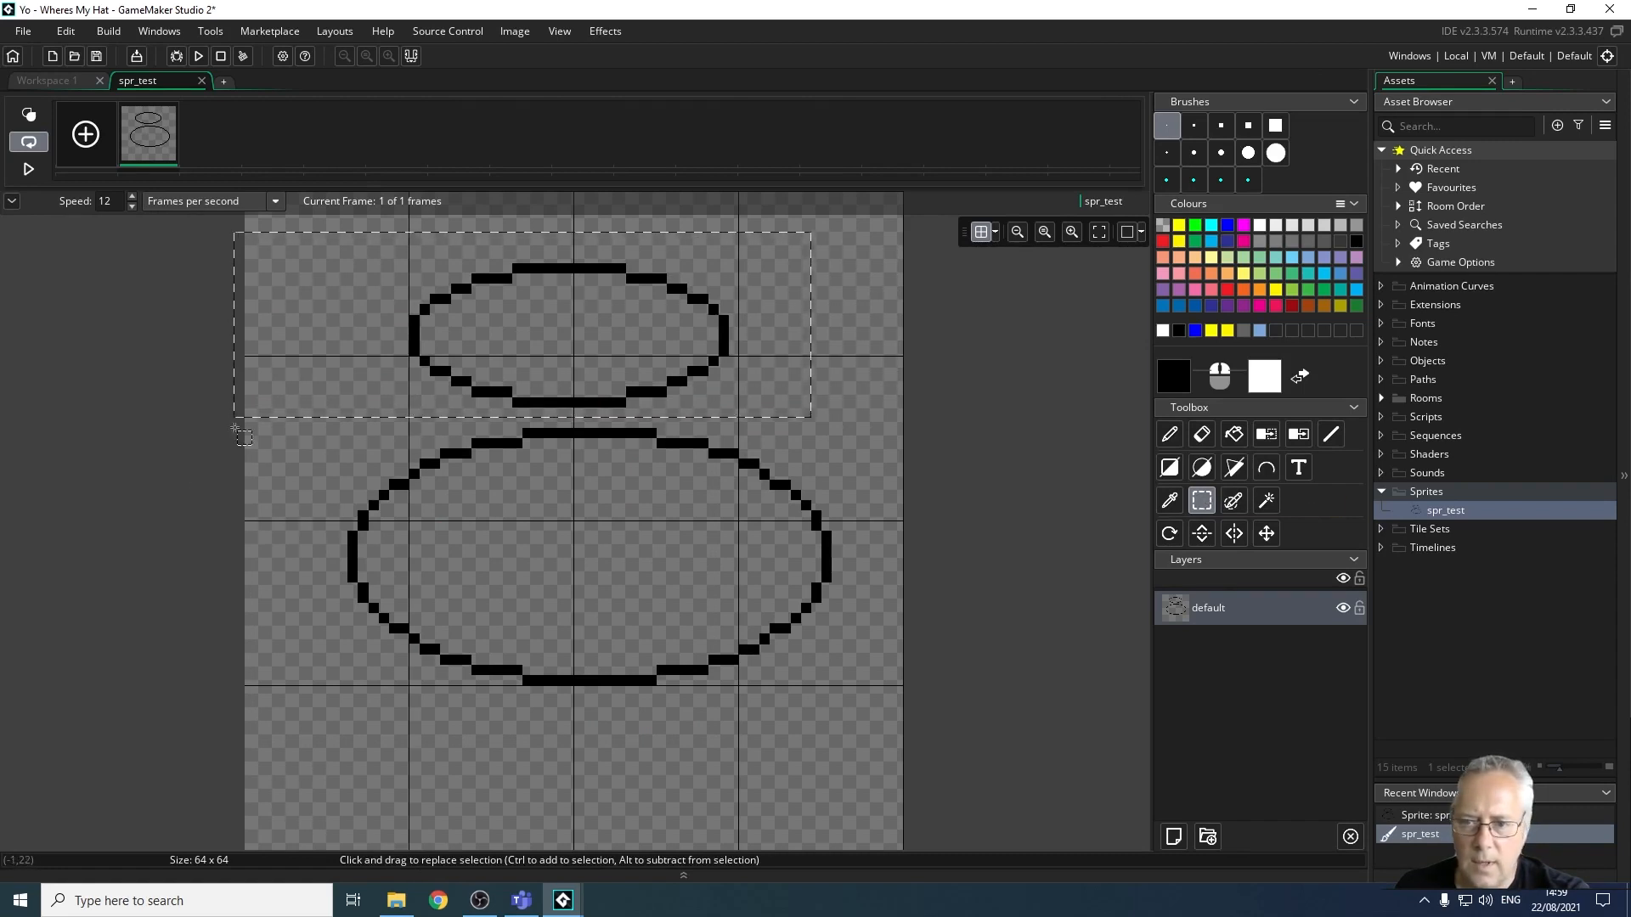
left_click_drag(253, 422, 880, 765)
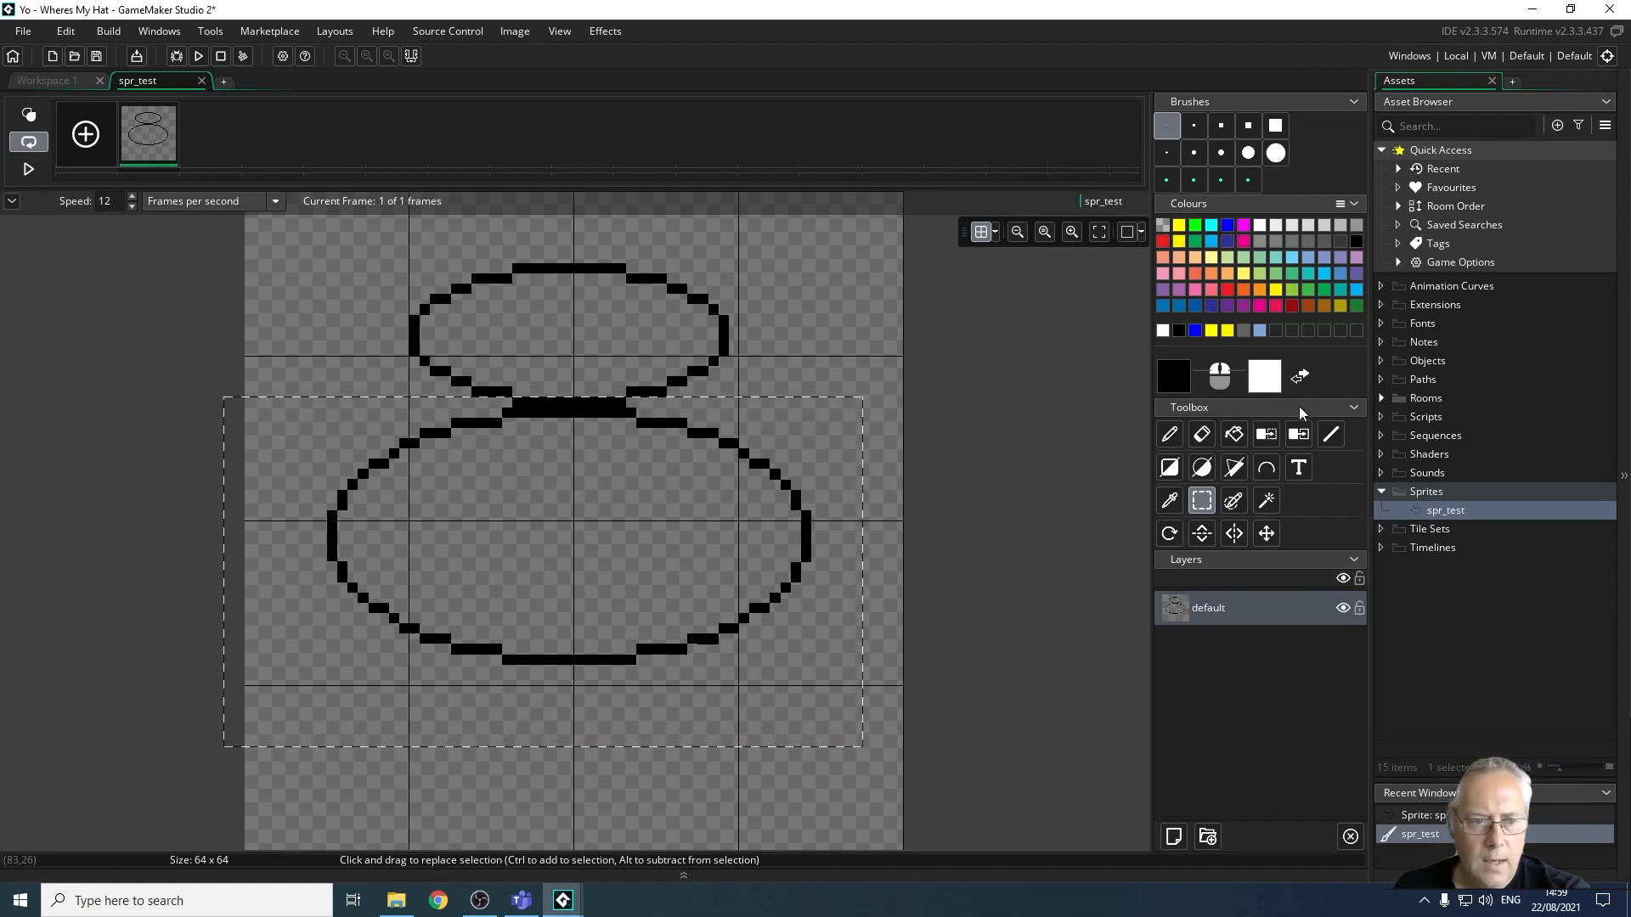
Draw two vertical leg lines about 13 pixels long below the body and outline the feet with the Pencil, about 22 pixels wide overall.
left_click(1330, 435)
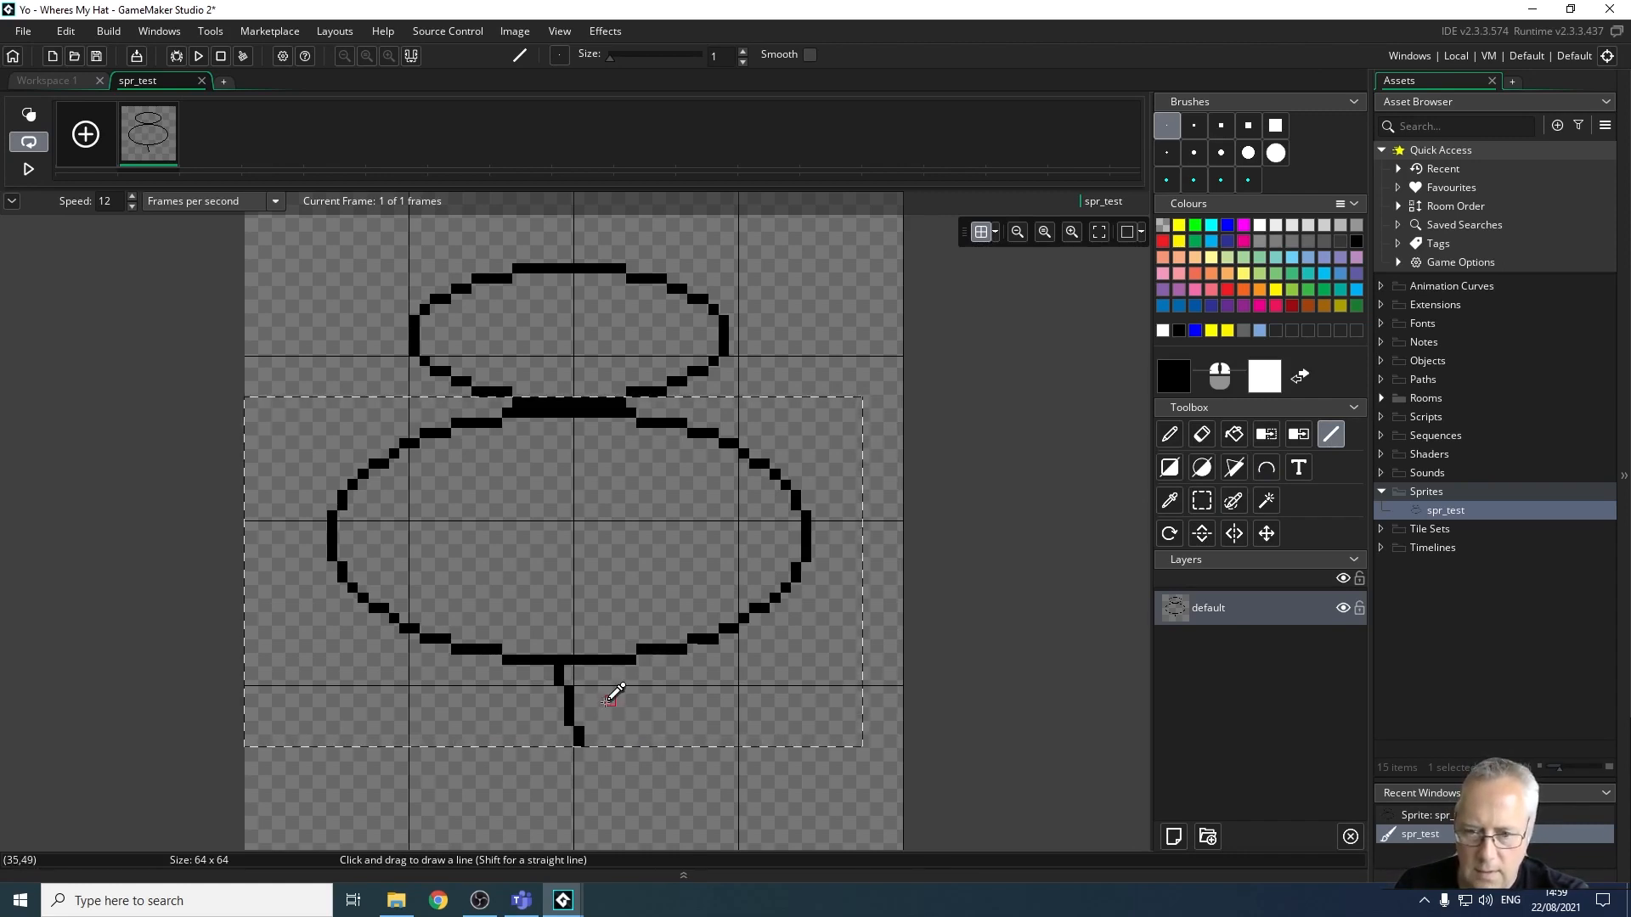
key("ctrl+z")
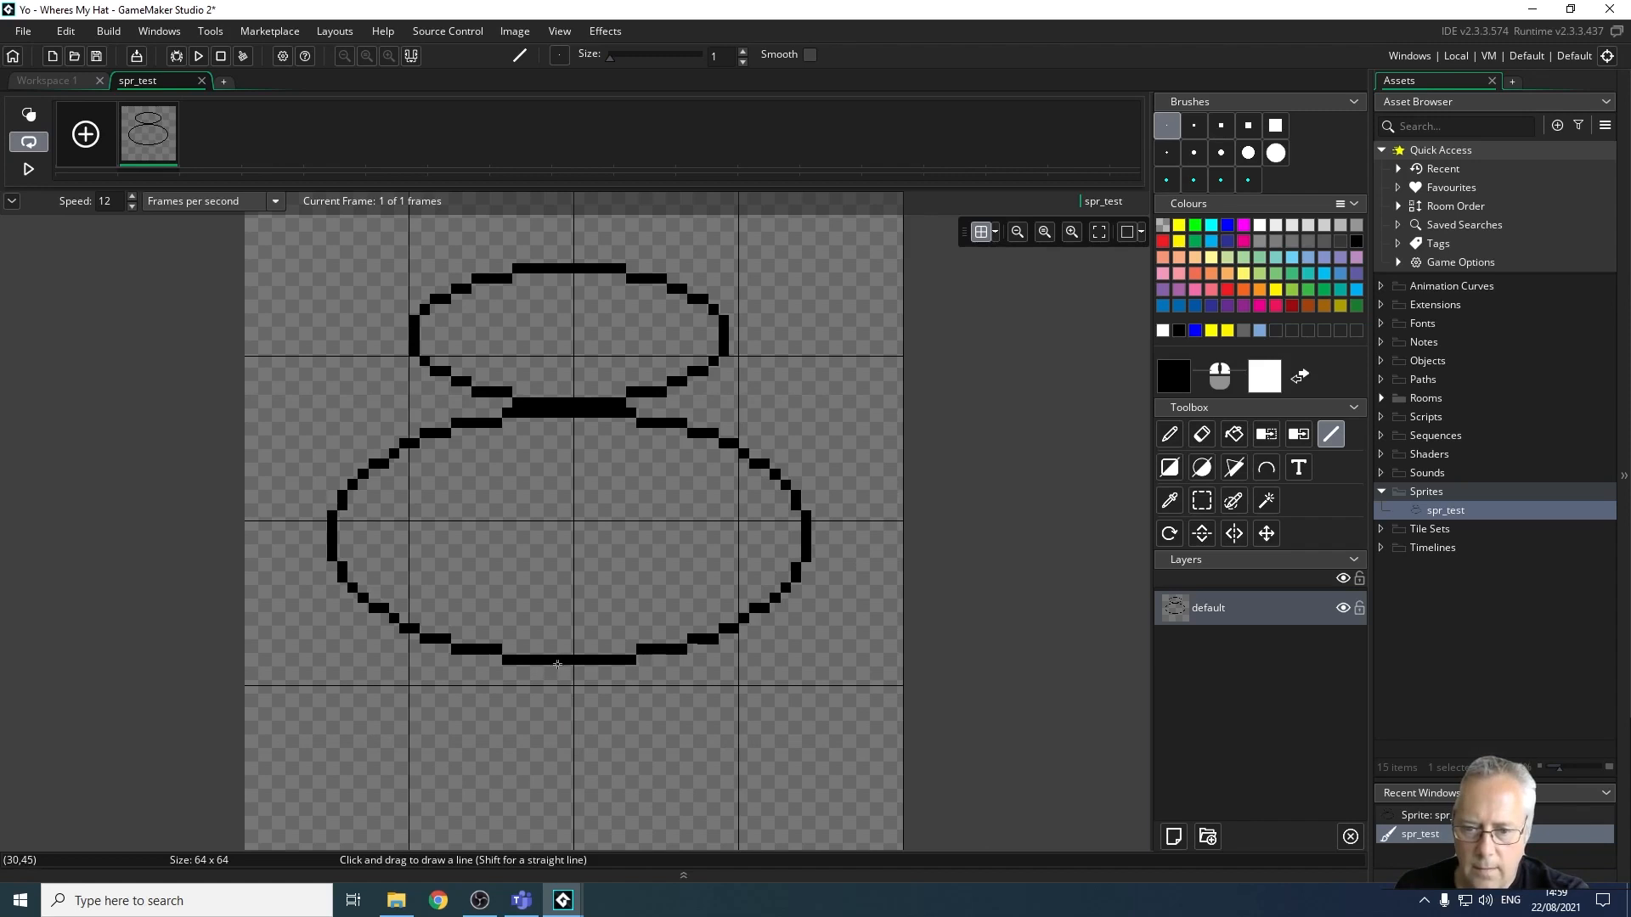
left_click_drag(559, 667, 557, 794)
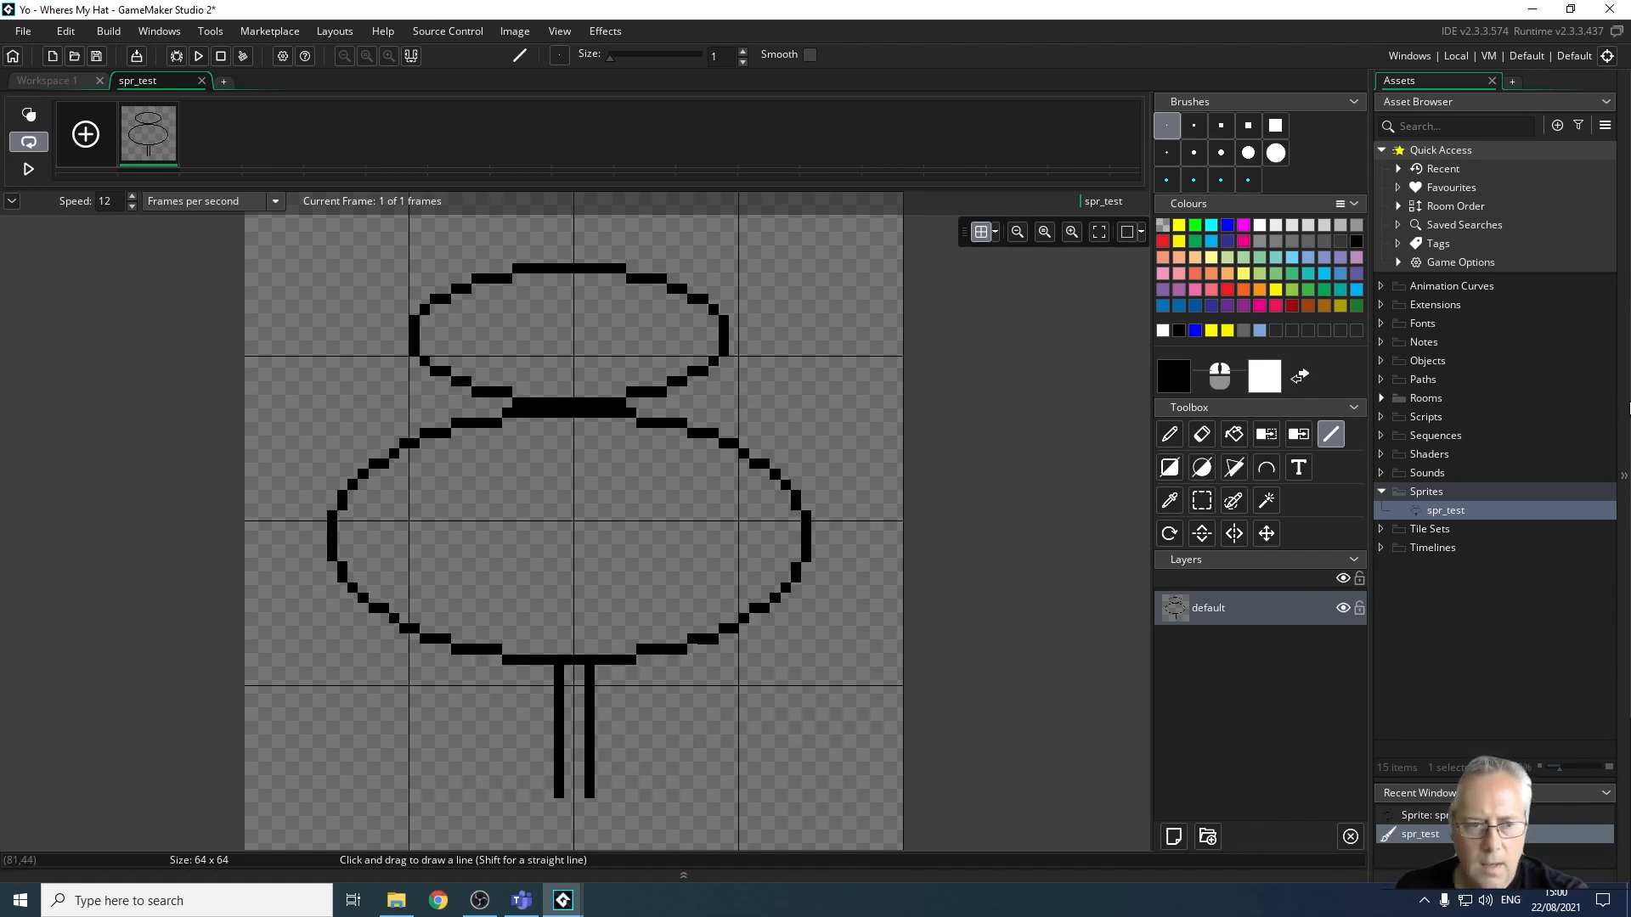
left_click(1169, 434)
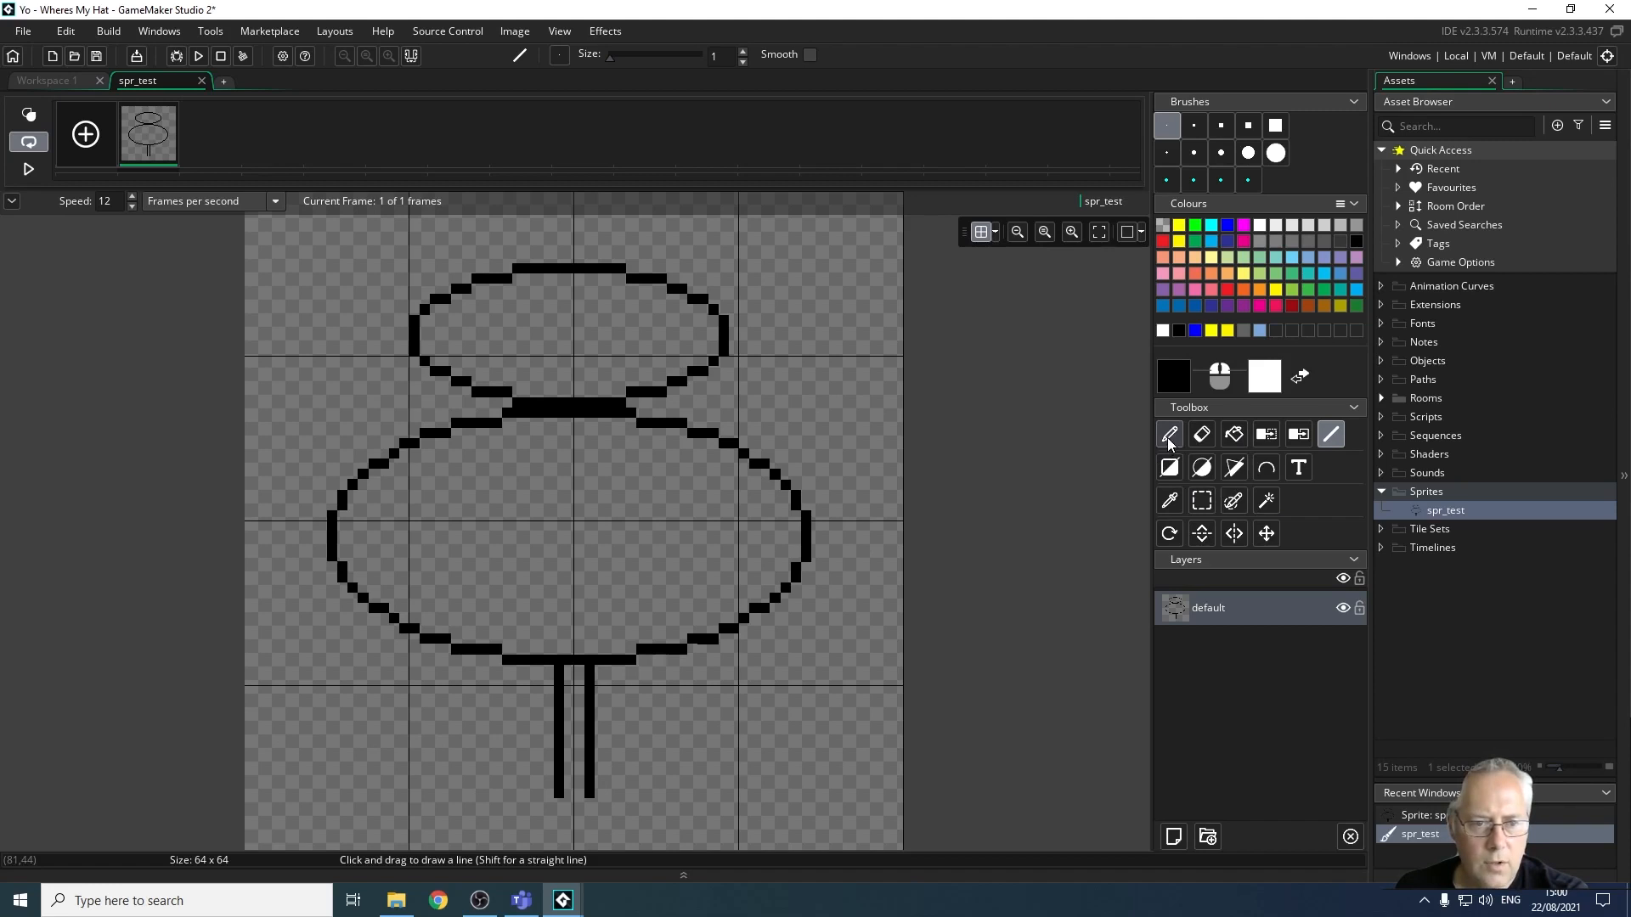
mouse_move(589, 796)
left_mouse_down()
mouse_move(670, 802)
mouse_move(677, 824)
mouse_move(653, 861)
mouse_move(669, 843)
mouse_move(465, 836)
mouse_move(487, 804)
mouse_move(548, 803)
left_mouse_up()
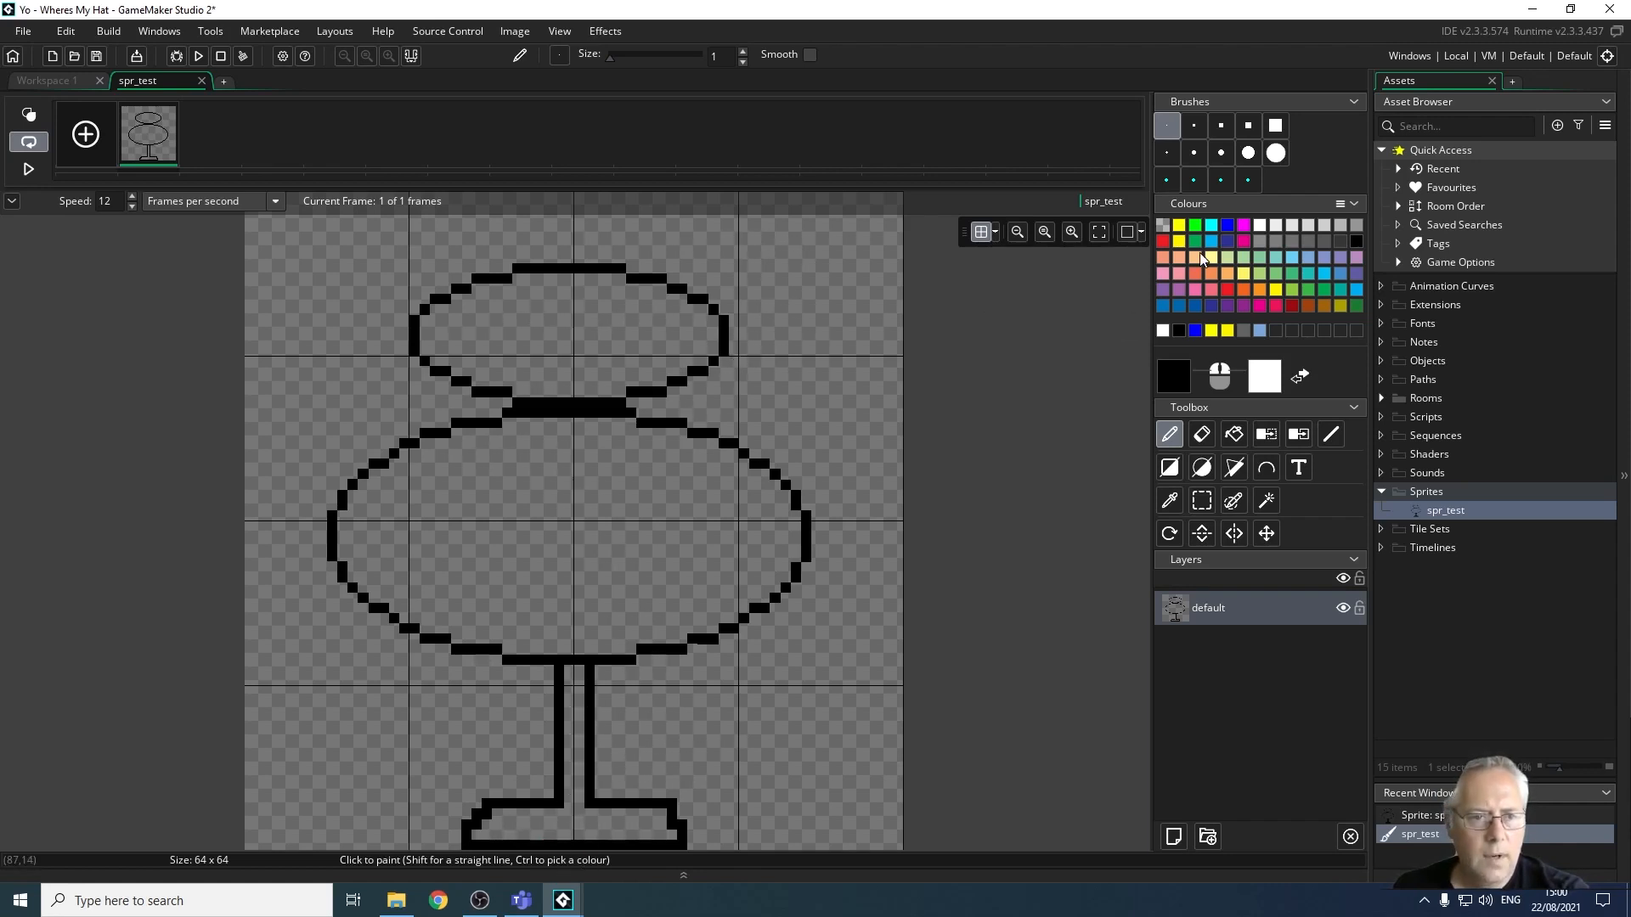
Add two filled light blue rectangular eyes, about 3 × 2 pixels each, on either side of the head's centre line.
left_click(1170, 468)
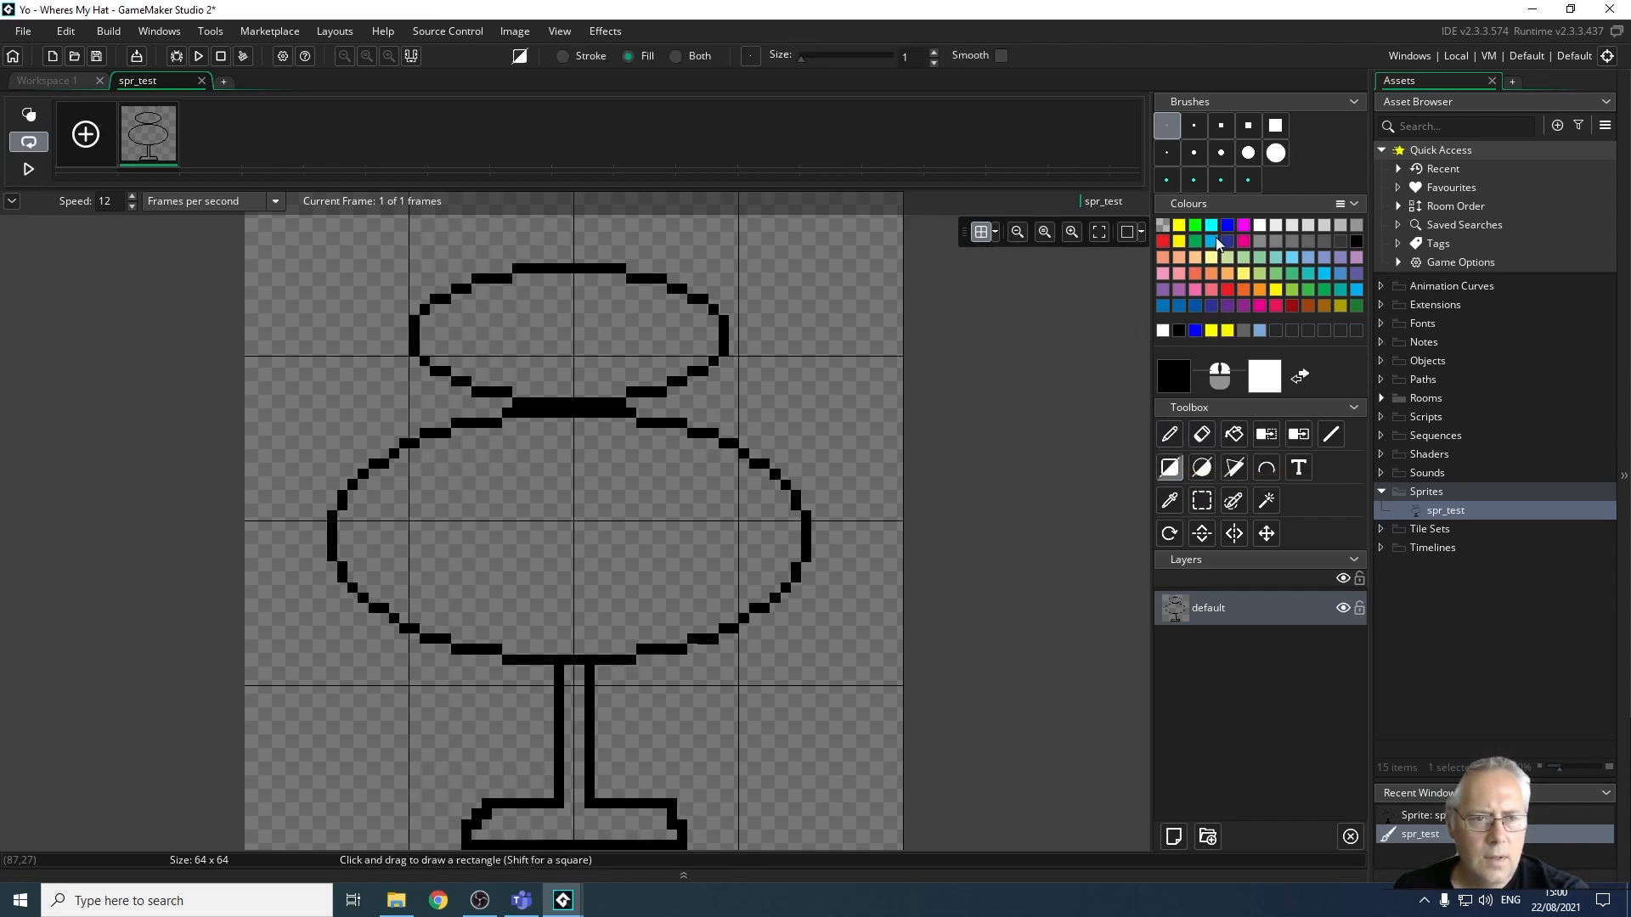
left_click(1306, 256)
mouse_move(528, 301)
left_mouse_down()
mouse_move(564, 322)
mouse_move(551, 312)
left_mouse_up()
left_click(590, 310)
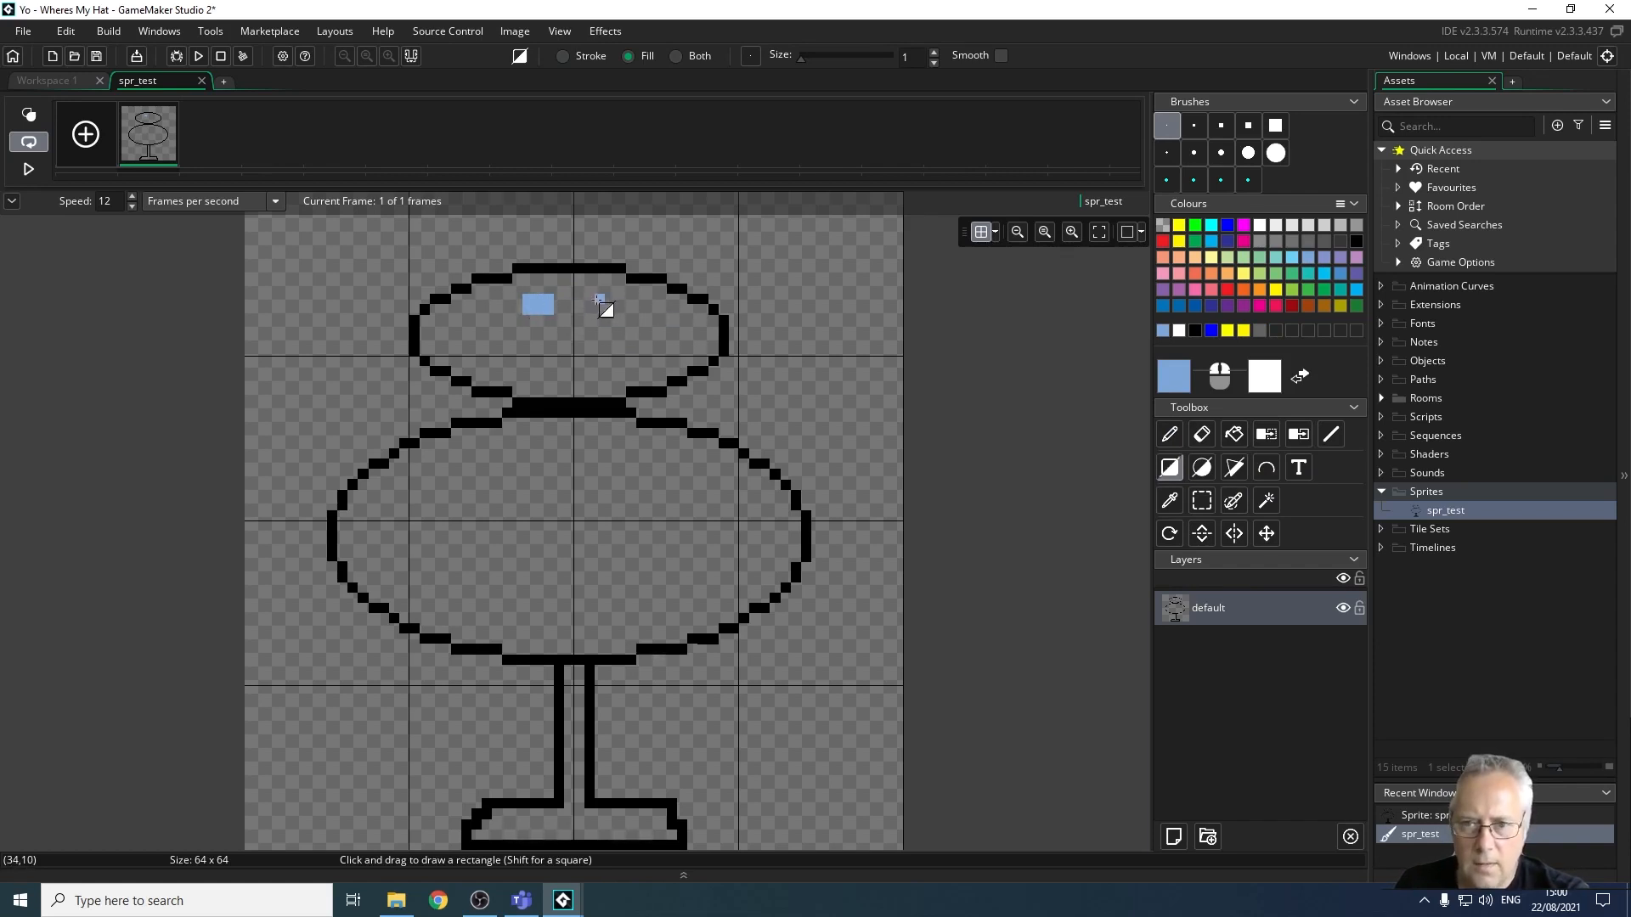
left_click_drag(585, 295, 615, 314)
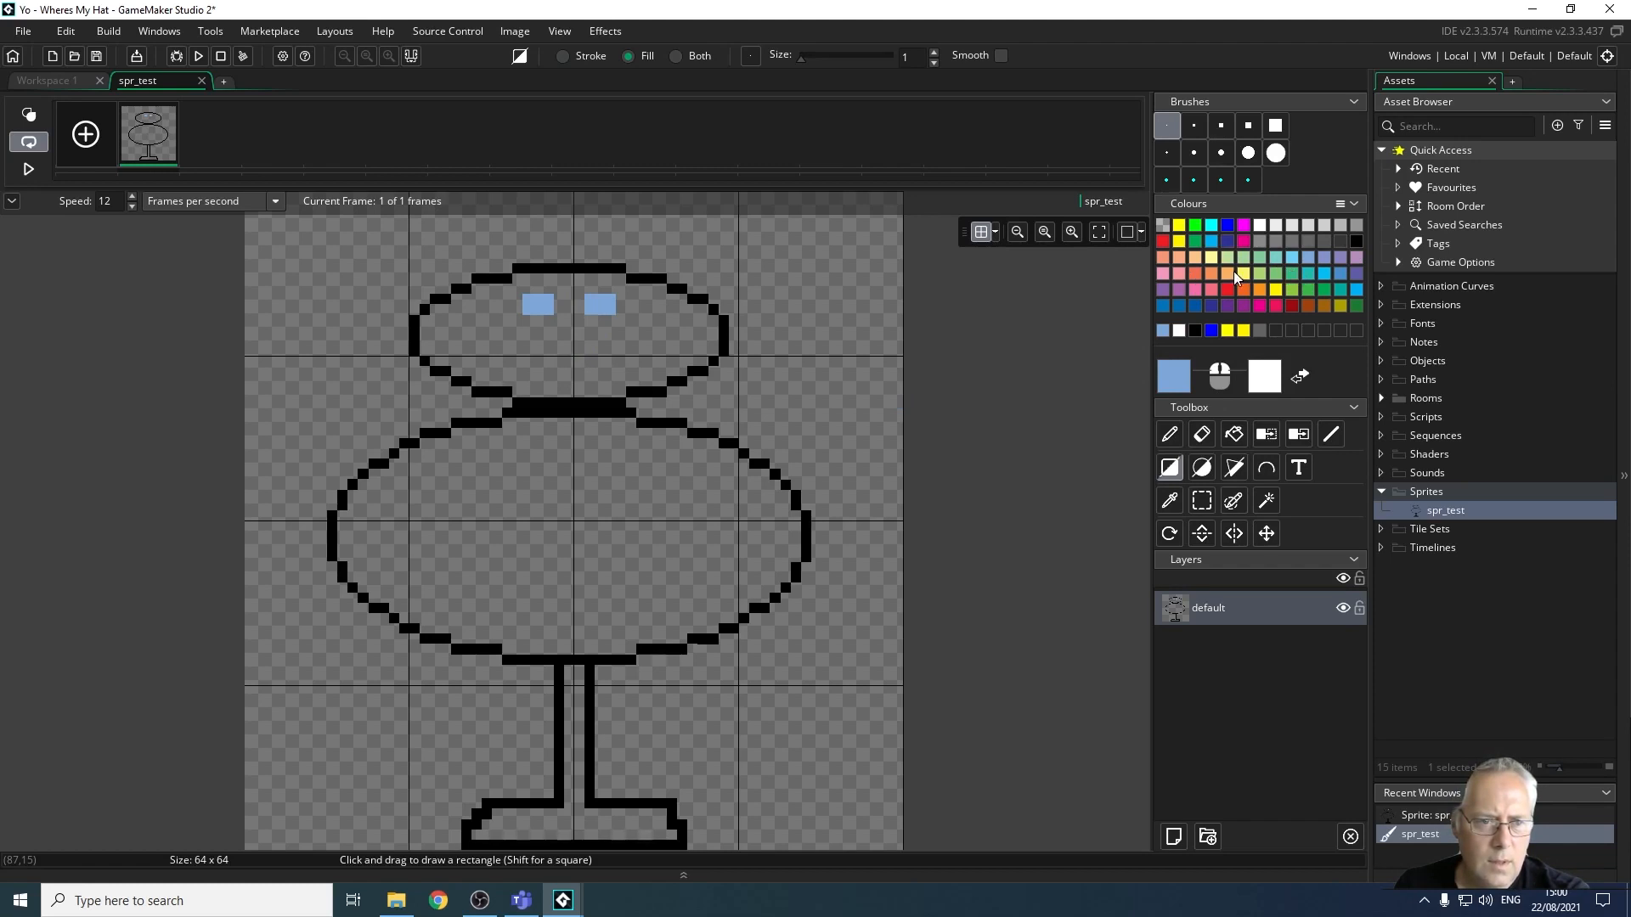
Add a filled light orange nose about 2 × 2 pixels centred below the eyes, and select the area around it.
left_click(1172, 262)
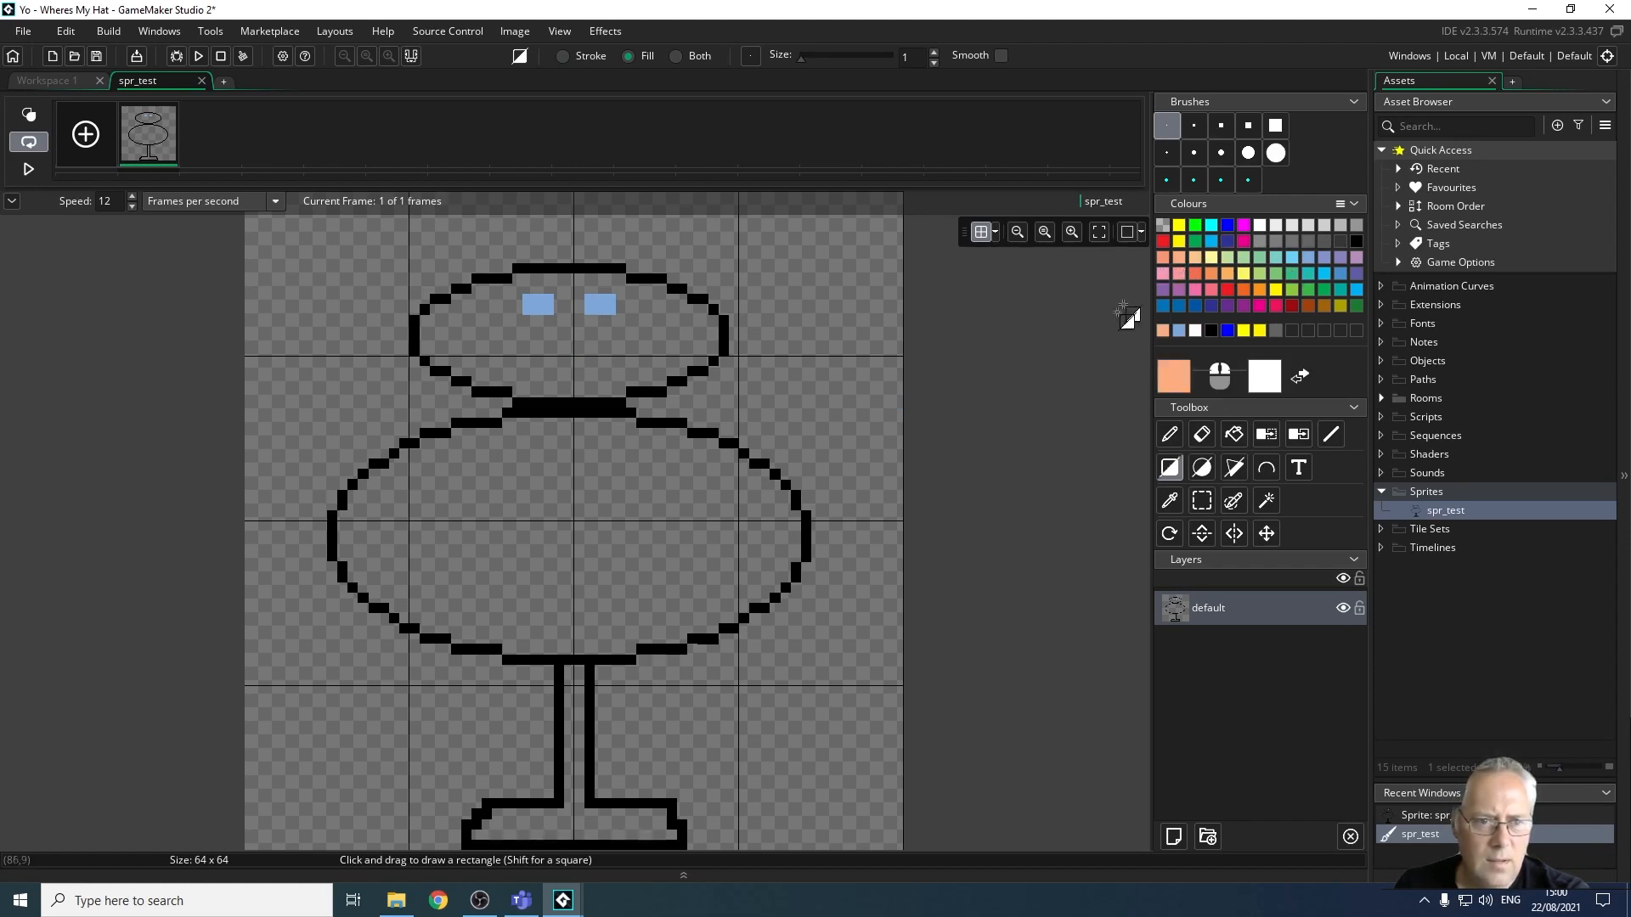
left_click_drag(564, 328, 584, 344)
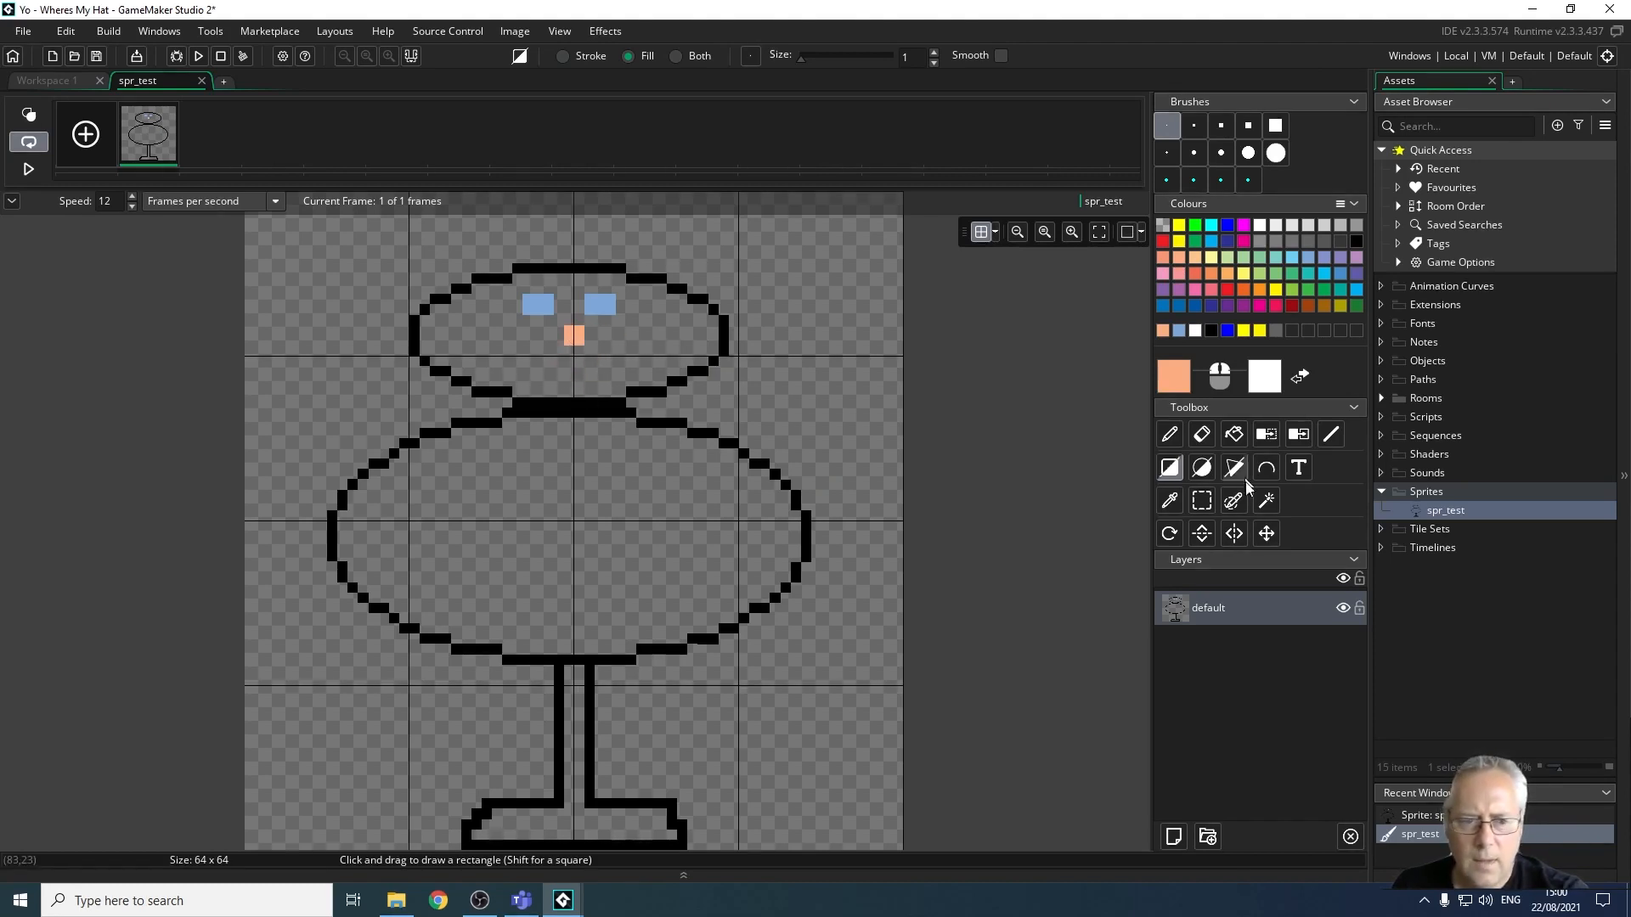
left_click(1205, 501)
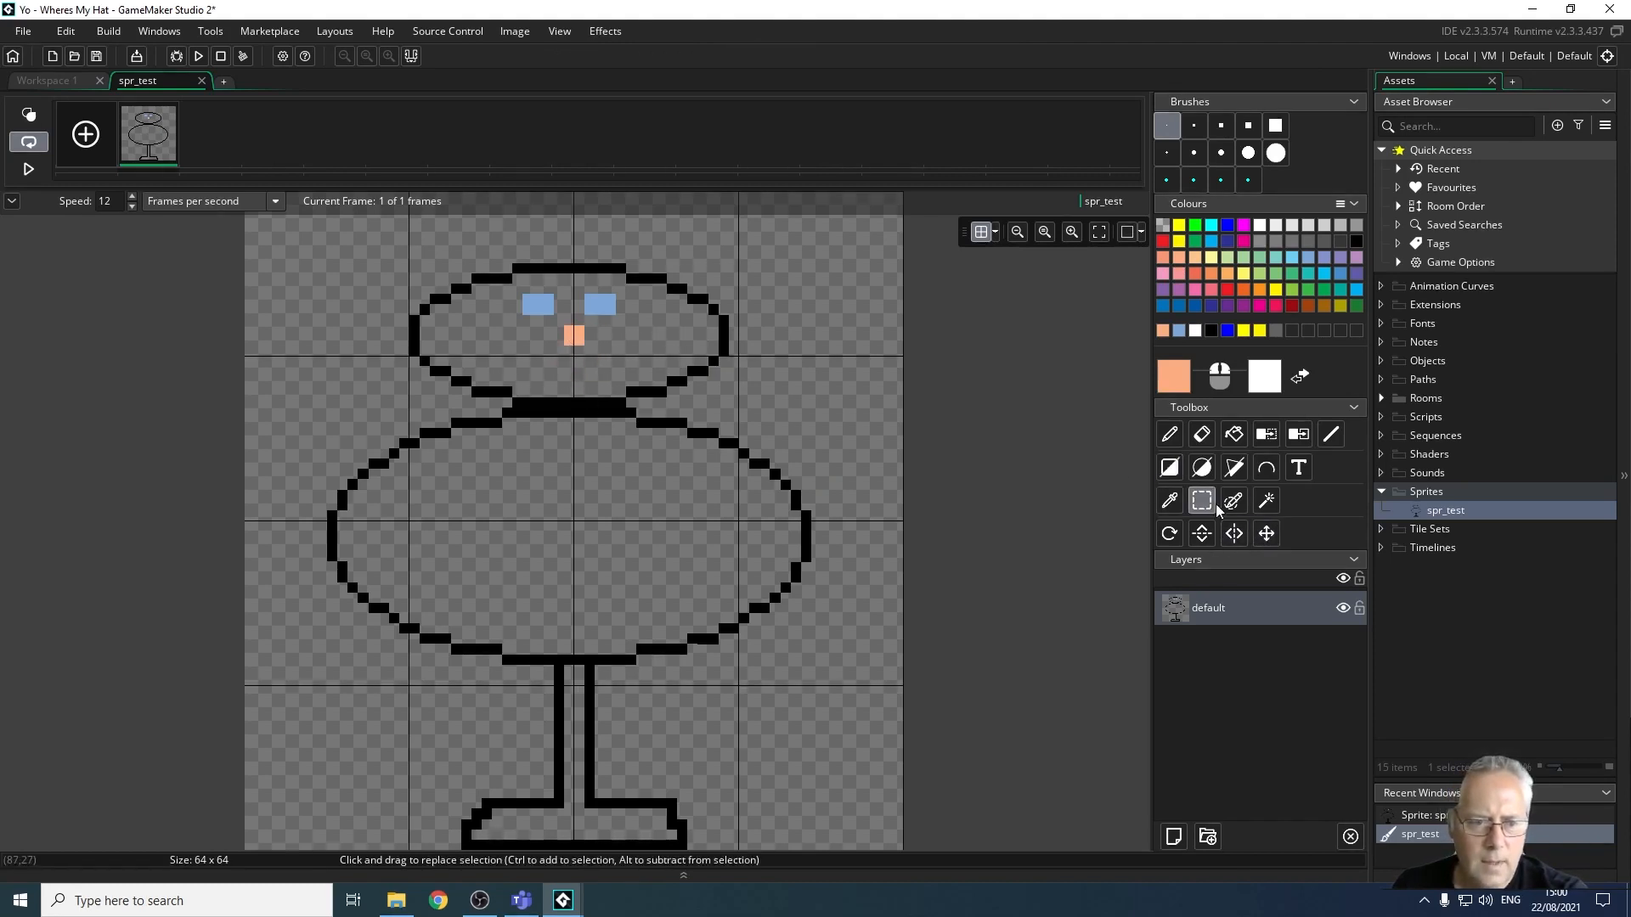
mouse_move(559, 322)
left_mouse_down()
mouse_move(588, 349)
mouse_move(579, 337)
left_mouse_up()
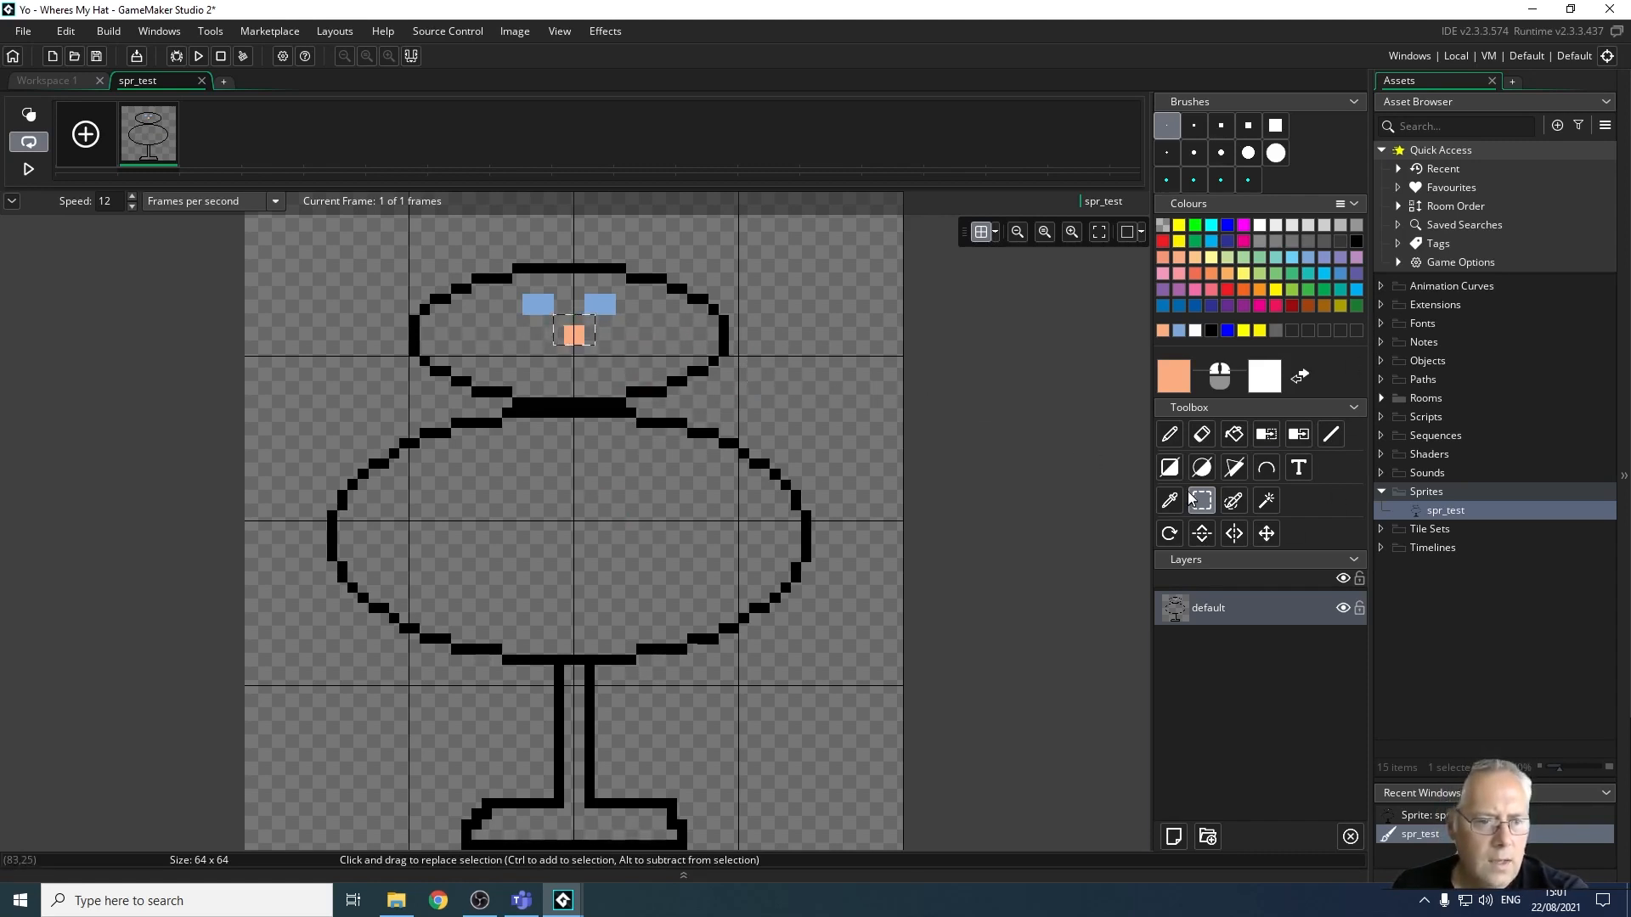
Clear the selection and draw a red rectangle outline about 14 × 3 pixels below the nose as the mouth.
left_click(1169, 468)
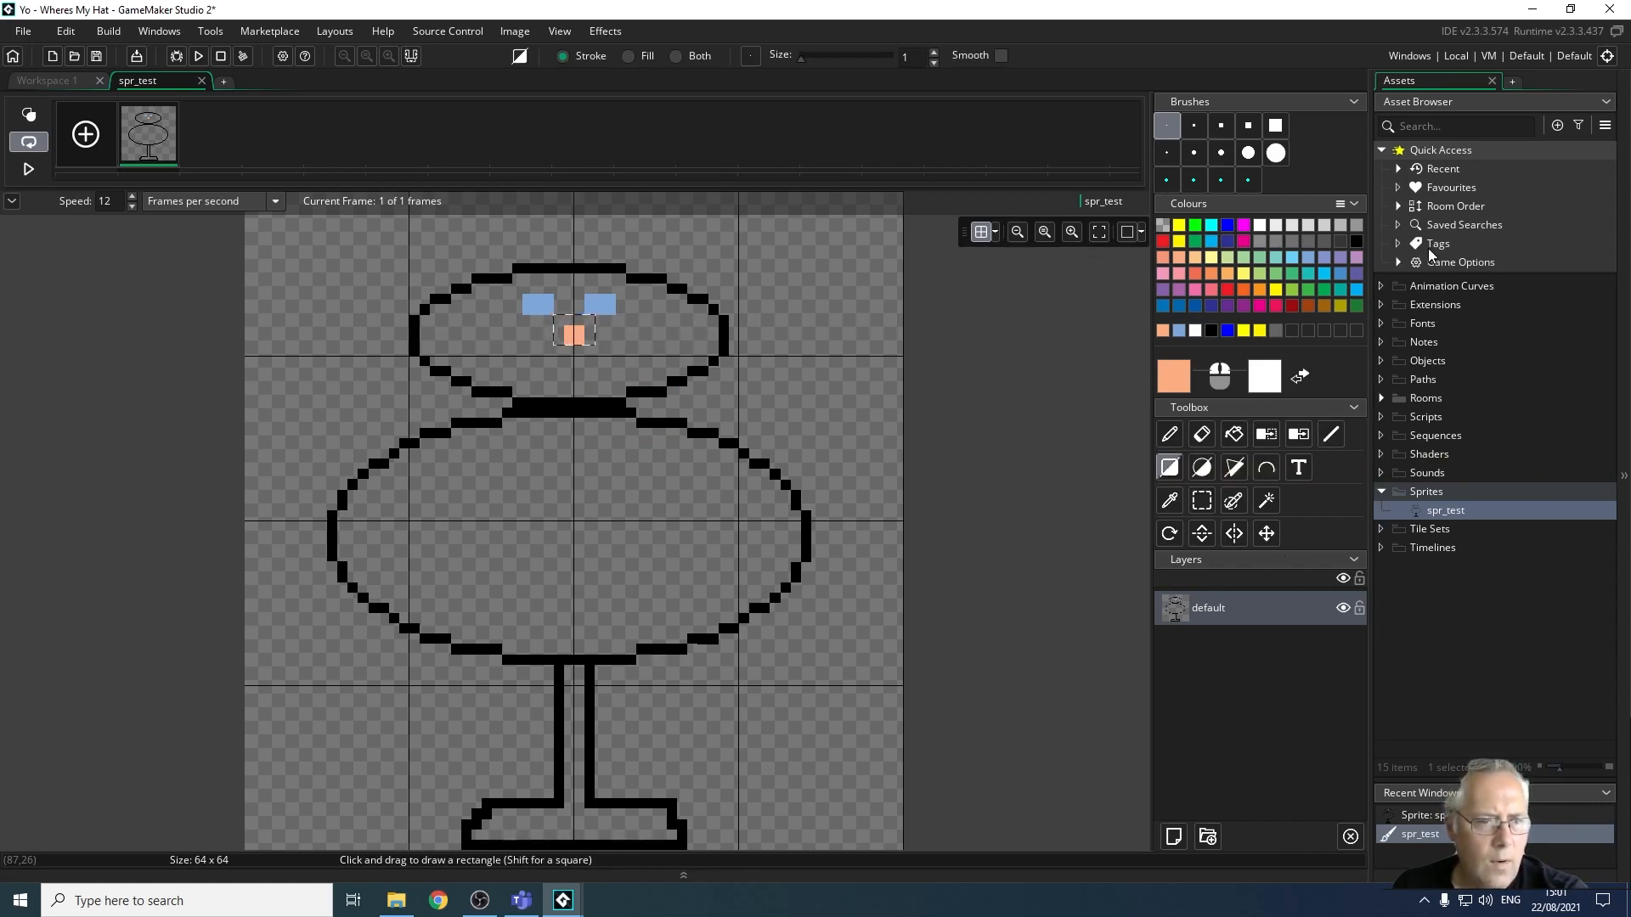
key("Escape")
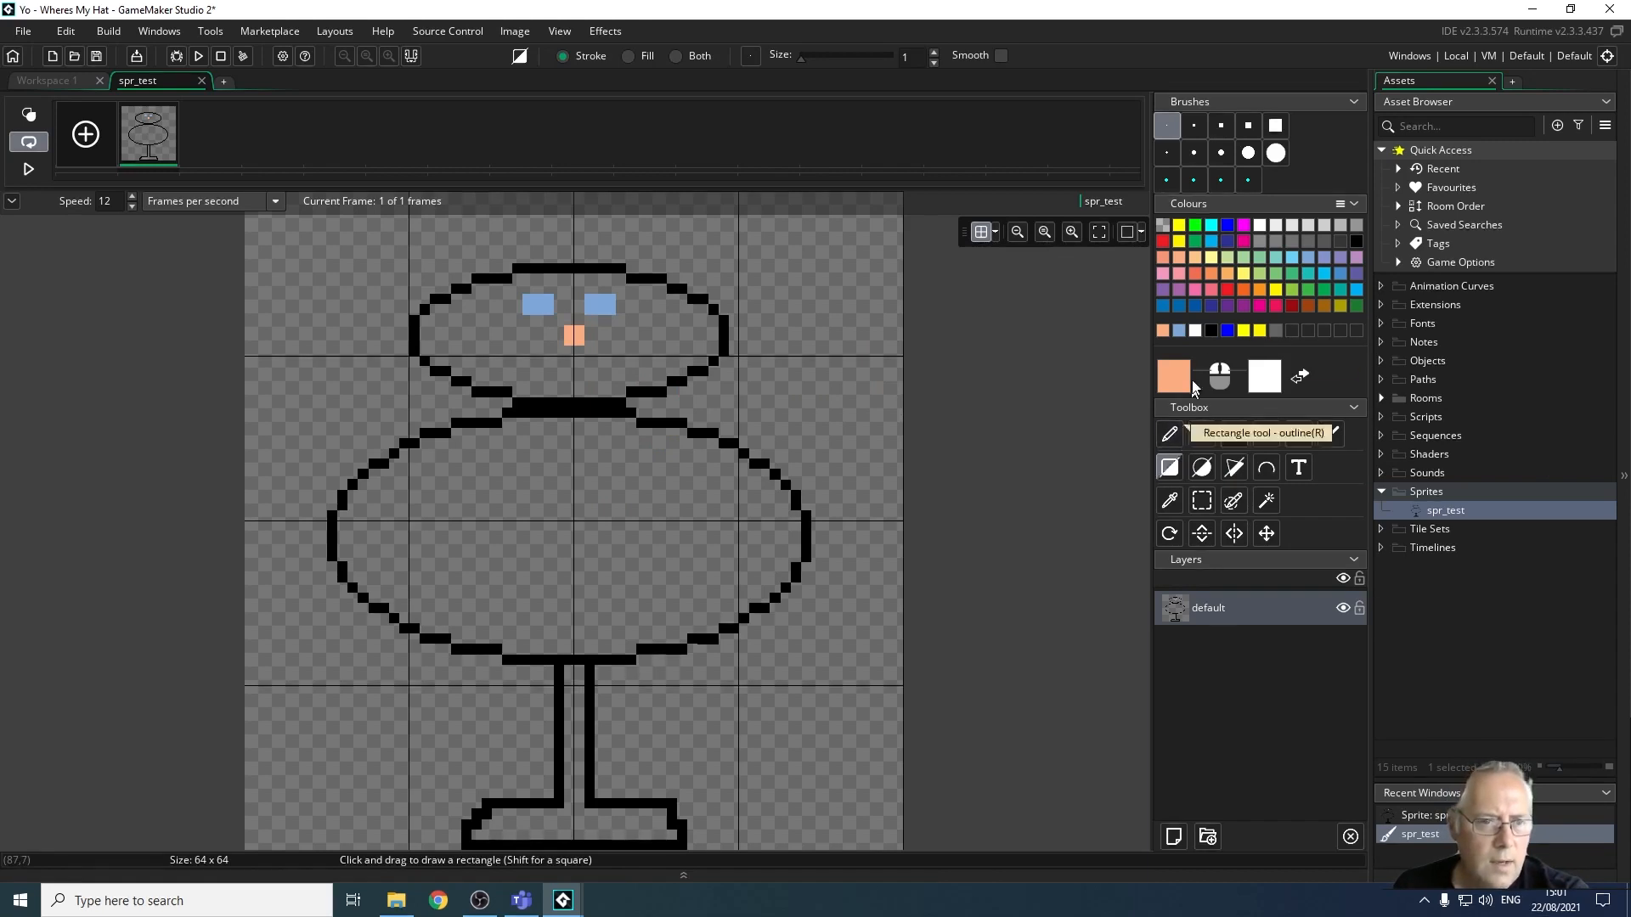
left_click(1161, 241)
left_click_drag(507, 350, 637, 372)
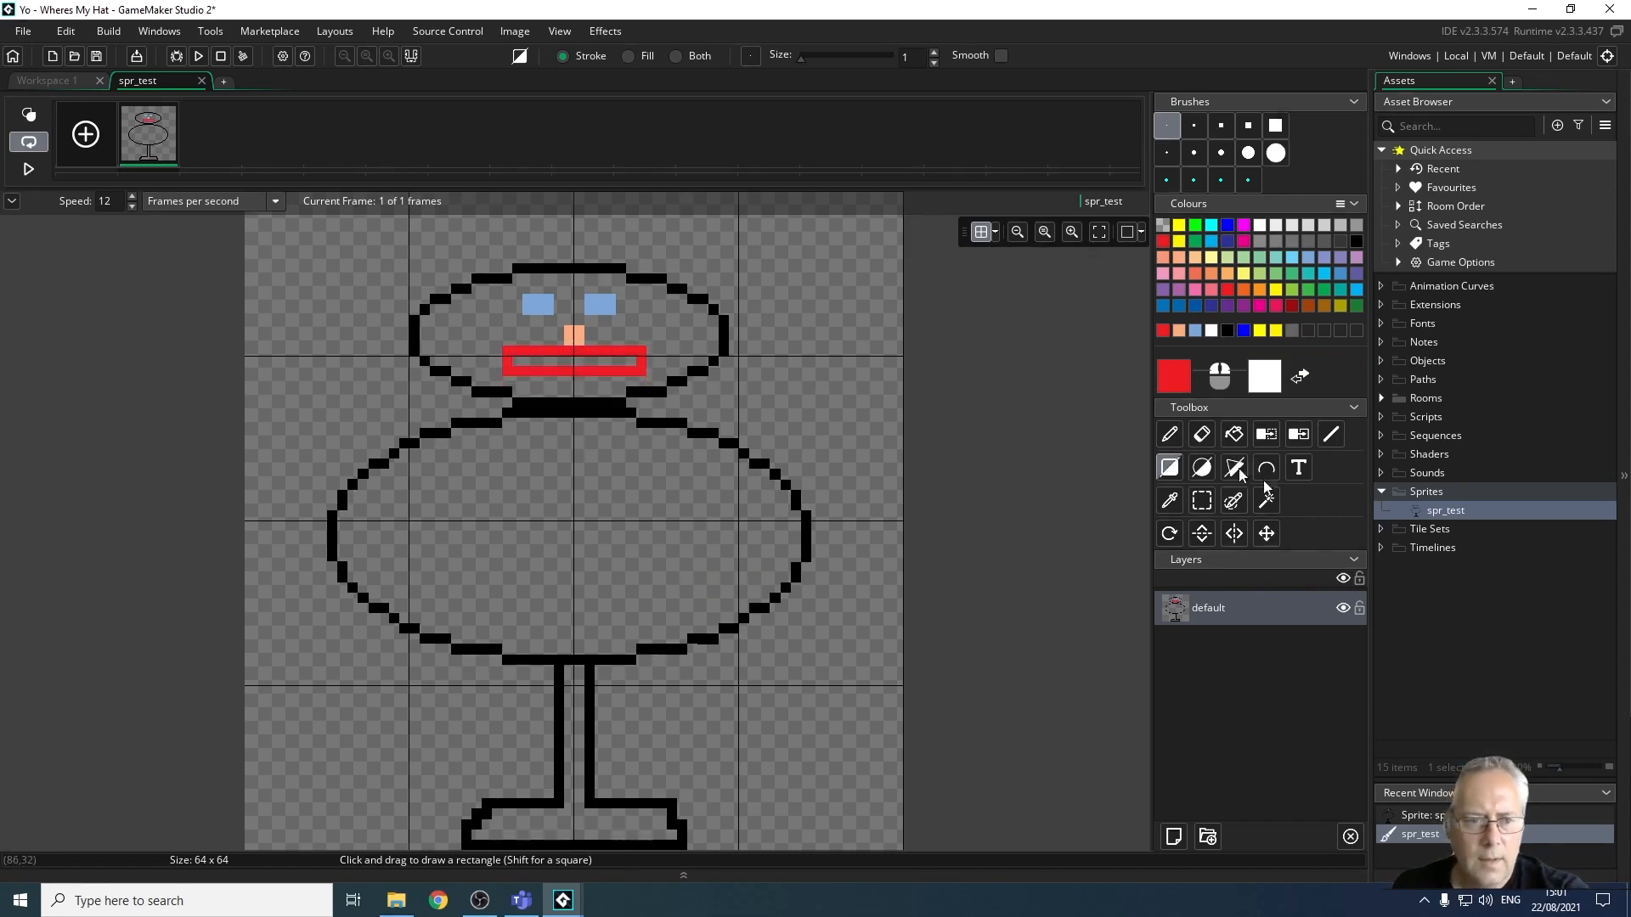
Draw a filled white ellipse about 7 × 5 pixels on the upper centre of the body as the first button.
left_click(1202, 468)
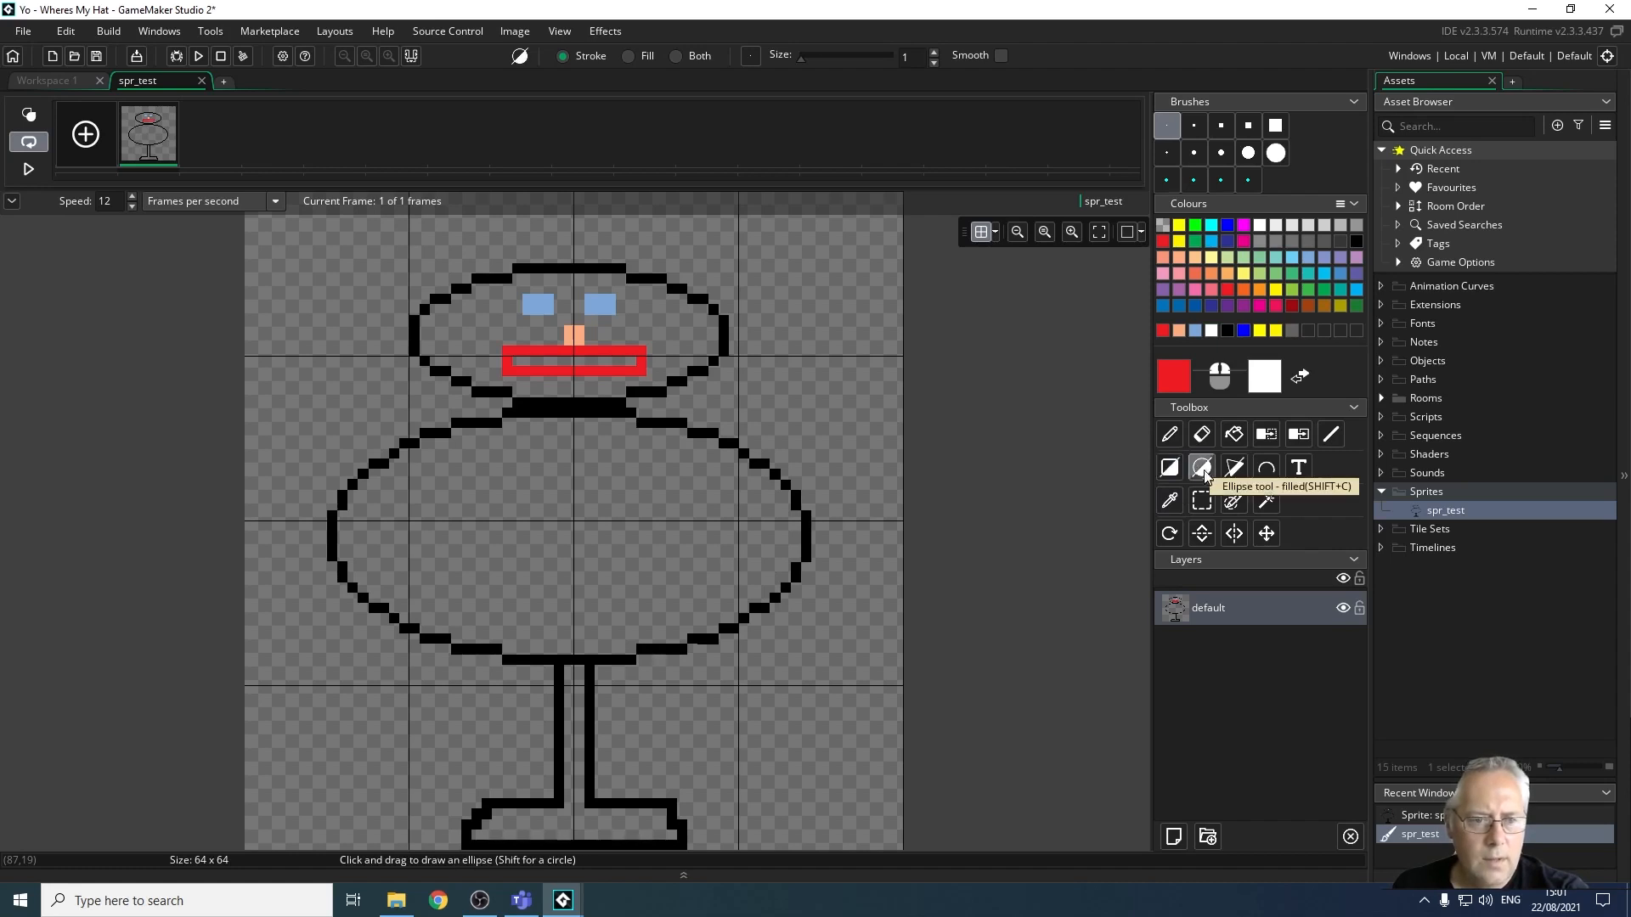
left_click(1260, 224)
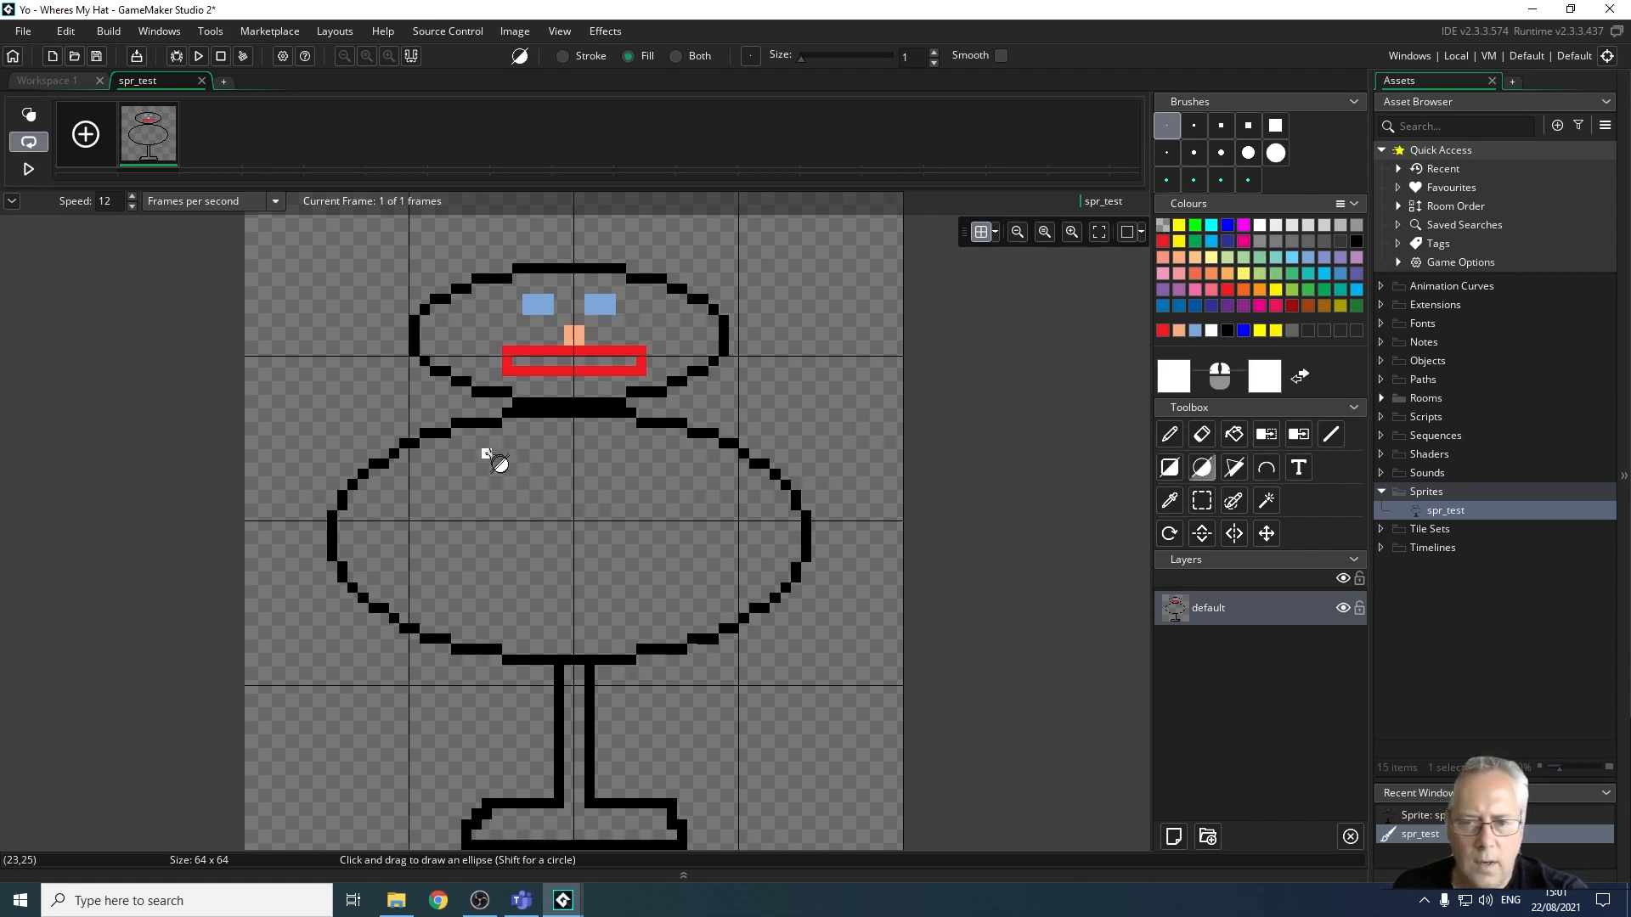
left_click_drag(537, 464, 599, 504)
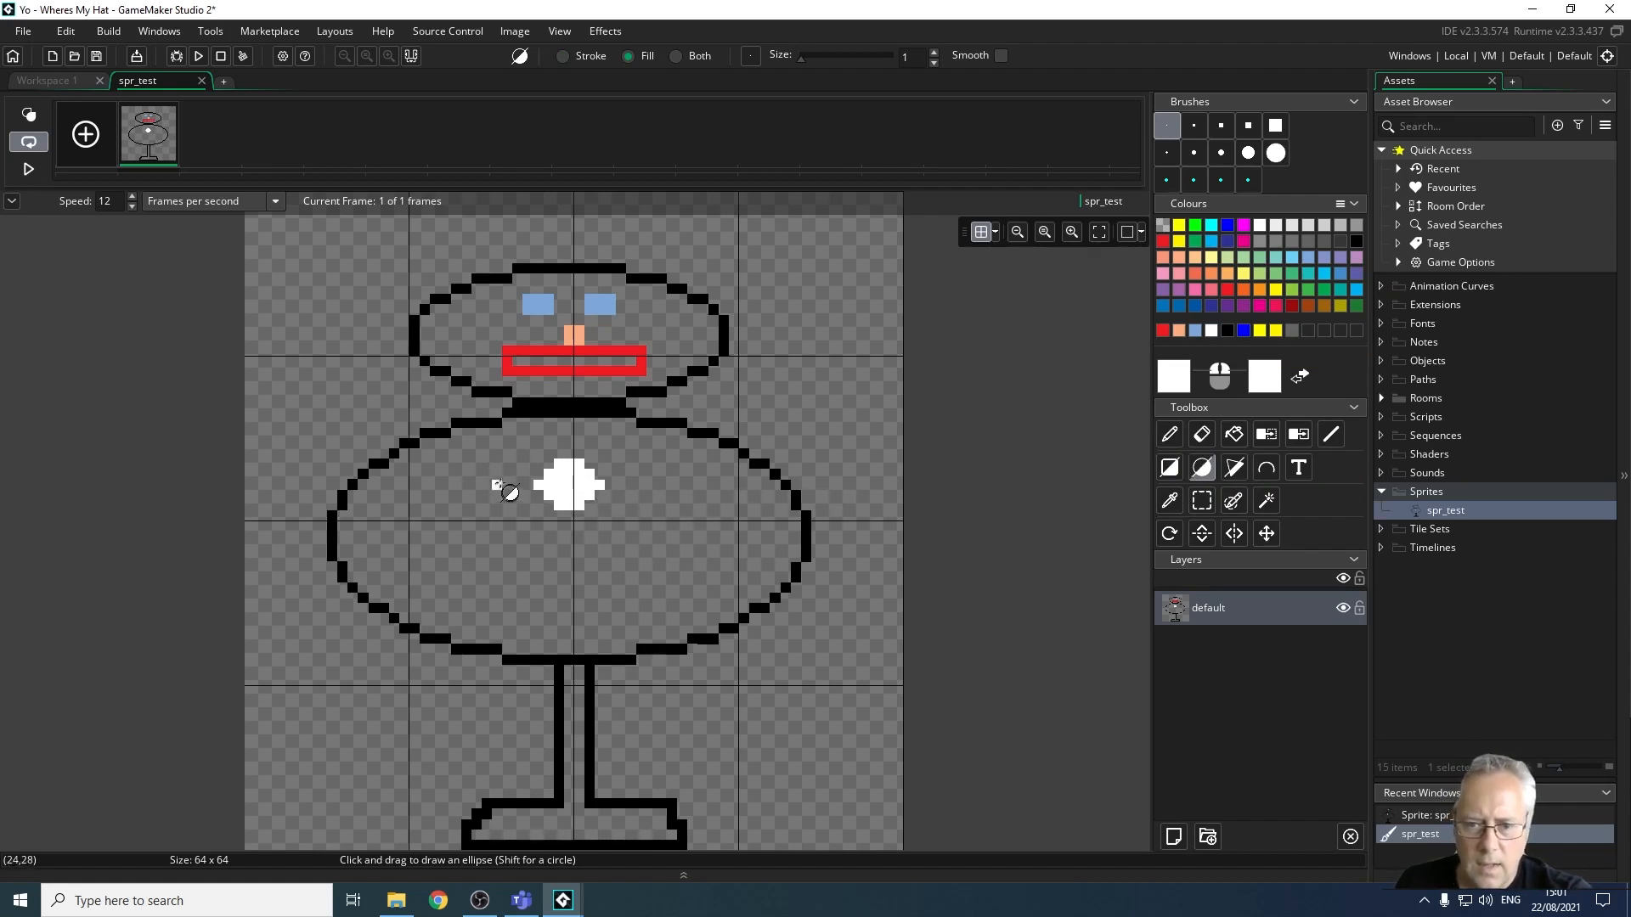
Copy the white button as a brush and stamp two more buttons below it down the body's centre line.
left_click(1202, 500)
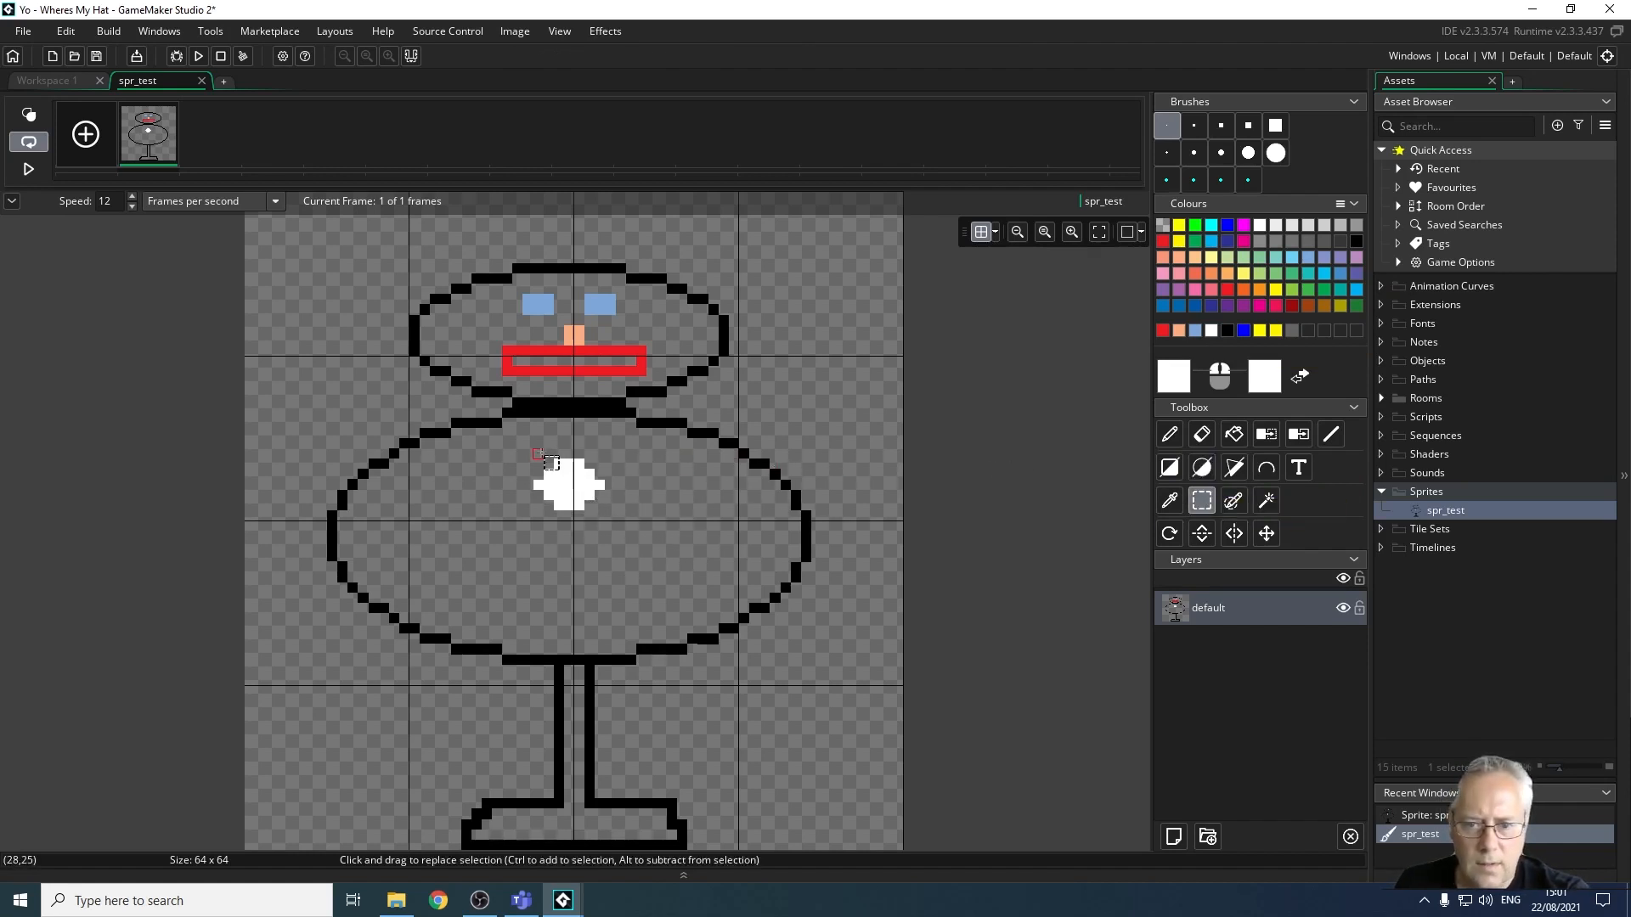
left_click_drag(518, 444, 643, 523)
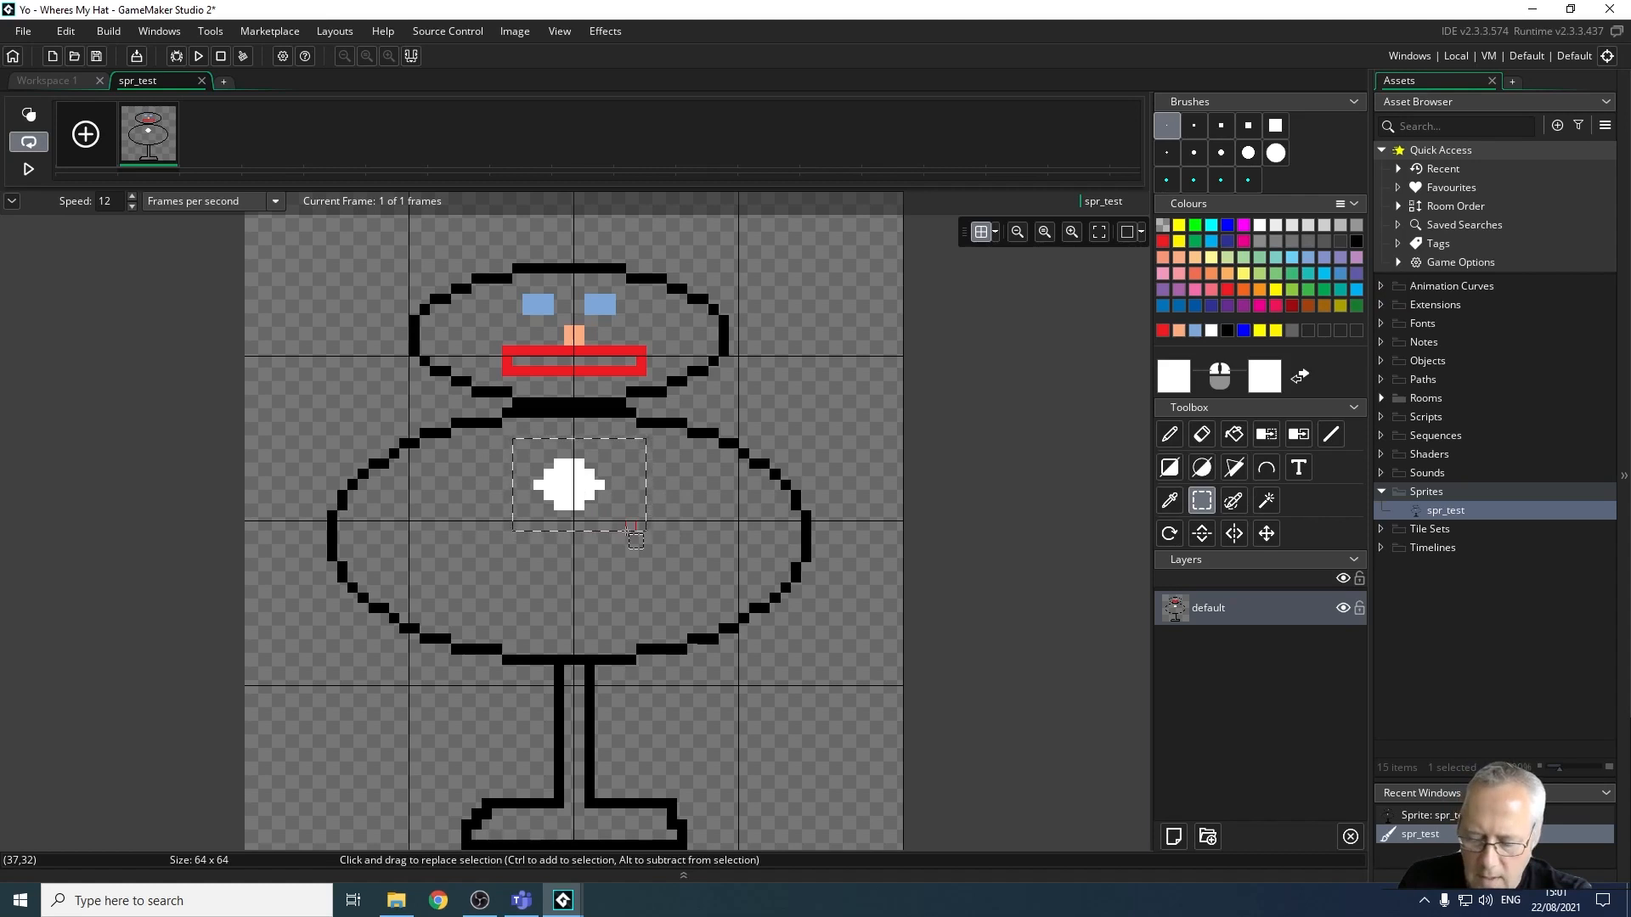
key("ctrl+c")
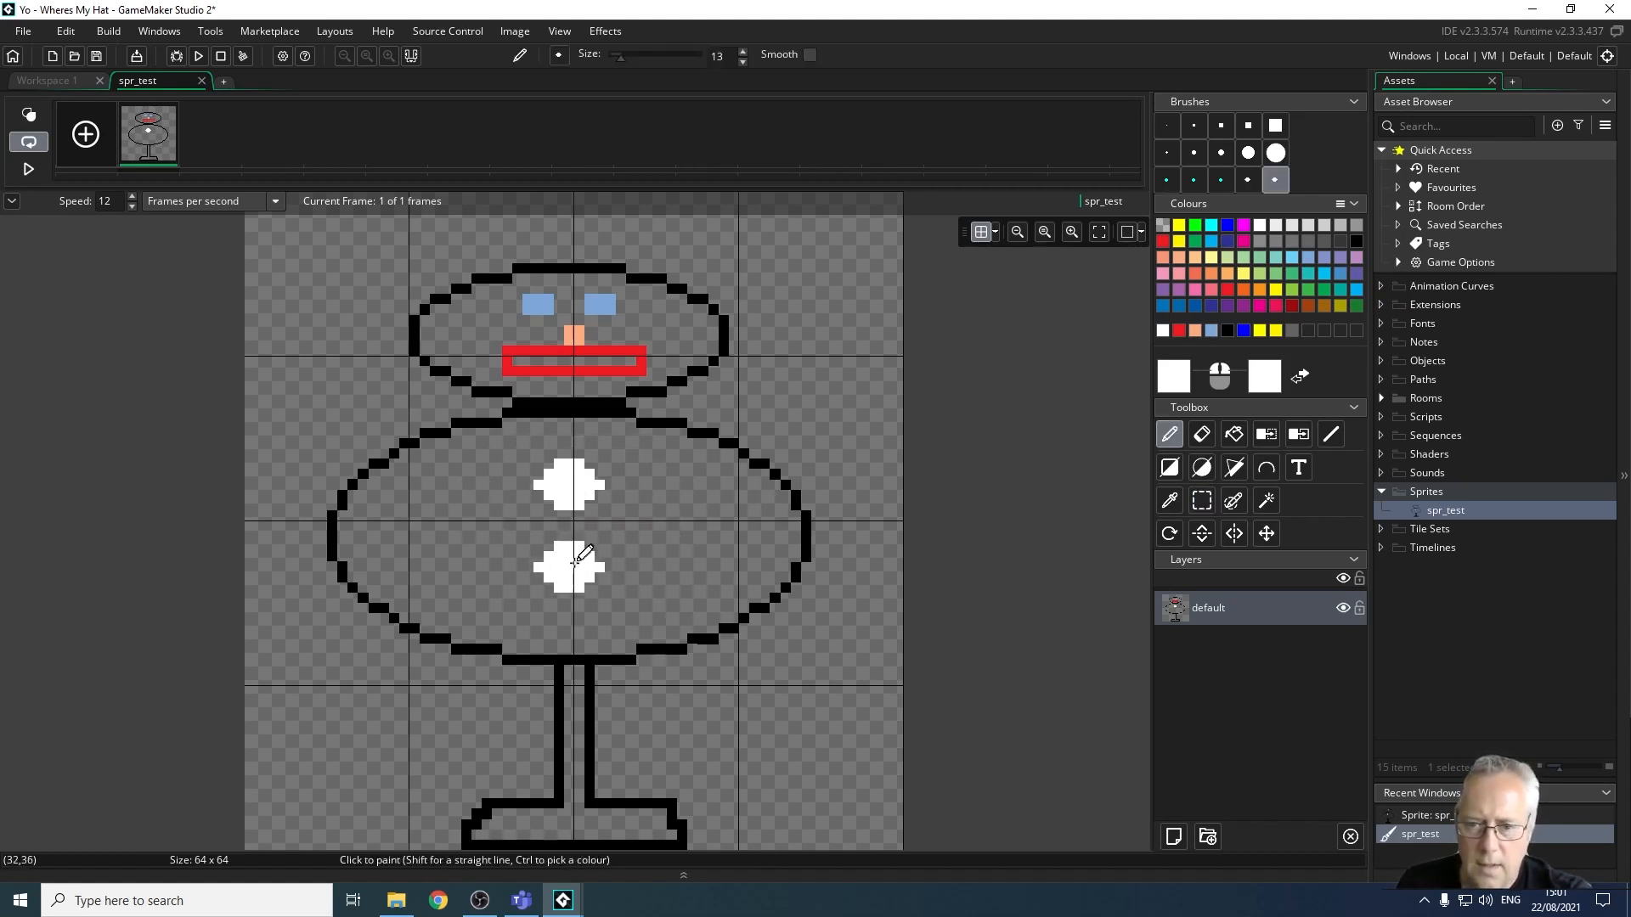
left_click(583, 559)
left_click(583, 631)
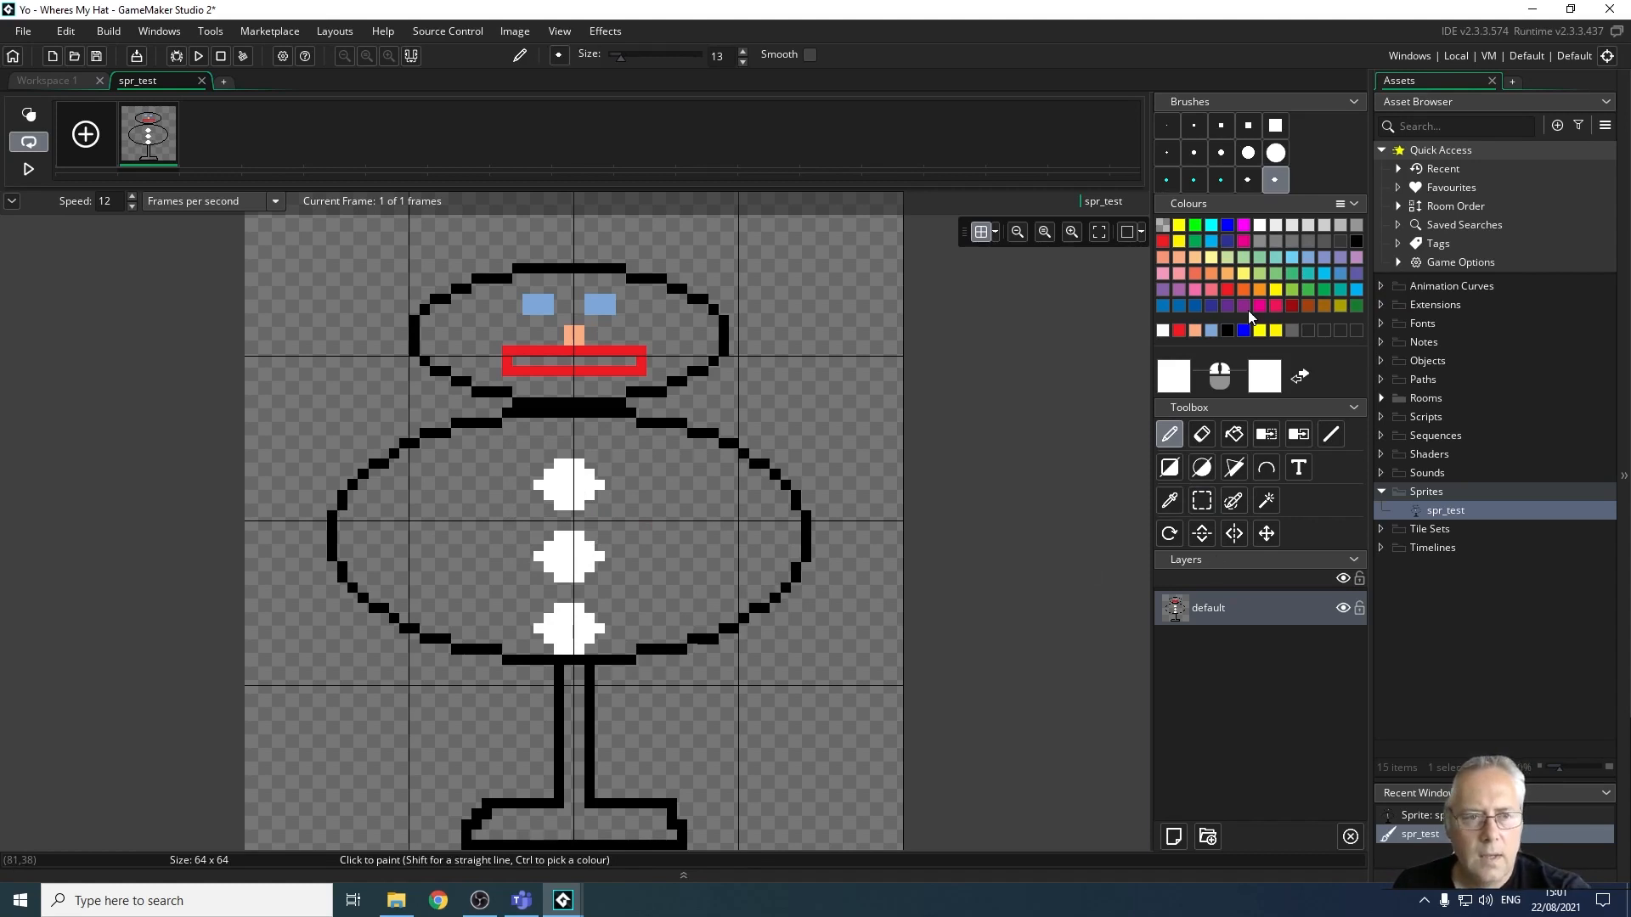
Fill the body around the white buttons with green.
left_click(1305, 289)
left_click(1234, 434)
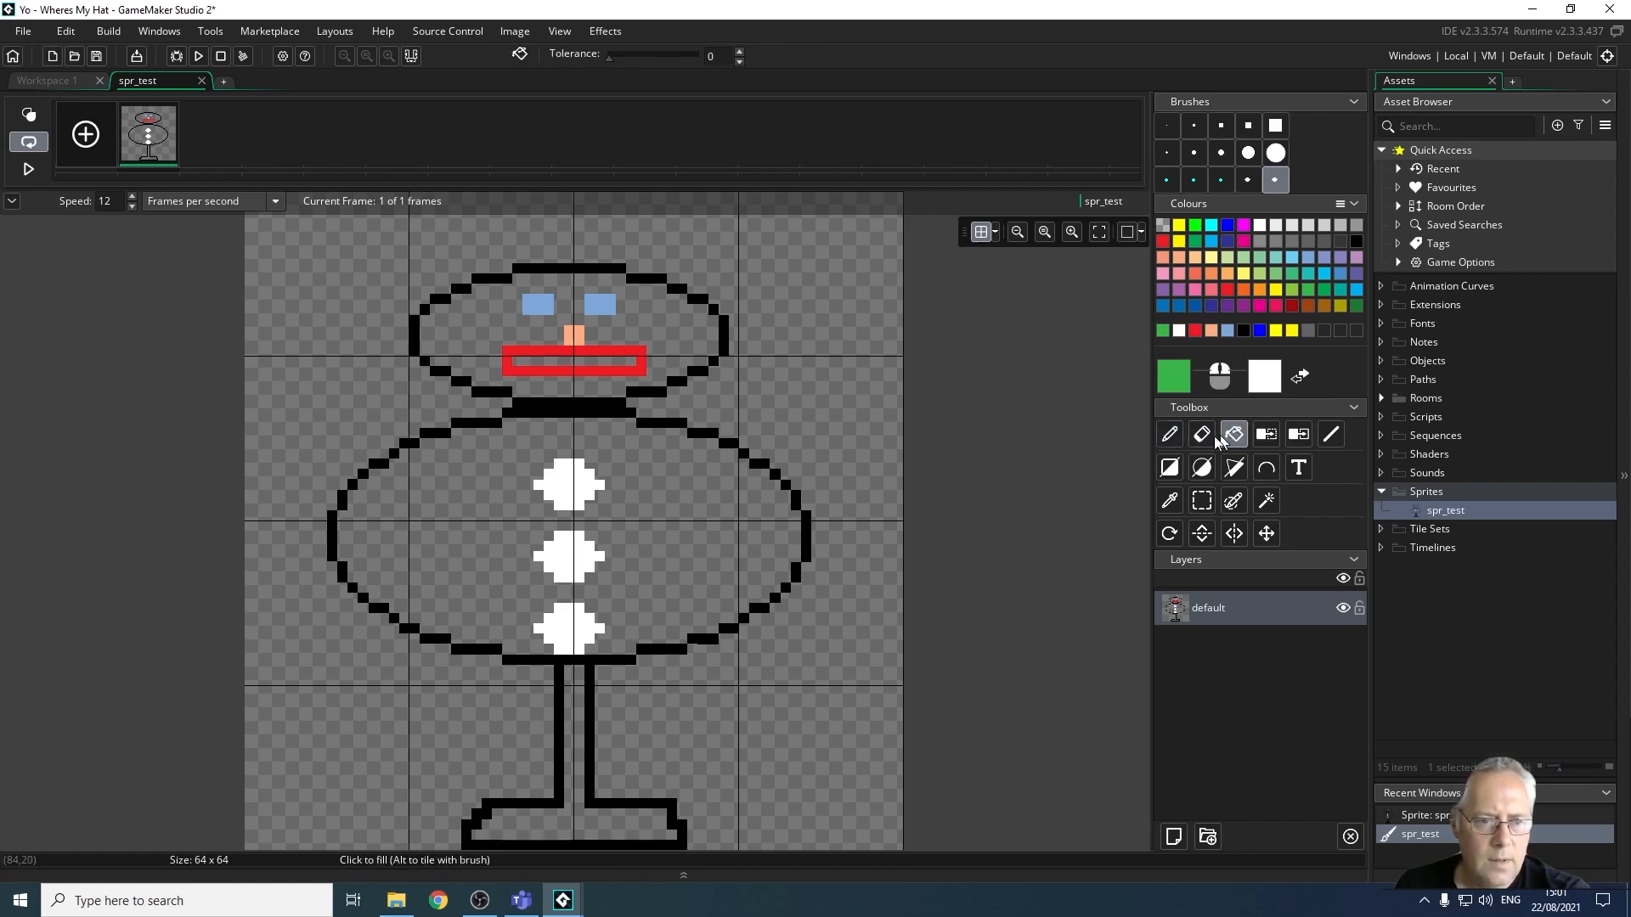
left_click(731, 506)
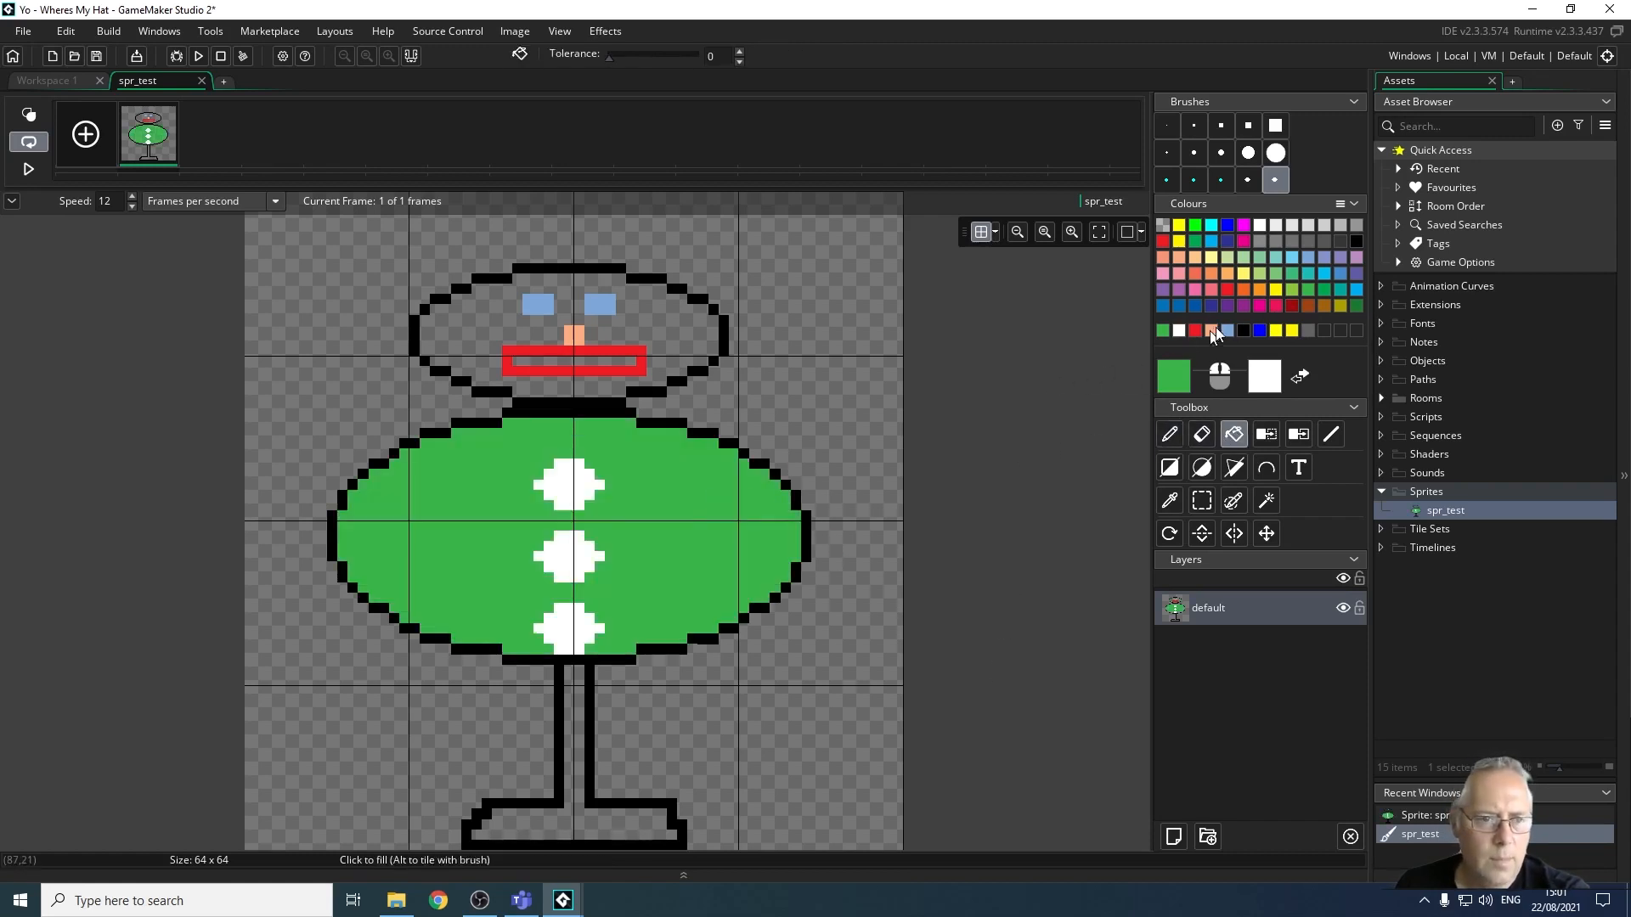
Fill the head with a light peach skin colour and the legs and feet with brown.
left_click(1196, 258)
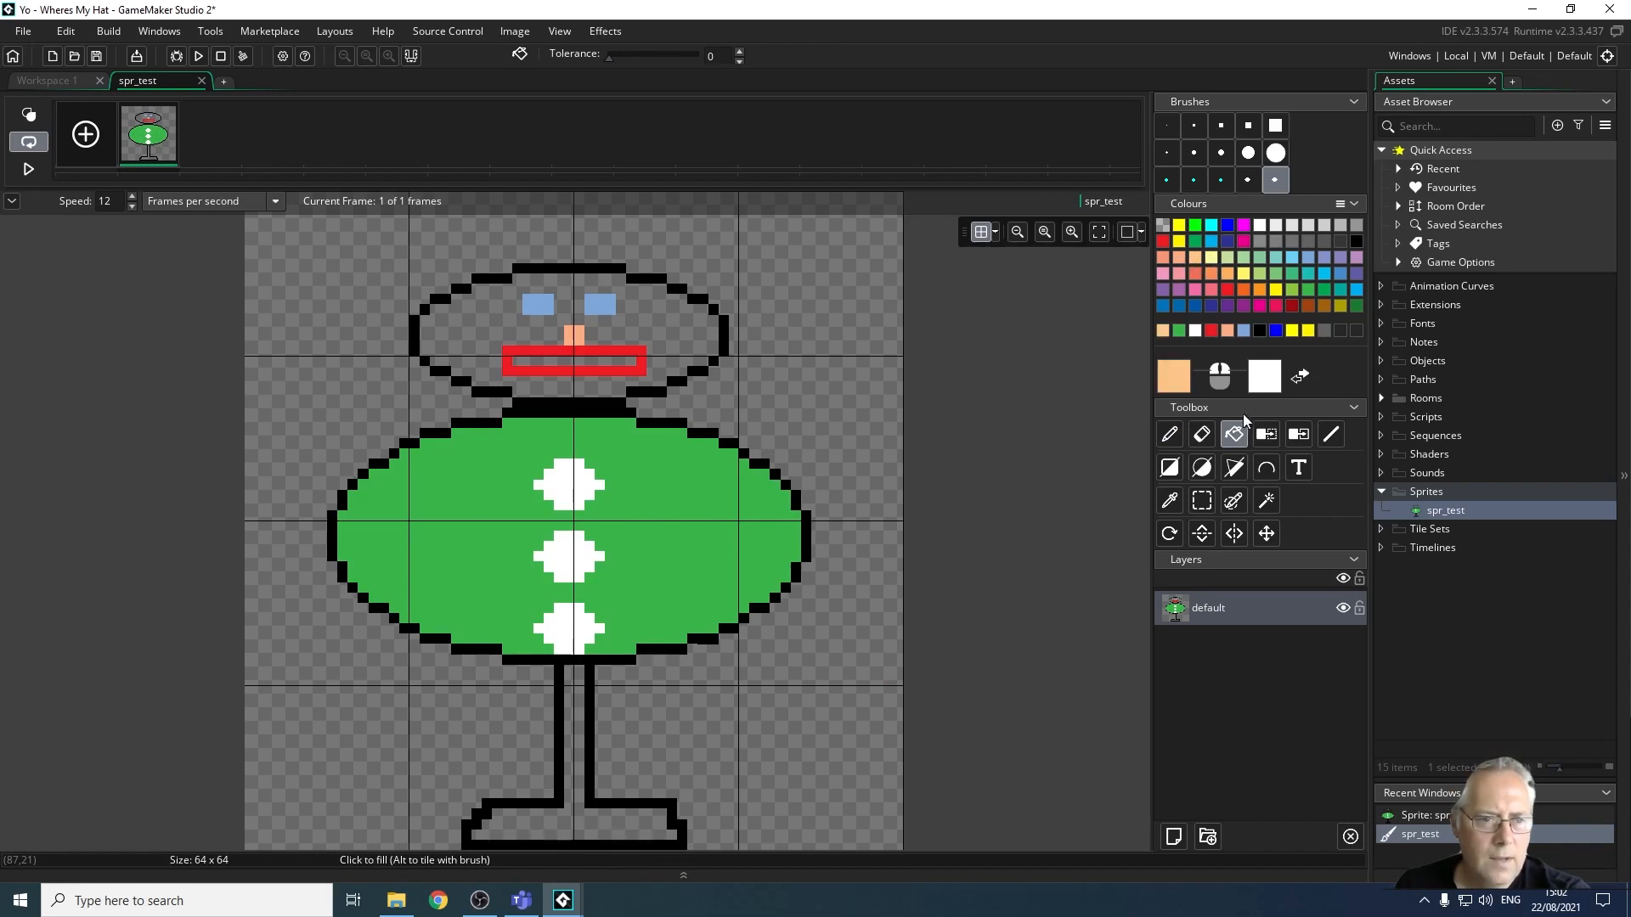
left_click(690, 332)
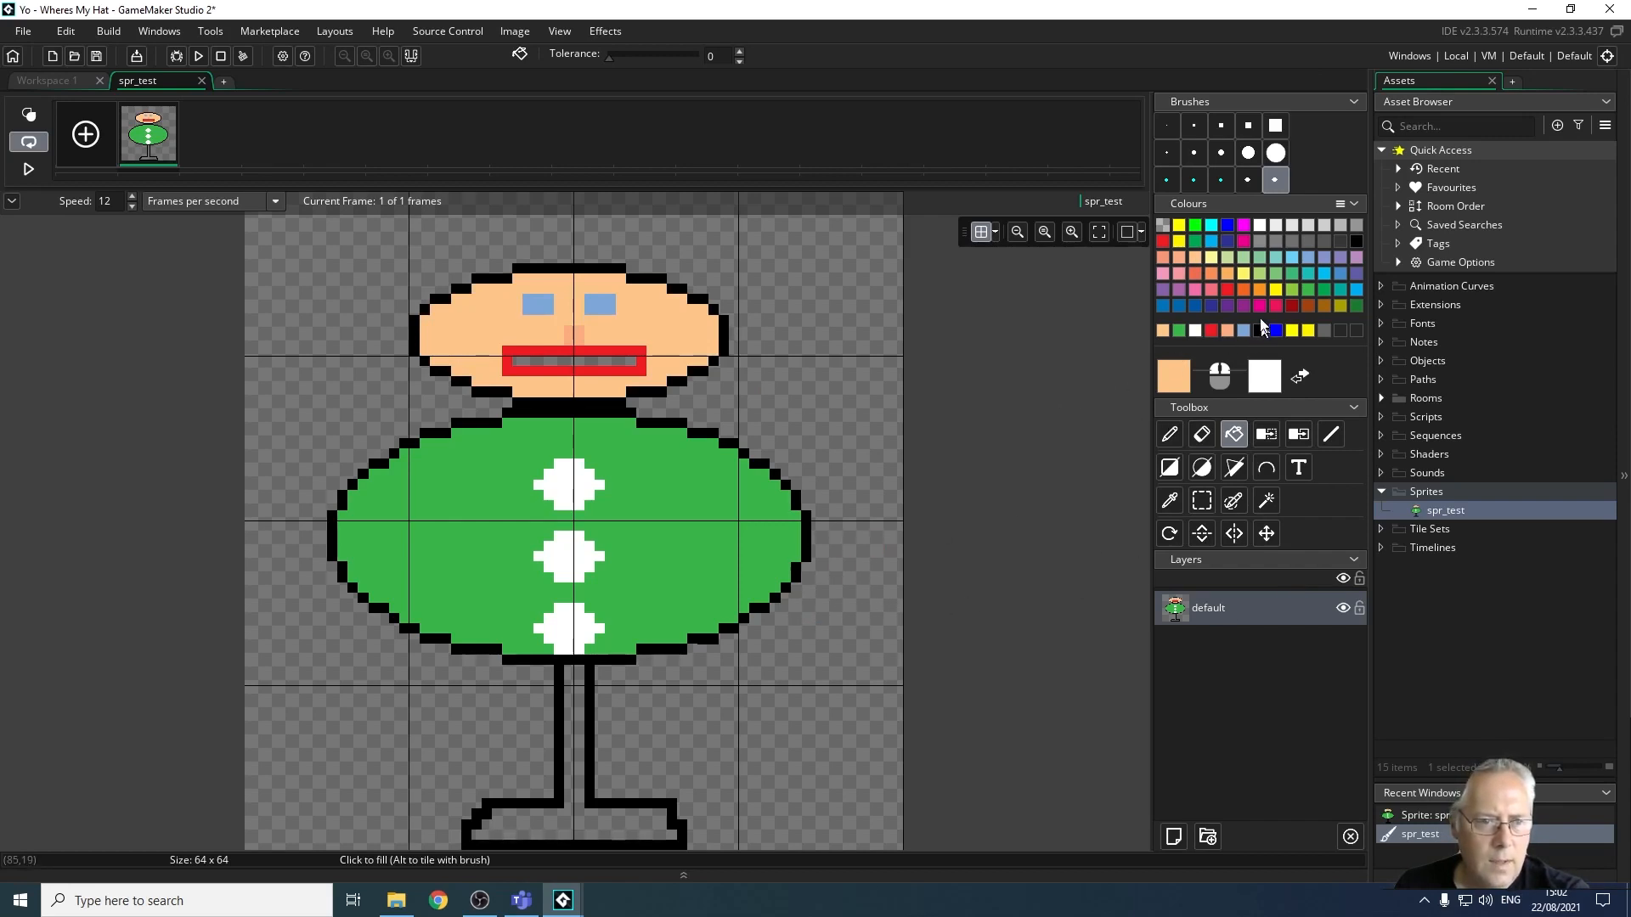
left_click(1308, 306)
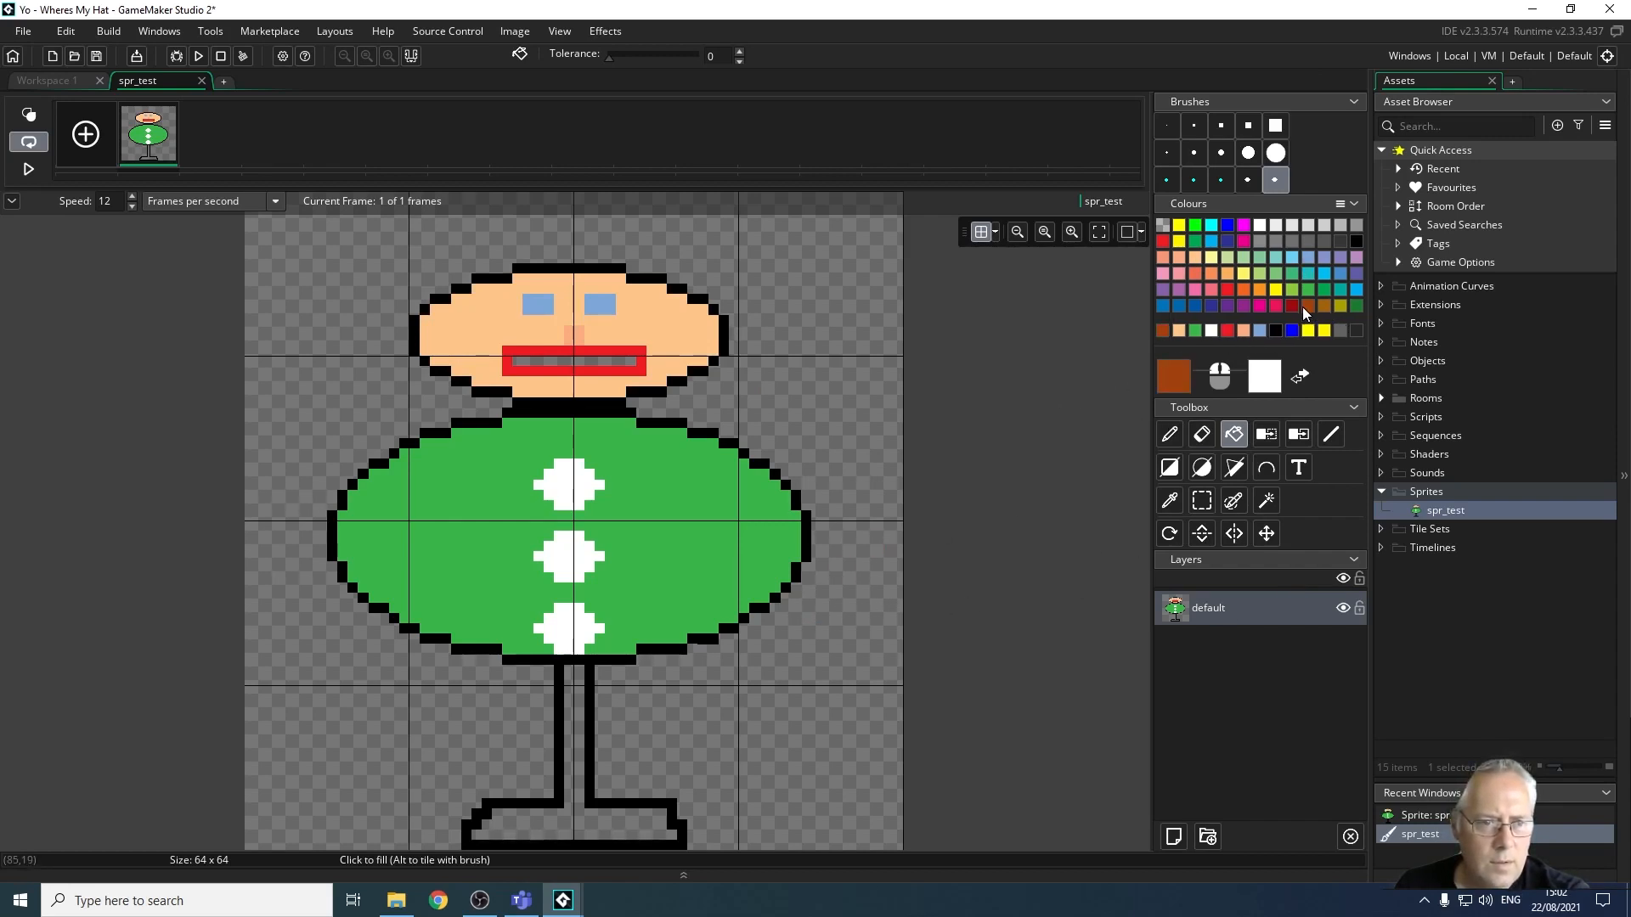
left_click(572, 736)
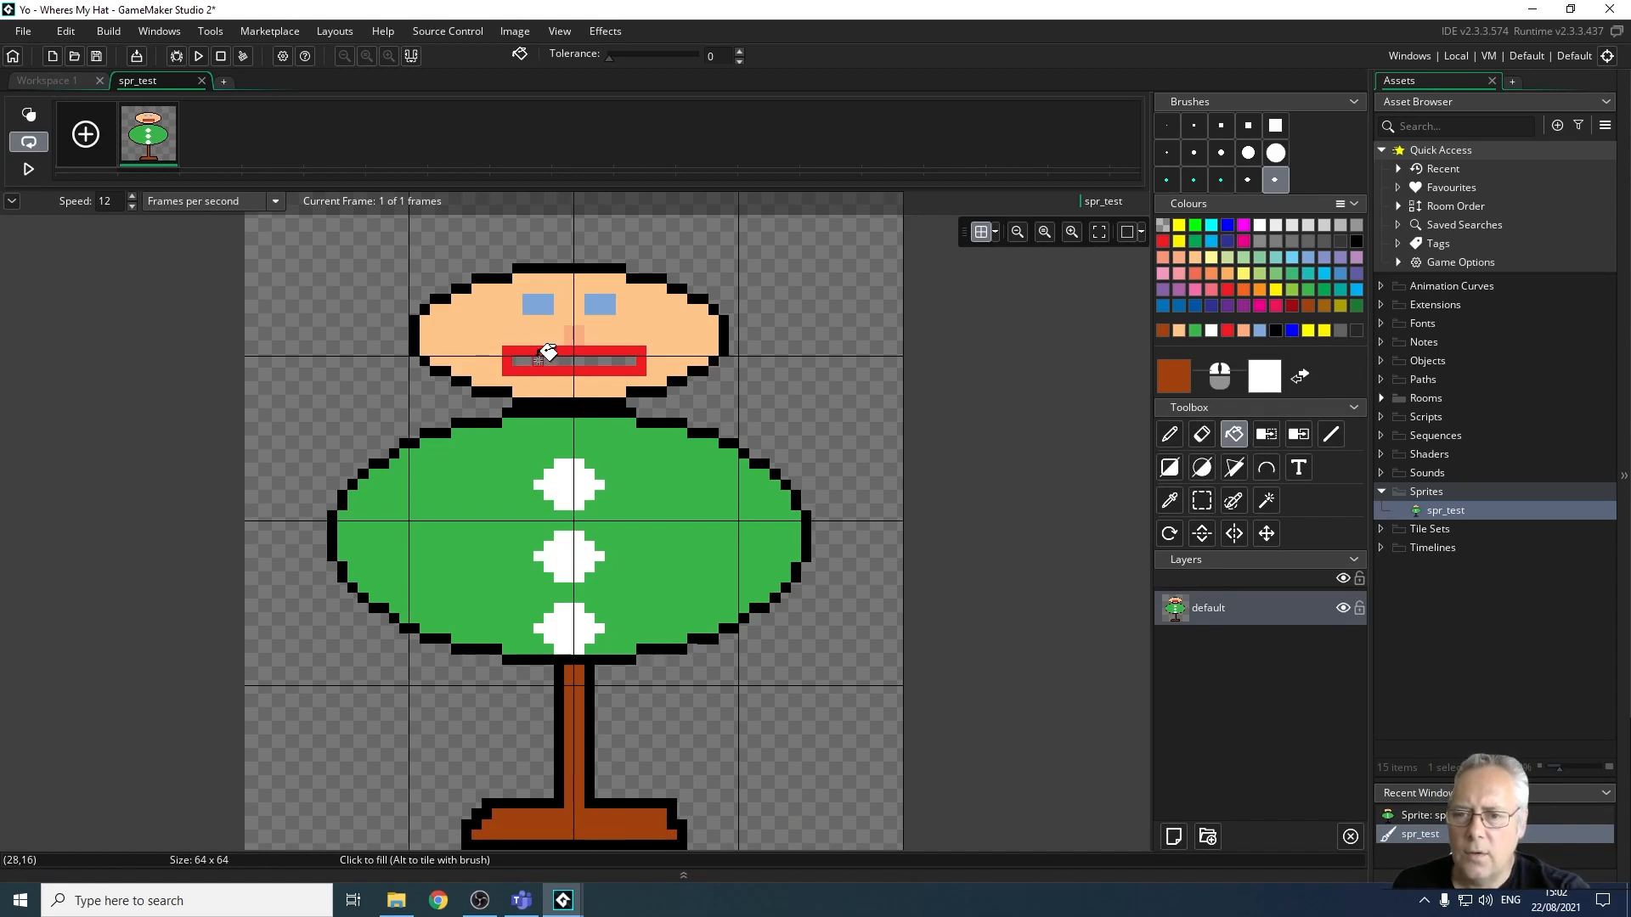
Copy the finished character frame and paste it twice to make three identical frames.
right_click(140, 124)
left_click(196, 168)
right_click(161, 137)
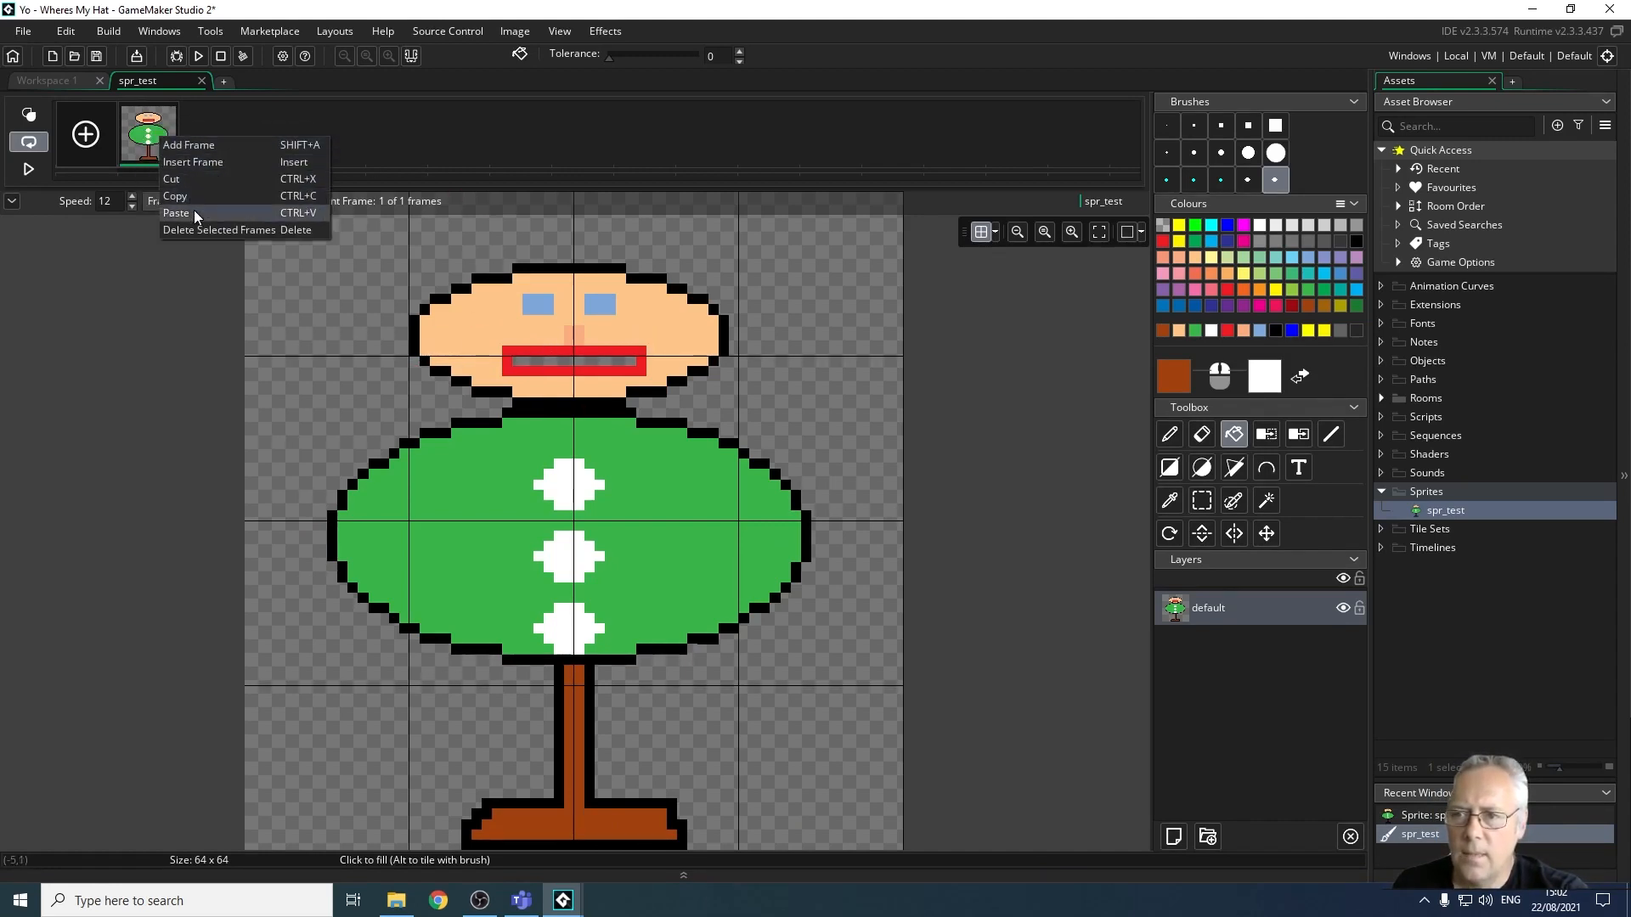
left_click(194, 213)
right_click(164, 150)
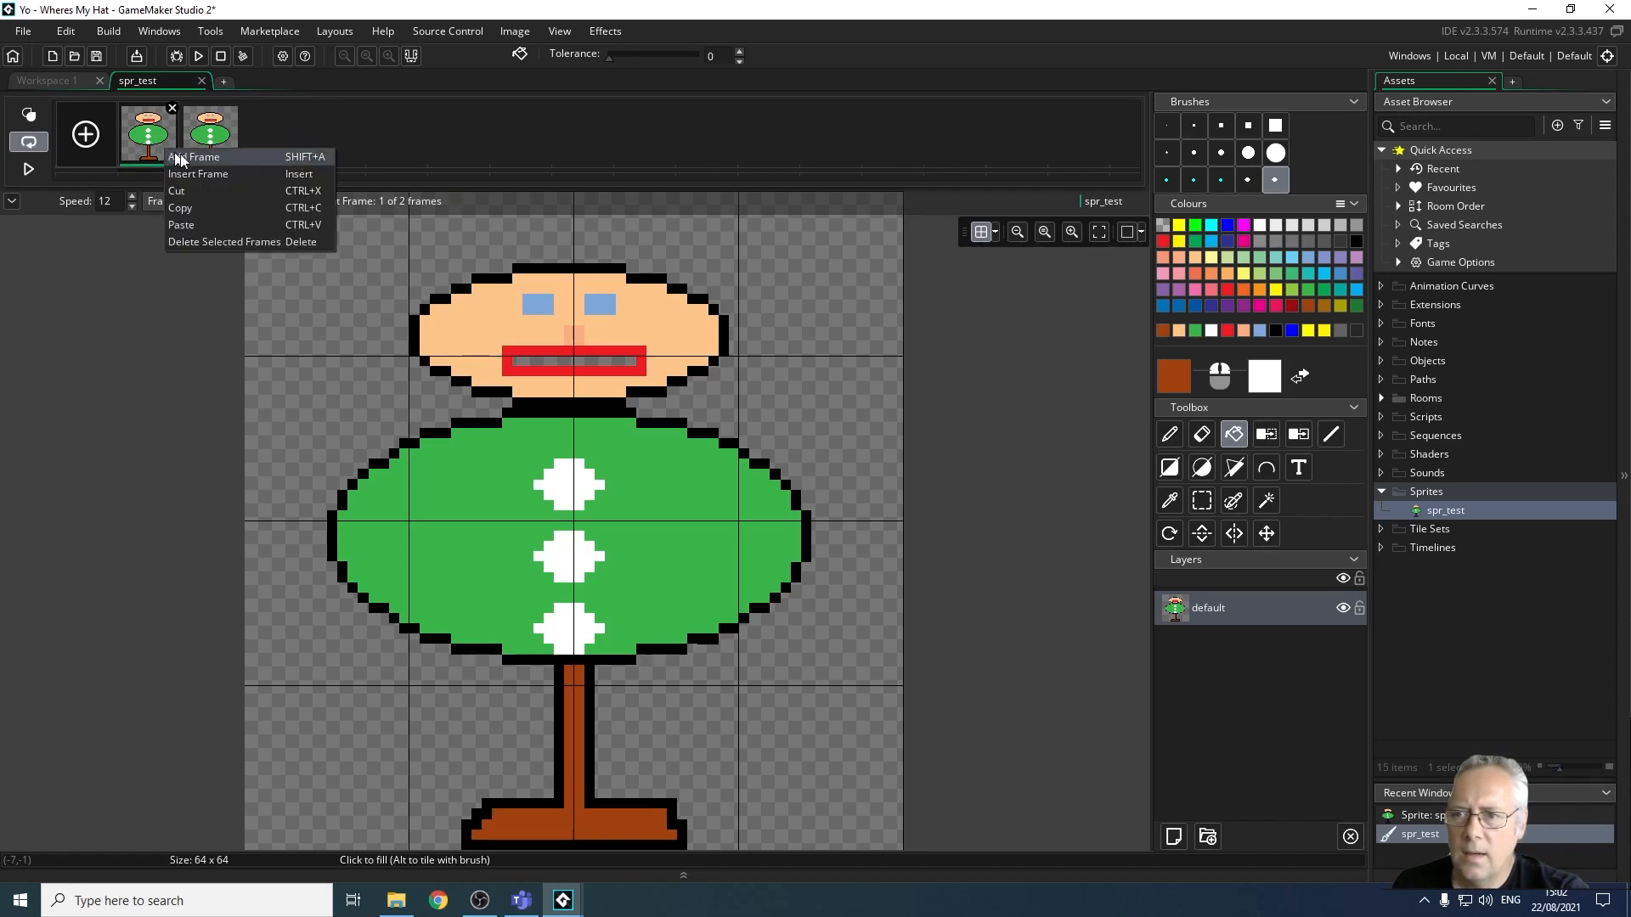
left_click(212, 224)
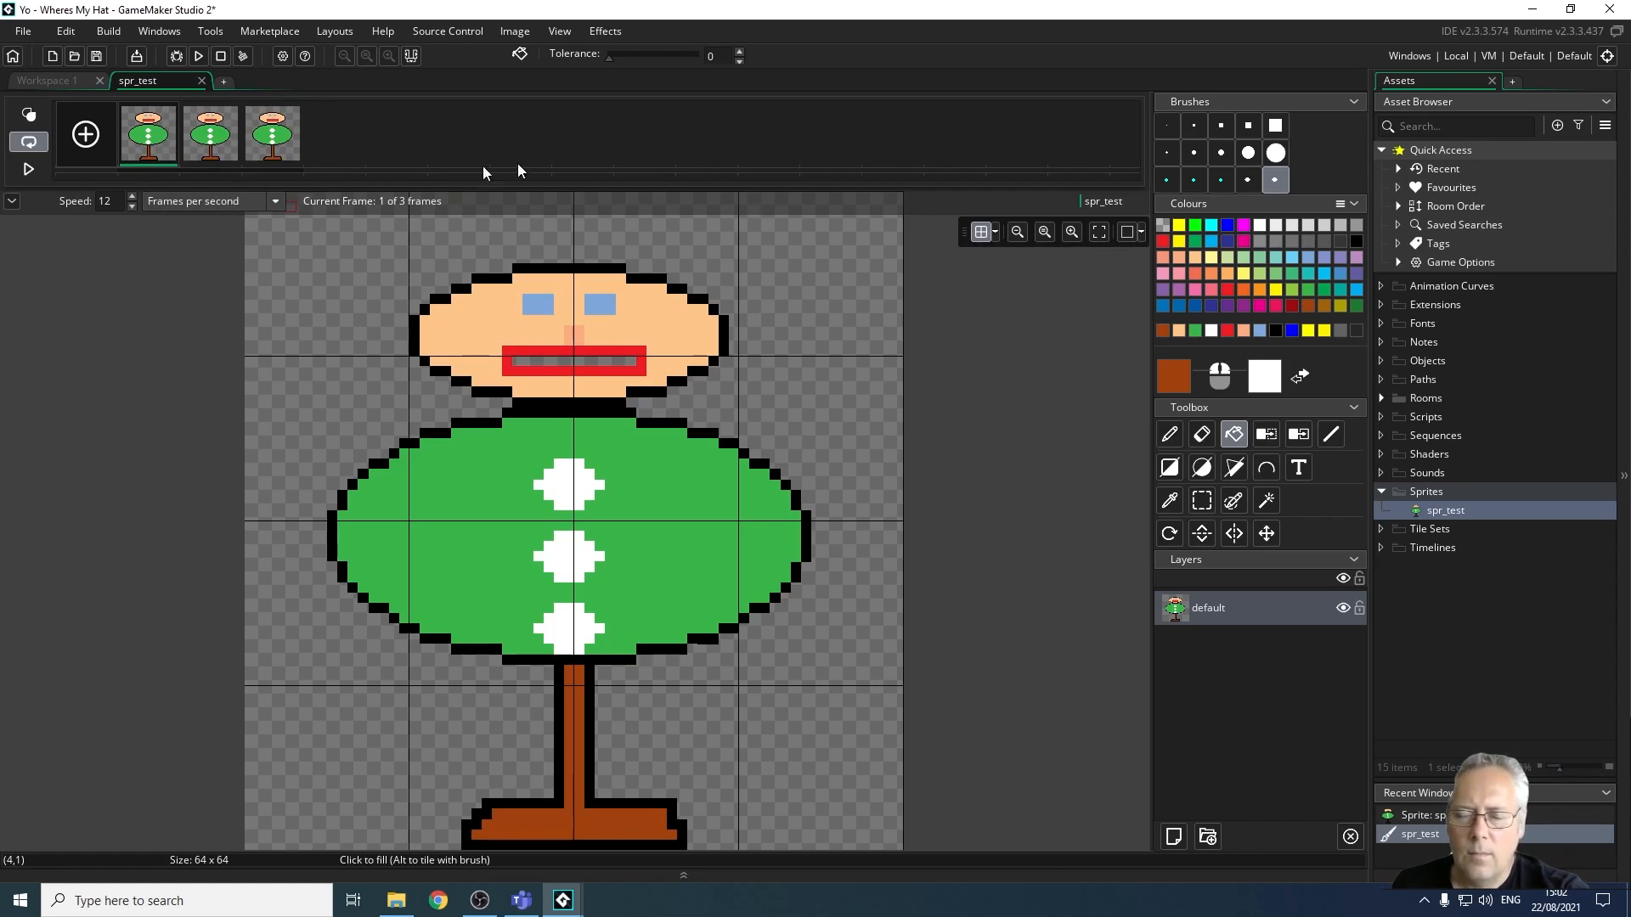
Fill the inside of the second frame's mouth with red sampled from its outline, and preview the animation.
left_click(204, 147)
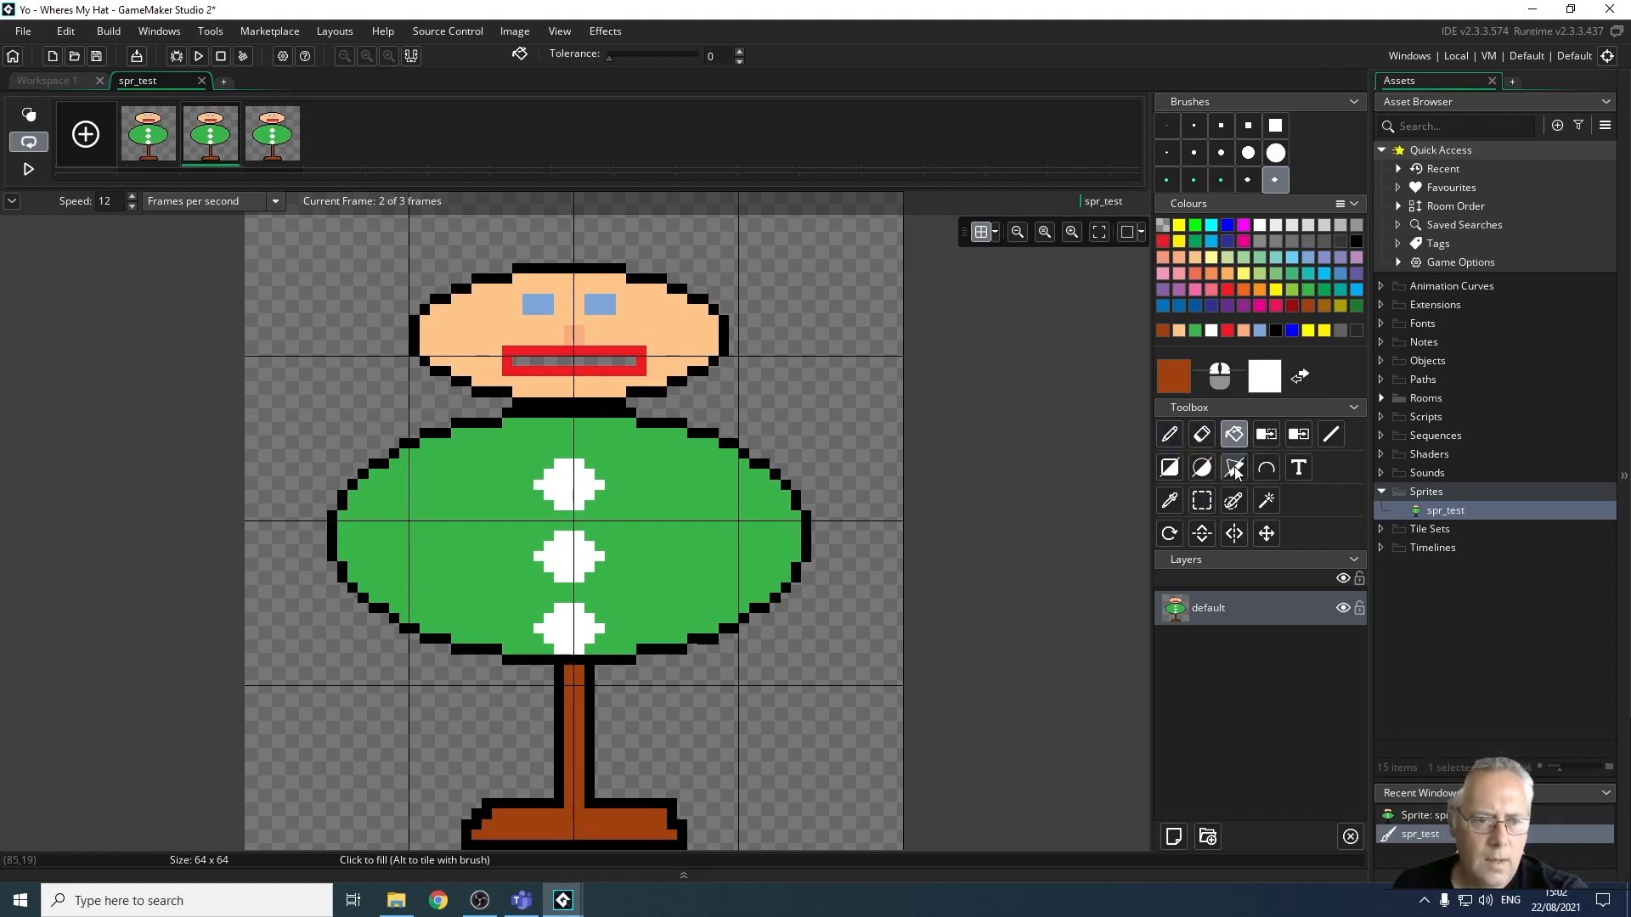
left_click(1169, 500)
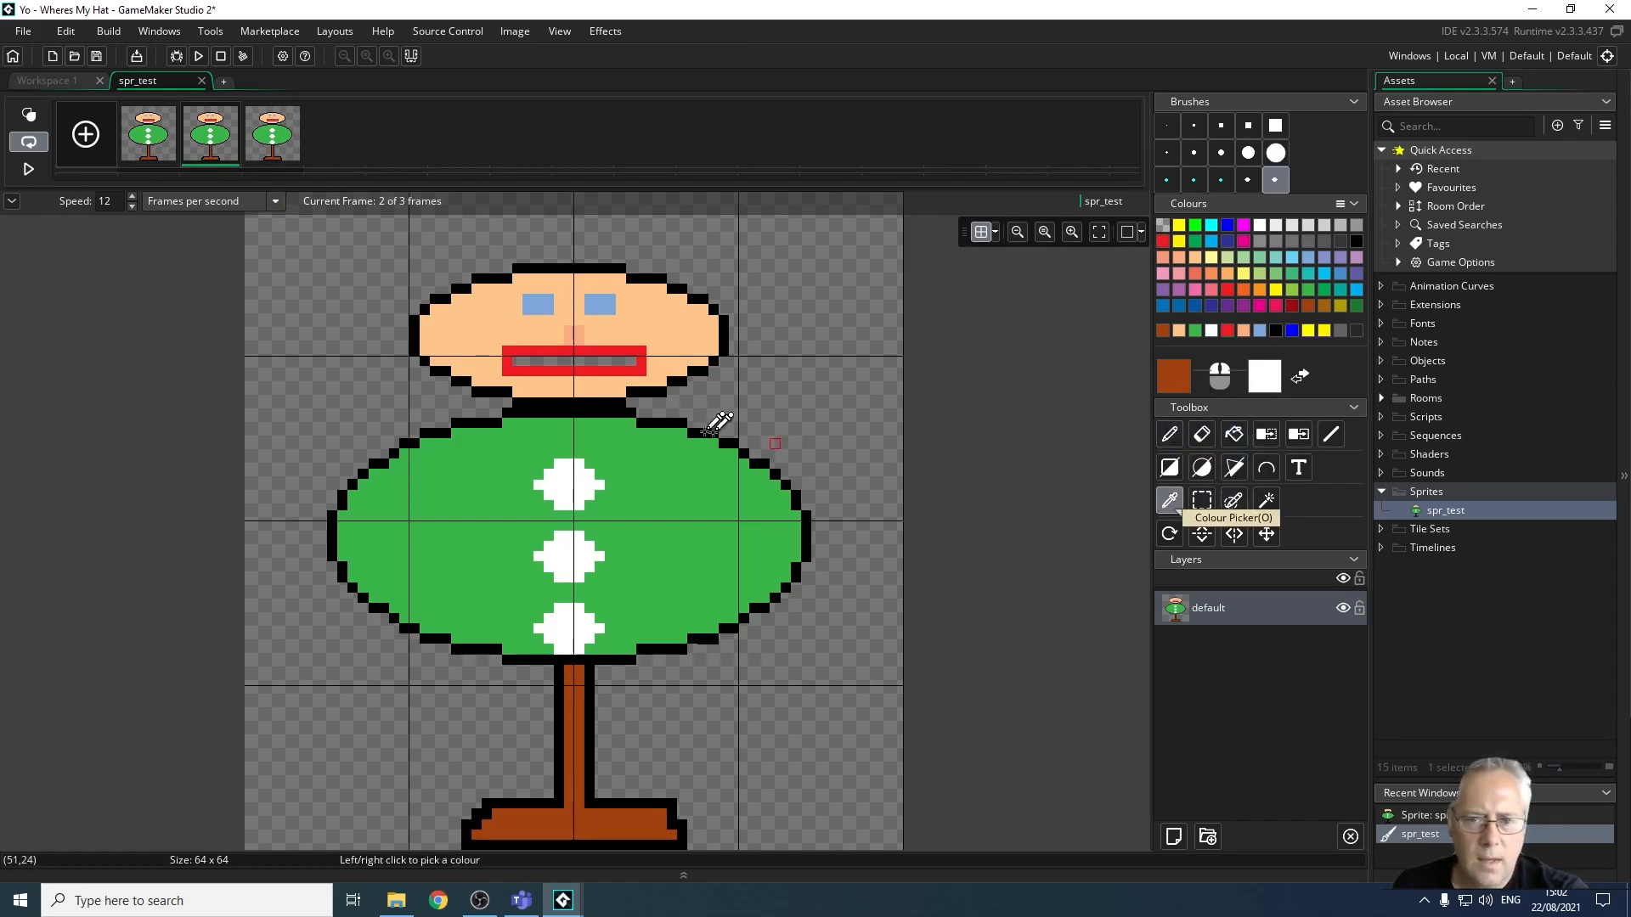
left_click(643, 368)
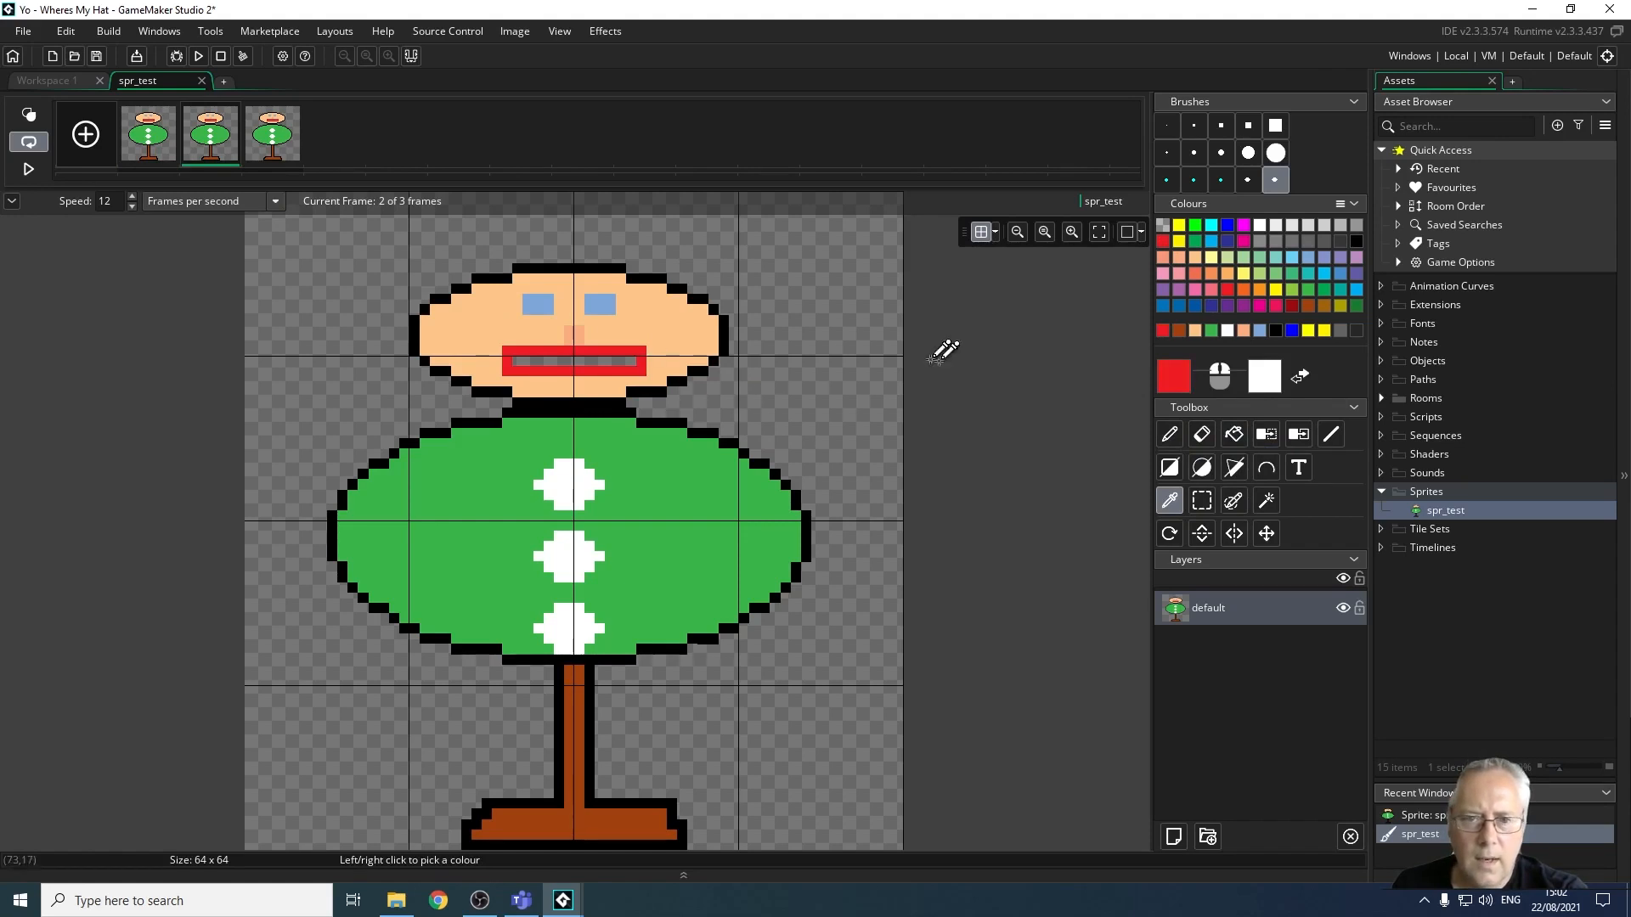
left_click(1236, 435)
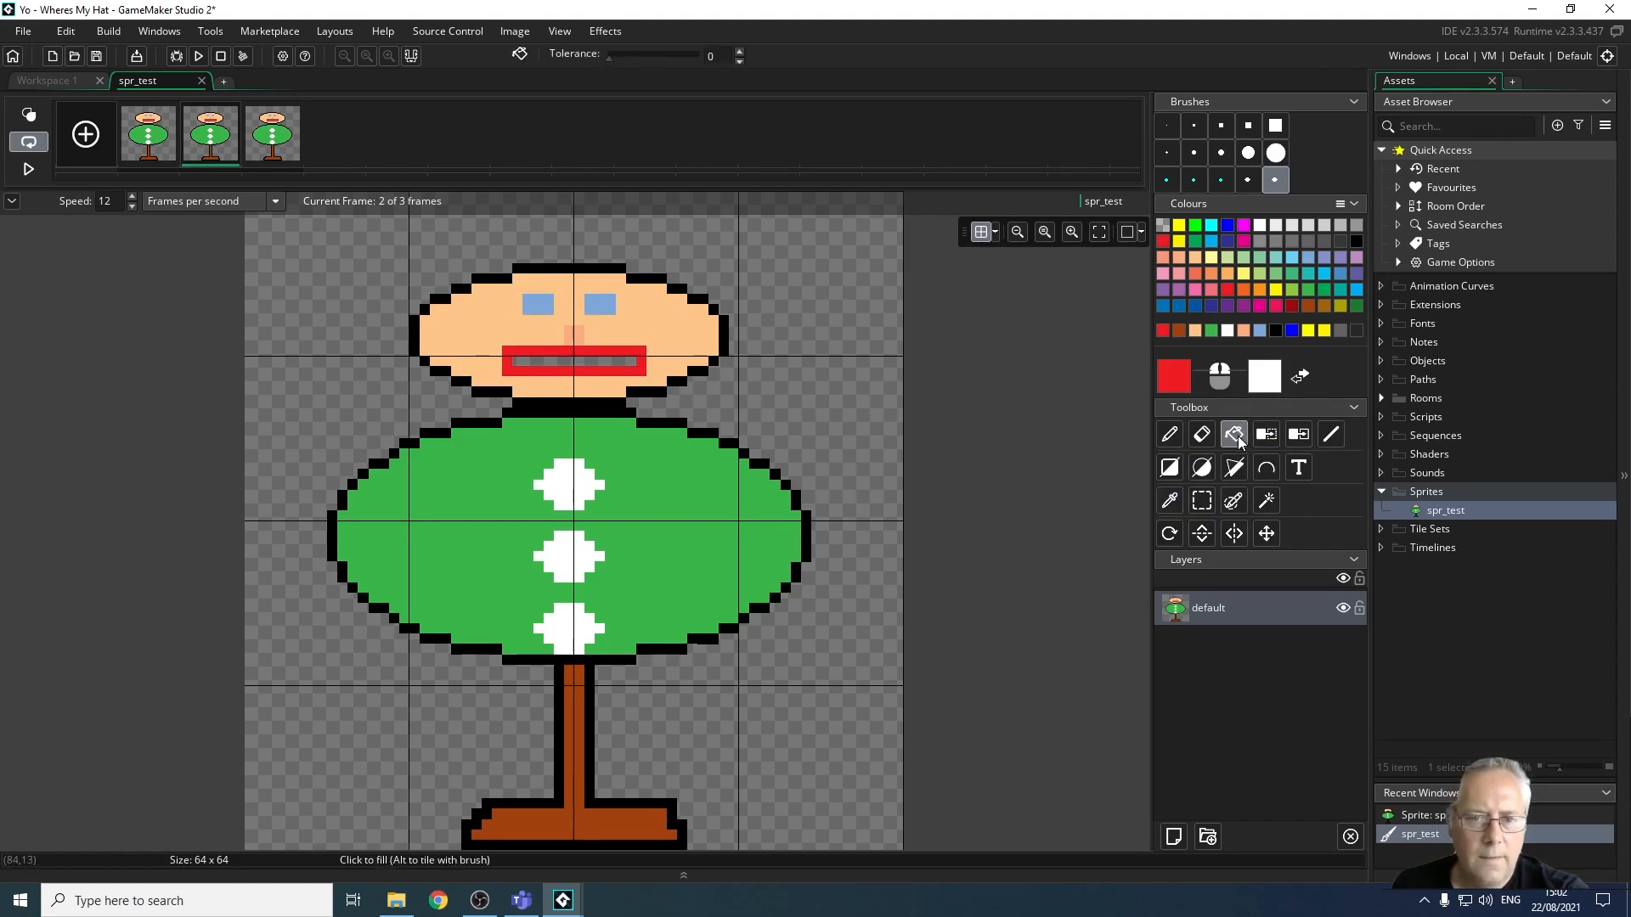
left_click(540, 361)
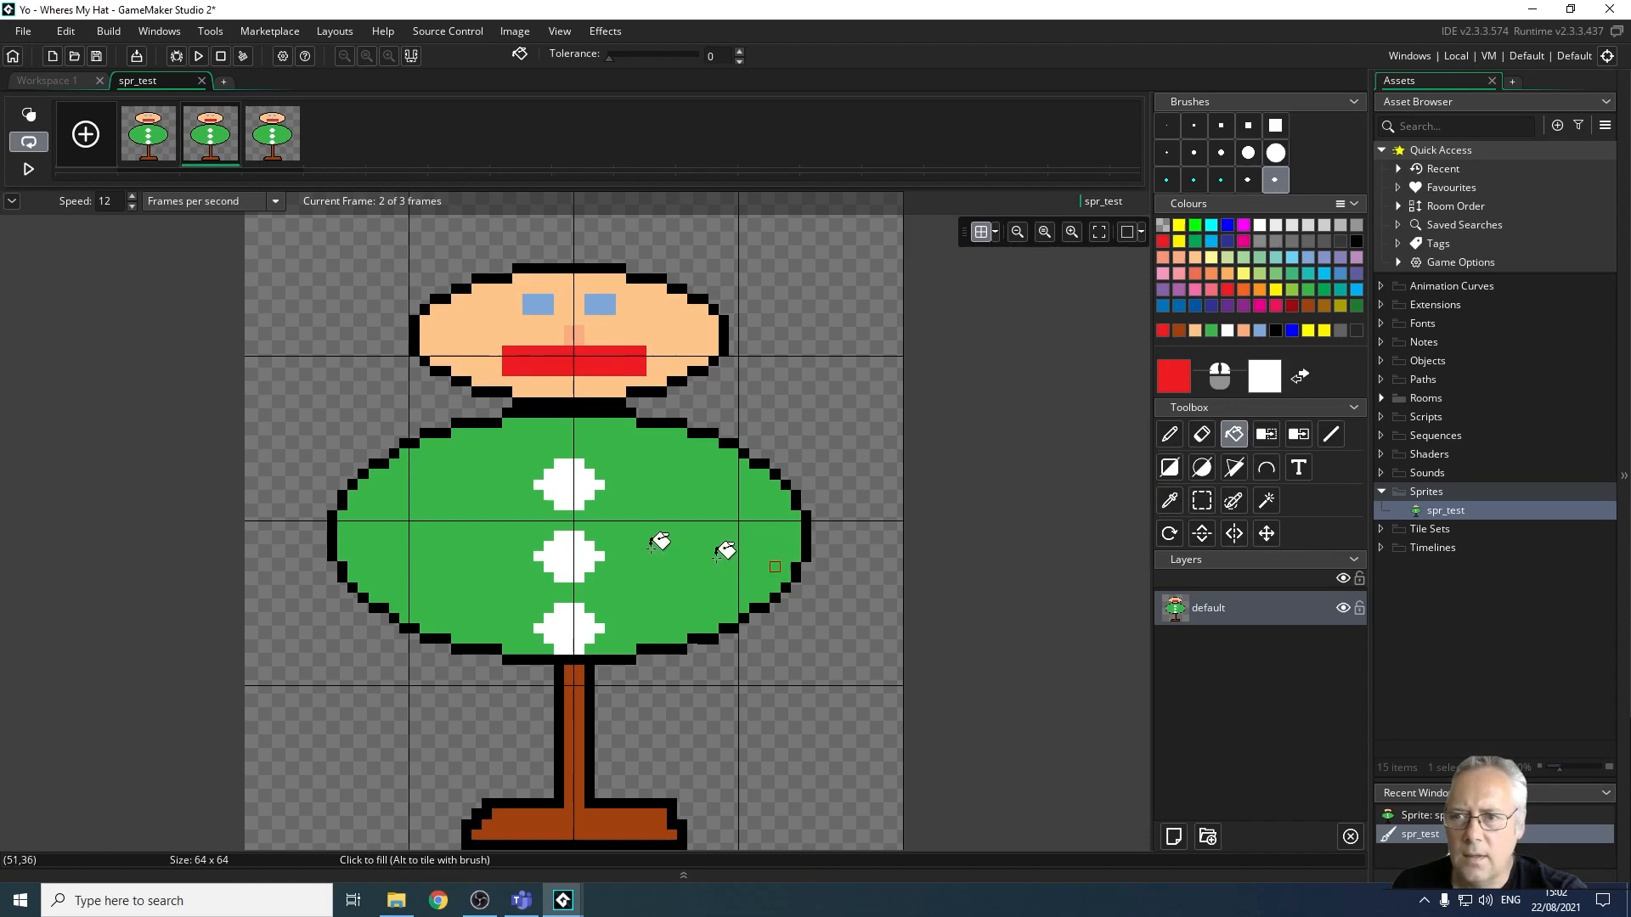
left_click(28, 169)
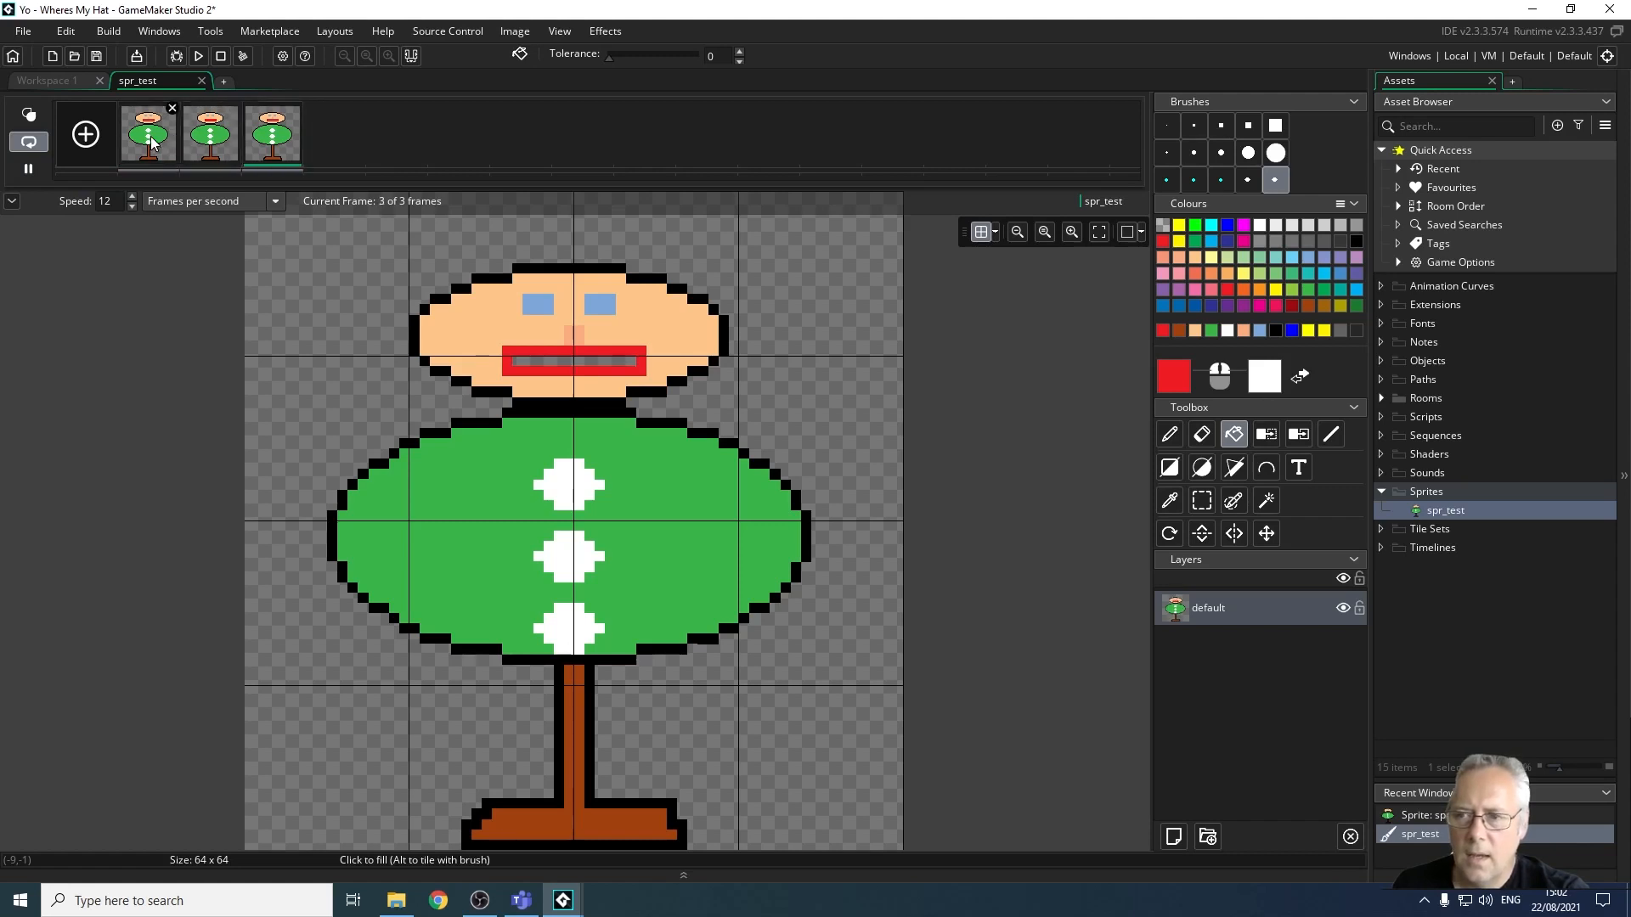
left_click(33, 171)
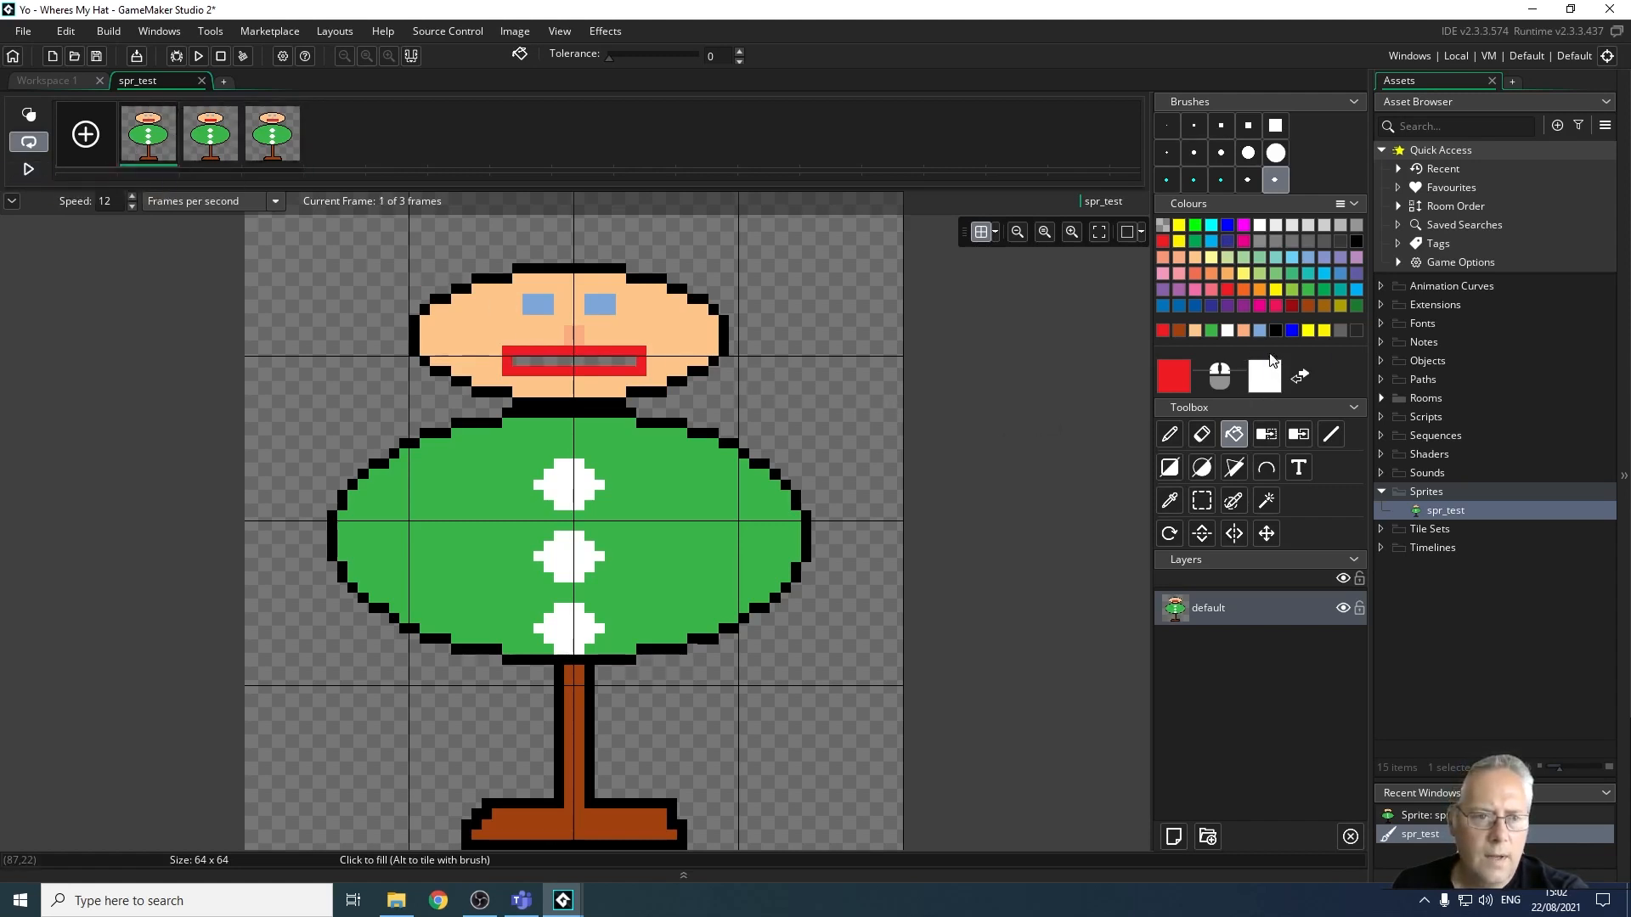
Fill the inside of the mouth with white in the first and third frames.
right_click(537, 361)
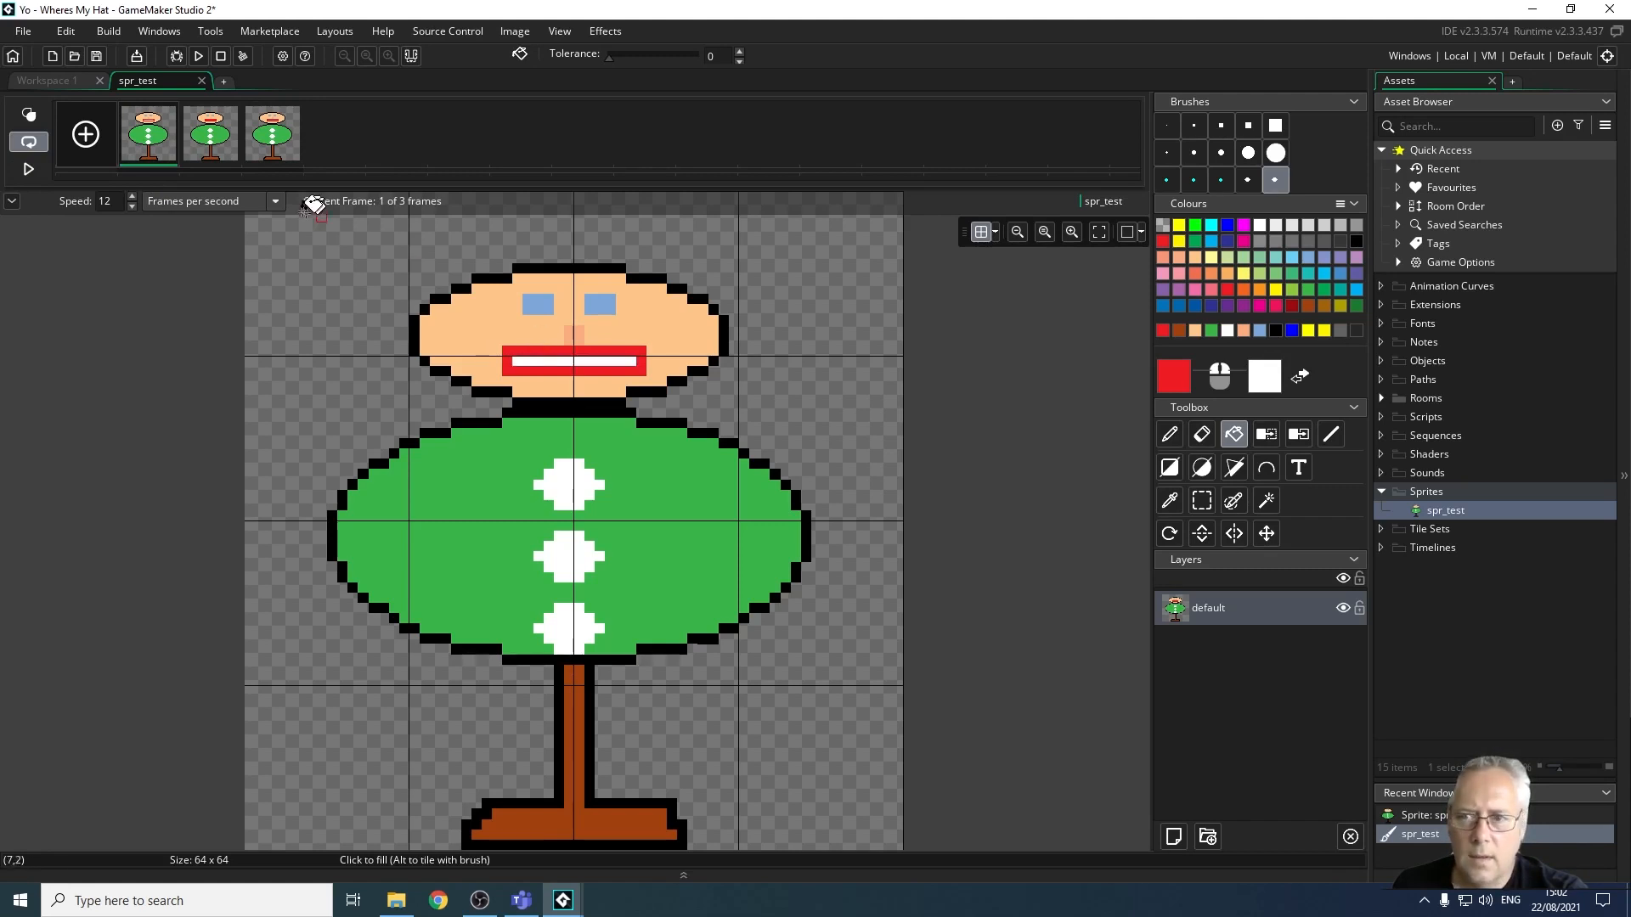
left_click(286, 153)
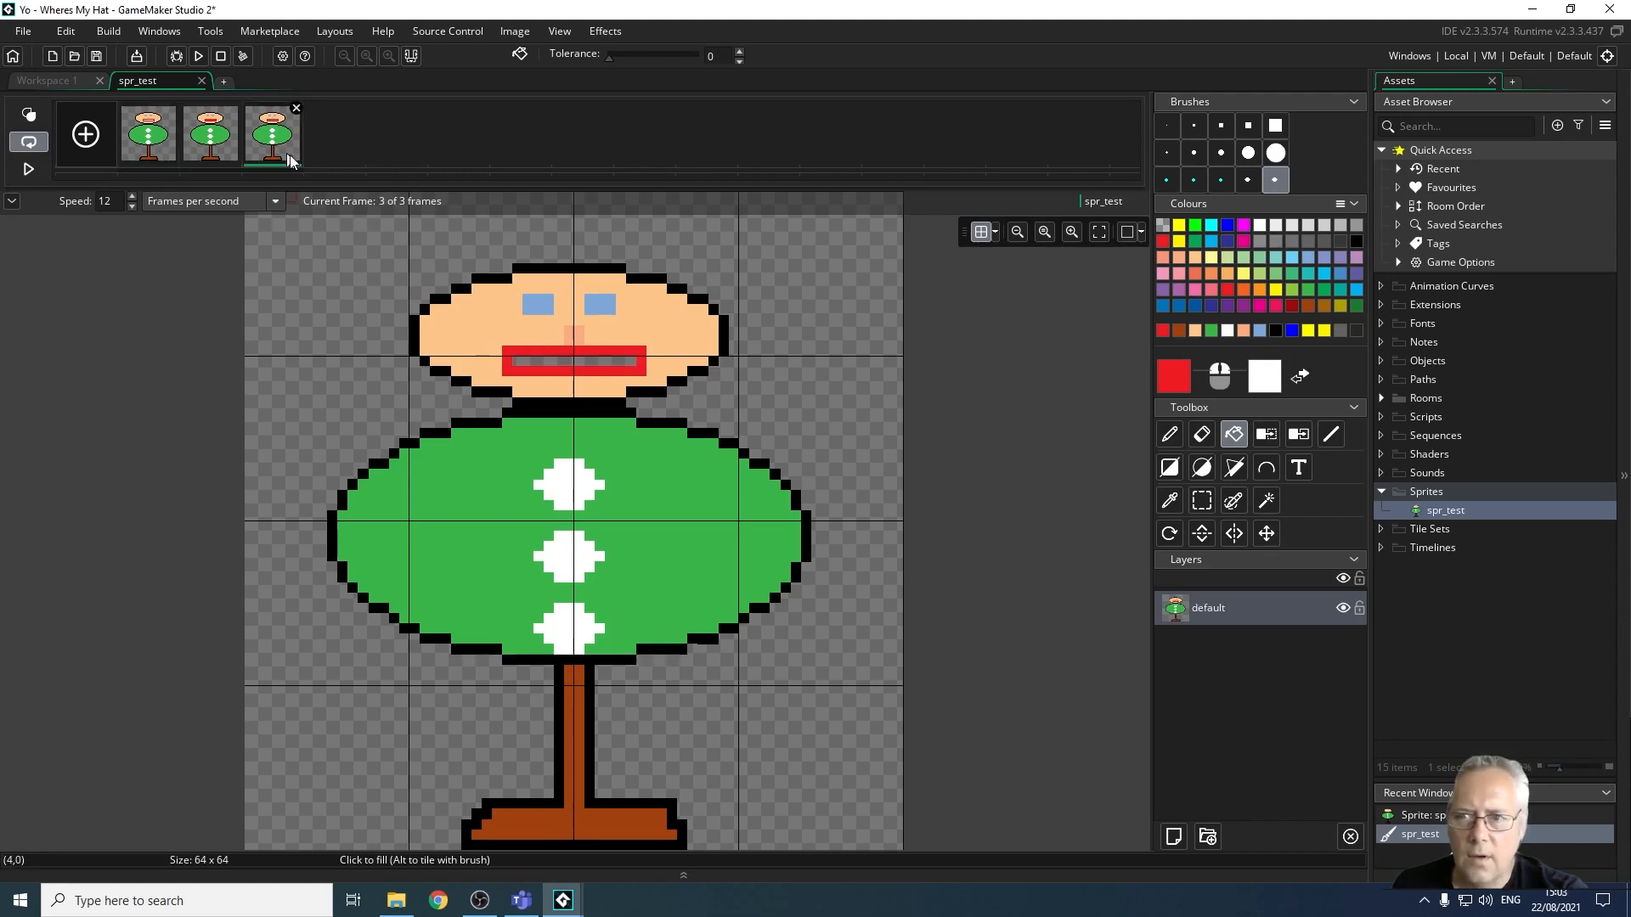
right_click(578, 360)
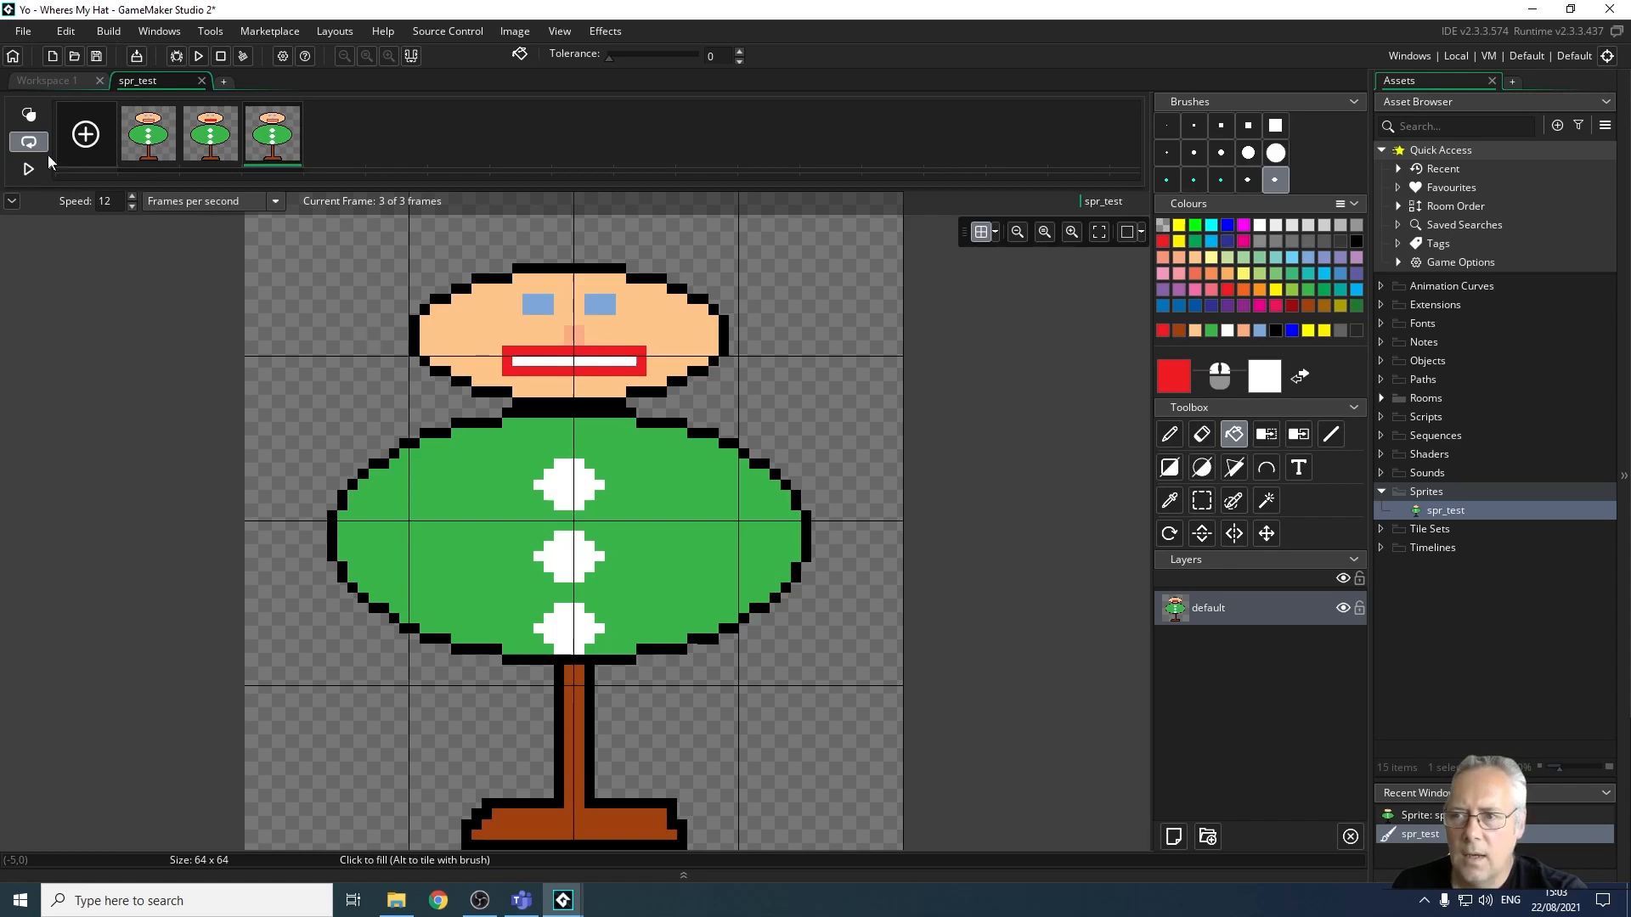
Play the three-frame animation, stop it, and close the spr_test image editor to return to the workspace.
left_click(30, 169)
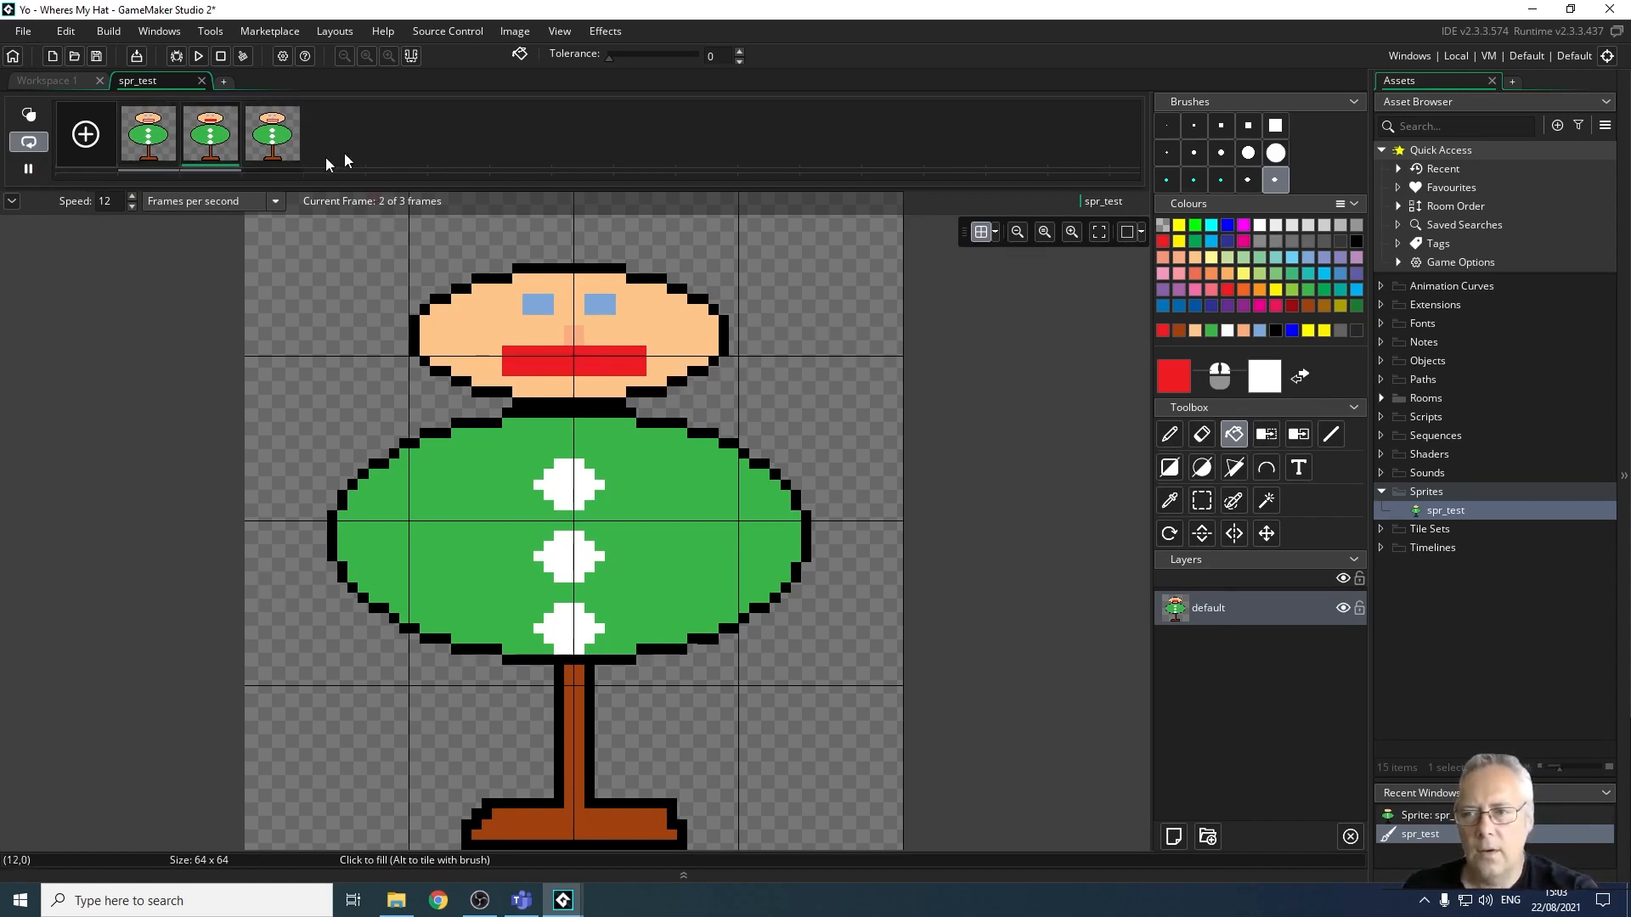
left_click(29, 169)
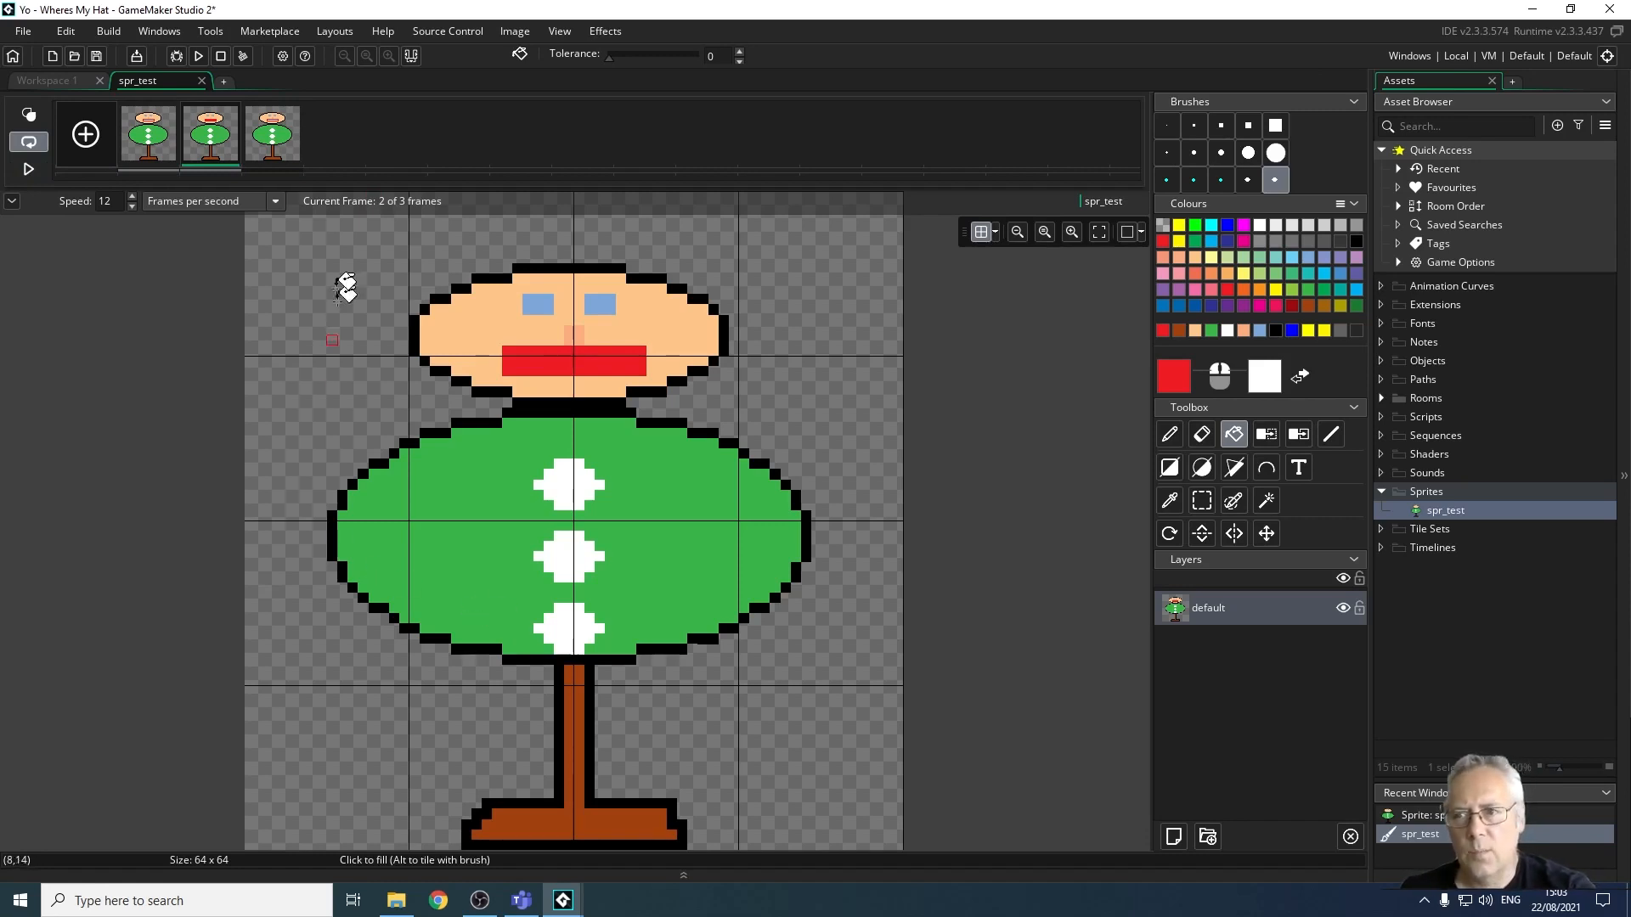
left_click(204, 83)
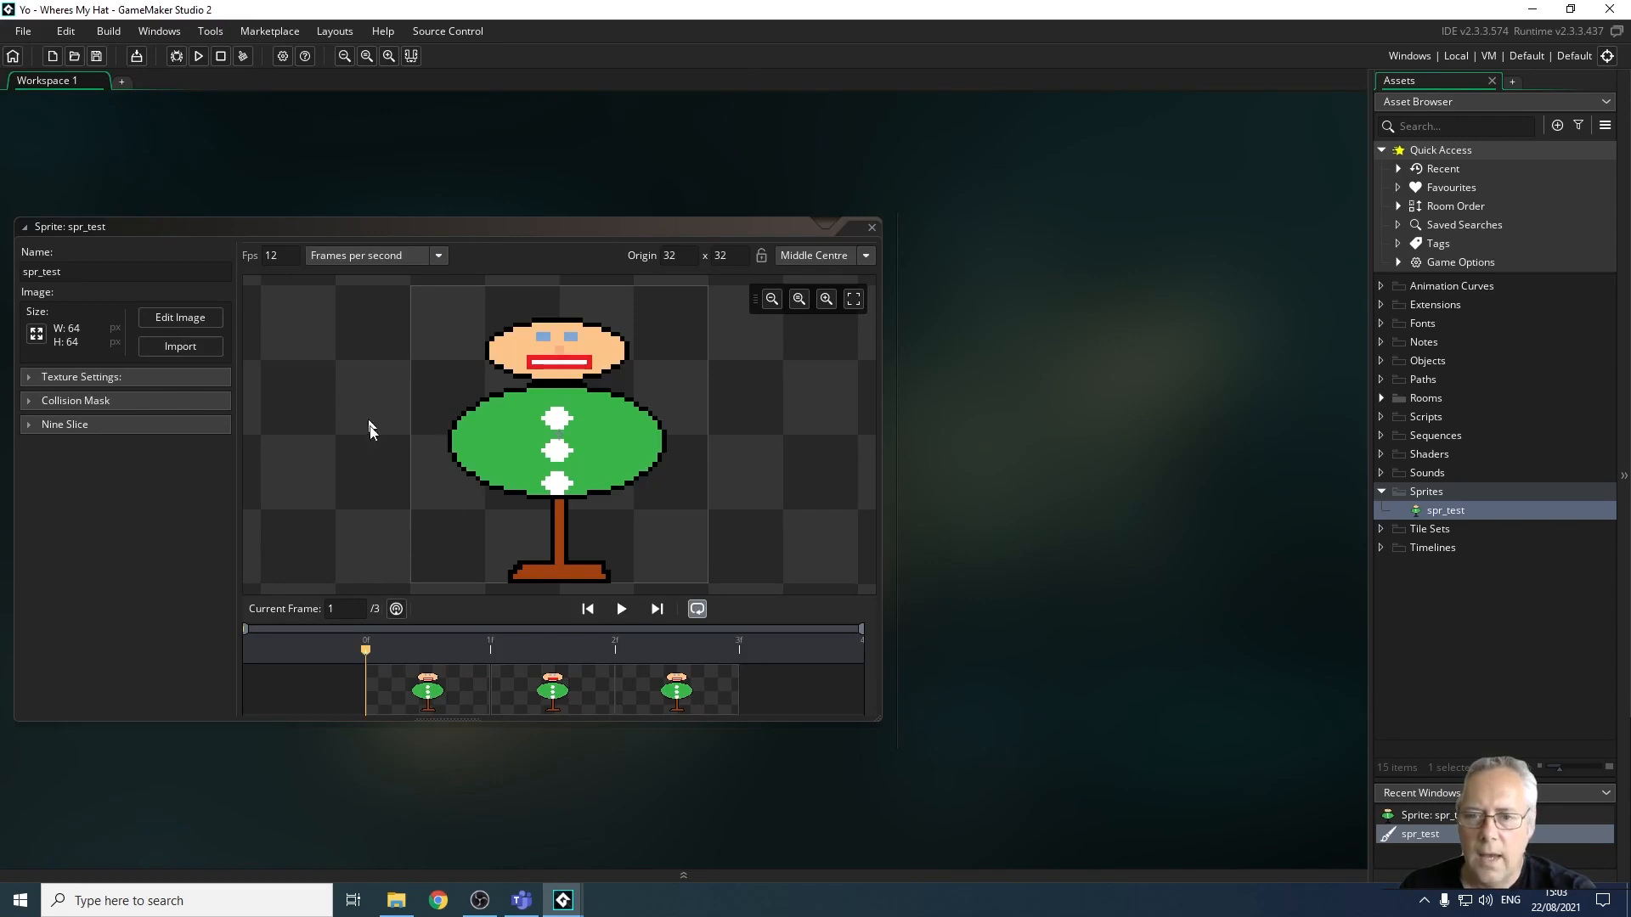